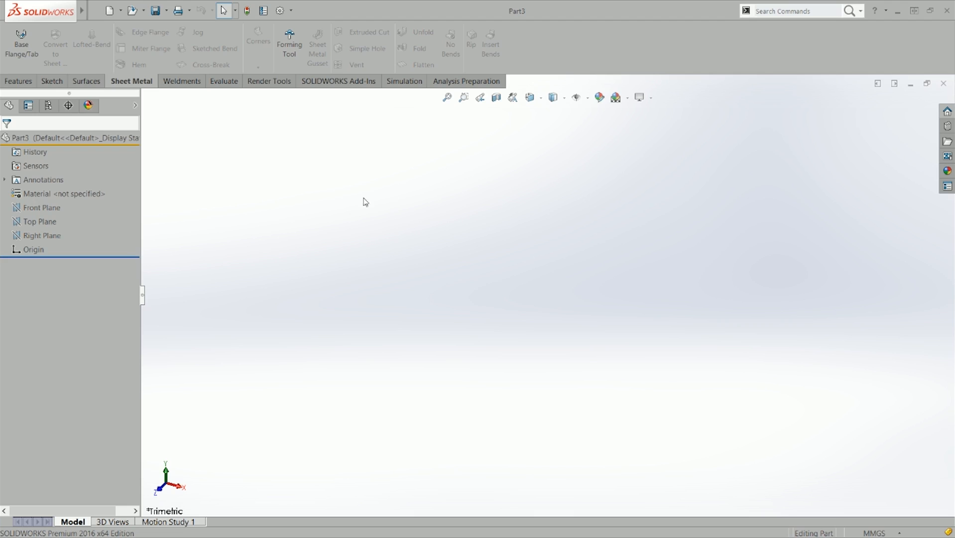
Start a base flange sketch on the Top Plane and draw a five-sided polygon centred on the origin, with sides about 59 mm long.
{"action": "left_click", "coordinate": [22, 45]}
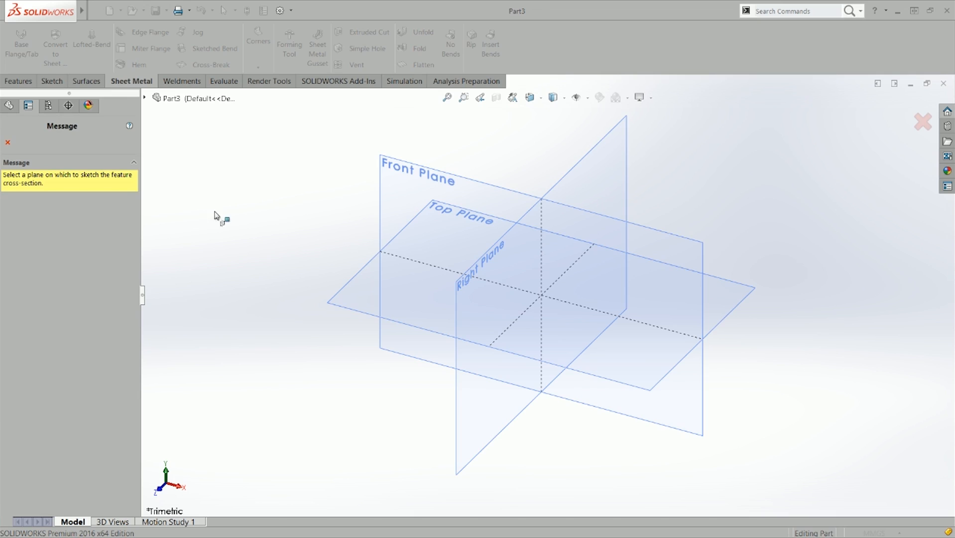
{"action": "left_click", "coordinate": [341, 304]}
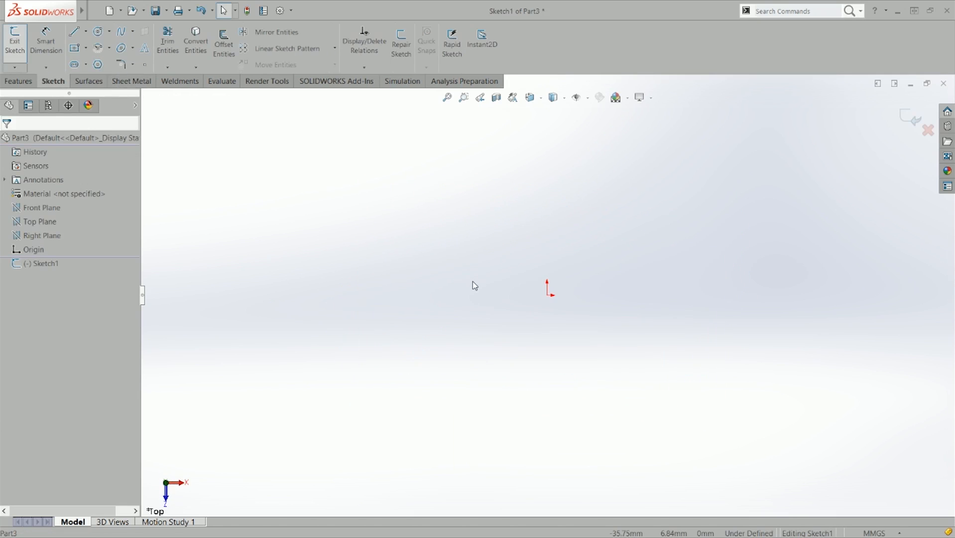
{"action": "key", "text": "s"}
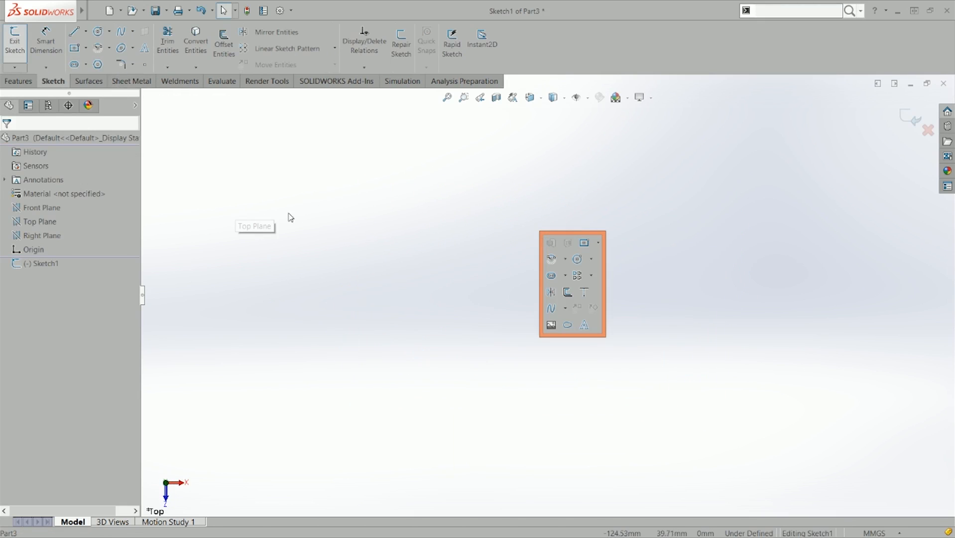
{"action": "left_click", "coordinate": [98, 64]}
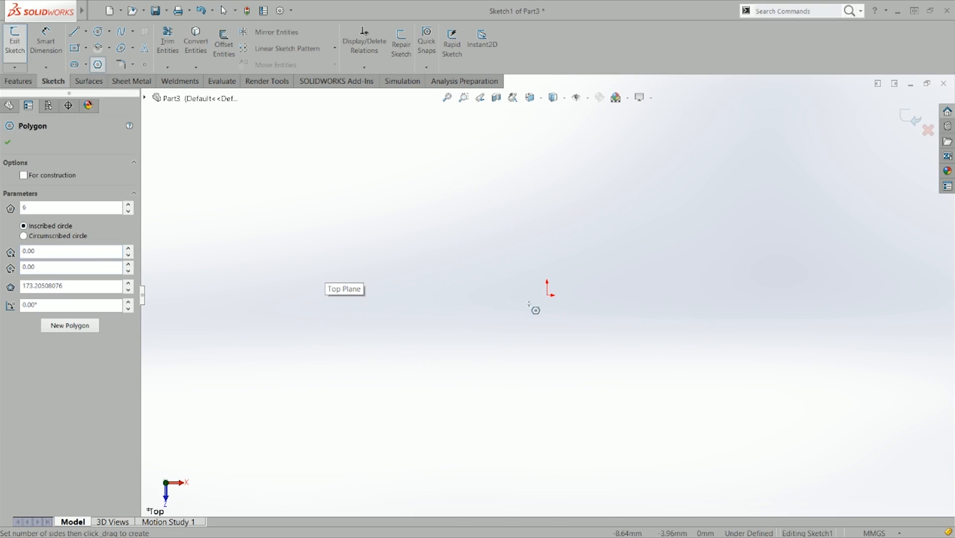
{"action": "double_click", "coordinate": [78, 208]}
{"action": "type", "text": "5"}
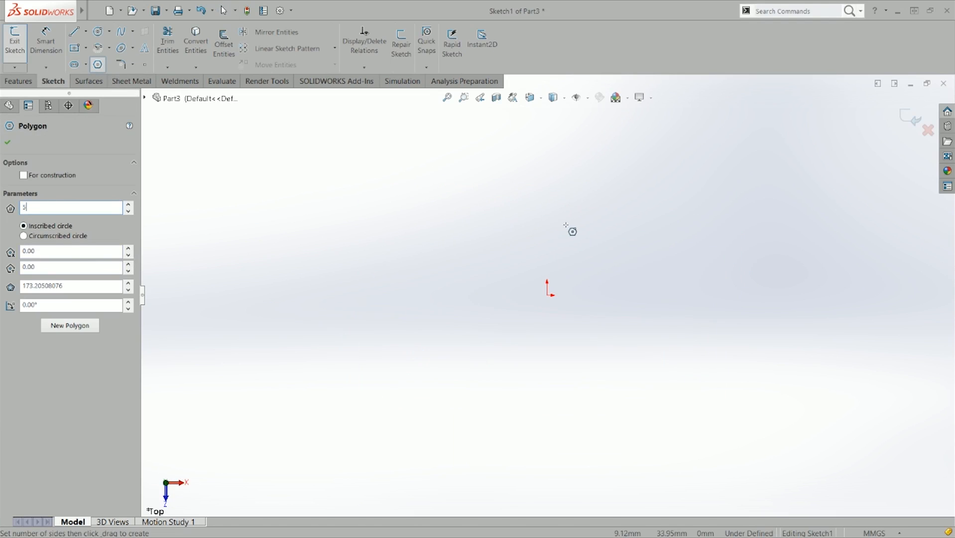
{"action": "left_click_drag", "start_coordinate": [547, 296], "coordinate": [625, 366]}
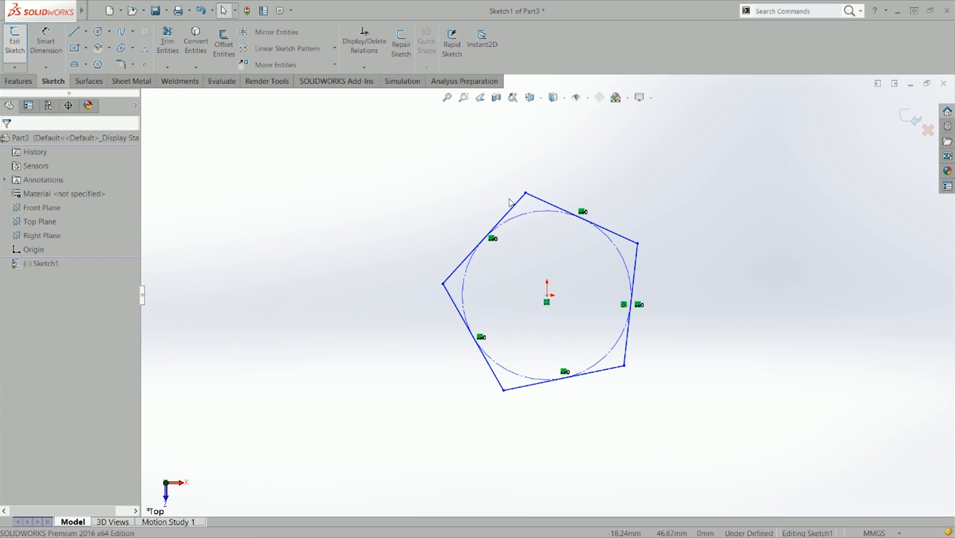
Add a vertical relation between the pentagon's uppermost vertex and its centre point.
{"action": "left_click", "coordinate": [526, 194]}
{"action": "left_click", "coordinate": [546, 297], "text": "ctrl"}
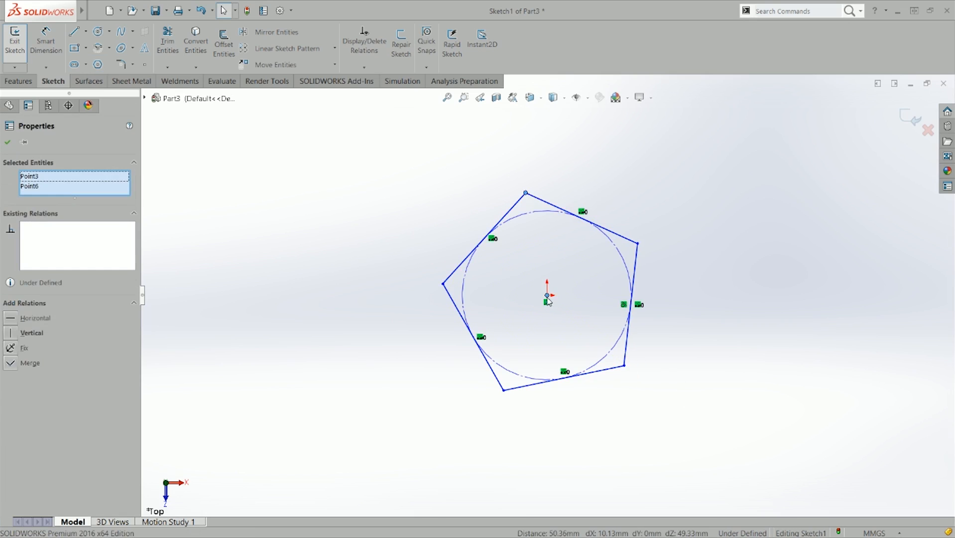
{"action": "left_click", "coordinate": [587, 262]}
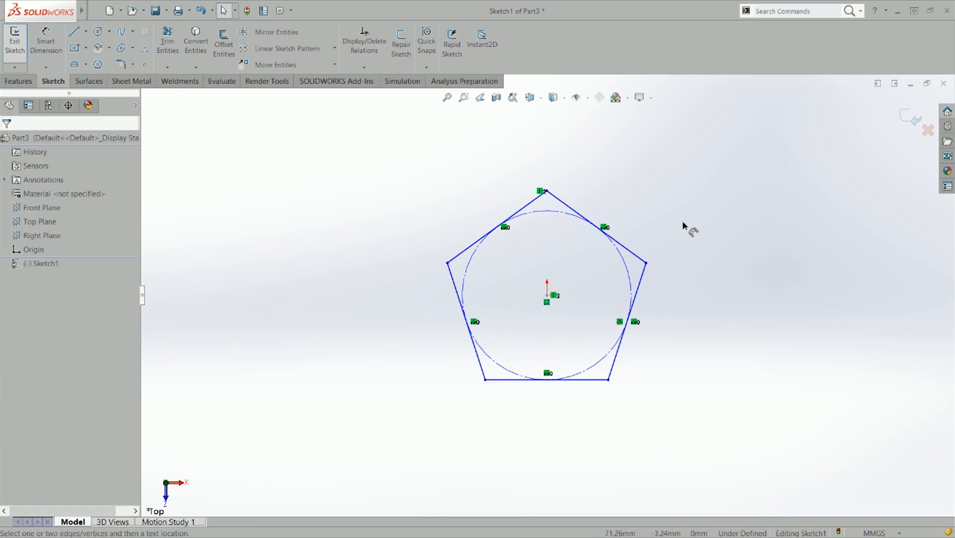
Dimension the pentagon's upper slanted side to 60 mm.
{"action": "left_click", "coordinate": [631, 253]}
{"action": "left_click", "coordinate": [626, 209]}
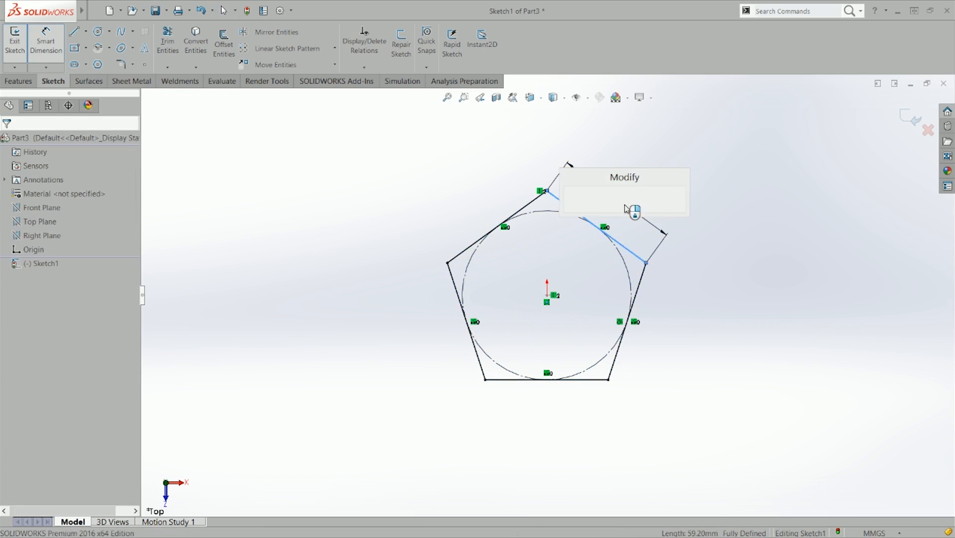
{"action": "type", "text": "60"}
{"action": "key", "text": "Return"}
{"action": "key", "text": "Escape"}
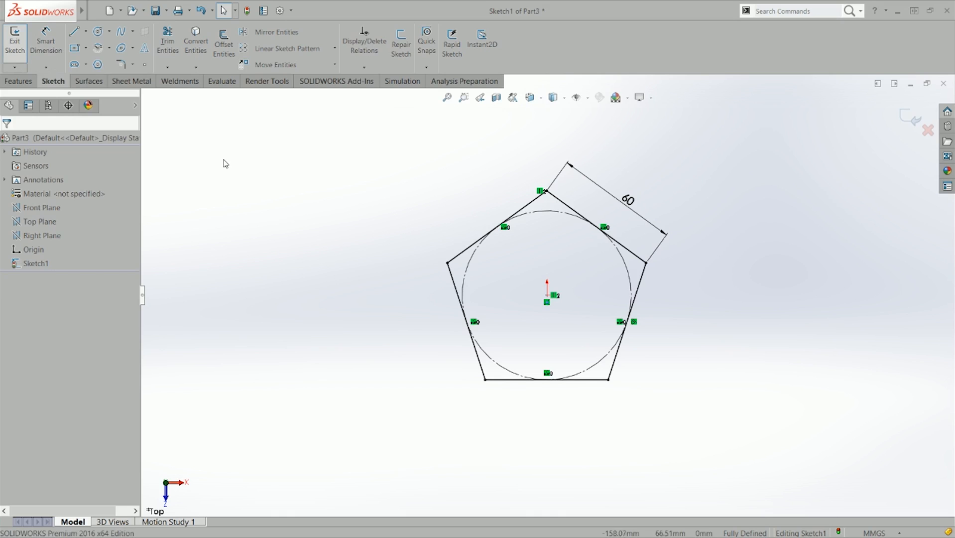
Create a base flange from the pentagon with 1.20 mm thickness, K-factor 0.5 and rectangular auto relief.
{"action": "key", "text": "ctrl+7"}
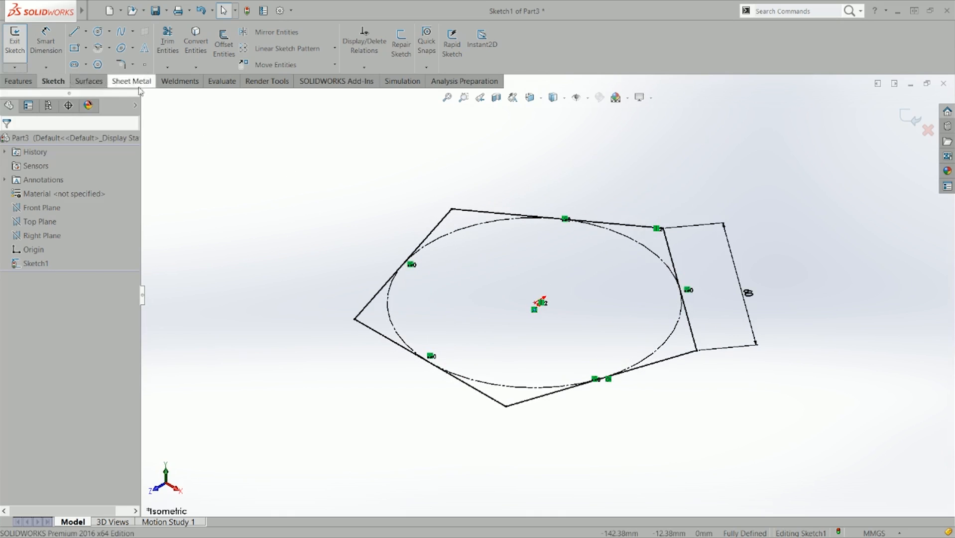
{"action": "left_click", "coordinate": [22, 50]}
{"action": "left_click", "coordinate": [121, 85]}
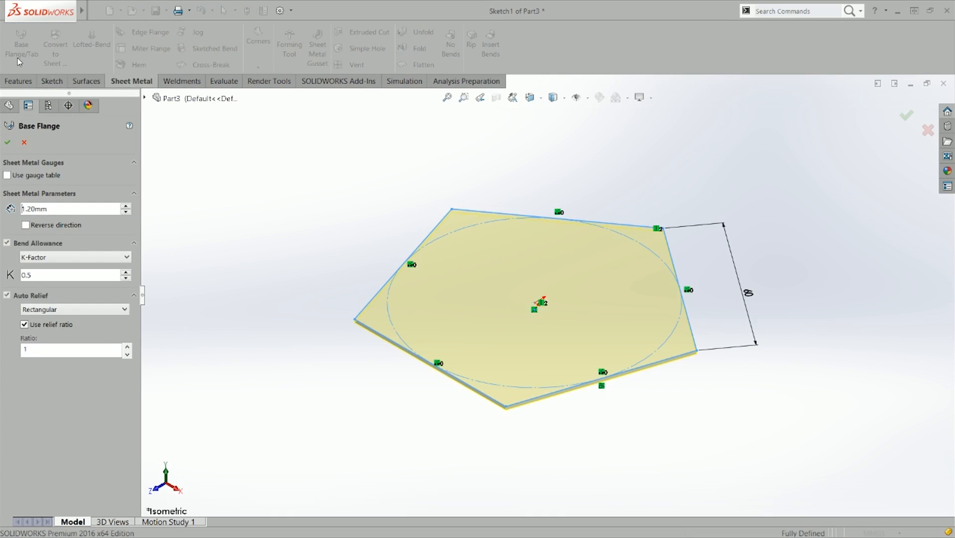
{"action": "double_click", "coordinate": [64, 211]}
{"action": "left_click", "coordinate": [34, 278]}
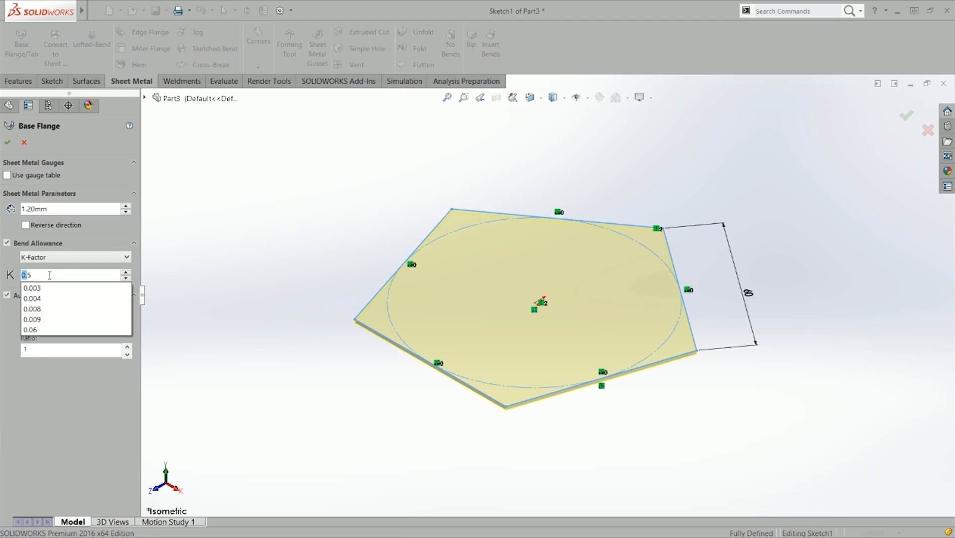
{"action": "left_click", "coordinate": [70, 309]}
{"action": "left_click", "coordinate": [71, 310]}
{"action": "left_click", "coordinate": [8, 144]}
{"action": "left_click", "coordinate": [292, 262]}
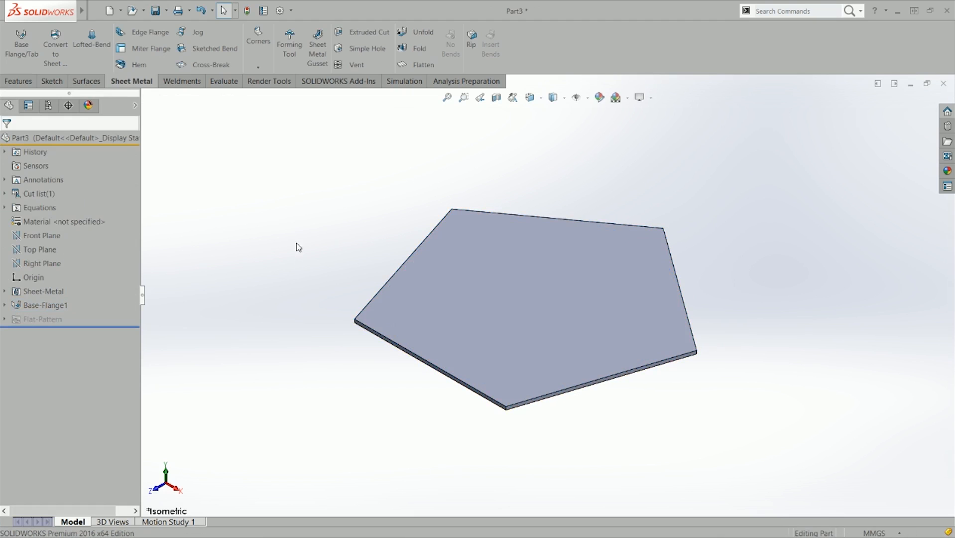
Start a 90-degree edge flange on all five edges of the pentagonal plate with the Bend Outside flange position.
{"action": "left_click", "coordinate": [147, 33]}
{"action": "left_click", "coordinate": [522, 215]}
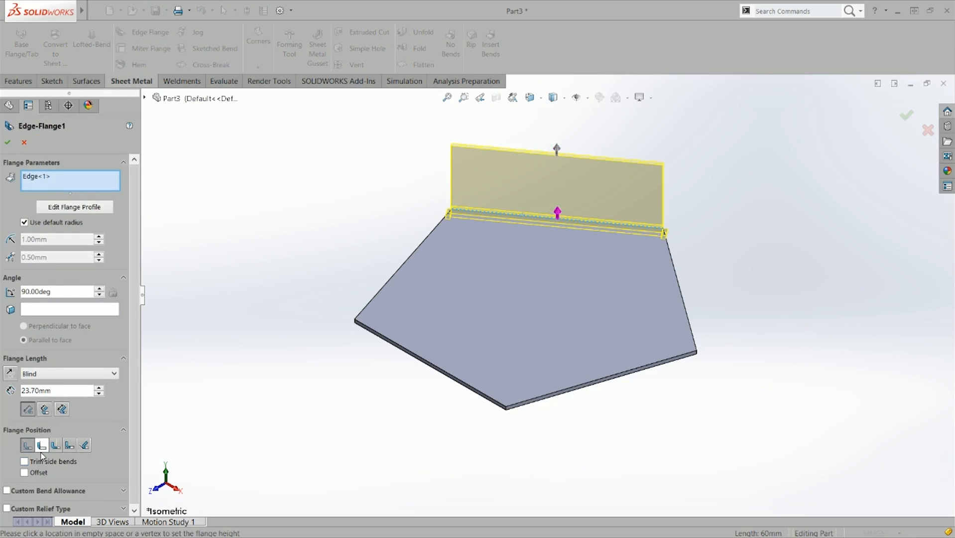
{"action": "left_click", "coordinate": [56, 445]}
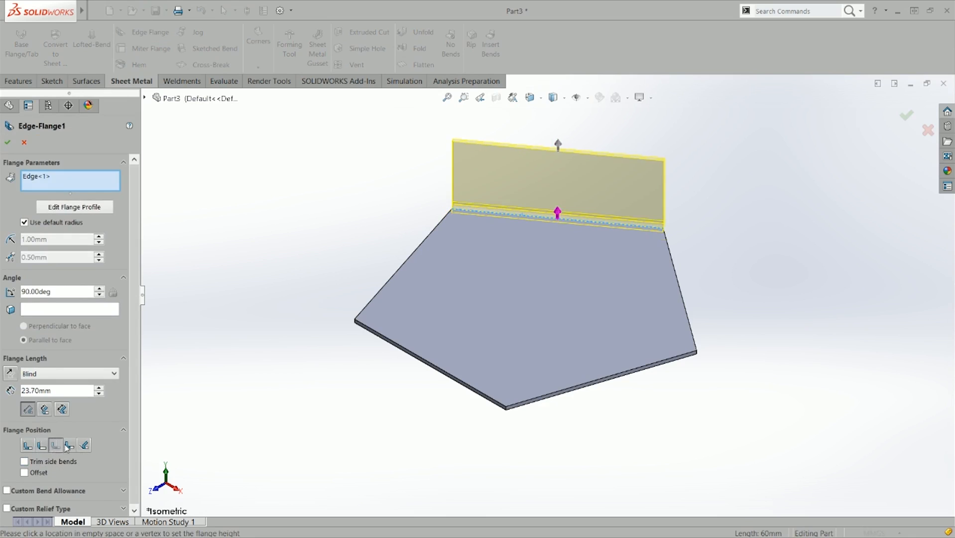
{"action": "left_click", "coordinate": [390, 278]}
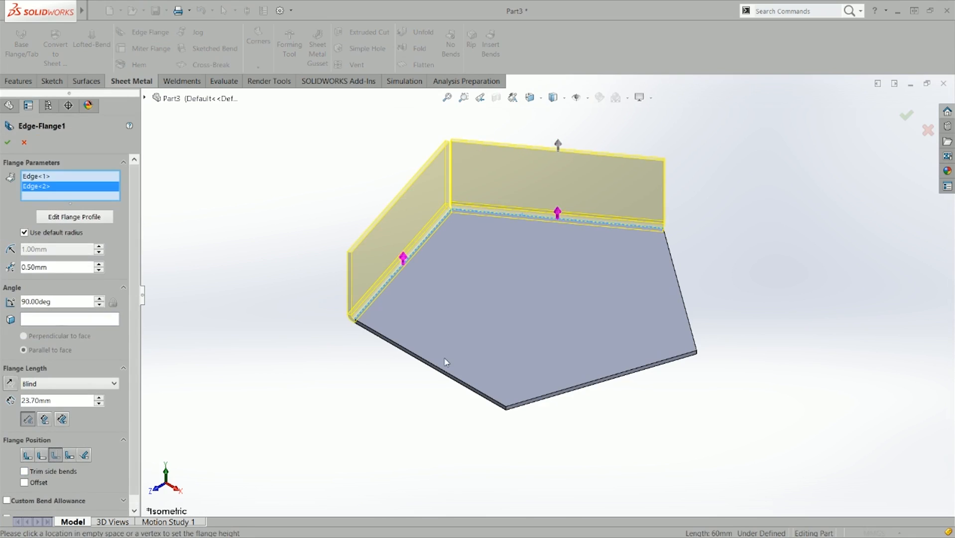
{"action": "left_click", "coordinate": [461, 378]}
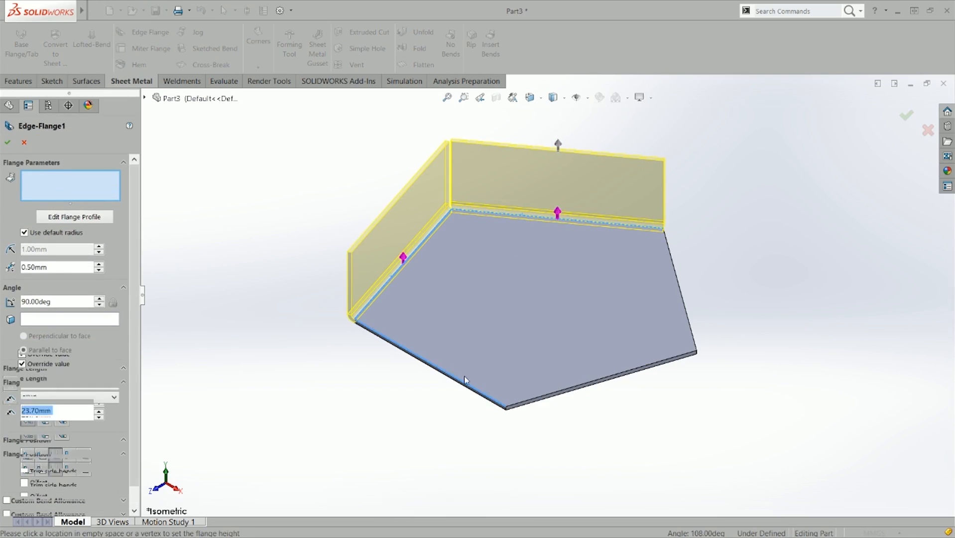
{"action": "left_click", "coordinate": [562, 393]}
{"action": "left_click", "coordinate": [675, 264]}
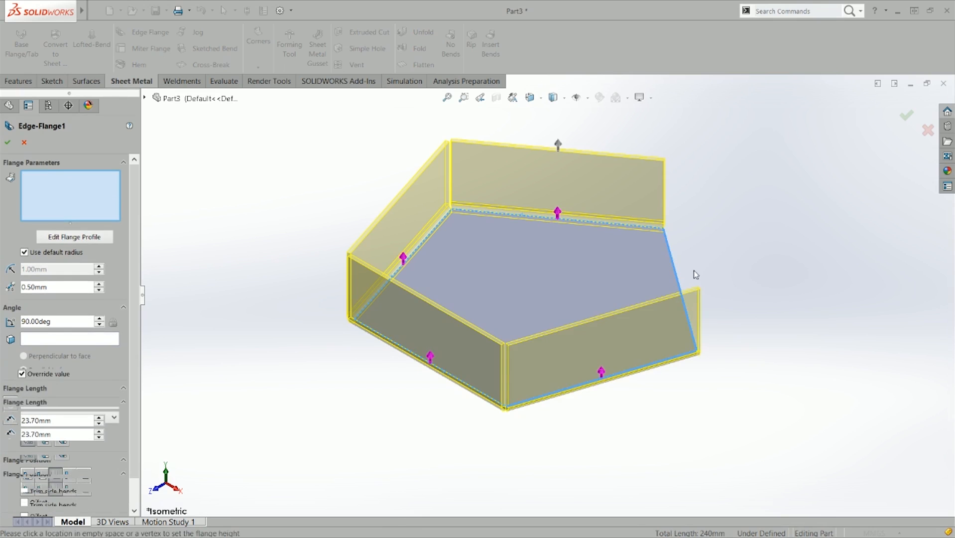
Set the edge flange length to 30 mm and finish the flanges.
{"action": "middle_click_drag", "start_coordinate": [762, 236], "coordinate": [417, 261]}
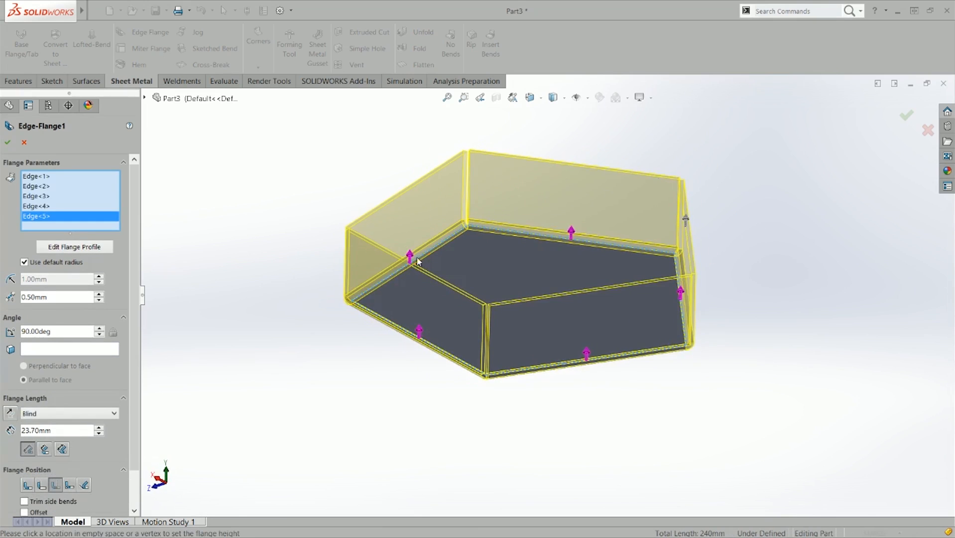
{"action": "scroll", "coordinate": [418, 261], "scroll_direction": "down", "scroll_amount": 6}
{"action": "scroll", "coordinate": [693, 170], "scroll_direction": "down", "scroll_amount": 5}
{"action": "middle_click_drag", "start_coordinate": [646, 186], "coordinate": [638, 360]}
{"action": "key", "text": "ctrl+7"}
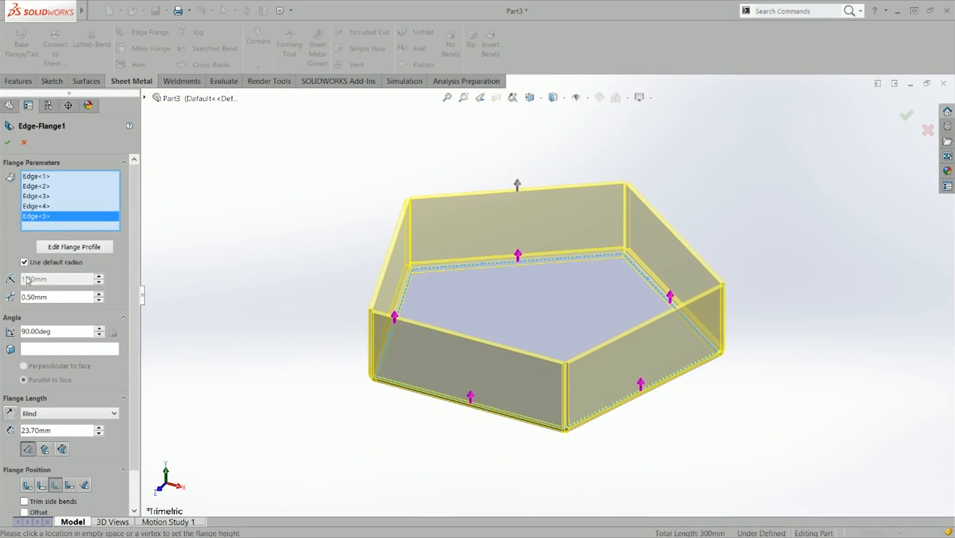
{"action": "double_click", "coordinate": [48, 430]}
{"action": "type", "text": "30"}
{"action": "key", "text": "Return"}
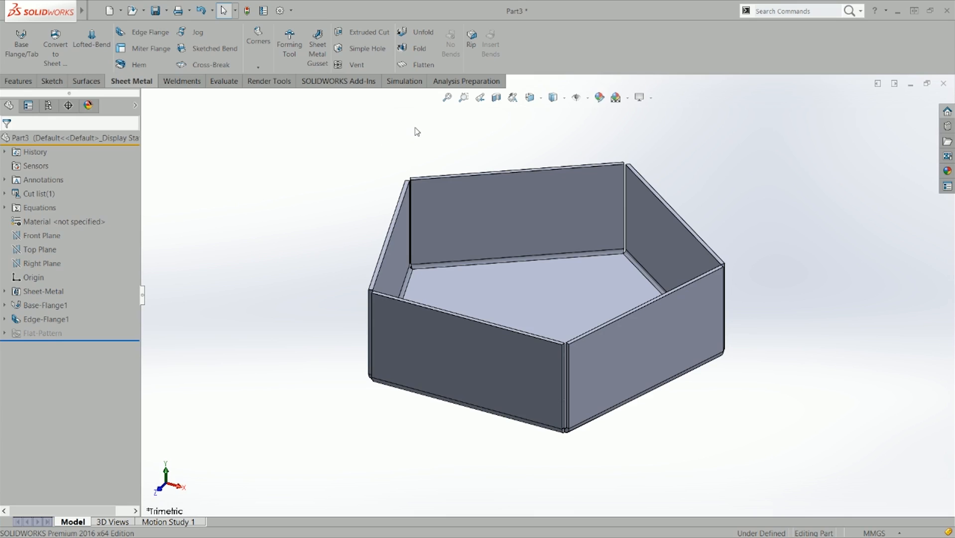
Unfold all five bends of the box, keeping the inner pentagonal bottom face fixed.
{"action": "left_click", "coordinate": [420, 34]}
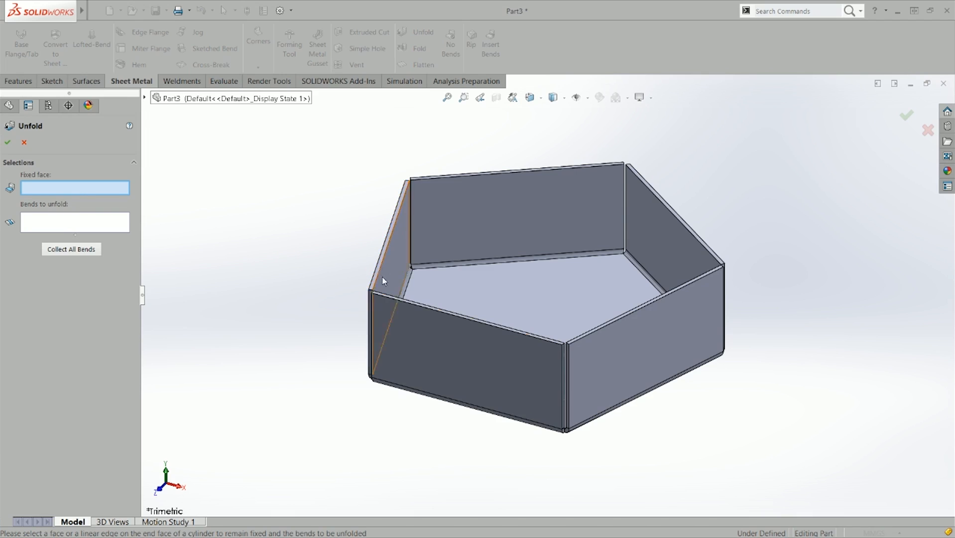
{"action": "left_click", "coordinate": [510, 311]}
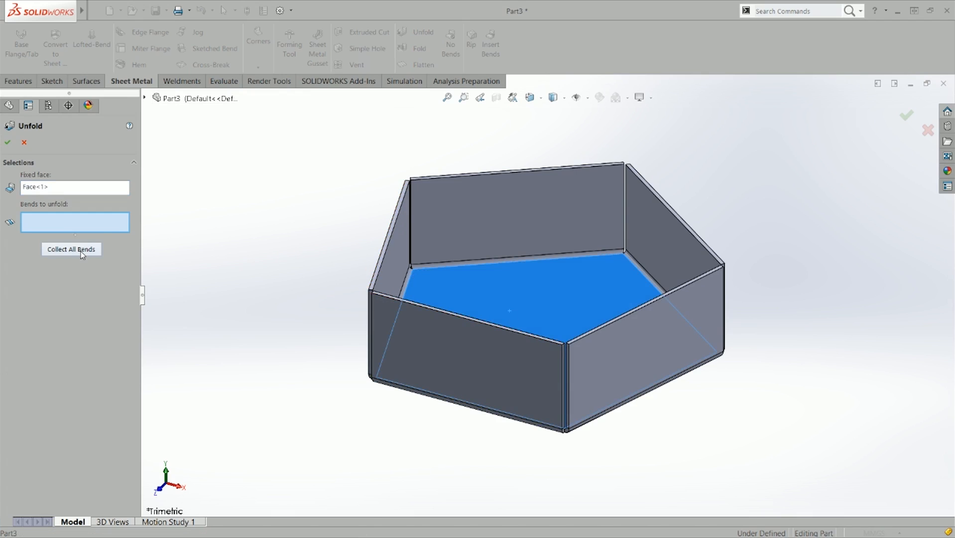
{"action": "left_click", "coordinate": [486, 262]}
{"action": "left_click", "coordinate": [638, 270]}
{"action": "middle_click_drag", "start_coordinate": [637, 269], "coordinate": [652, 374]}
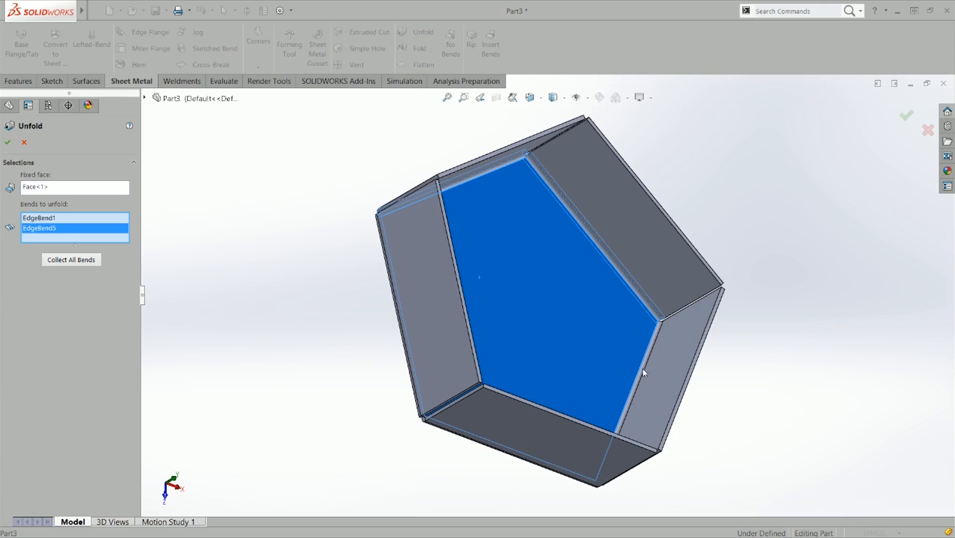
{"action": "left_click", "coordinate": [643, 373]}
{"action": "left_click", "coordinate": [45, 270]}
{"action": "middle_click_drag", "start_coordinate": [294, 272], "coordinate": [269, 239]}
{"action": "left_click", "coordinate": [7, 142]}
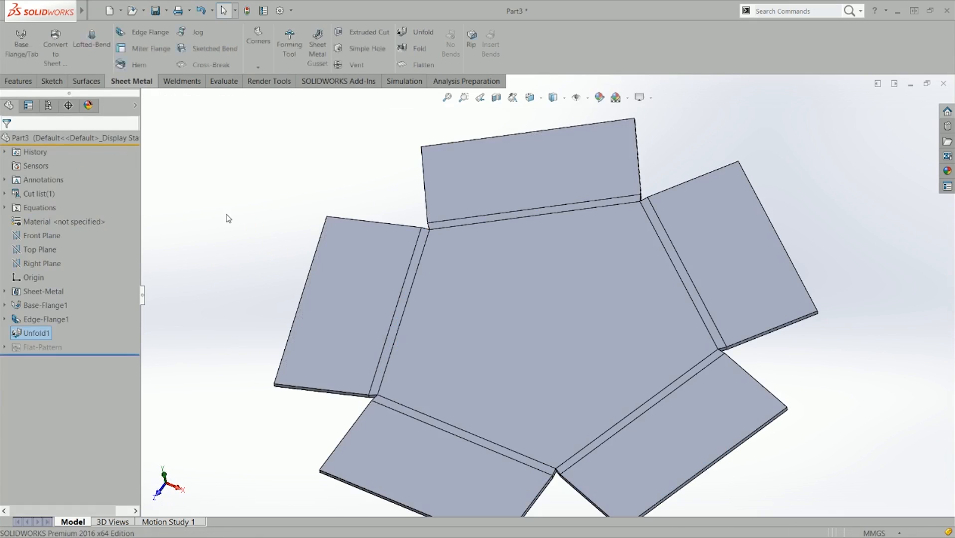
Delete the unfold feature from the part.
{"action": "right_click_drag", "start_coordinate": [468, 137], "coordinate": [452, 153]}
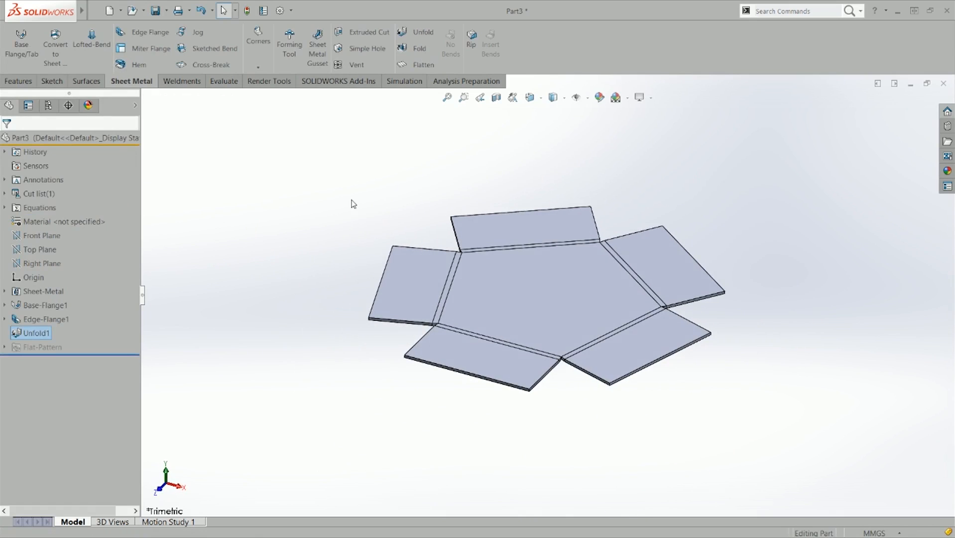
{"action": "left_click", "coordinate": [369, 186]}
{"action": "left_click", "coordinate": [48, 336]}
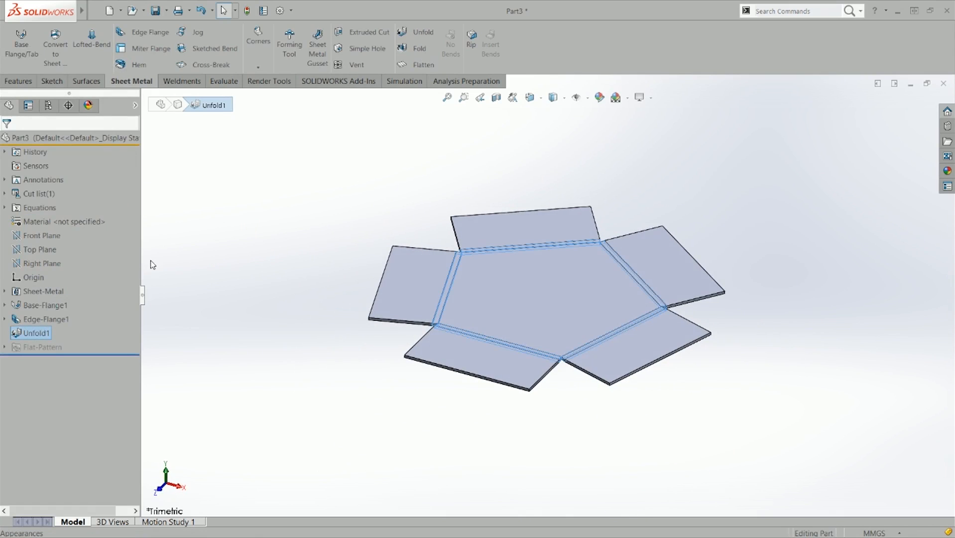
{"action": "key", "text": "Delete"}
{"action": "key", "text": "Return"}
Flatten the box to view its flat pattern, and return it to the folded state.
{"action": "left_click", "coordinate": [417, 64]}
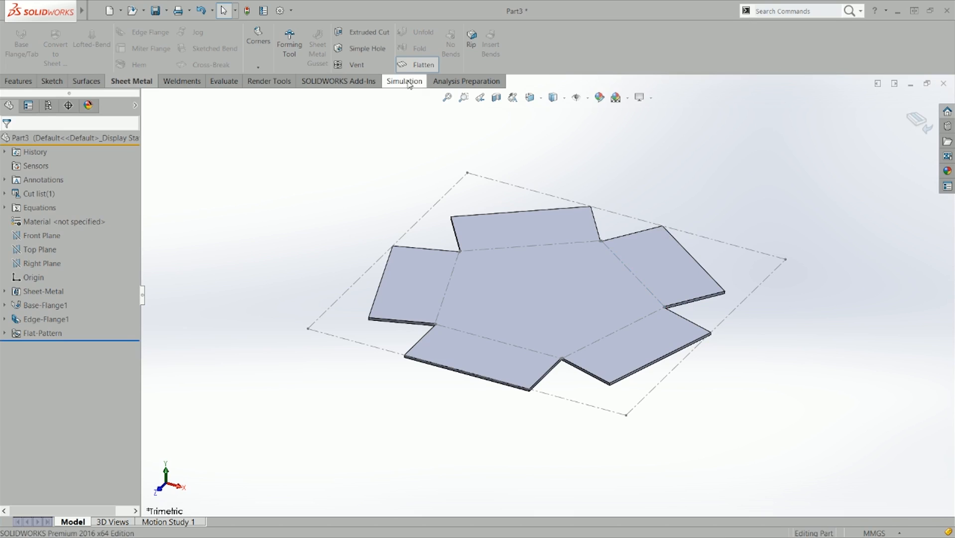
{"action": "left_click", "coordinate": [417, 66]}
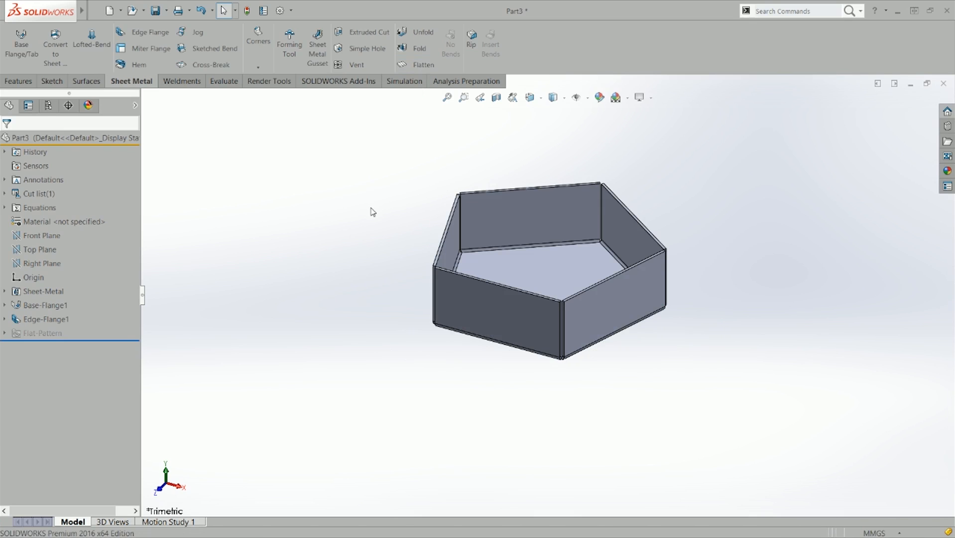
{"action": "key", "text": "f"}
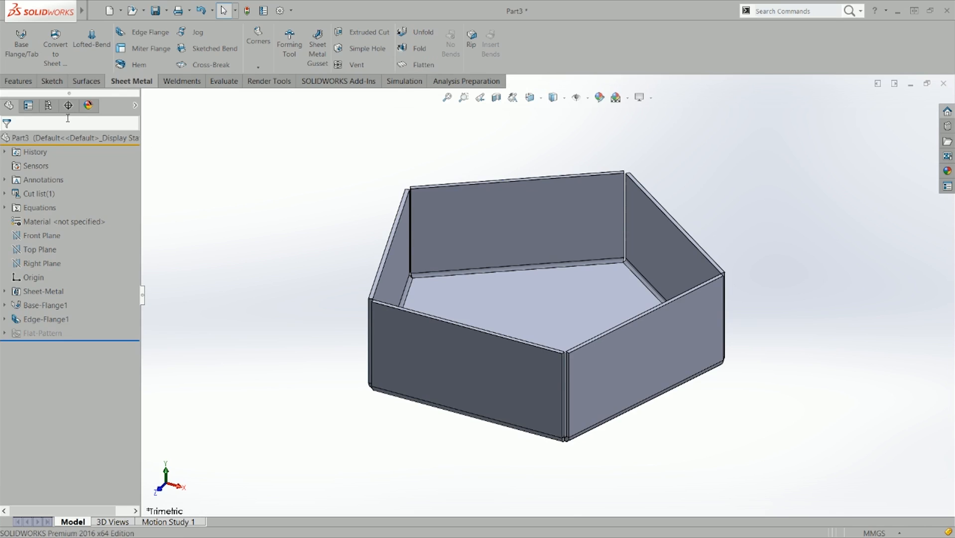
Flatten the box, examine its flat pattern feature and configuration list, and return it to the folded state.
{"action": "left_click", "coordinate": [48, 105]}
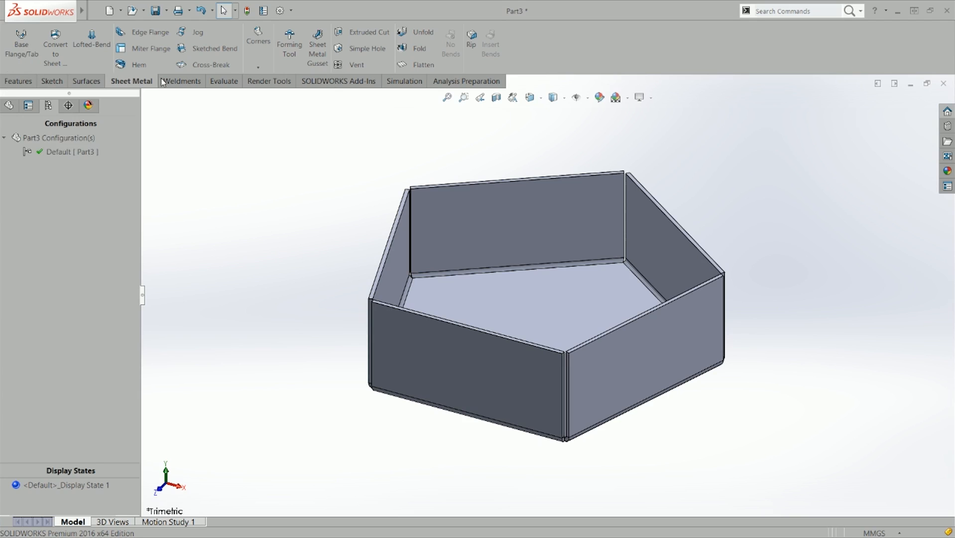
{"action": "left_click", "coordinate": [416, 66]}
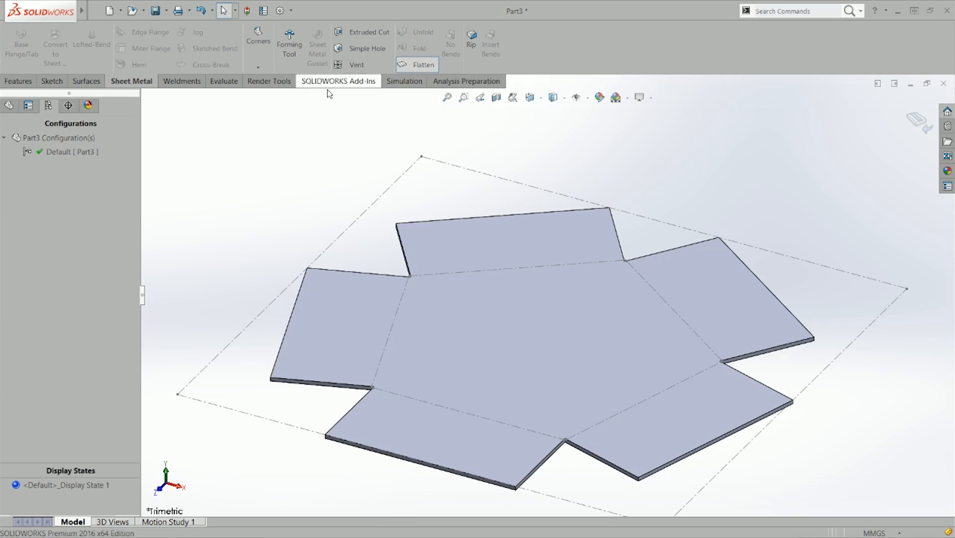
{"action": "left_click", "coordinate": [8, 105]}
{"action": "left_click", "coordinate": [19, 334]}
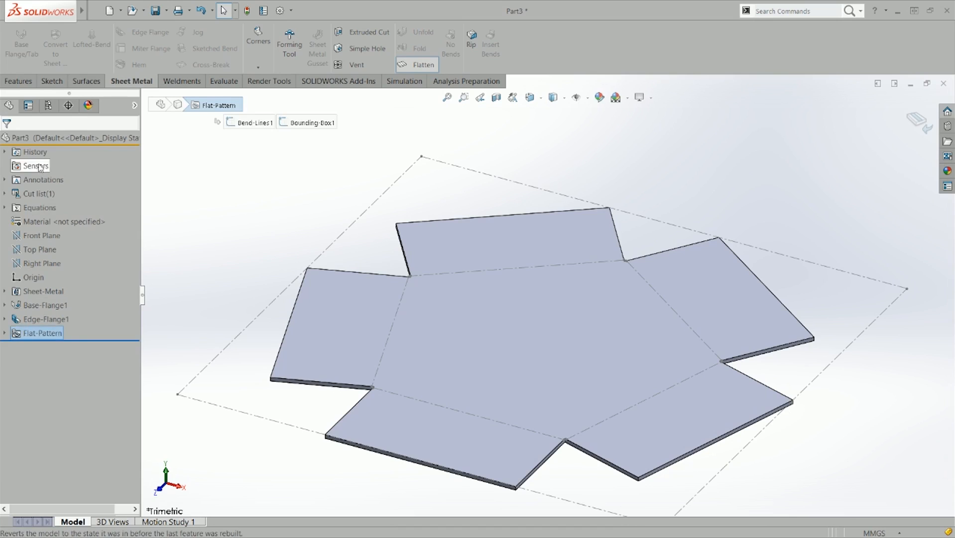
{"action": "left_click", "coordinate": [47, 105]}
{"action": "right_click", "coordinate": [49, 155]}
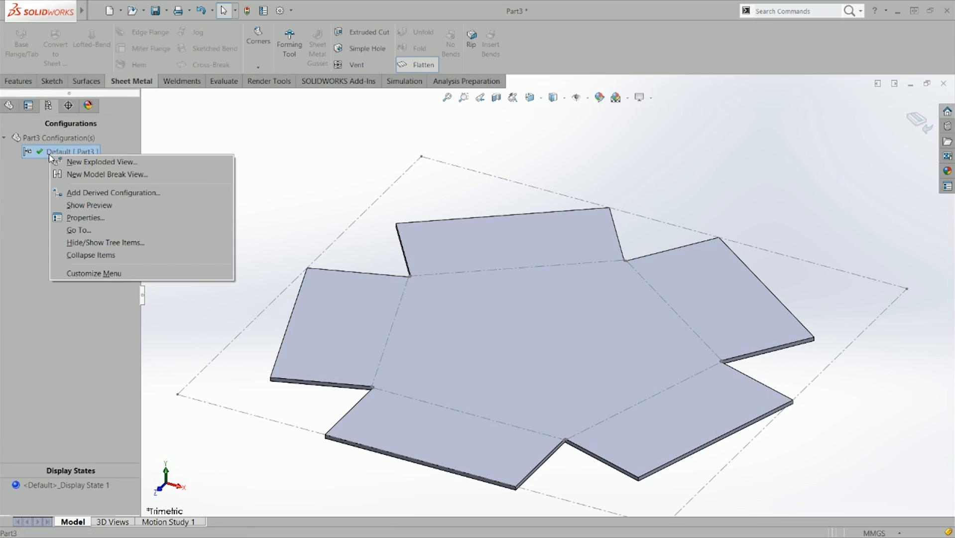
{"action": "left_click", "coordinate": [228, 144]}
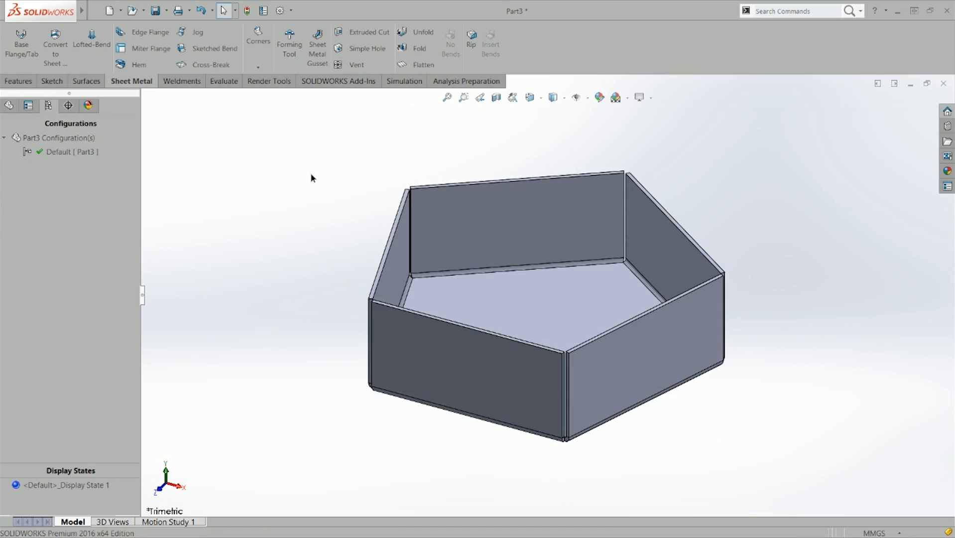
Save the folded sheet metal part as Part3.
{"action": "left_click", "coordinate": [9, 105]}
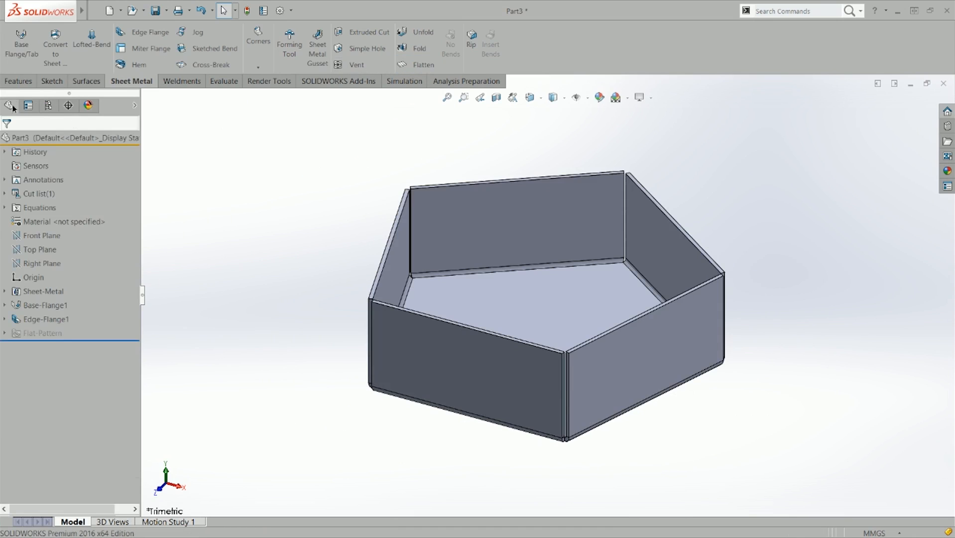
{"action": "key", "text": "ctrl+s"}
{"action": "key", "text": "Return"}
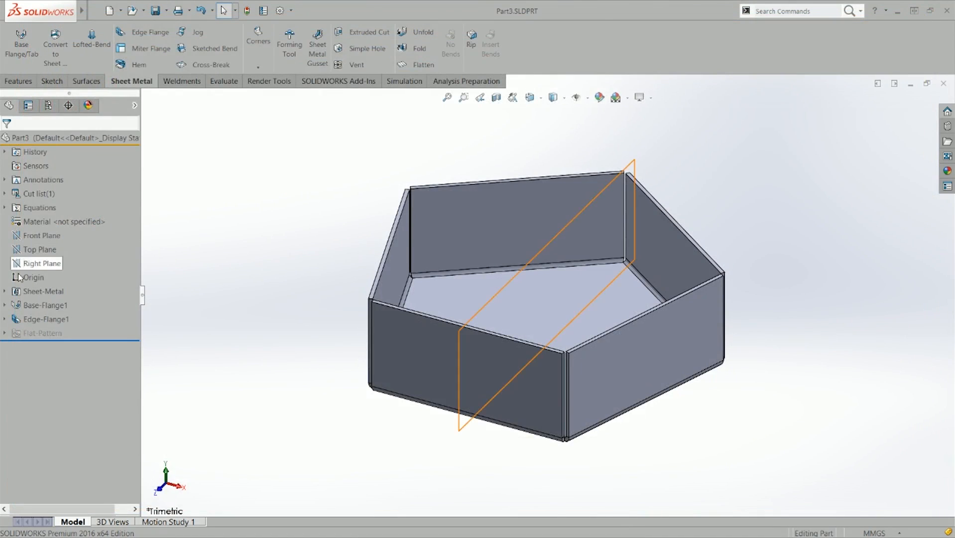
Expand the flat pattern feature, flatten the saved box to check its configuration list, and return it to the folded state.
{"action": "left_click", "coordinate": [5, 333]}
{"action": "left_click", "coordinate": [419, 65]}
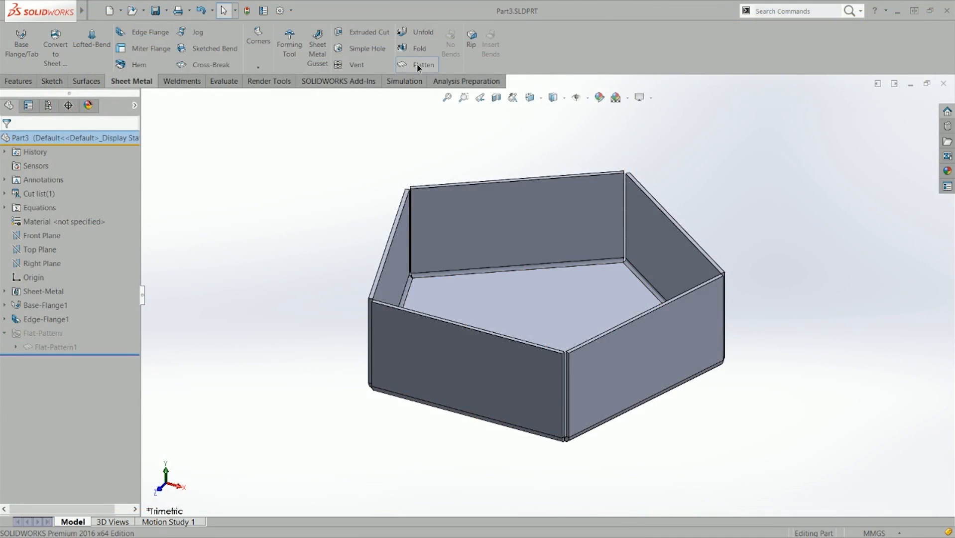
{"action": "left_click", "coordinate": [48, 105]}
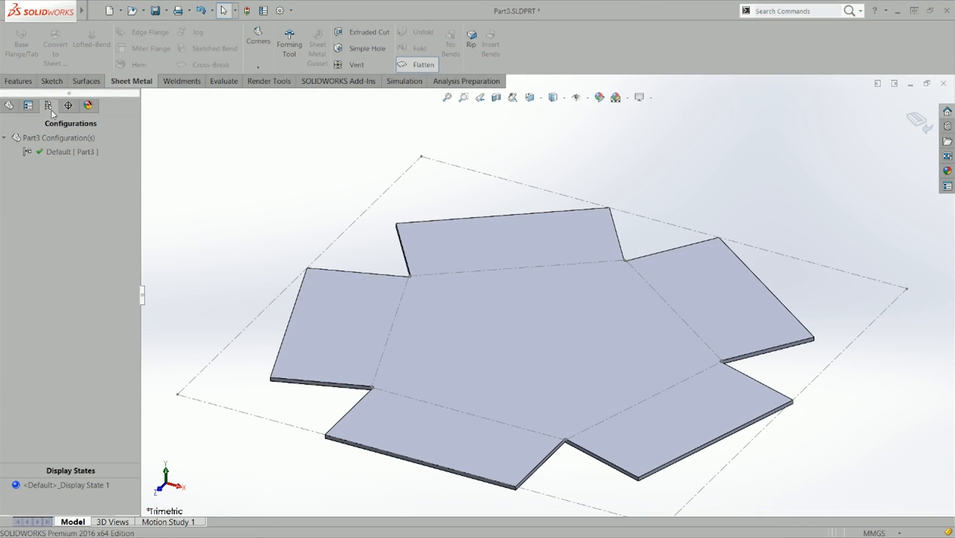
{"action": "left_click", "coordinate": [9, 105]}
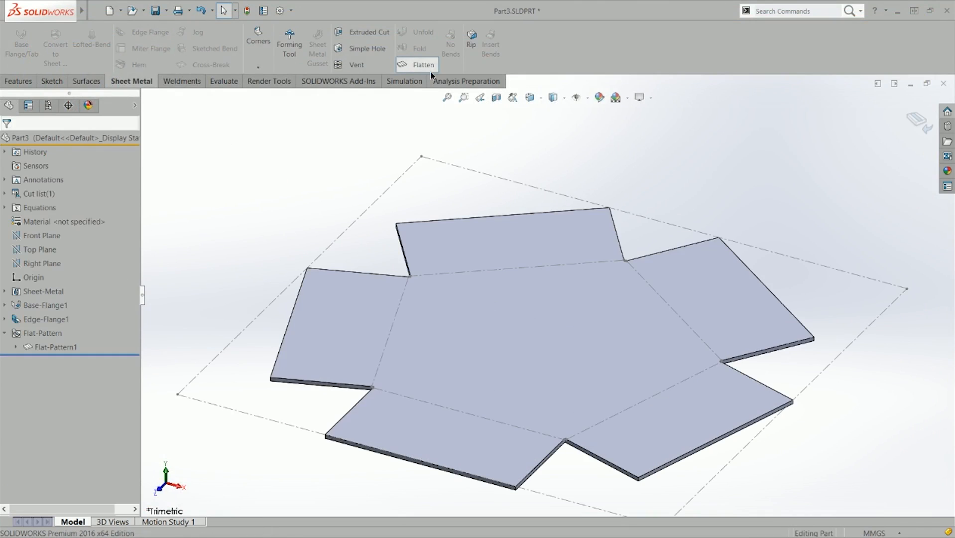
Create a drawing from the part using the Drawing template and the A (ANSI) Landscape sheet format.
{"action": "left_click", "coordinate": [122, 10]}
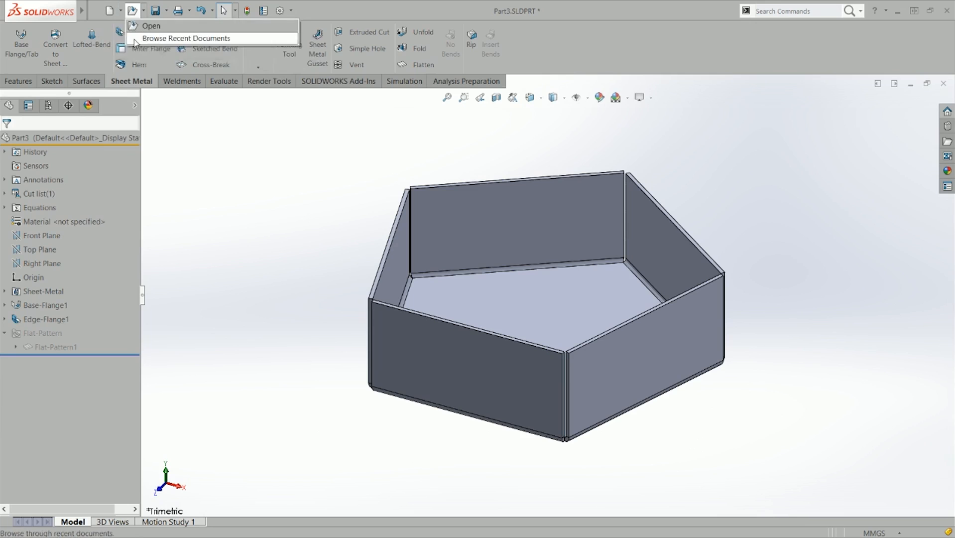
{"action": "left_click", "coordinate": [131, 40]}
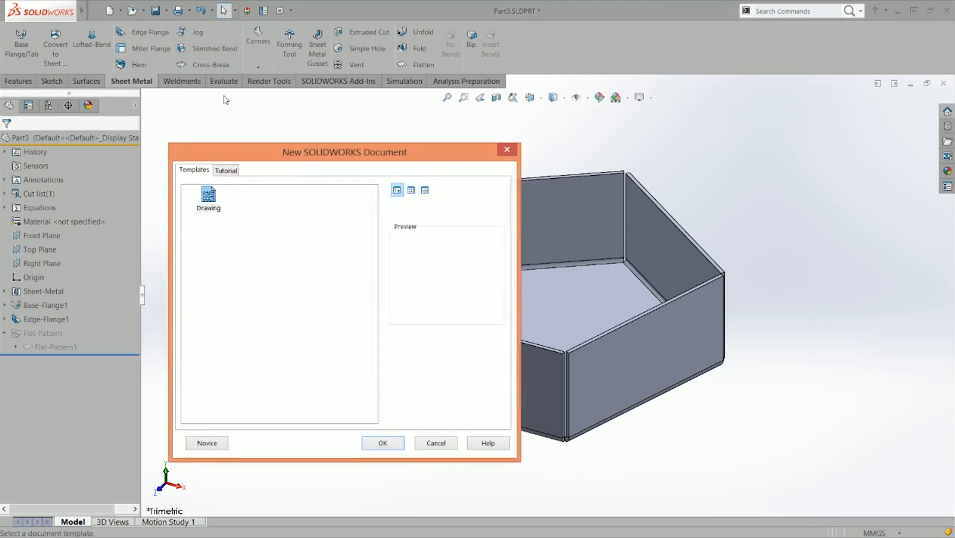
{"action": "double_click", "coordinate": [208, 200]}
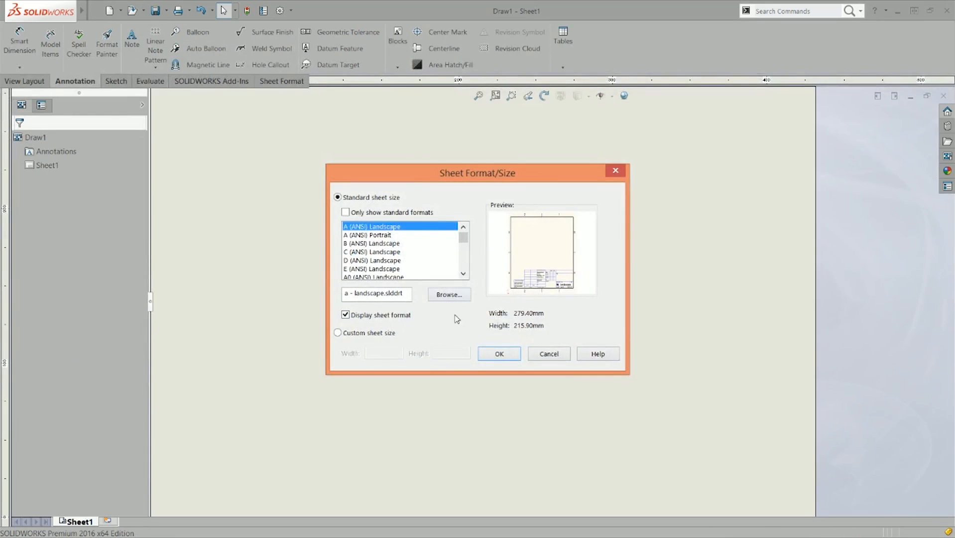
{"action": "left_click", "coordinate": [488, 358]}
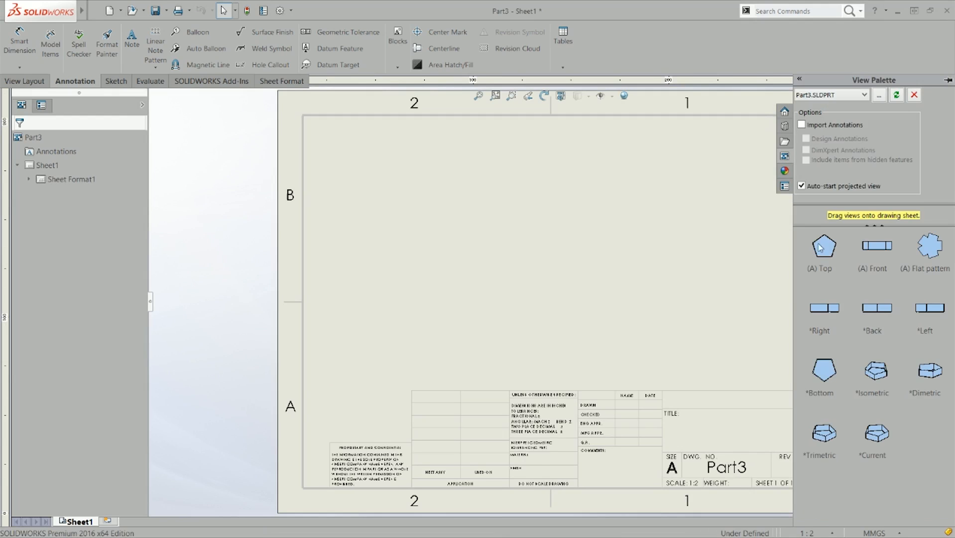
Place the flat pattern view and the top view of the box side by side on the sheet, without projected views.
{"action": "mouse_move", "coordinate": [926, 258]}
{"action": "left_mouse_down"}
{"action": "mouse_move", "coordinate": [612, 277]}
{"action": "mouse_move", "coordinate": [661, 283]}
{"action": "mouse_move", "coordinate": [658, 274]}
{"action": "left_mouse_up"}
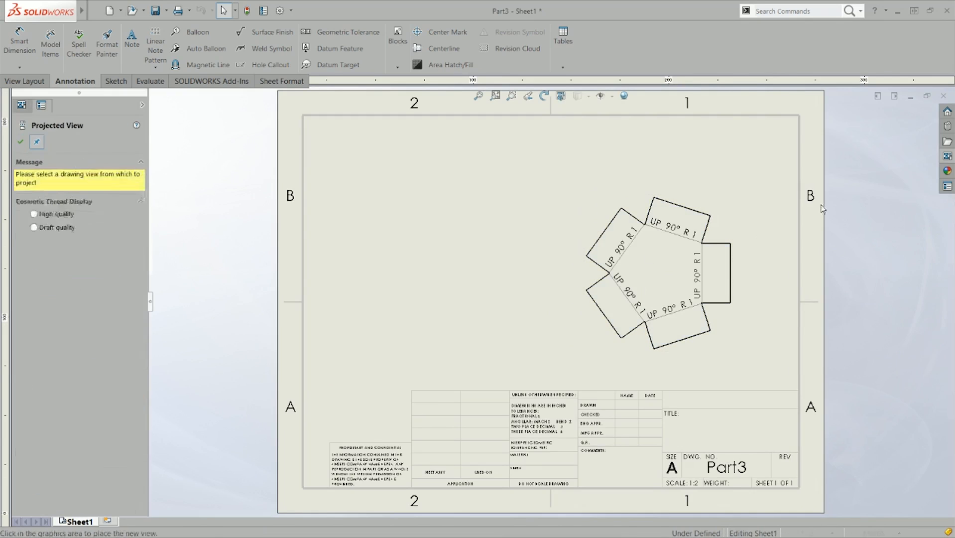
{"action": "key", "text": "Escape"}
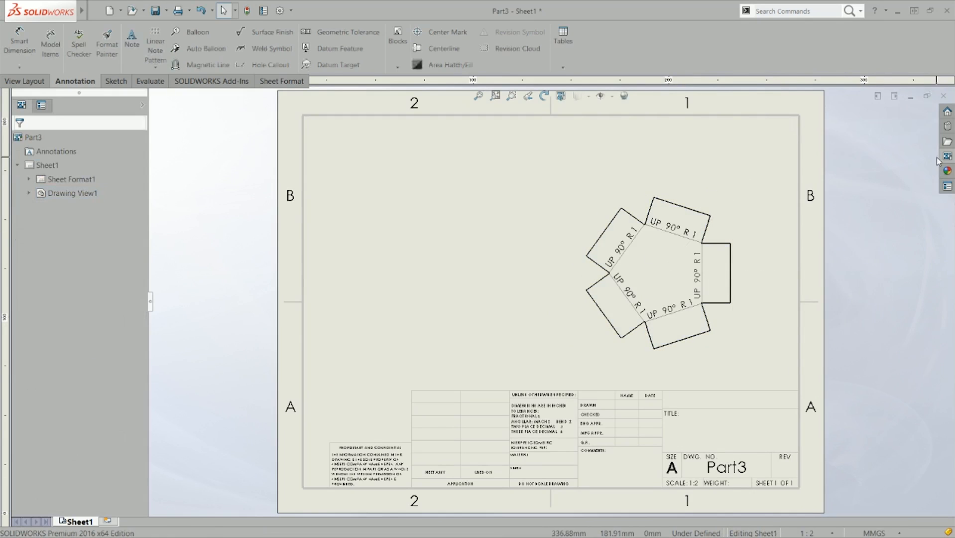
{"action": "left_click", "coordinate": [947, 159]}
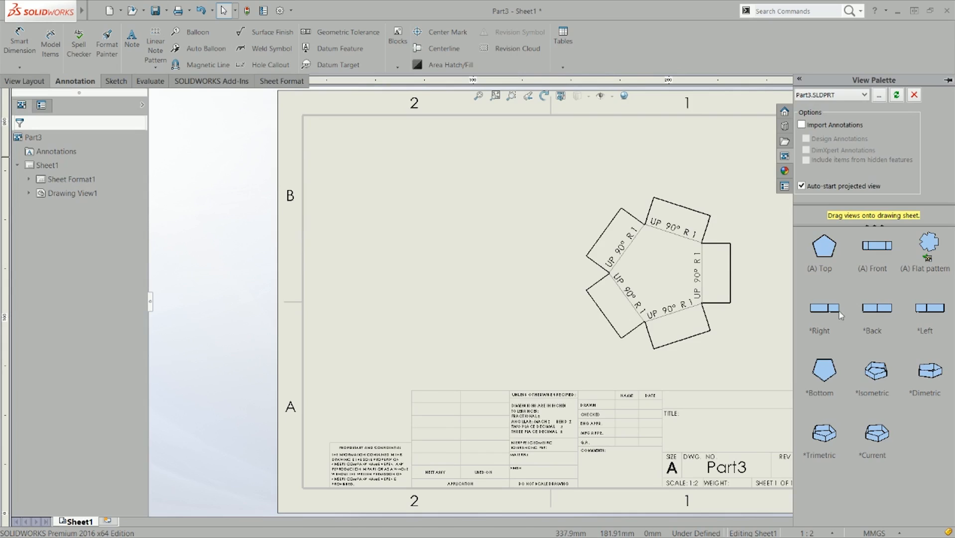
{"action": "left_click_drag", "start_coordinate": [826, 254], "coordinate": [424, 256]}
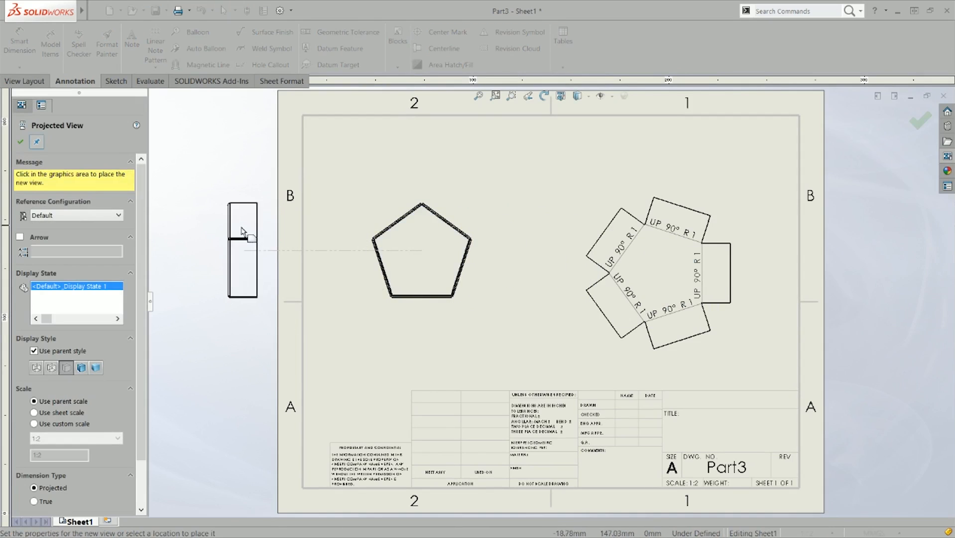
{"action": "key", "text": "Escape"}
Examine the reference configurations available for the flat pattern drawing view.
{"action": "left_click", "coordinate": [631, 193]}
{"action": "left_click", "coordinate": [84, 177]}
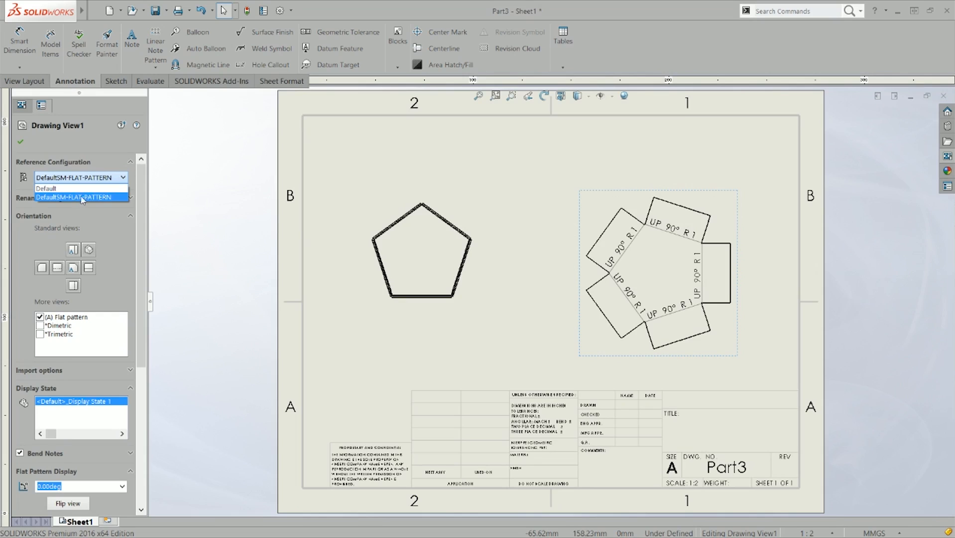
{"action": "left_click", "coordinate": [367, 230]}
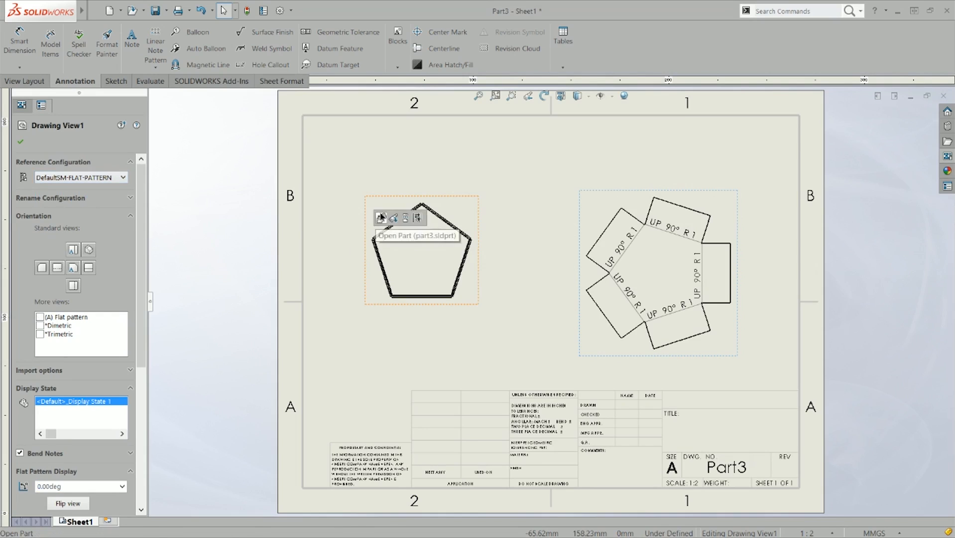
Open the part from its drawing view and examine the derived flat pattern configuration.
{"action": "left_click", "coordinate": [383, 217]}
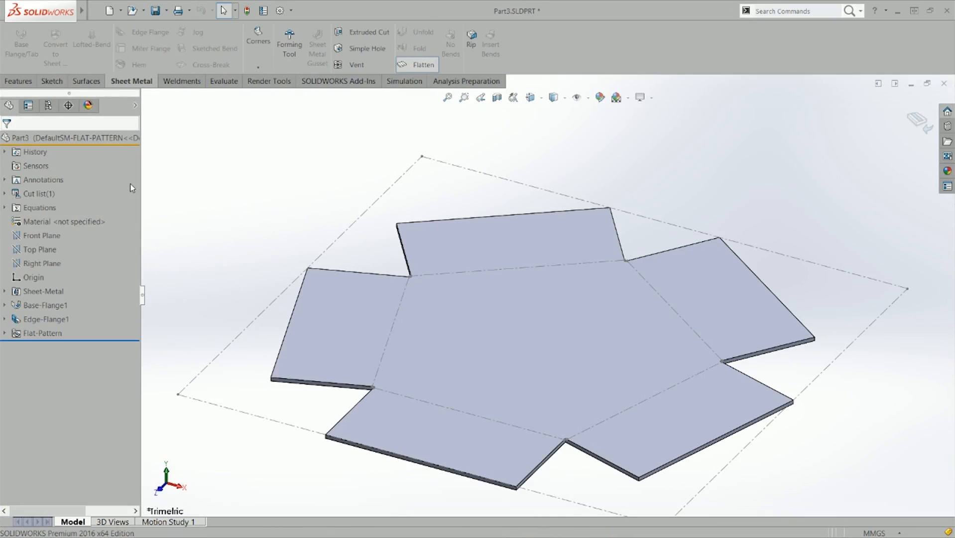
{"action": "left_click", "coordinate": [48, 105]}
{"action": "left_click_drag", "start_coordinate": [112, 165], "coordinate": [121, 168]}
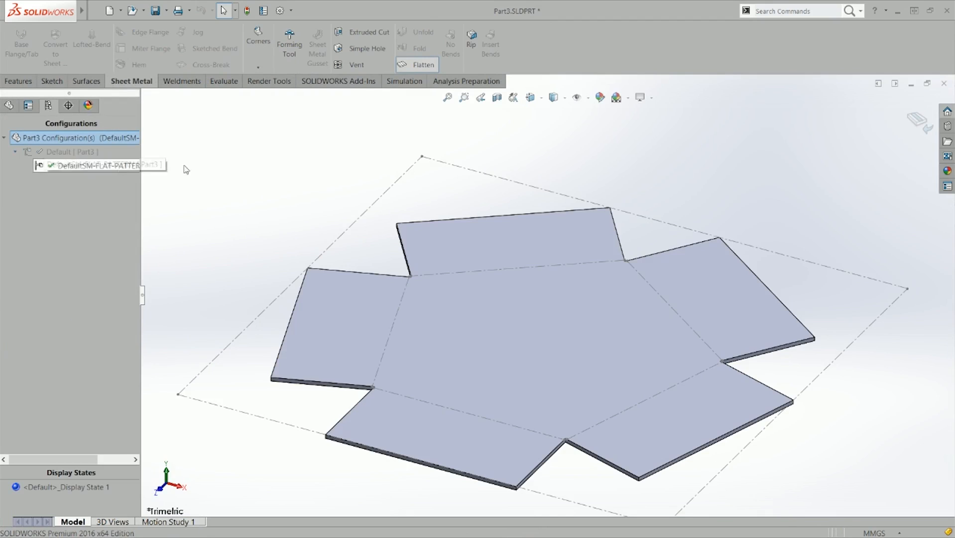
Turn flattening off in the DefaultSM-FLAT-PATTERN configuration to view the folded box, and flatten it again.
{"action": "left_click", "coordinate": [416, 64]}
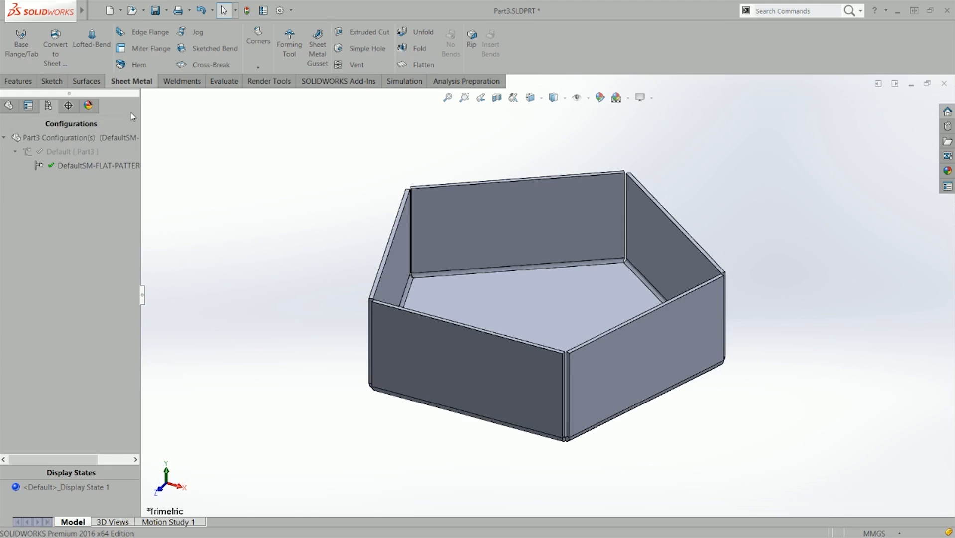
{"action": "left_click", "coordinate": [9, 105]}
{"action": "left_click", "coordinate": [48, 106]}
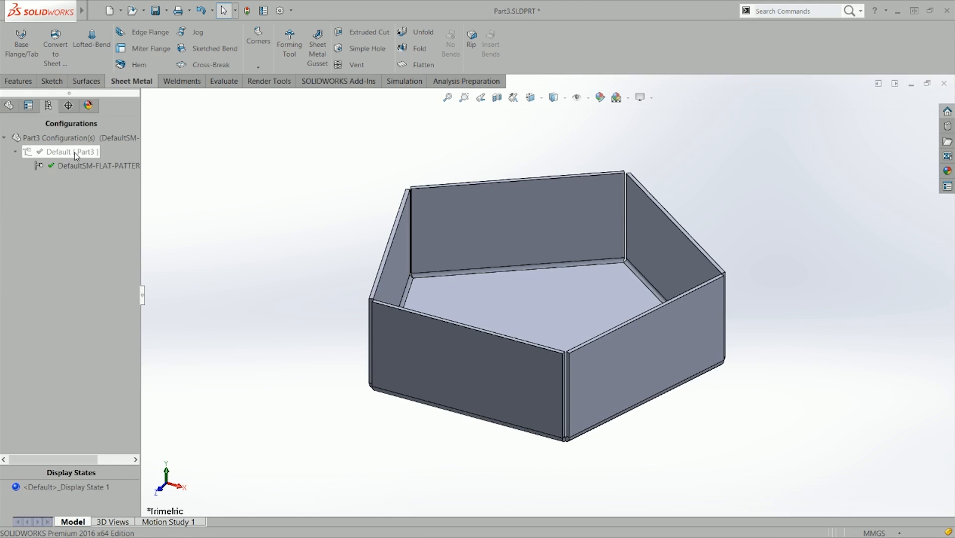
{"action": "double_click", "coordinate": [80, 165]}
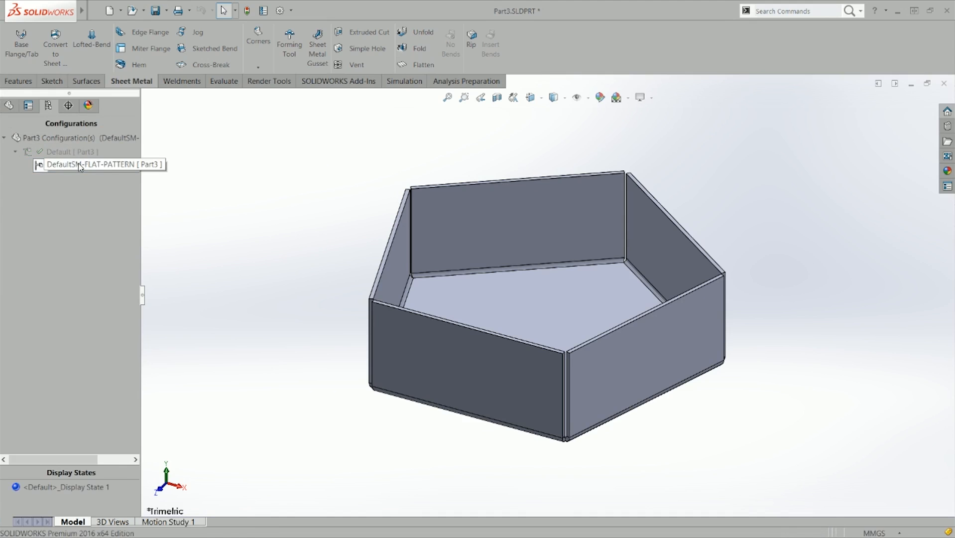
{"action": "left_click", "coordinate": [416, 64]}
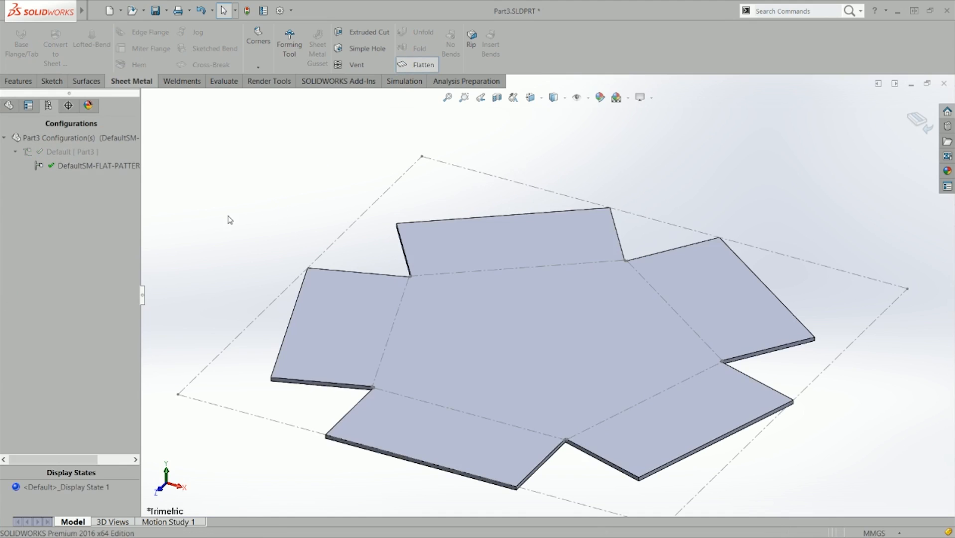
Switch back and forth between the Default and DefaultSM-FLAT-PATTERN configurations, ending with Default active.
{"action": "double_click", "coordinate": [84, 150]}
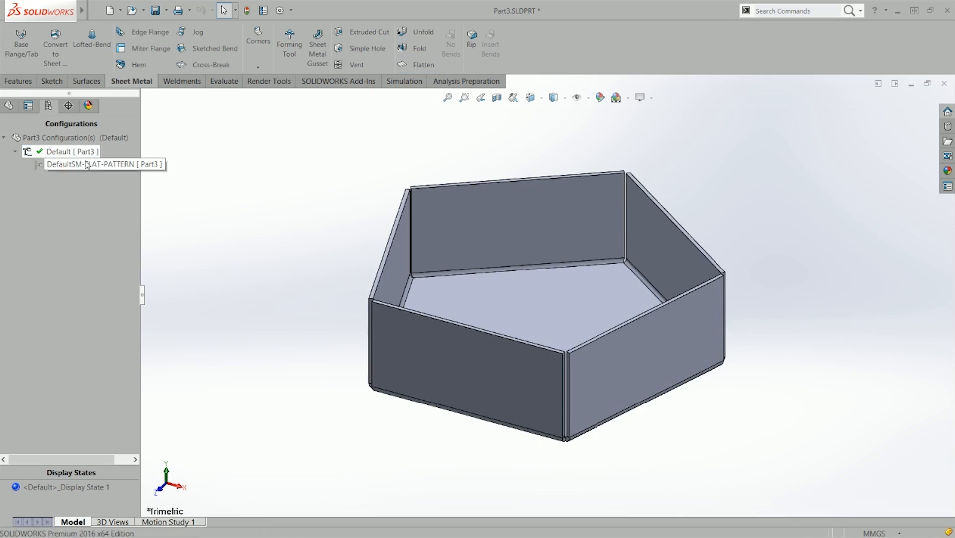
{"action": "double_click", "coordinate": [88, 165]}
{"action": "double_click", "coordinate": [79, 152]}
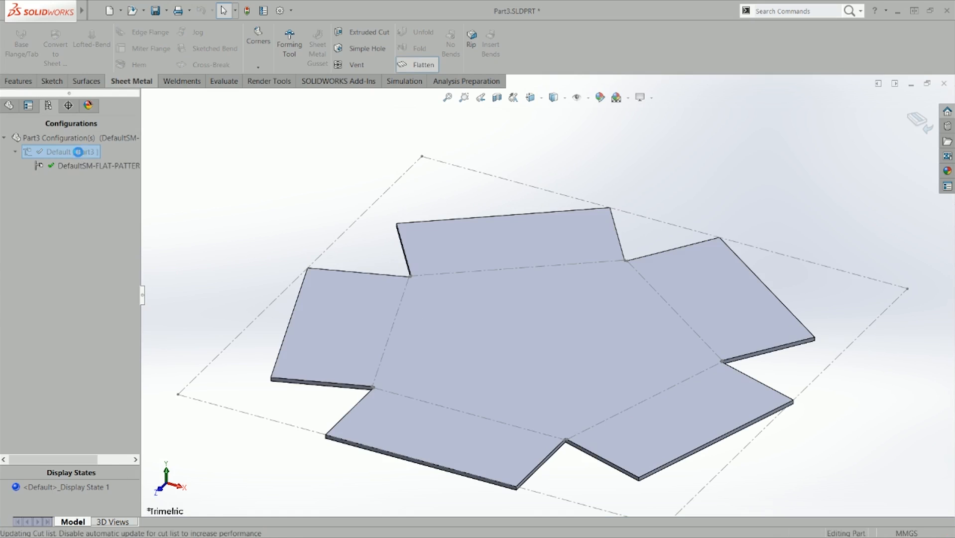
{"action": "double_click", "coordinate": [83, 165]}
{"action": "double_click", "coordinate": [79, 152]}
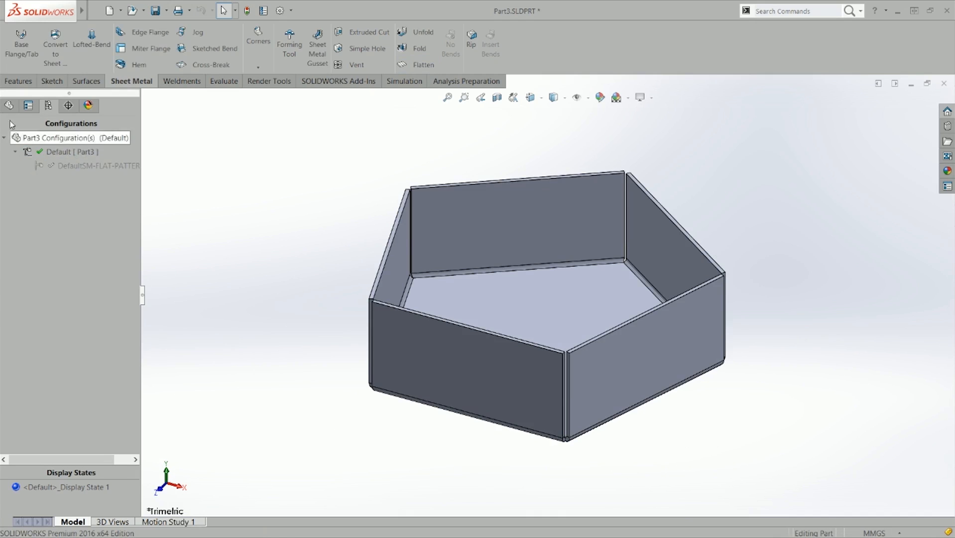
Flatten the box in the Default configuration to view its flat pattern, and fold it back.
{"action": "left_click", "coordinate": [8, 105]}
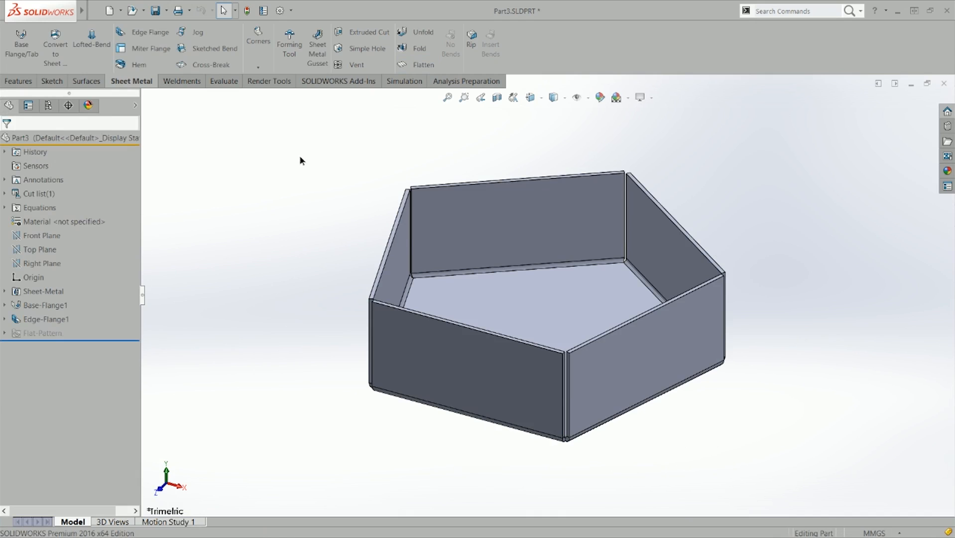
{"action": "left_click", "coordinate": [34, 109]}
{"action": "left_click", "coordinate": [8, 106]}
{"action": "left_click", "coordinate": [422, 63]}
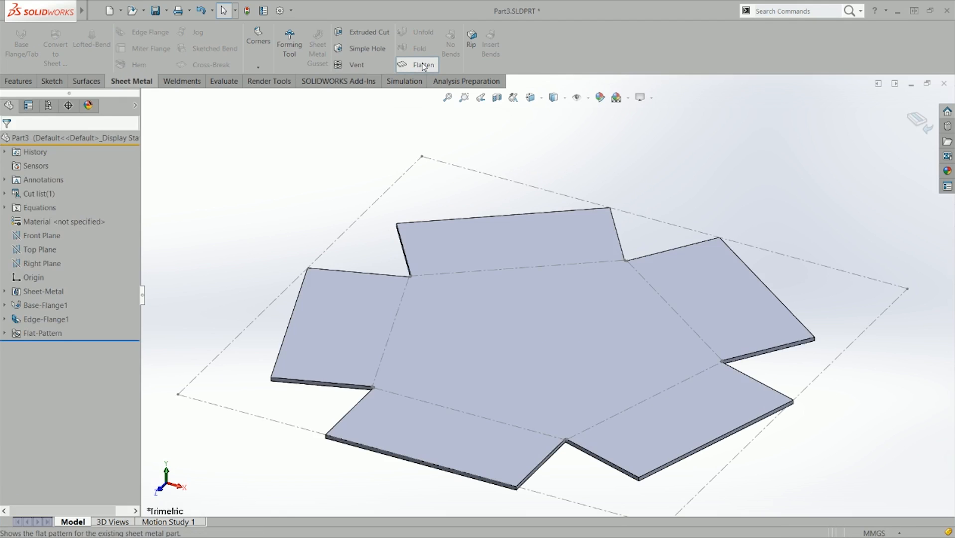
{"action": "left_click", "coordinate": [422, 65]}
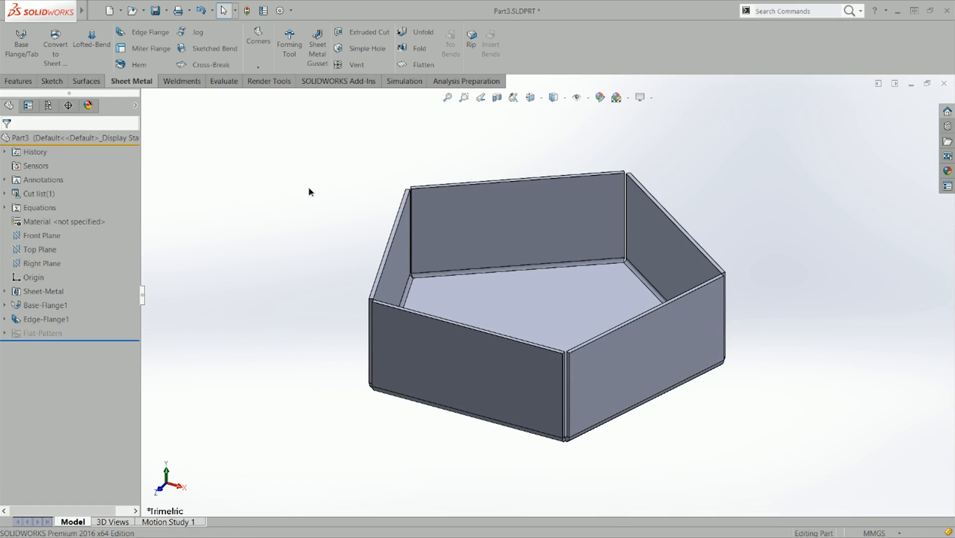
Unfold all bends of the box in the Default configuration, keeping the inner pentagonal bottom face fixed.
{"action": "left_click", "coordinate": [423, 34]}
{"action": "left_click", "coordinate": [524, 277]}
{"action": "left_click", "coordinate": [71, 290]}
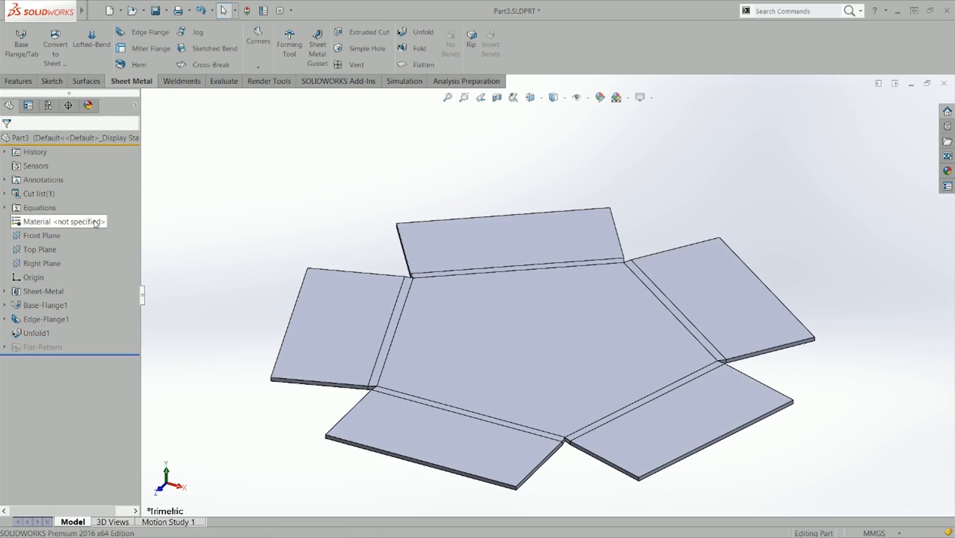
Select the unfold feature and examine the part's configuration list.
{"action": "left_click", "coordinate": [48, 333]}
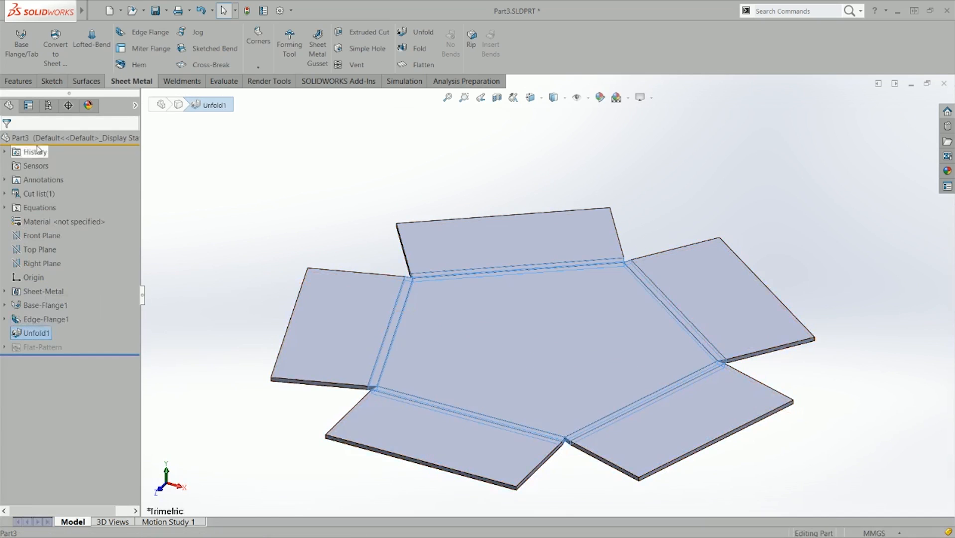
{"action": "left_click", "coordinate": [49, 109]}
{"action": "left_click", "coordinate": [252, 195]}
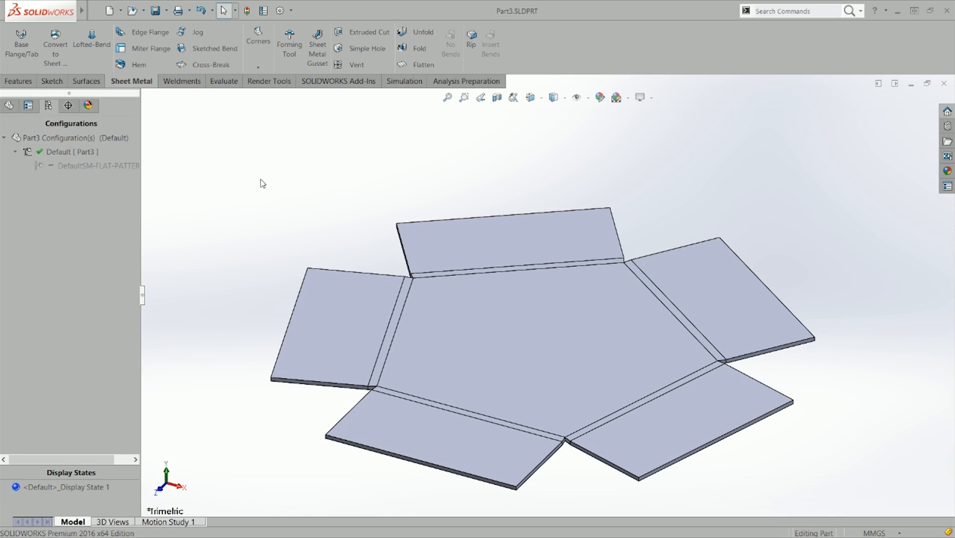
Highlight the unfold feature on the model and compare it with the entries in the configuration list.
{"action": "left_click", "coordinate": [2, 107]}
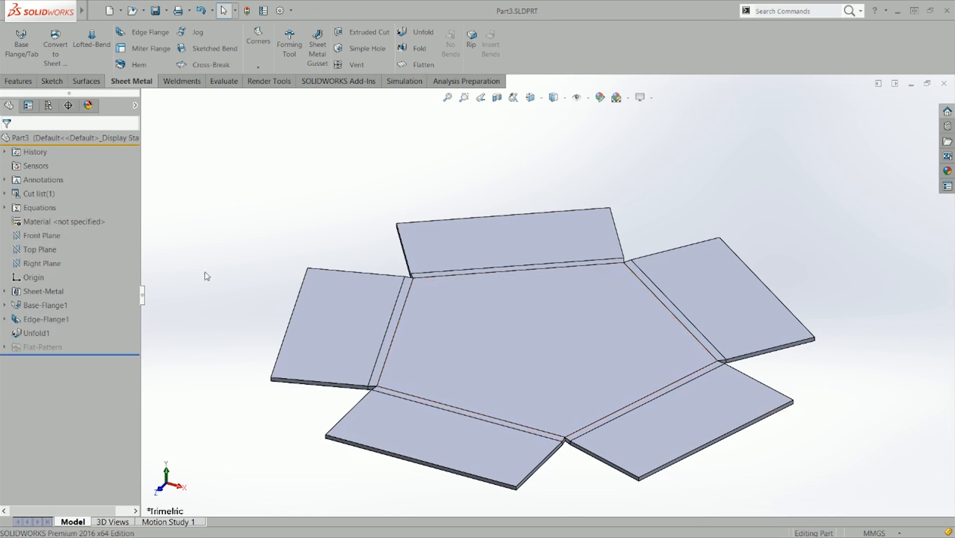
{"action": "left_click", "coordinate": [35, 333]}
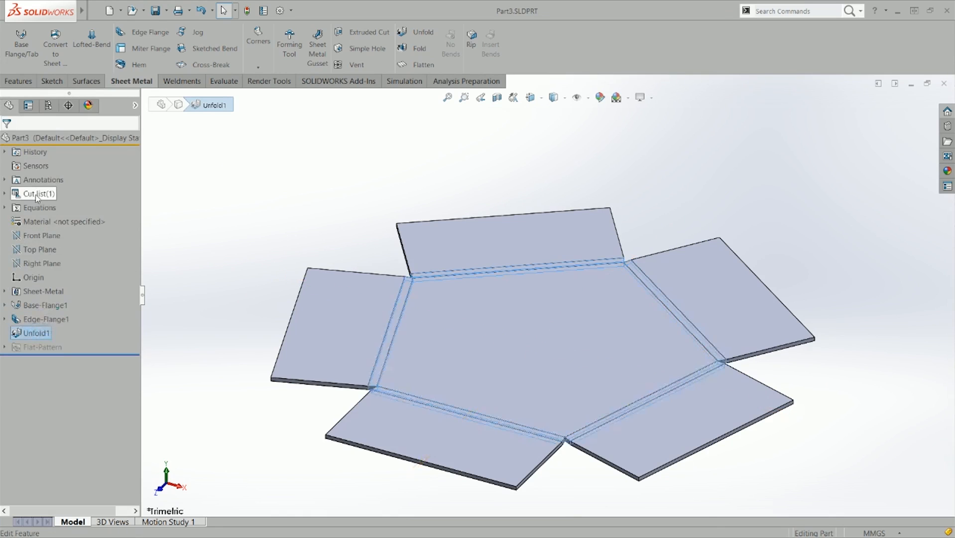
{"action": "left_click", "coordinate": [47, 106]}
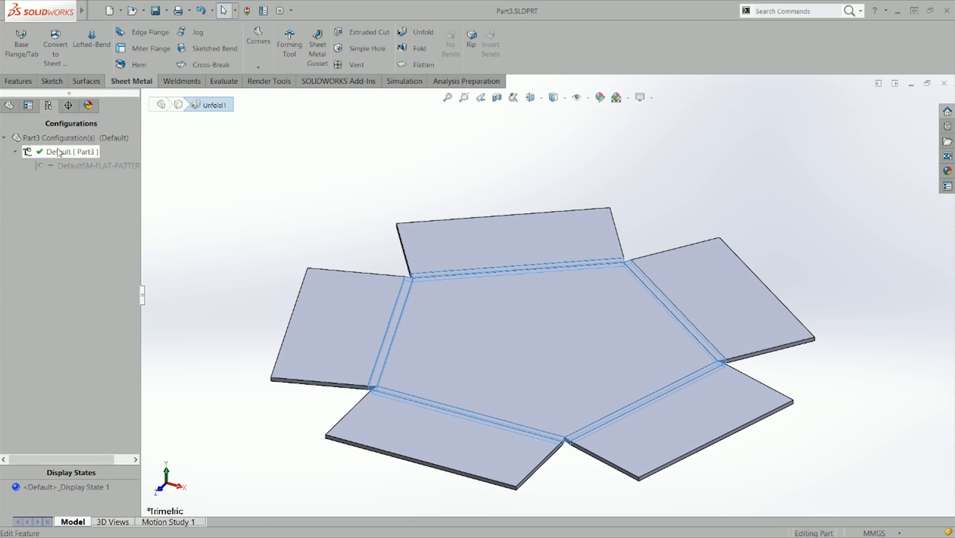
{"action": "left_click", "coordinate": [216, 170]}
Flatten the already unfolded part and check the configuration list in that flattened state.
{"action": "left_click", "coordinate": [8, 106]}
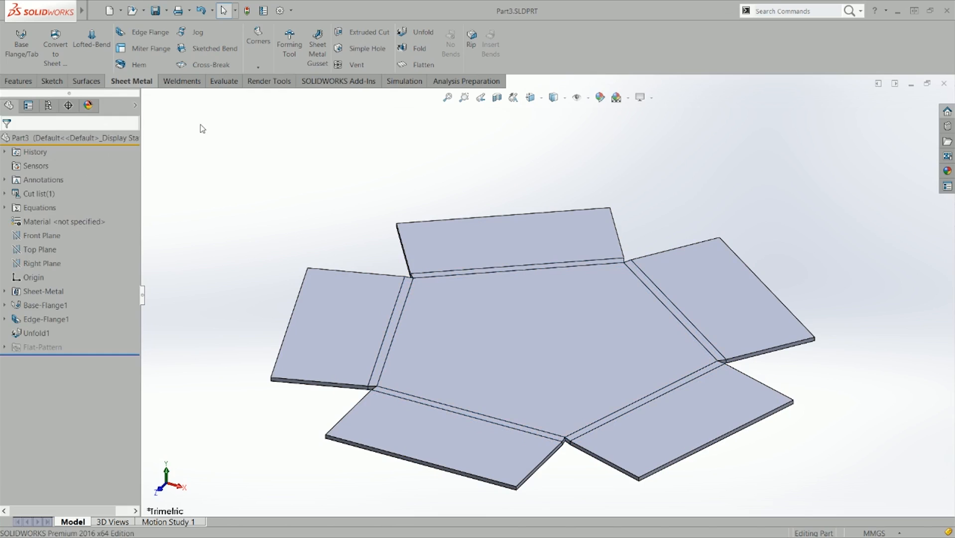
{"action": "left_click", "coordinate": [409, 65]}
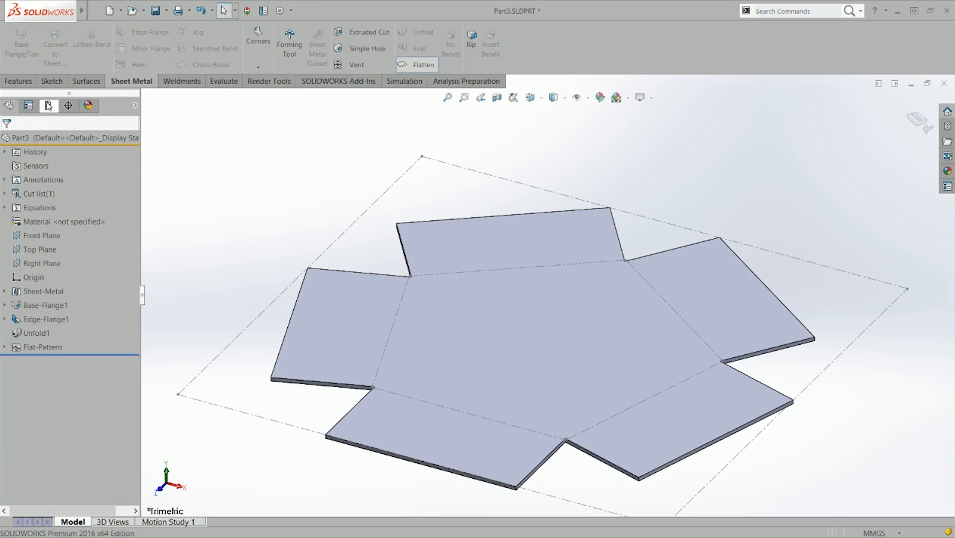
{"action": "left_click", "coordinate": [48, 105]}
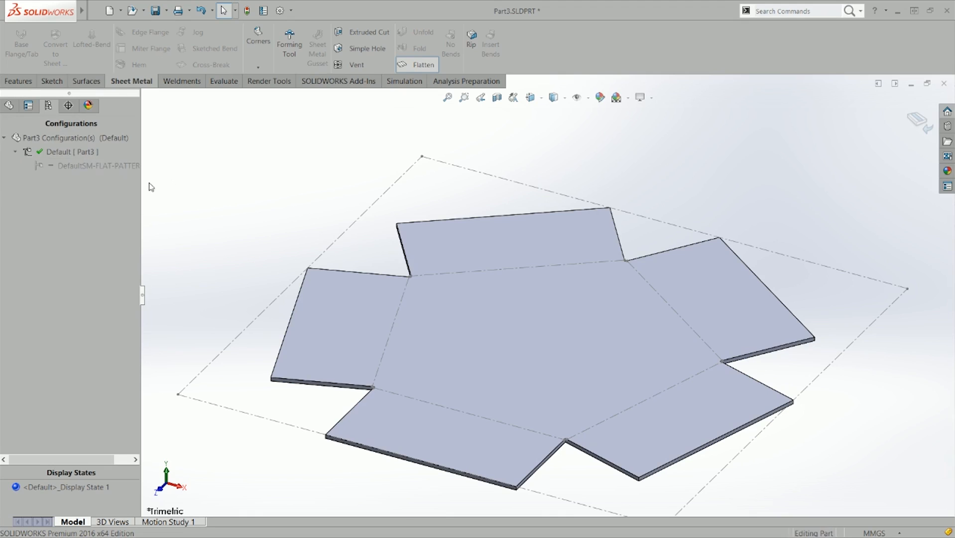
Switch to the Part3 drawing and inspect the reference configuration of the flat pattern view with bend notes.
{"action": "key", "text": "ctrl+Tab"}
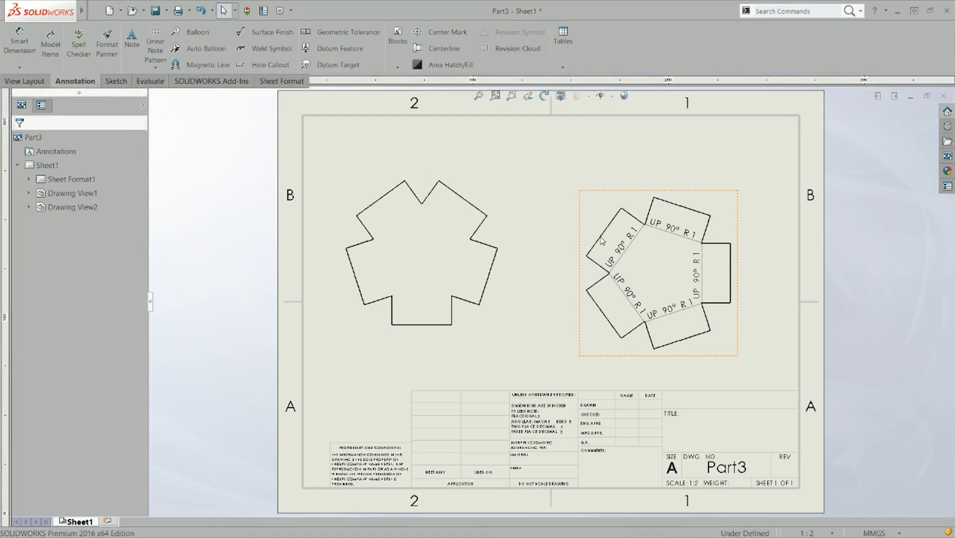
{"action": "left_click", "coordinate": [499, 224]}
{"action": "left_click", "coordinate": [61, 181]}
{"action": "left_click", "coordinate": [63, 192]}
{"action": "left_click", "coordinate": [206, 187]}
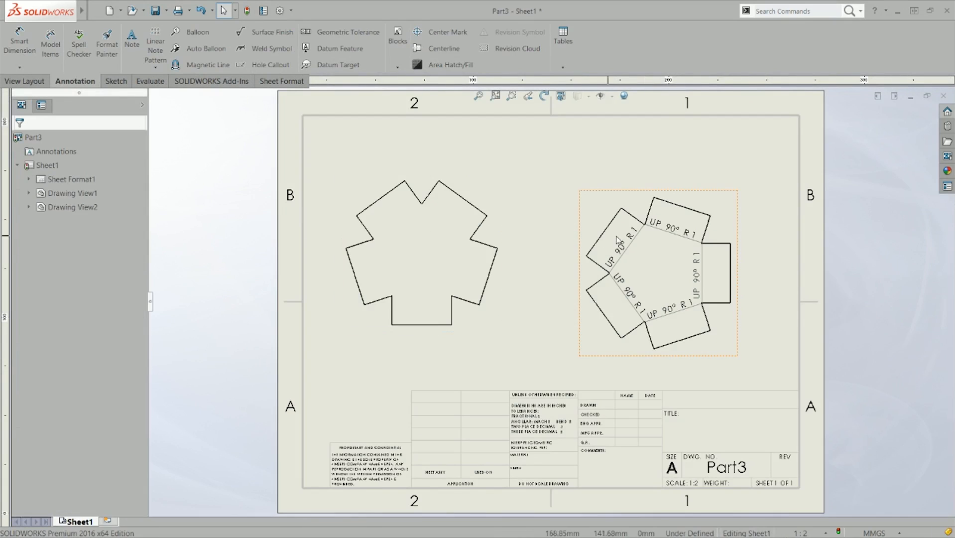
{"action": "left_click", "coordinate": [647, 241]}
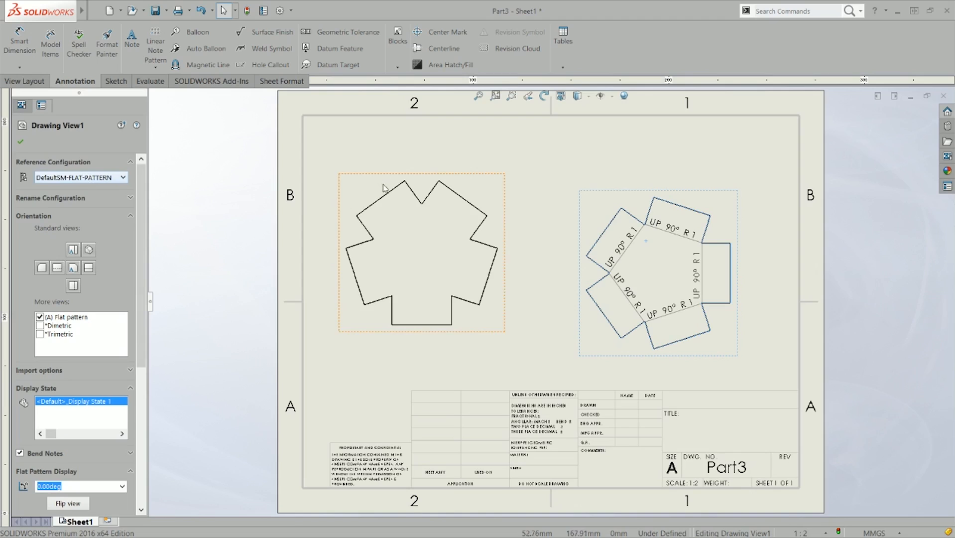
{"action": "left_click", "coordinate": [514, 213]}
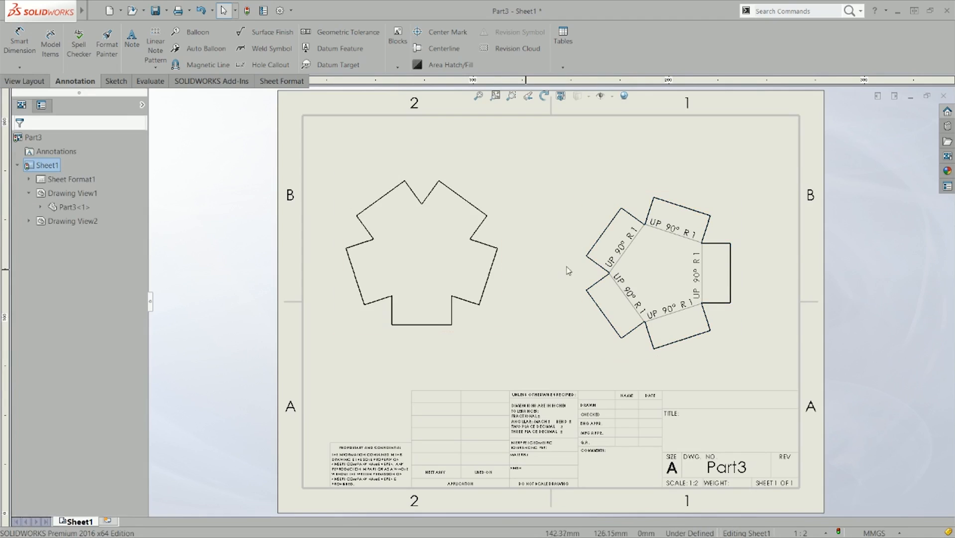
Inspect the reference configuration of the drawing view without bend notes.
{"action": "left_click", "coordinate": [391, 221]}
{"action": "left_click", "coordinate": [173, 227]}
{"action": "left_click", "coordinate": [327, 224]}
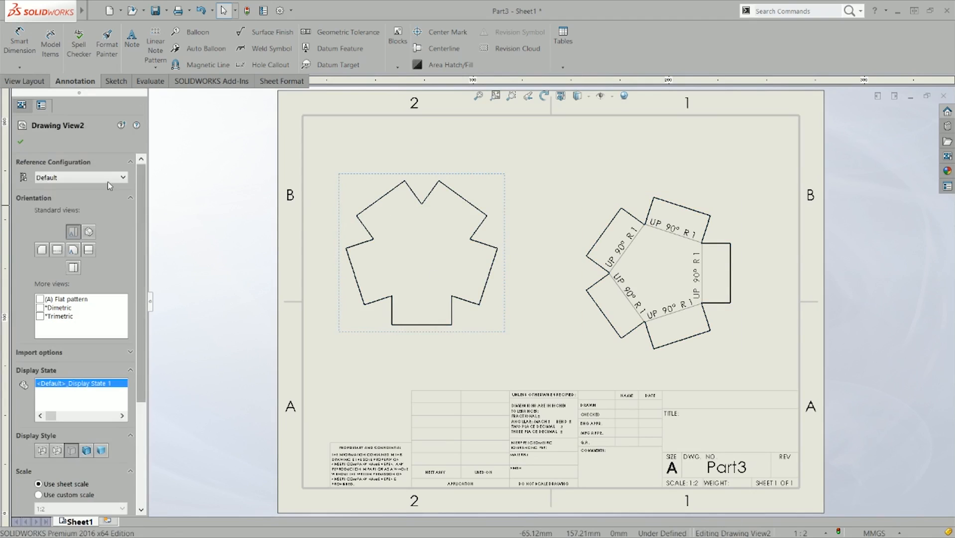
{"action": "left_click", "coordinate": [108, 181]}
{"action": "left_click", "coordinate": [242, 223]}
{"action": "left_click", "coordinate": [235, 233]}
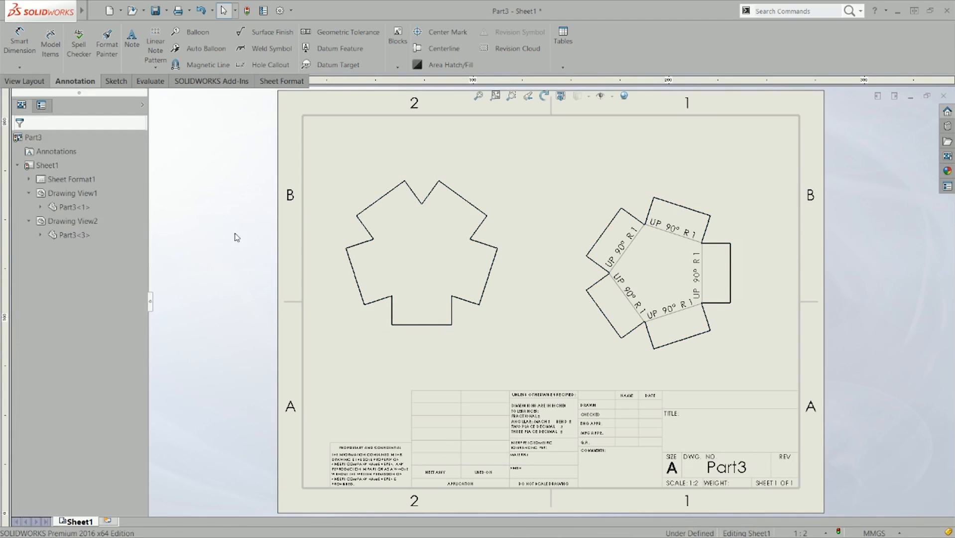
Return to the part, exit its flattened state, and show the feature tree.
{"action": "key", "text": "ctrl+Tab"}
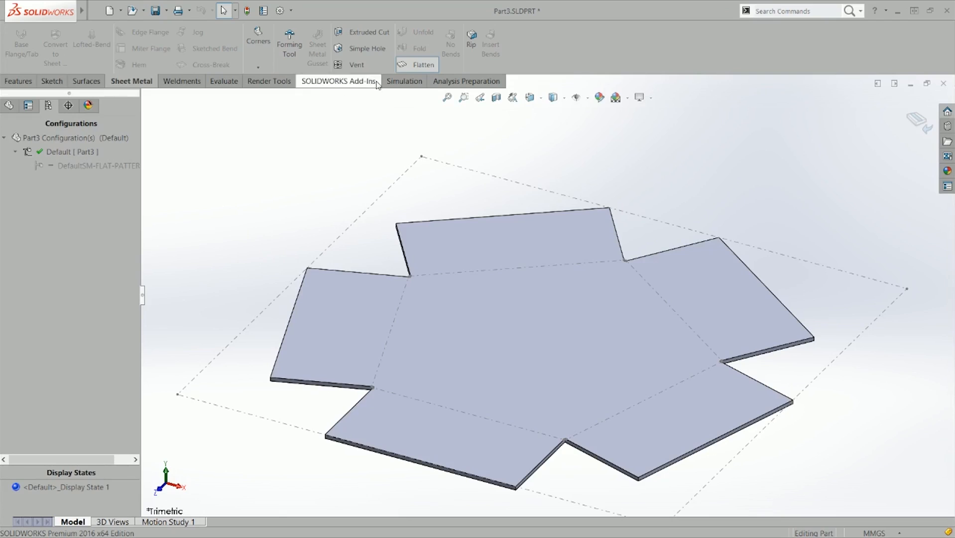
{"action": "left_click", "coordinate": [420, 64]}
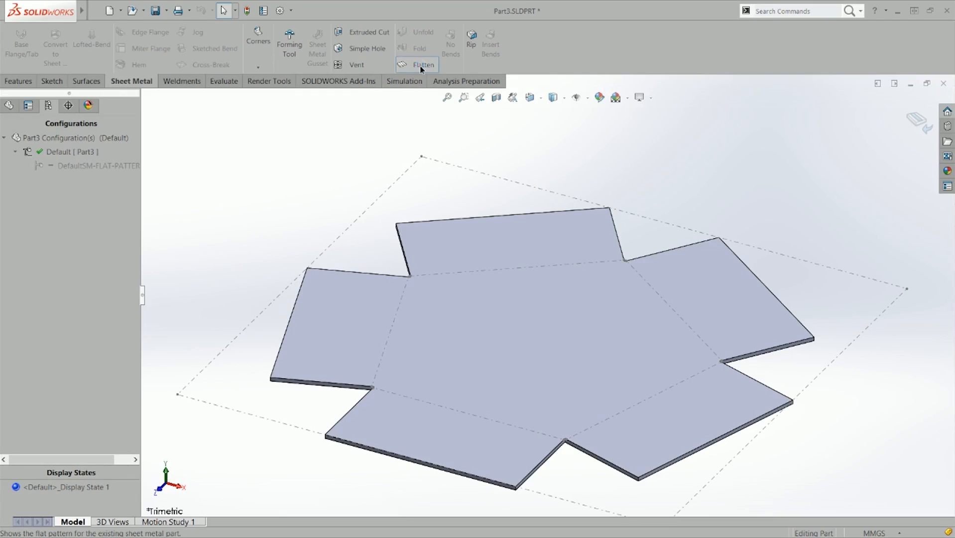
{"action": "left_click", "coordinate": [8, 106]}
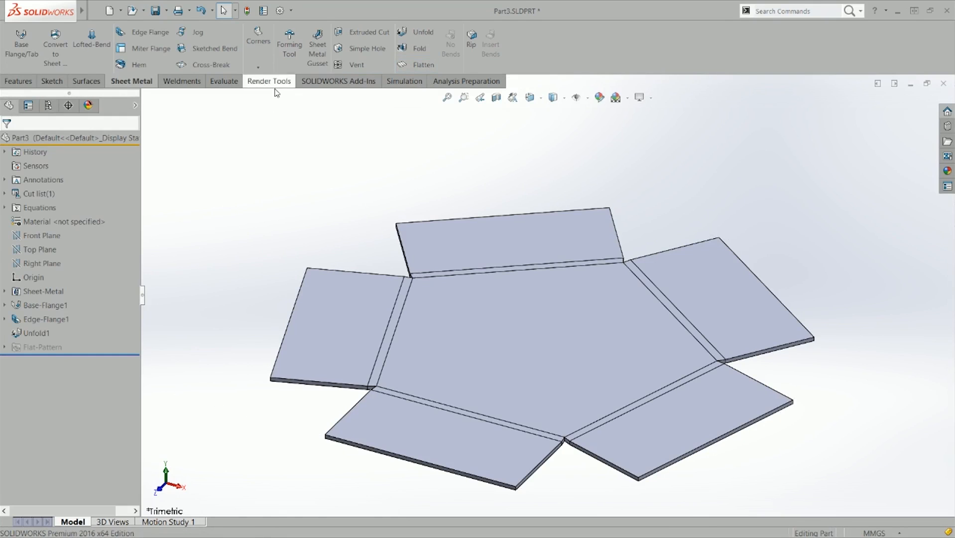
Start an extruded cut on the inner pentagonal face and sketch a 20 mm diameter circle centred on the origin.
{"action": "left_click", "coordinate": [451, 318]}
{"action": "right_click_drag", "start_coordinate": [329, 241], "coordinate": [373, 245]}
{"action": "middle_click_drag", "start_coordinate": [455, 209], "coordinate": [514, 175]}
{"action": "right_click_drag", "start_coordinate": [514, 173], "coordinate": [522, 307]}
{"action": "key", "text": "Escape"}
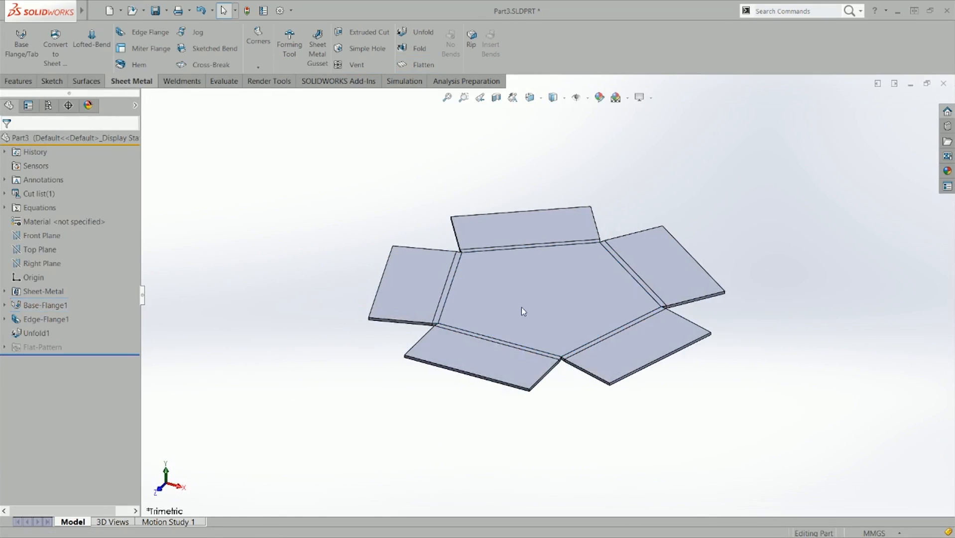
{"action": "left_click", "coordinate": [514, 297]}
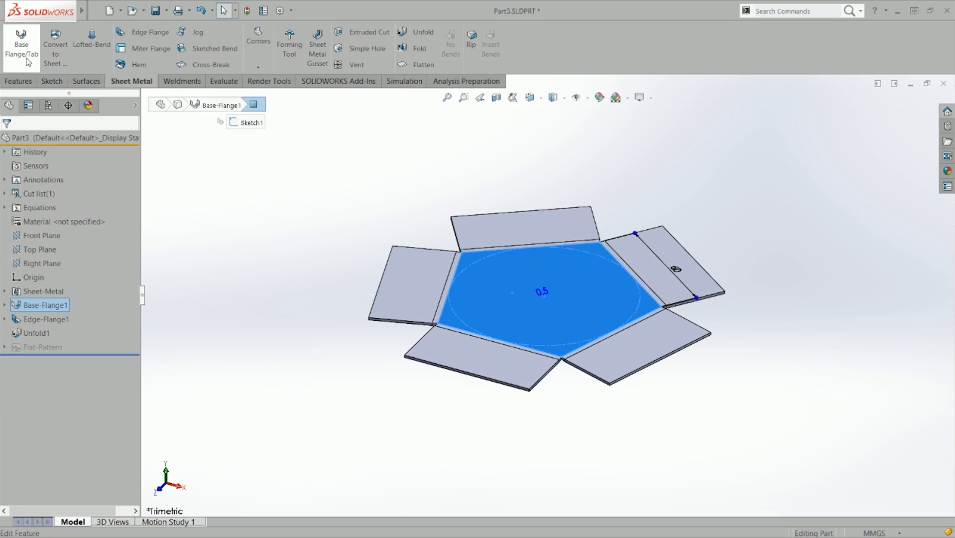
{"action": "left_click", "coordinate": [364, 33]}
{"action": "right_click_drag", "start_coordinate": [504, 216], "coordinate": [558, 308]}
{"action": "right_click_drag", "start_coordinate": [582, 207], "coordinate": [622, 212]}
{"action": "left_click", "coordinate": [548, 294]}
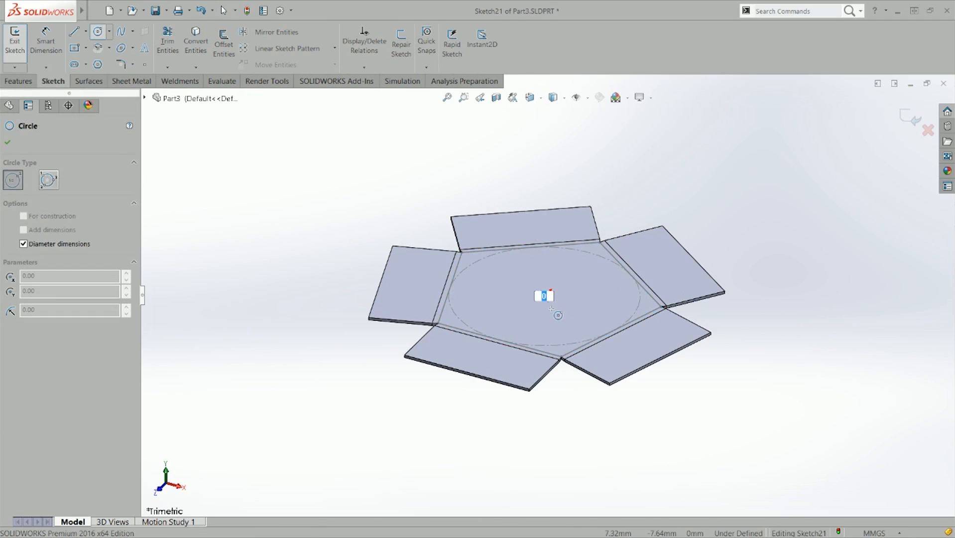
{"action": "left_click", "coordinate": [558, 315]}
{"action": "key", "text": "Escape"}
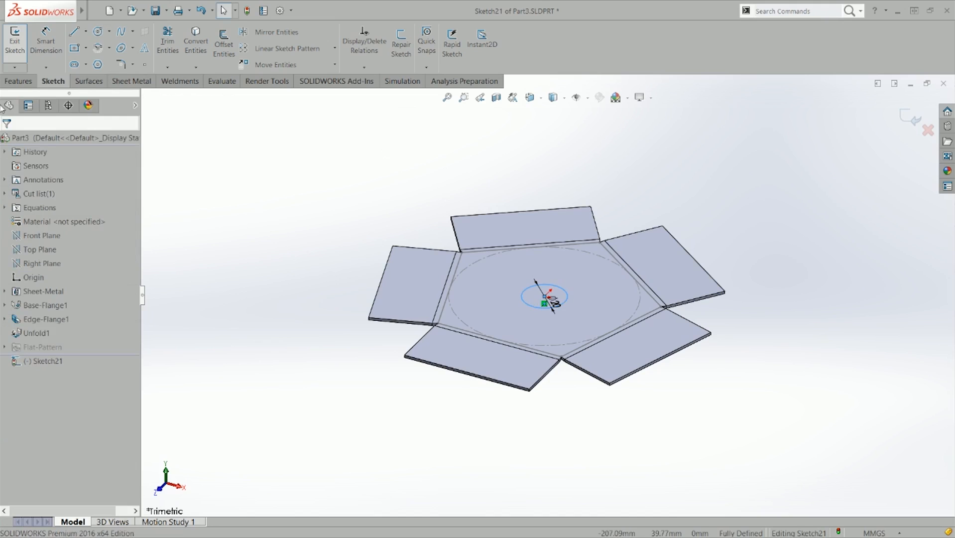
Cut the circle through the bottom face with a blind depth linked to the sheet thickness.
{"action": "left_click", "coordinate": [917, 118]}
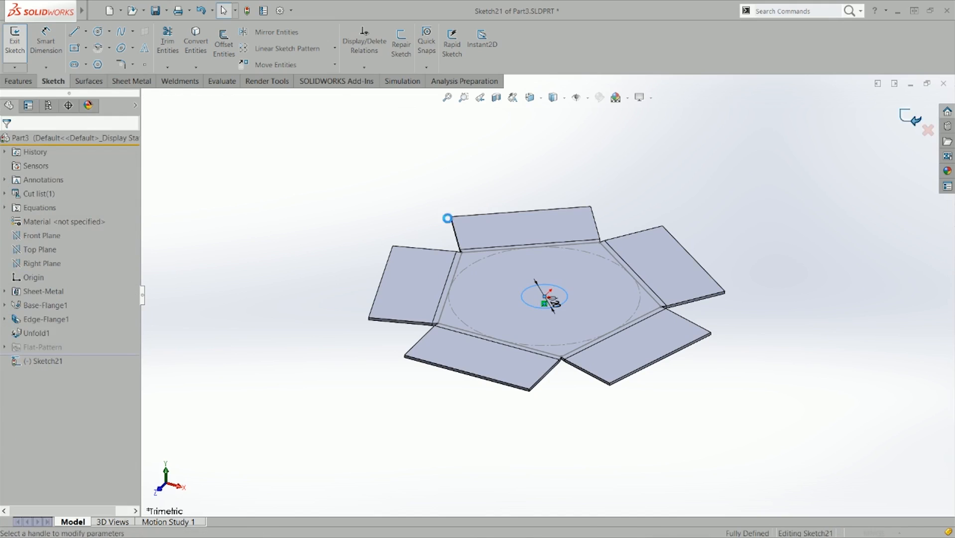
{"action": "left_click", "coordinate": [45, 274]}
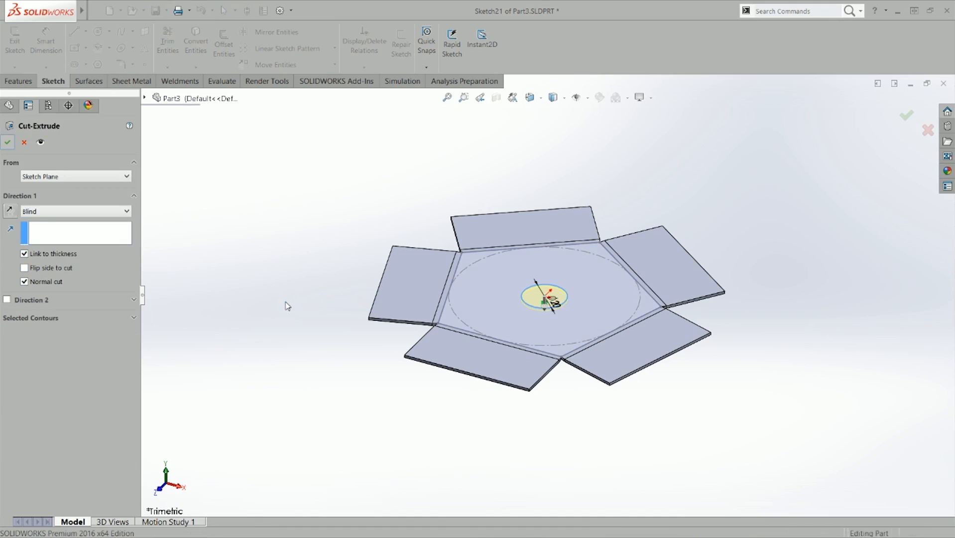
{"action": "key", "text": "Return"}
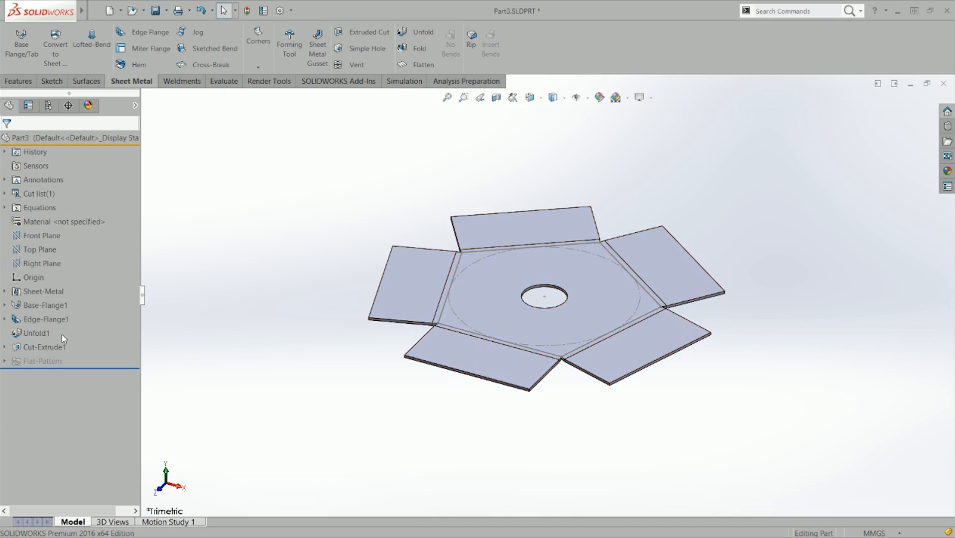
Select the circular cut after the unfold feature and review the part's configurations.
{"action": "left_click", "coordinate": [55, 348]}
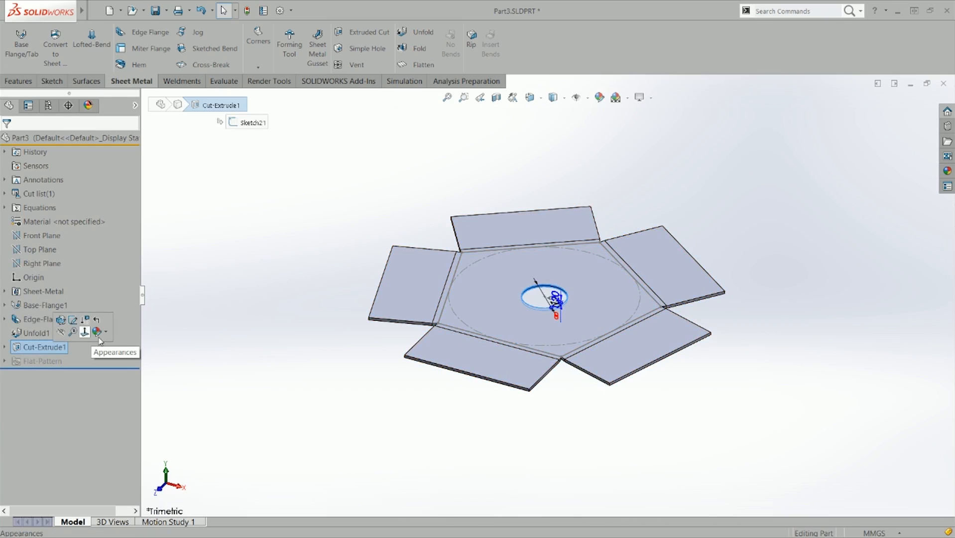
{"action": "left_click", "coordinate": [195, 342]}
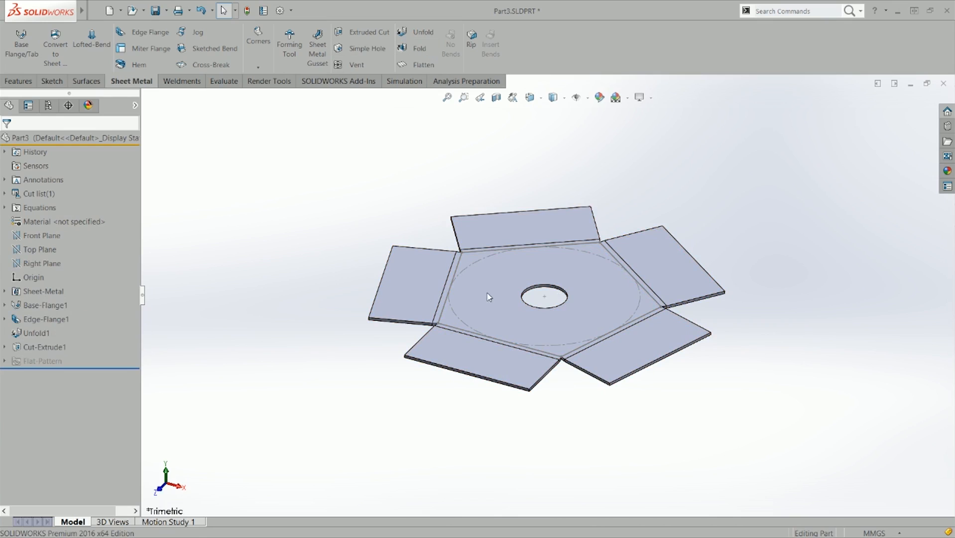
{"action": "left_click", "coordinate": [48, 105]}
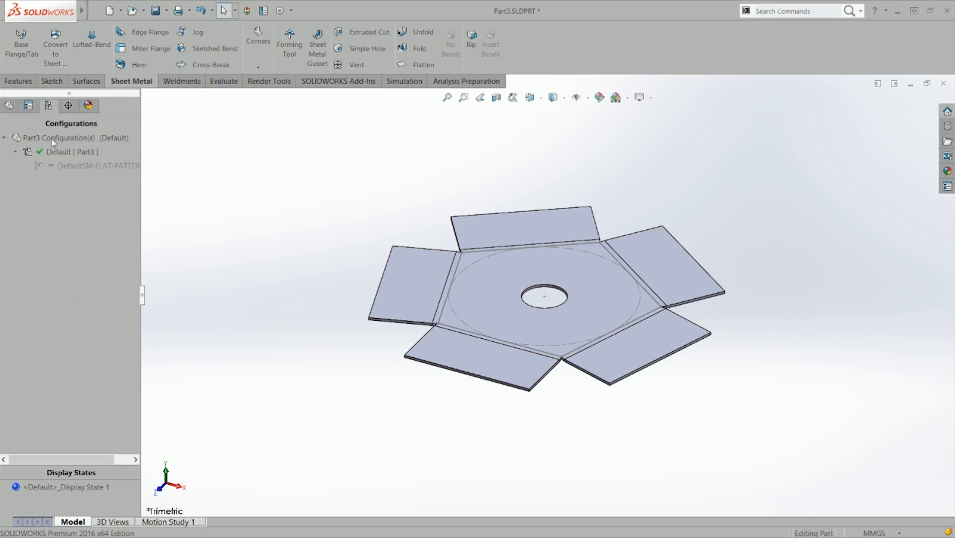
Flatten the part with the circular hole to view it, and exit the flattened state.
{"action": "left_click", "coordinate": [17, 106]}
{"action": "left_click", "coordinate": [429, 64]}
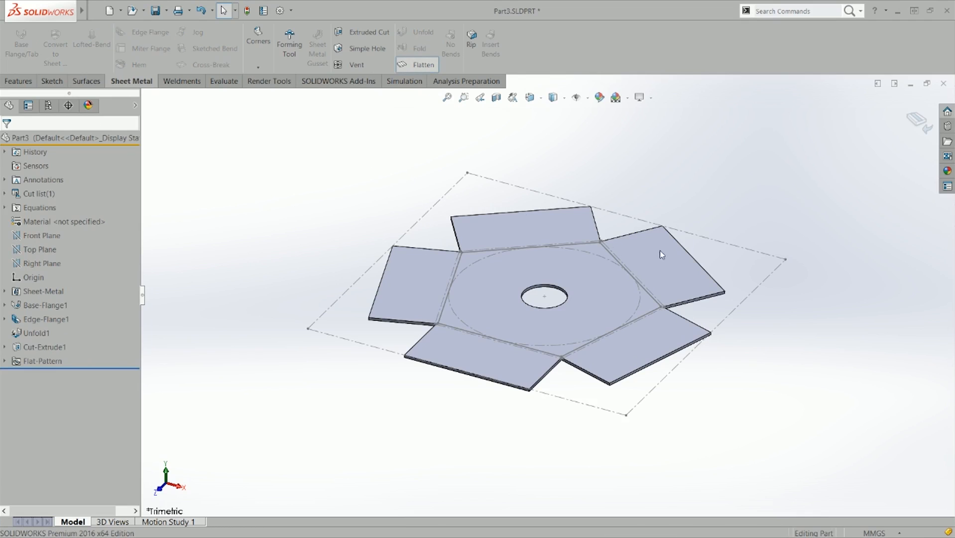
{"action": "left_click", "coordinate": [440, 64]}
Switch to the drawing and compare how the circular hole appears in both views and their reference configurations.
{"action": "key", "text": "ctrl+Tab"}
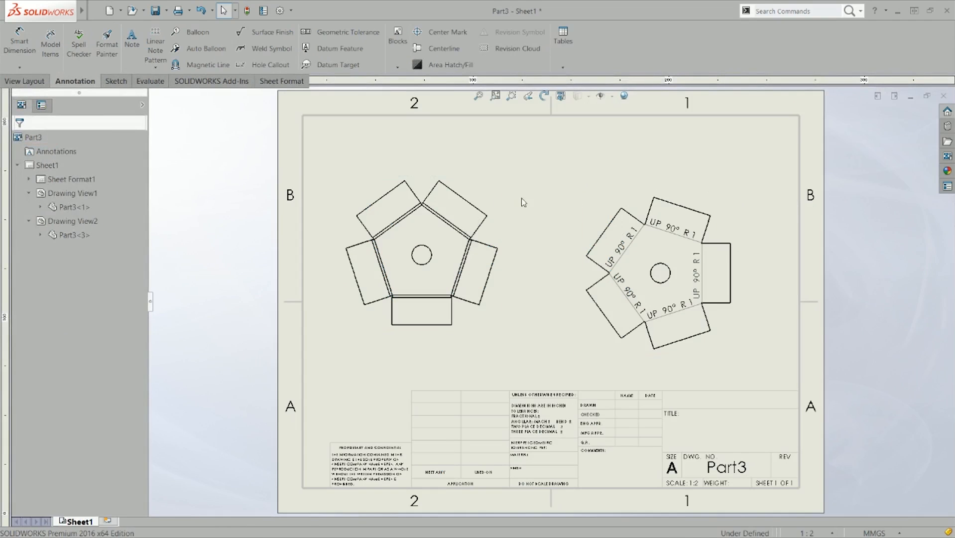
{"action": "left_click", "coordinate": [523, 202]}
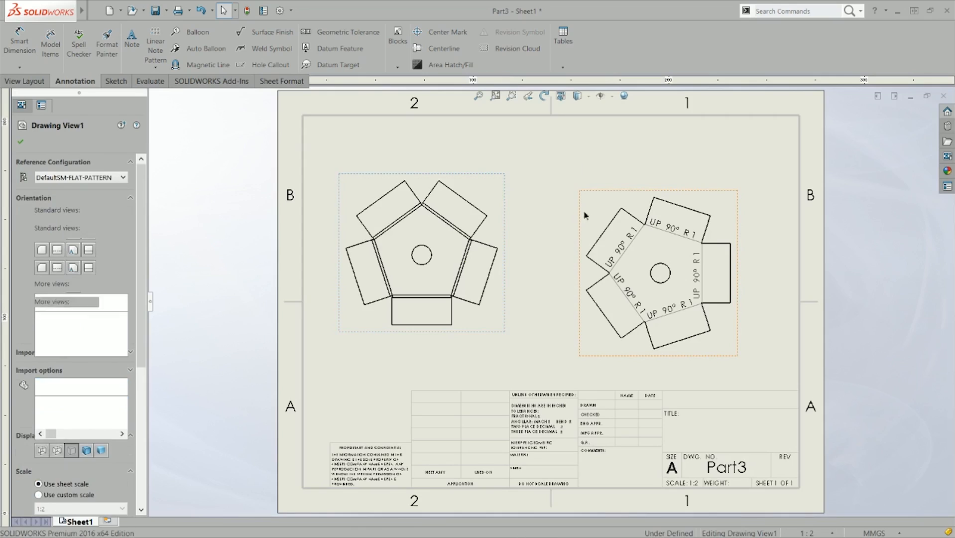
{"action": "left_click", "coordinate": [582, 218]}
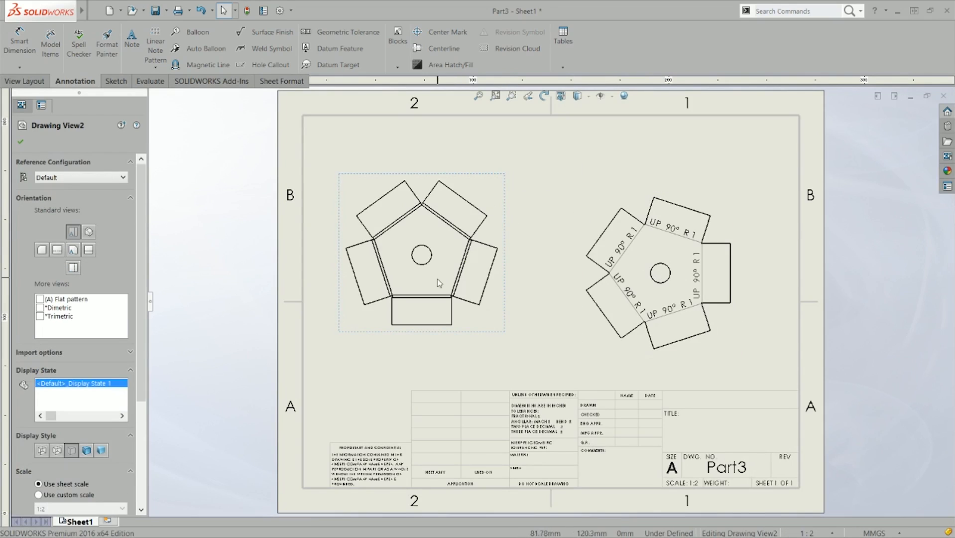
{"action": "left_click", "coordinate": [545, 242]}
Switch back to the part and flatten it.
{"action": "key", "text": "ctrl+Tab"}
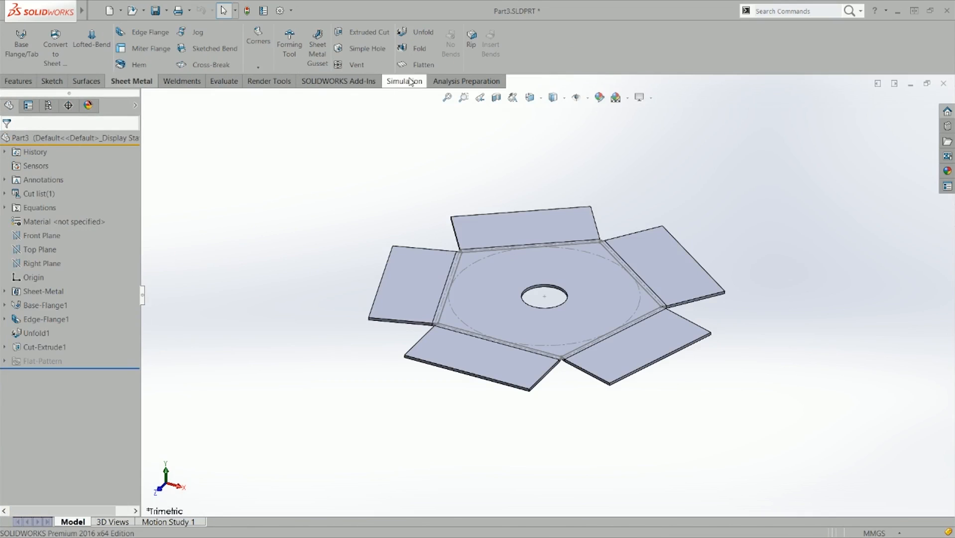
{"action": "left_click", "coordinate": [420, 65]}
{"action": "right_click_drag", "start_coordinate": [341, 200], "coordinate": [364, 201]}
Start an extruded cut on a side flange of the flattened part and sketch a small corner rectangle there.
{"action": "left_click", "coordinate": [362, 32]}
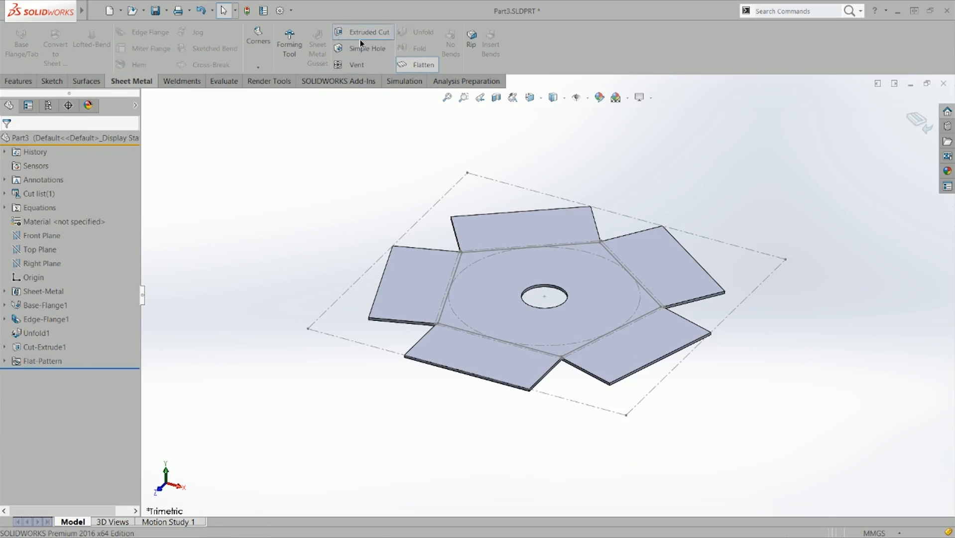
{"action": "left_click", "coordinate": [429, 292]}
{"action": "mouse_move", "coordinate": [295, 251]}
{"action": "right_mouse_down"}
{"action": "mouse_move", "coordinate": [280, 262]}
{"action": "mouse_move", "coordinate": [307, 310]}
{"action": "right_mouse_up"}
{"action": "left_click", "coordinate": [400, 275]}
{"action": "left_click", "coordinate": [409, 291]}
{"action": "key", "text": "Escape"}
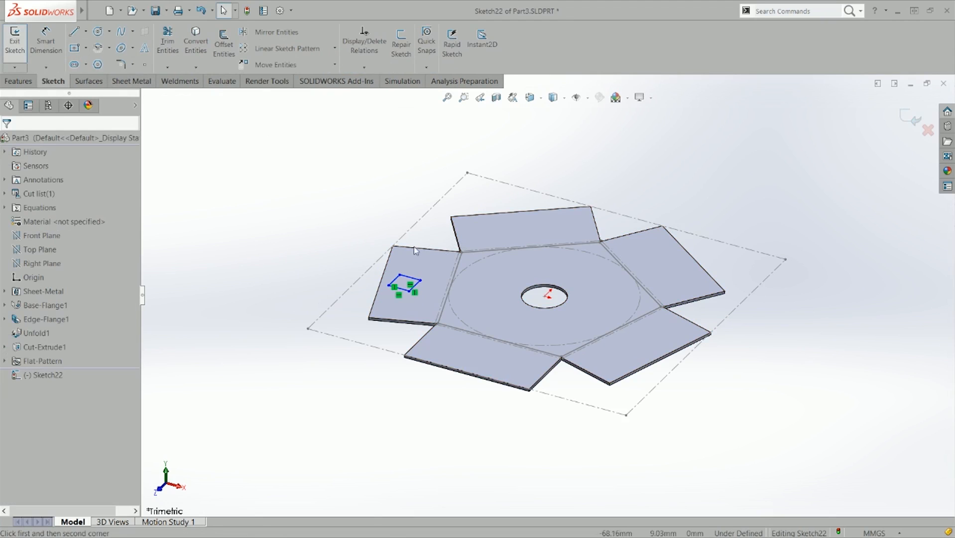
Cut the rectangle through the flattened flange with the depth linked to thickness, and inspect the opening up close.
{"action": "key", "text": "s"}
{"action": "left_click", "coordinate": [305, 167]}
{"action": "key", "text": "d"}
{"action": "left_click", "coordinate": [318, 178]}
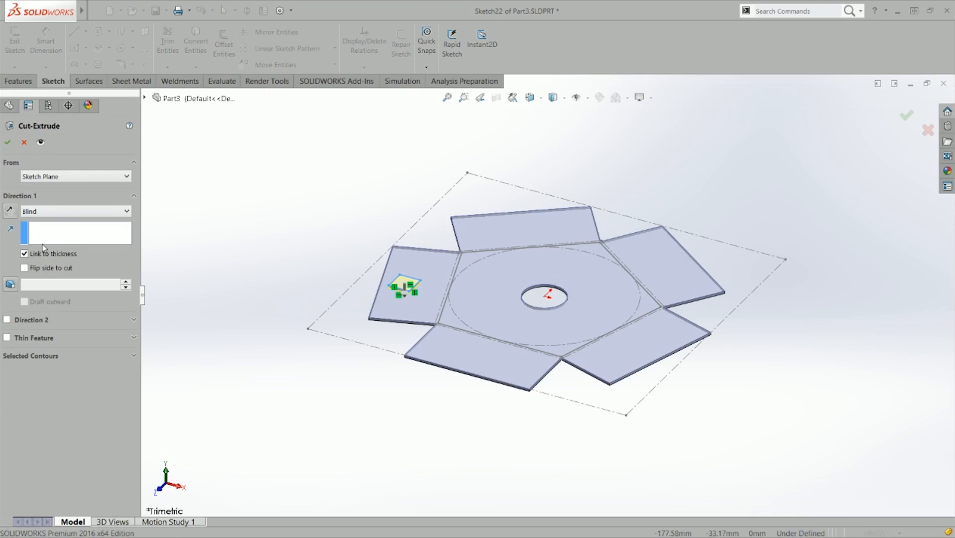
{"action": "left_click", "coordinate": [7, 141]}
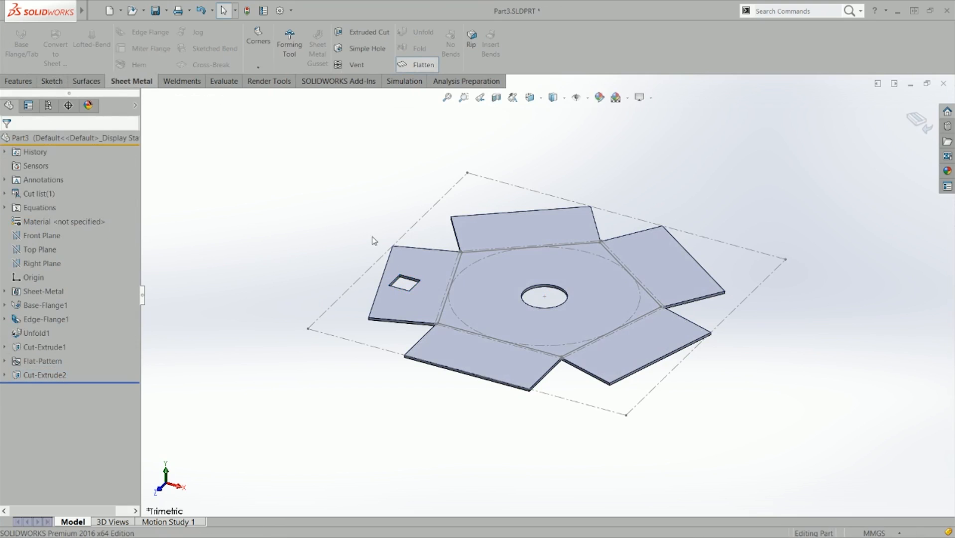
{"action": "scroll", "coordinate": [429, 297], "scroll_direction": "down", "scroll_amount": 8}
{"action": "key", "text": "ctrl+4"}
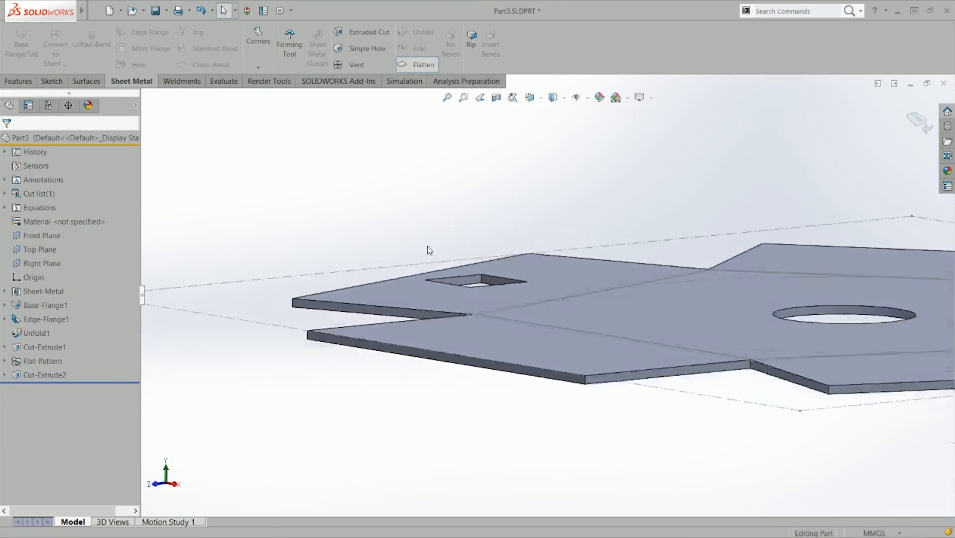
Toggle the flattened state off and on to compare when the rectangular flange cut is active.
{"action": "key", "text": "ctrl+5"}
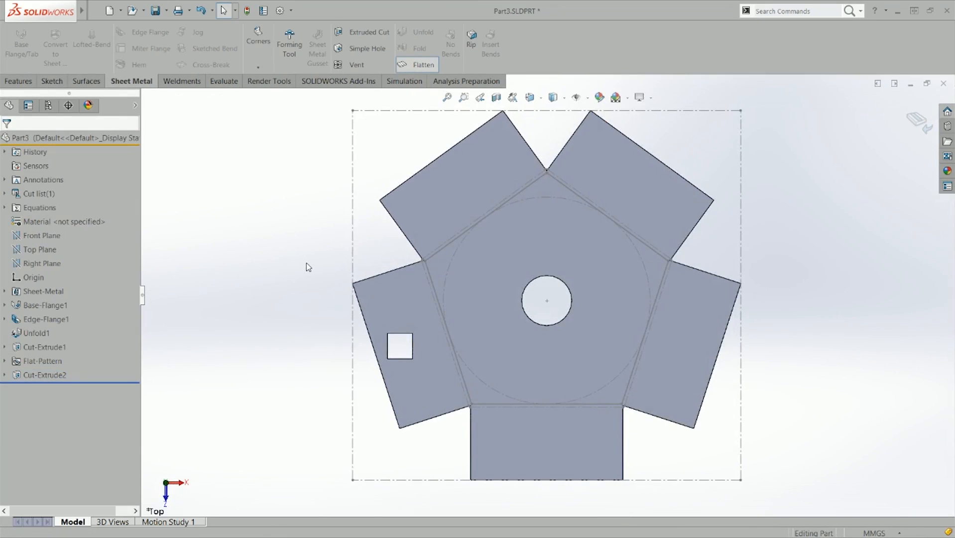
{"action": "key", "text": "ctrl+7"}
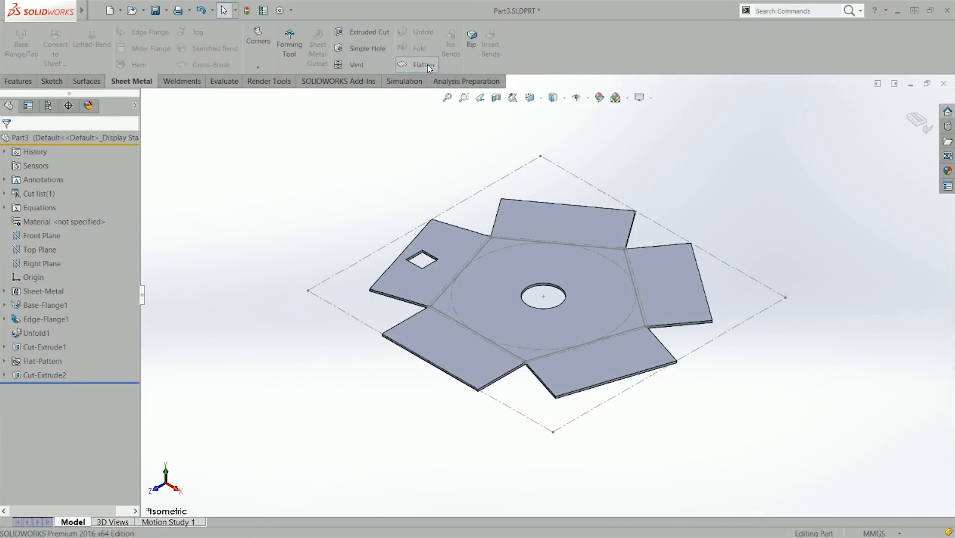
{"action": "left_click", "coordinate": [428, 65]}
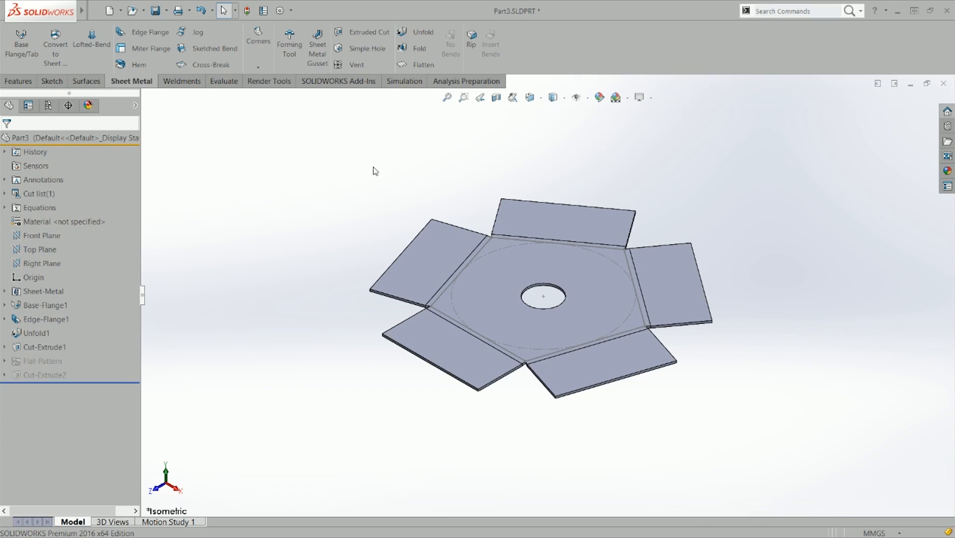
{"action": "left_click", "coordinate": [433, 65]}
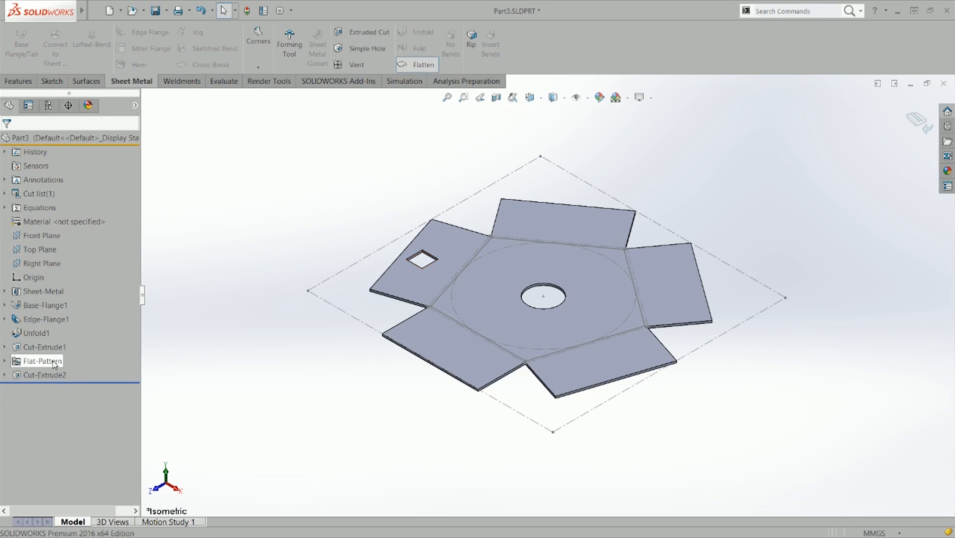
{"action": "left_click", "coordinate": [418, 65]}
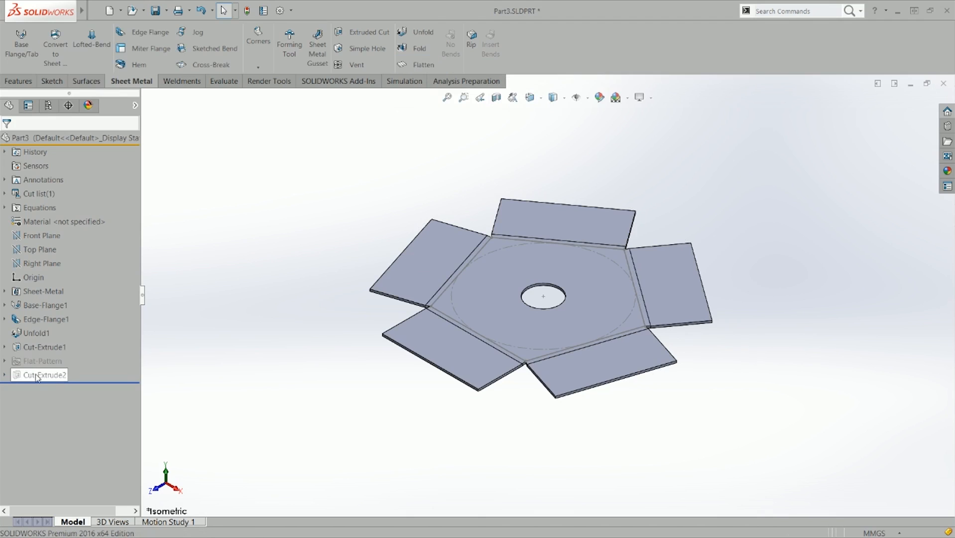
{"action": "left_click", "coordinate": [421, 69]}
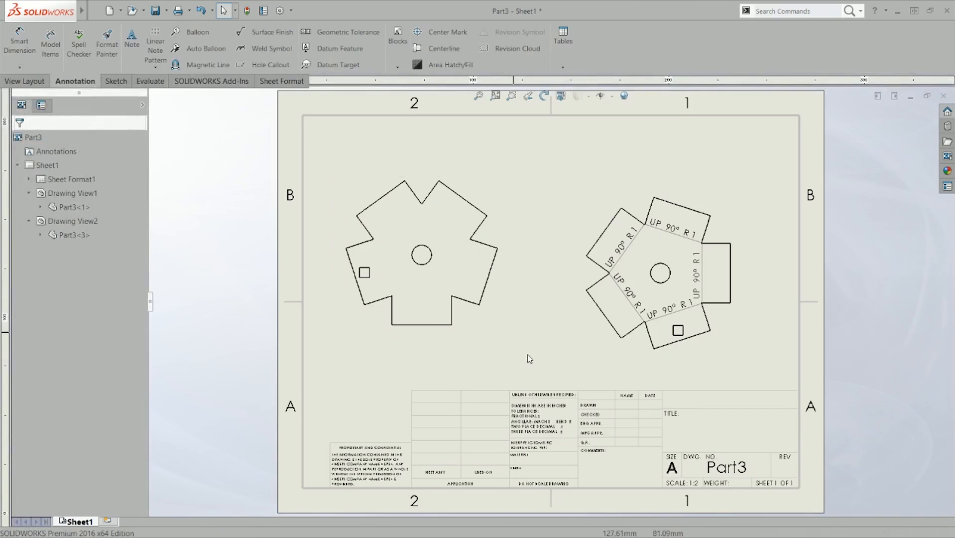
Compare the rectangular cut in both drawing views and check the reference configuration each view uses.
{"action": "left_click", "coordinate": [363, 195]}
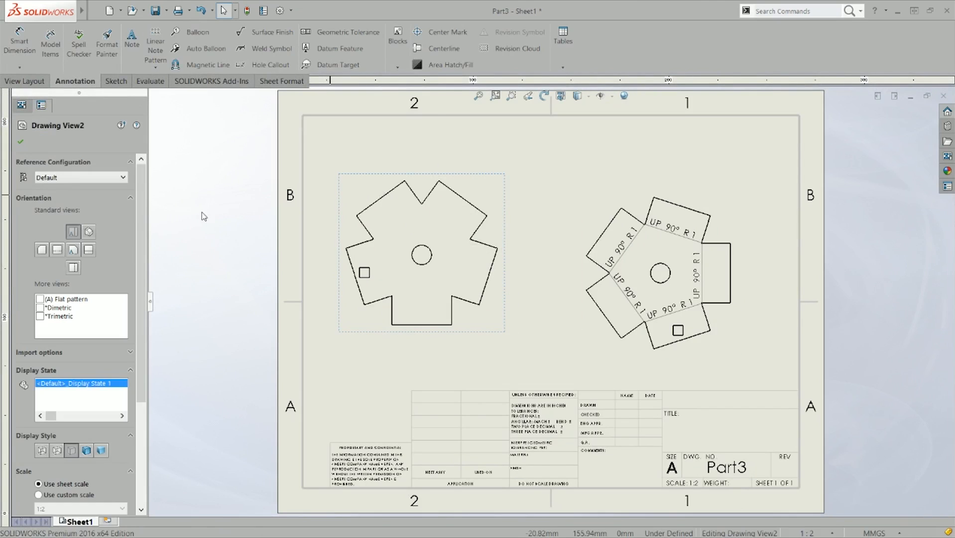
{"action": "left_click", "coordinate": [67, 179]}
{"action": "left_click", "coordinate": [237, 221]}
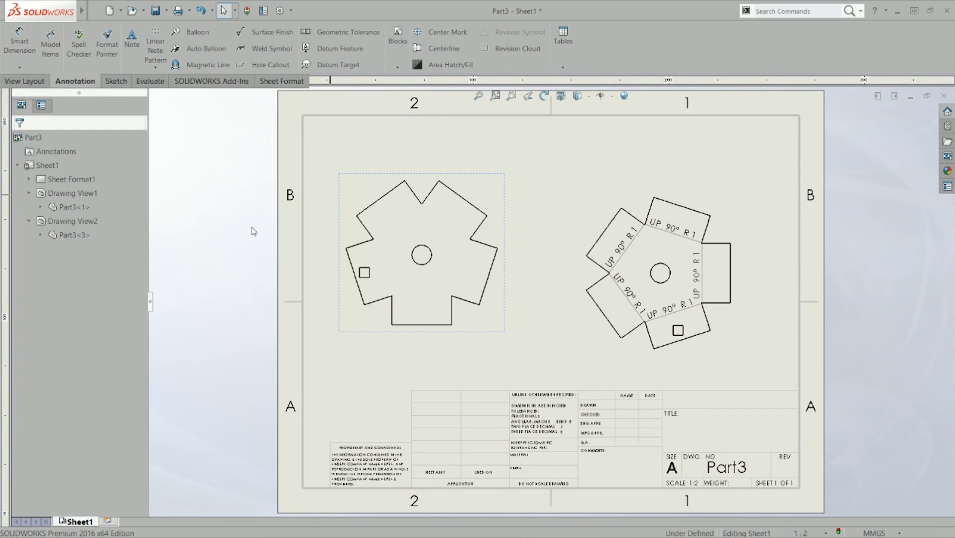
{"action": "left_click", "coordinate": [442, 298]}
{"action": "left_click", "coordinate": [594, 307]}
{"action": "left_click", "coordinate": [110, 179]}
{"action": "left_click", "coordinate": [305, 203]}
{"action": "left_click", "coordinate": [410, 217]}
{"action": "left_click", "coordinate": [310, 220]}
Switch back to the part, turn off its flattened state, and return to the drawing.
{"action": "key", "text": "ctrl+Tab"}
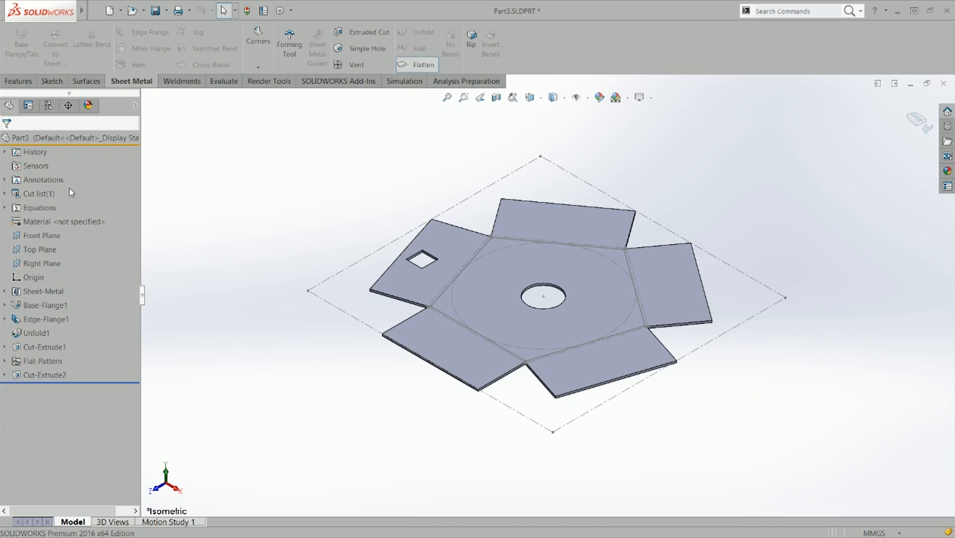
{"action": "left_click", "coordinate": [406, 68]}
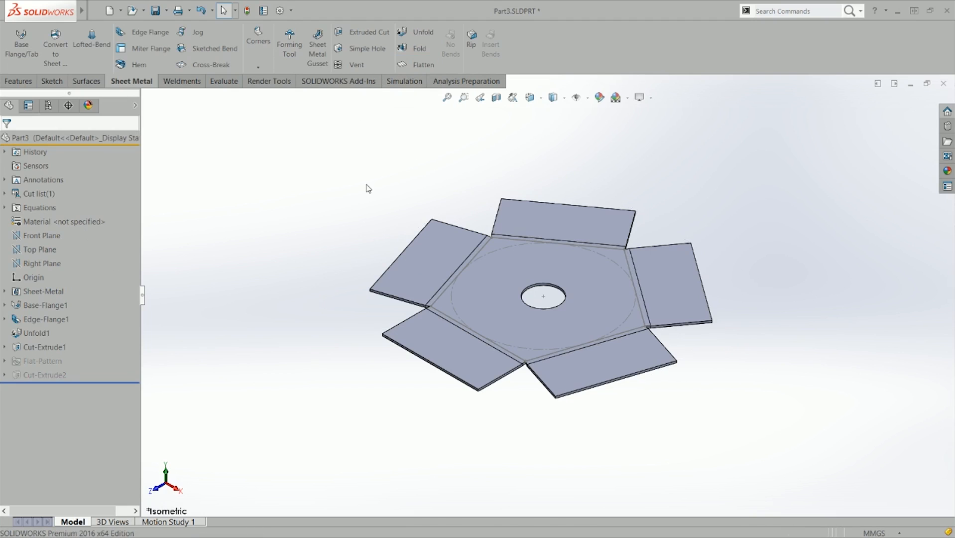
{"action": "key", "text": "ctrl+w"}
{"action": "key", "text": "Escape"}
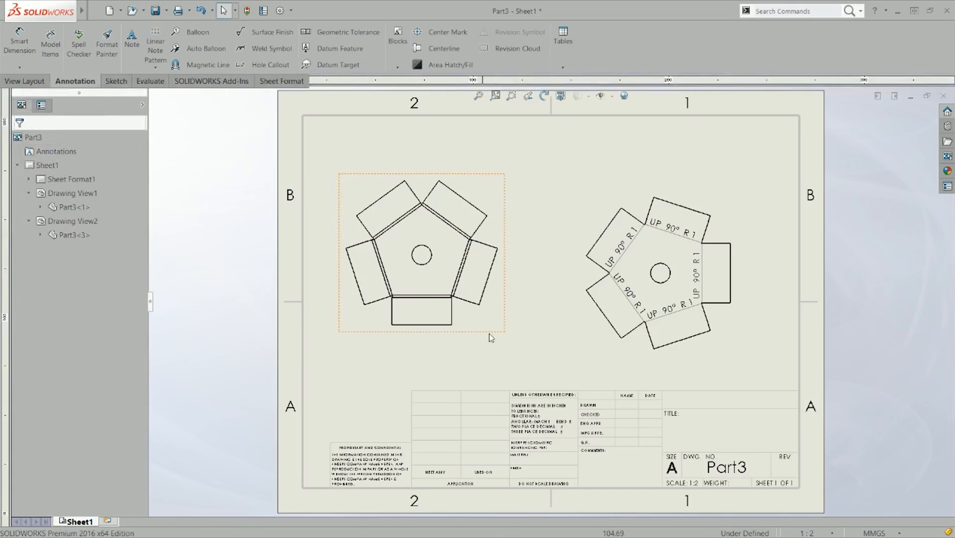
Check the reference configuration of the drawing view that carries the bend notes.
{"action": "left_click", "coordinate": [572, 308]}
{"action": "left_click", "coordinate": [110, 178]}
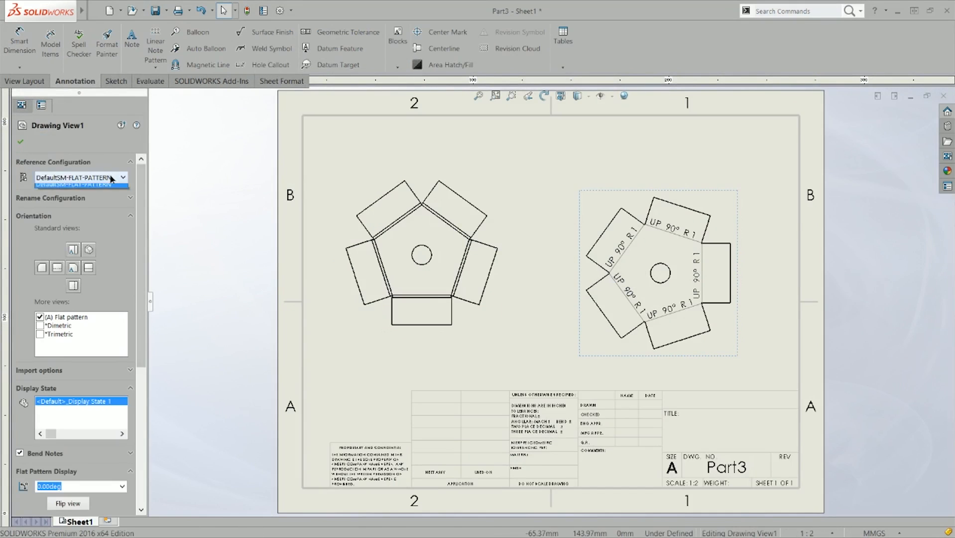
{"action": "left_click", "coordinate": [241, 229]}
Switch to the part and activate its DefaultSM-FLAT-PATTERN configuration.
{"action": "key", "text": "ctrl+Tab"}
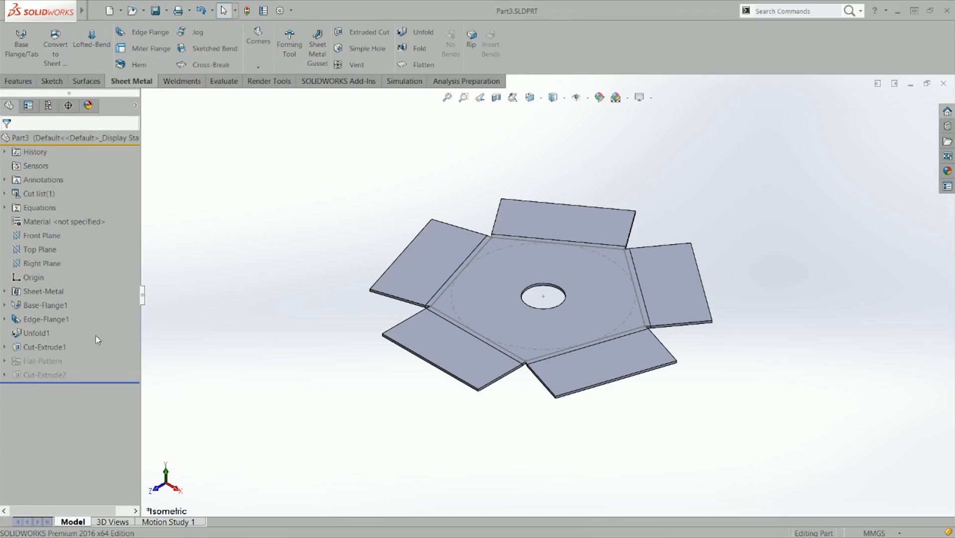
{"action": "left_click", "coordinate": [48, 105]}
{"action": "double_click", "coordinate": [82, 167]}
{"action": "left_click", "coordinate": [10, 105]}
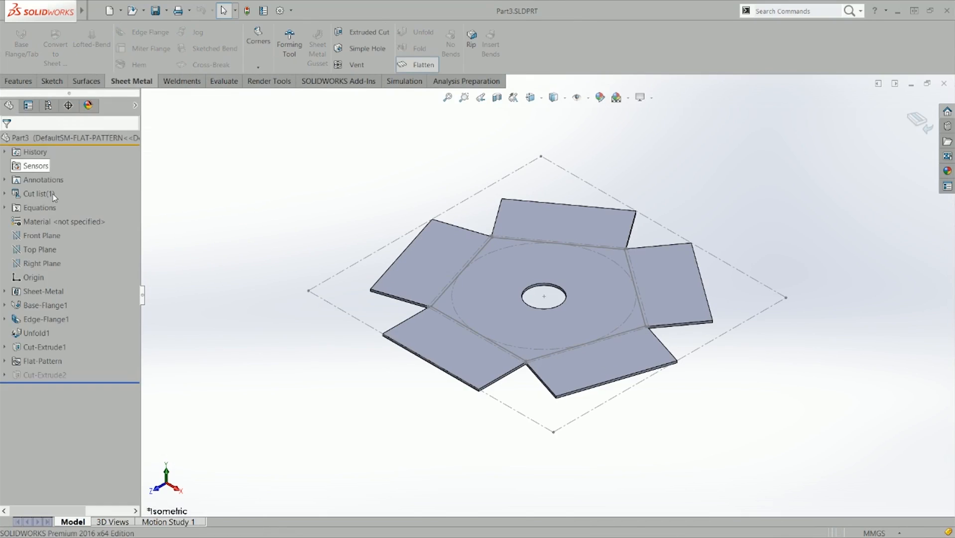
Unsuppress Cut-Extrude2 in the flat pattern configuration and bring up the drawing.
{"action": "left_click", "coordinate": [48, 105]}
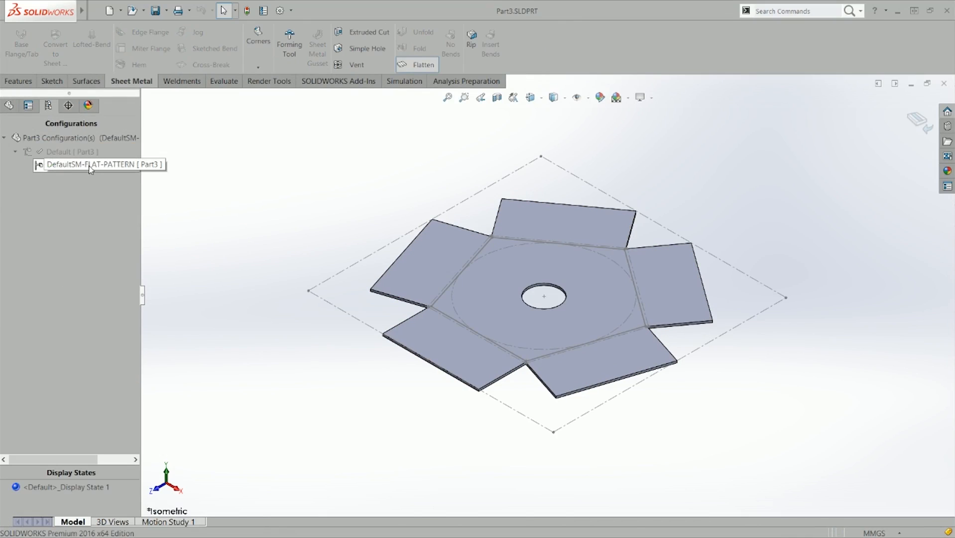
{"action": "left_click", "coordinate": [9, 105]}
{"action": "right_click", "coordinate": [52, 376]}
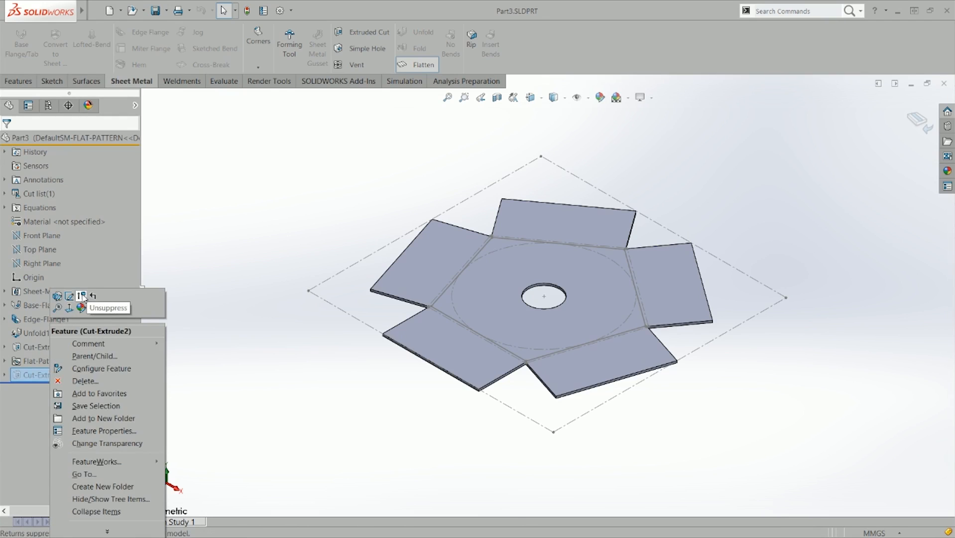
{"action": "left_click", "coordinate": [82, 296]}
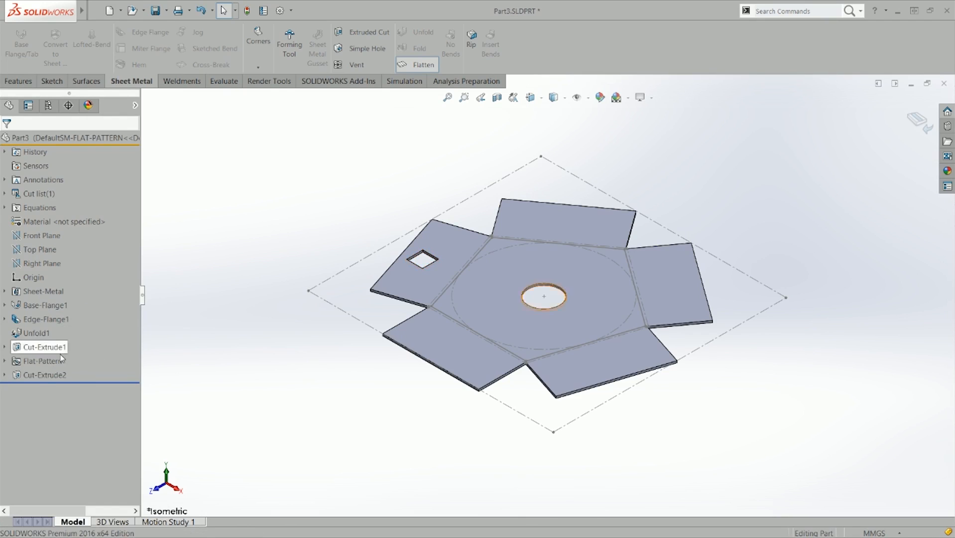
{"action": "key", "text": "ctrl+s"}
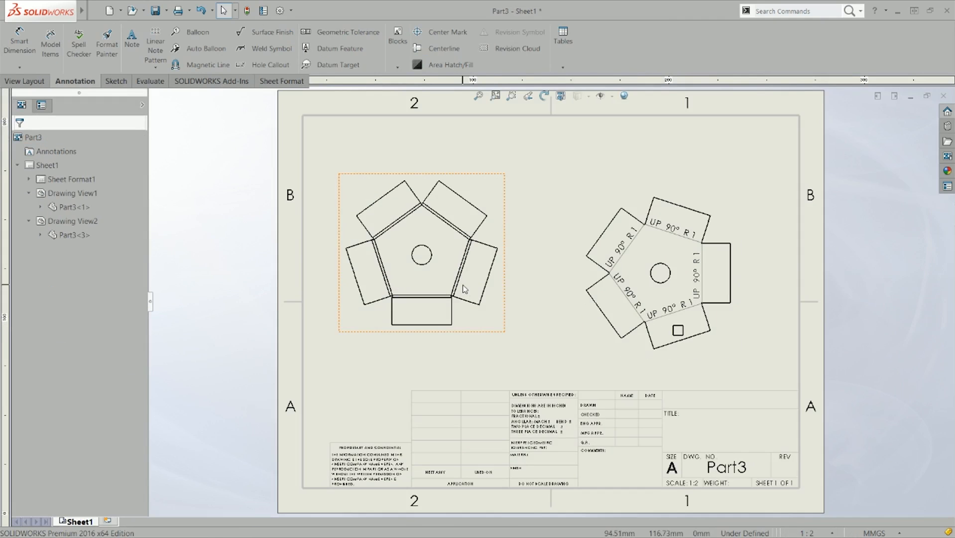
Compare the cuts in both drawing views and move the flat pattern view slightly upward on the sheet.
{"action": "left_click", "coordinate": [463, 289]}
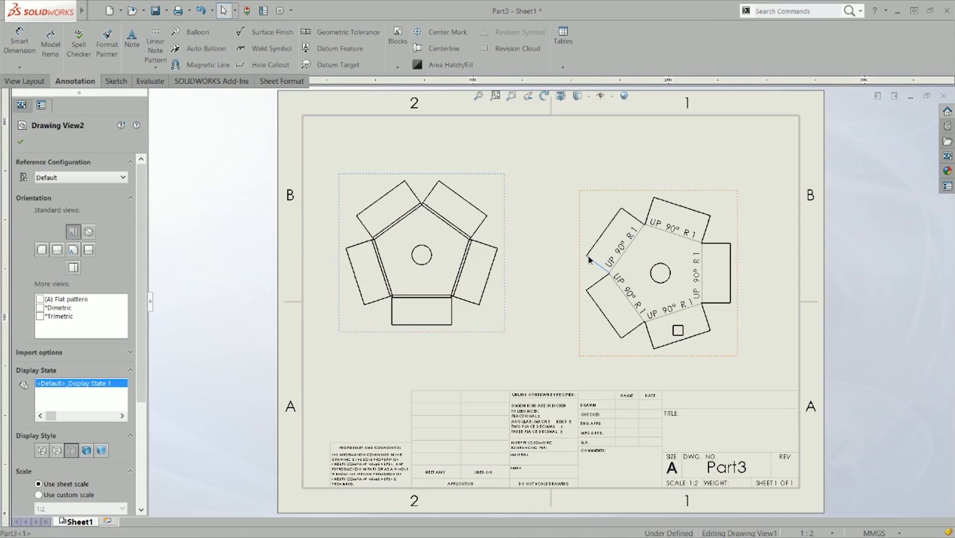
{"action": "left_click", "coordinate": [531, 258]}
{"action": "left_click", "coordinate": [503, 236]}
{"action": "left_click", "coordinate": [580, 282]}
{"action": "left_click", "coordinate": [531, 249]}
{"action": "left_click", "coordinate": [503, 219]}
{"action": "left_click", "coordinate": [581, 204]}
{"action": "left_click", "coordinate": [504, 196]}
{"action": "left_click", "coordinate": [604, 199]}
{"action": "left_click_drag", "start_coordinate": [604, 198], "coordinate": [604, 187]}
{"action": "left_click", "coordinate": [545, 210]}
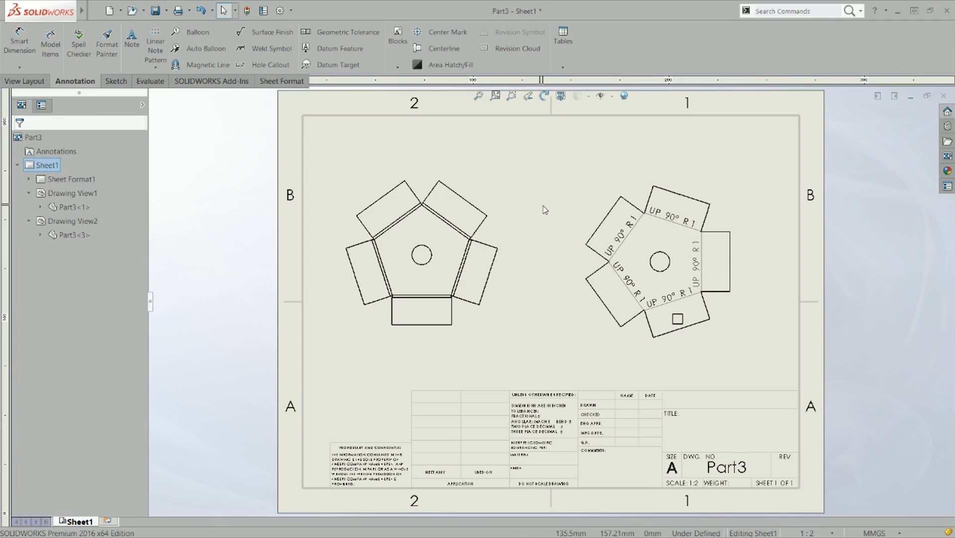
Switch back to the part, turn off its flattened state, and delete Cut-Extrude1 and Cut-Extrude2.
{"action": "key", "text": "ctrl+Tab"}
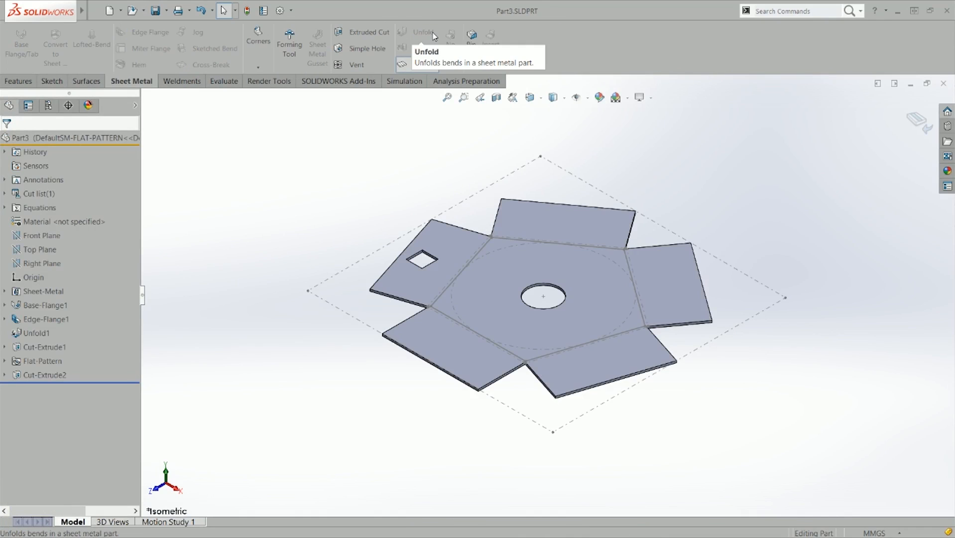
{"action": "left_click", "coordinate": [402, 64]}
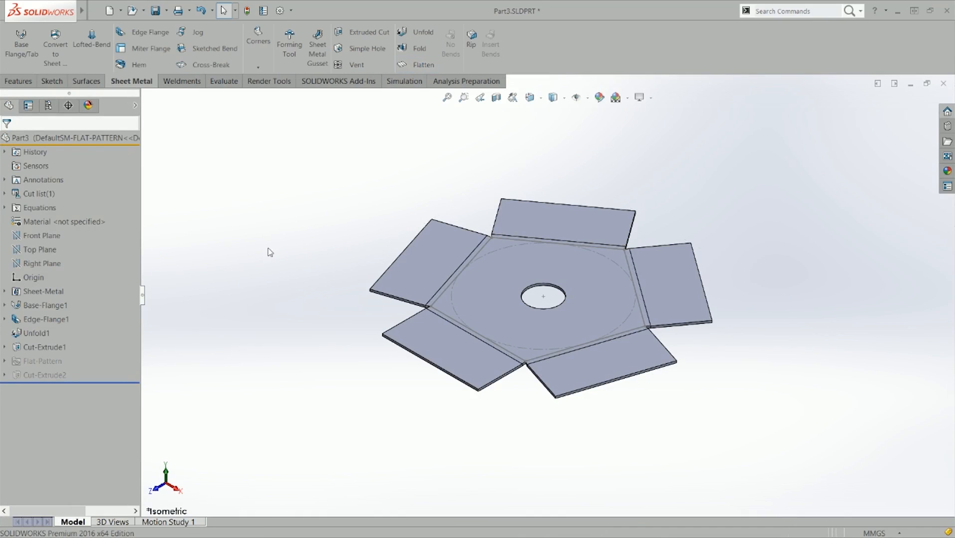
{"action": "left_click", "coordinate": [43, 347]}
{"action": "key", "text": "Delete"}
{"action": "key", "text": "Return"}
{"action": "left_click", "coordinate": [44, 374]}
{"action": "key", "text": "Delete"}
{"action": "key", "text": "Return"}
{"action": "left_click", "coordinate": [36, 349]}
{"action": "key", "text": "Delete"}
{"action": "key", "text": "Return"}
{"action": "left_click", "coordinate": [48, 360]}
{"action": "key", "text": "Delete"}
{"action": "key", "text": "Return"}
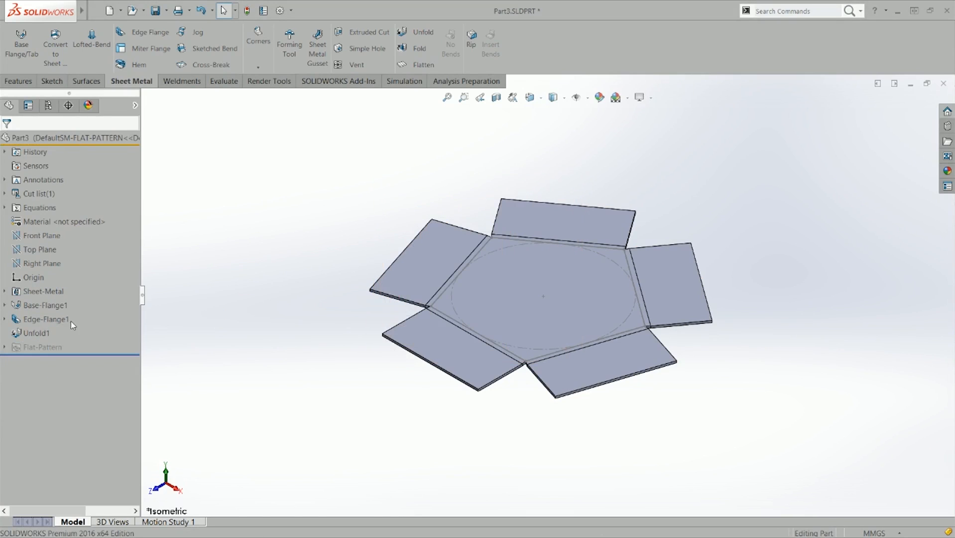
Hide the sketch with the construction circle on the base and inspect the bend corners between the flanges up close.
{"action": "left_click", "coordinate": [510, 247]}
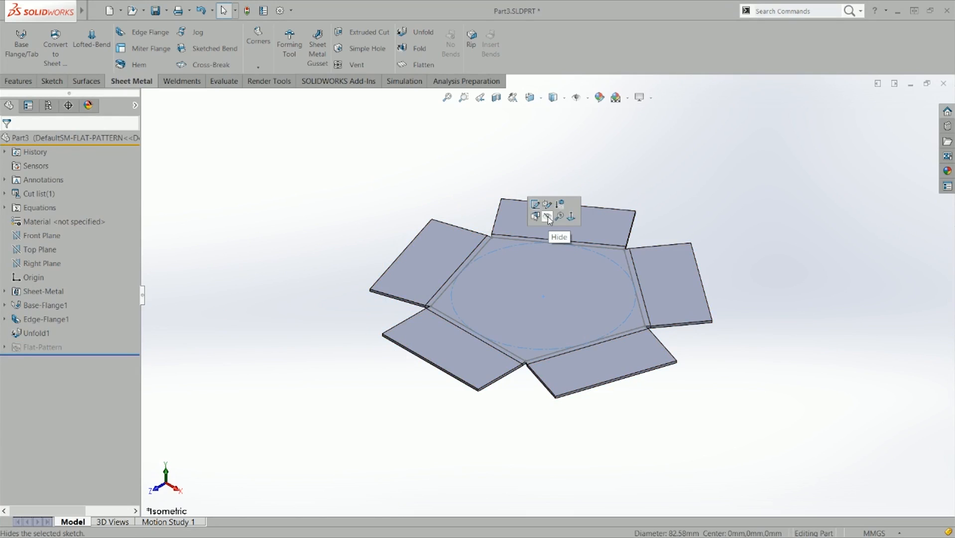
{"action": "left_click", "coordinate": [548, 217]}
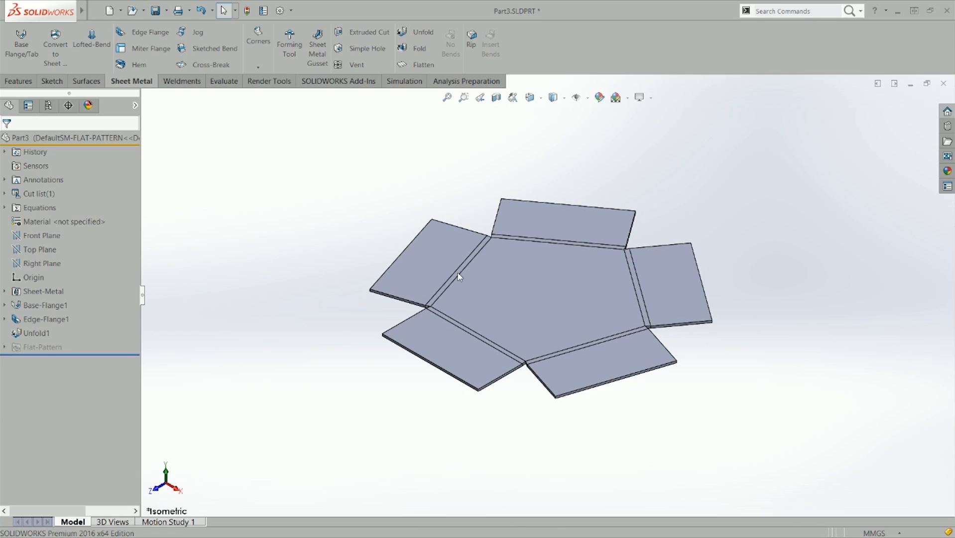
{"action": "scroll", "coordinate": [454, 304], "scroll_direction": "down", "scroll_amount": 6}
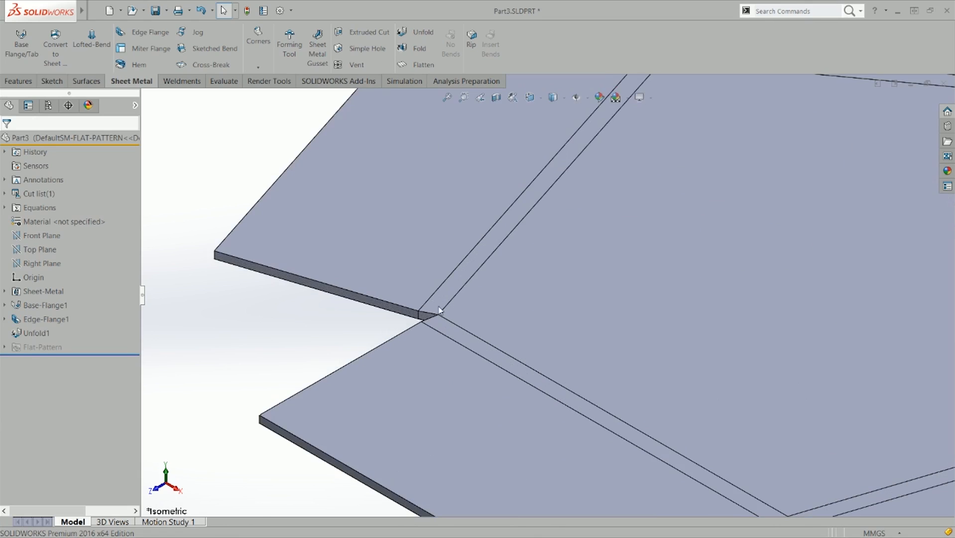
{"action": "scroll", "coordinate": [565, 228], "scroll_direction": "up", "scroll_amount": 4}
{"action": "scroll", "coordinate": [663, 188], "scroll_direction": "down", "scroll_amount": 5}
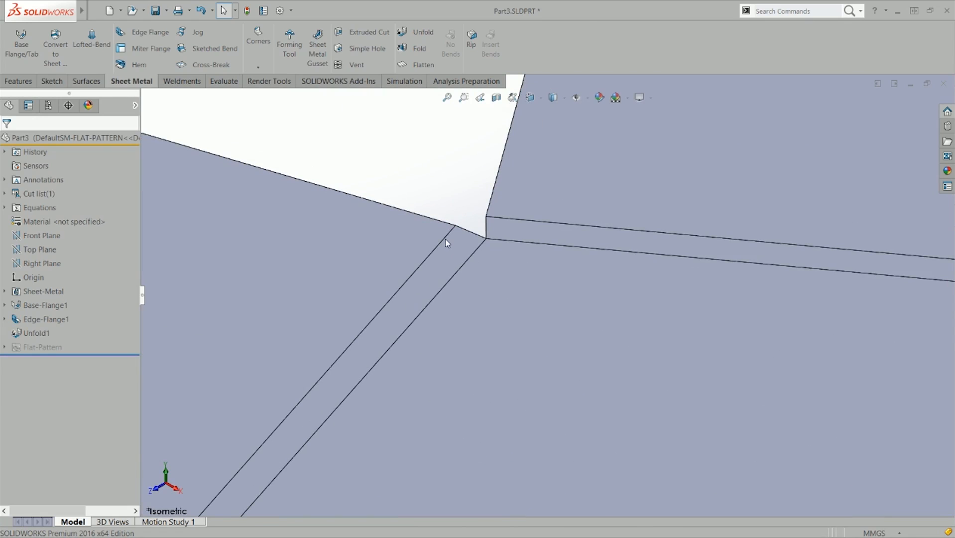
{"action": "scroll", "coordinate": [470, 239], "scroll_direction": "down", "scroll_amount": 3}
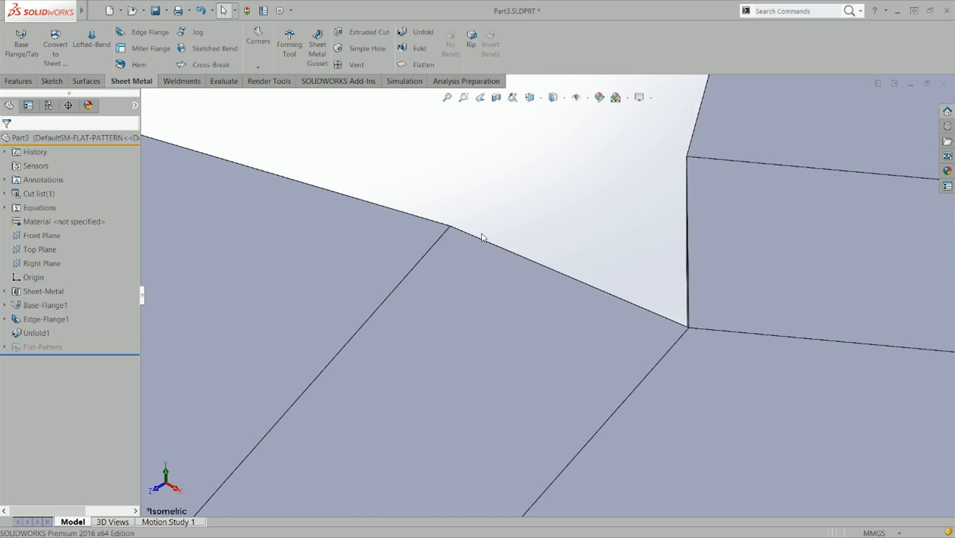
{"action": "scroll", "coordinate": [565, 292], "scroll_direction": "up", "scroll_amount": 5}
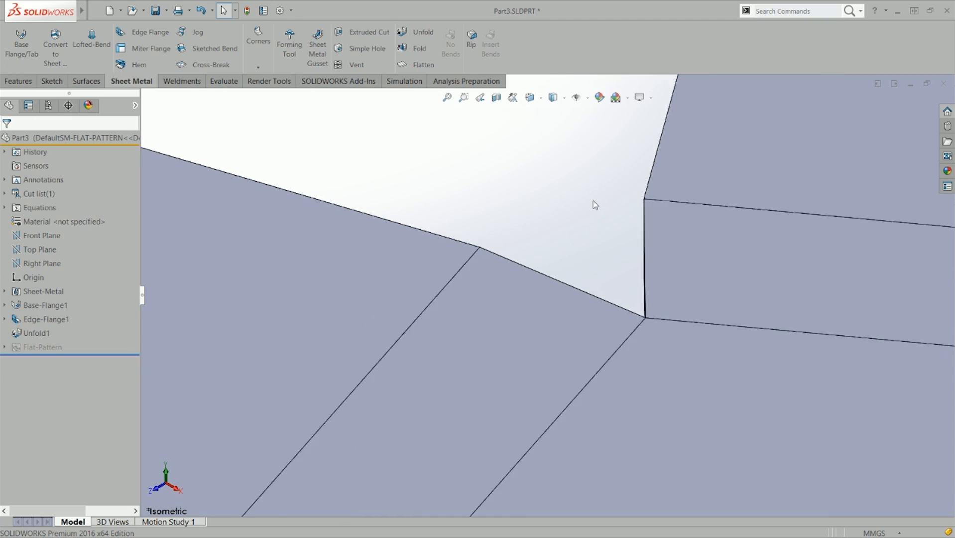
{"action": "scroll", "coordinate": [471, 230], "scroll_direction": "up", "scroll_amount": 8}
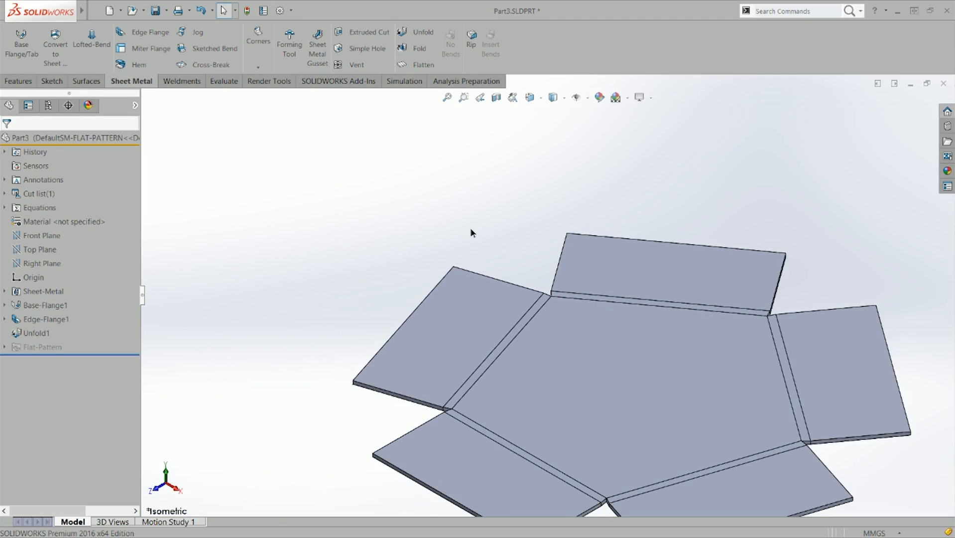
Start a sketch on the pentagonal base and draw a circle about 8 mm in diameter over the EdgeBend2 bend region near its upper end.
{"action": "left_click", "coordinate": [433, 297]}
{"action": "right_click_drag", "start_coordinate": [364, 222], "coordinate": [341, 255]}
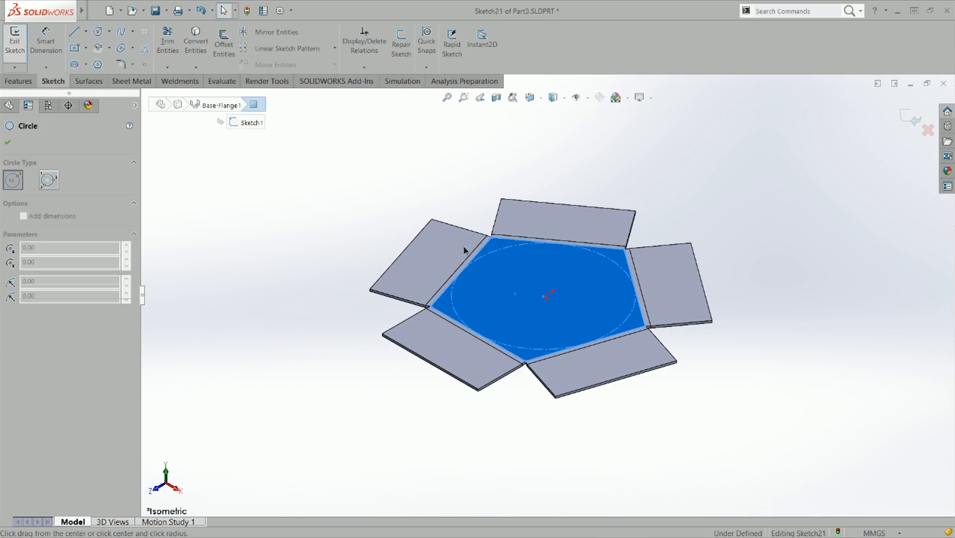
{"action": "scroll", "coordinate": [466, 252], "scroll_direction": "down", "scroll_amount": 5}
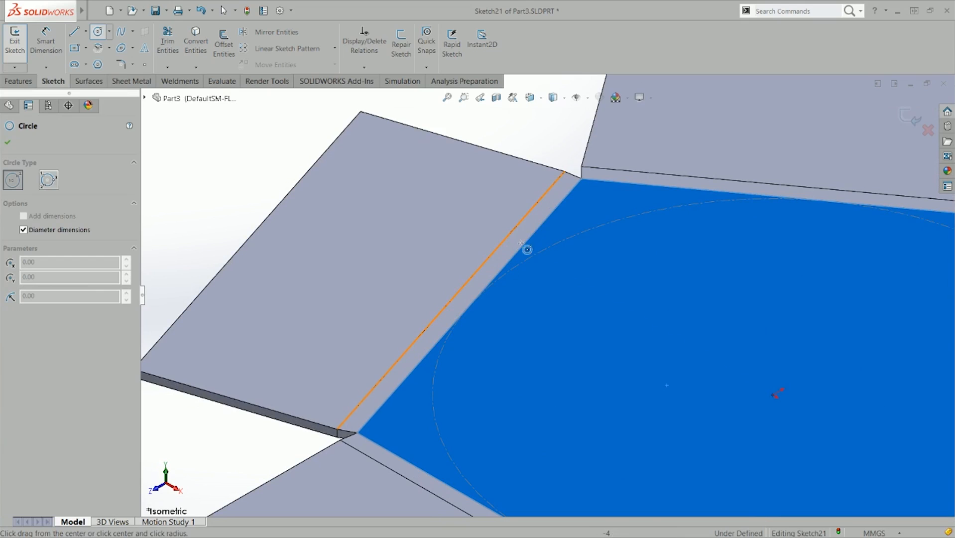
{"action": "key", "text": "Escape"}
{"action": "key", "text": "ctrl+8"}
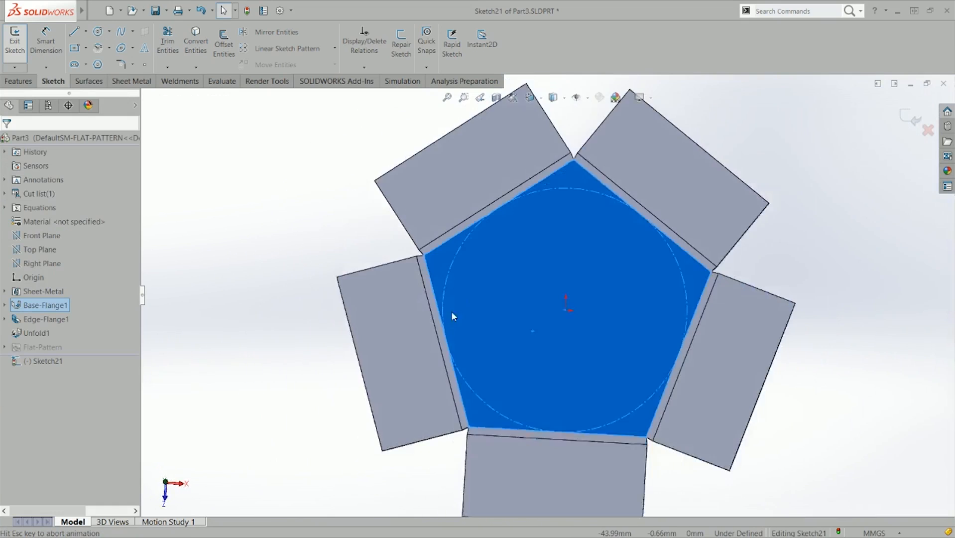
{"action": "scroll", "coordinate": [441, 312], "scroll_direction": "down", "scroll_amount": 5}
{"action": "left_click", "coordinate": [482, 288]}
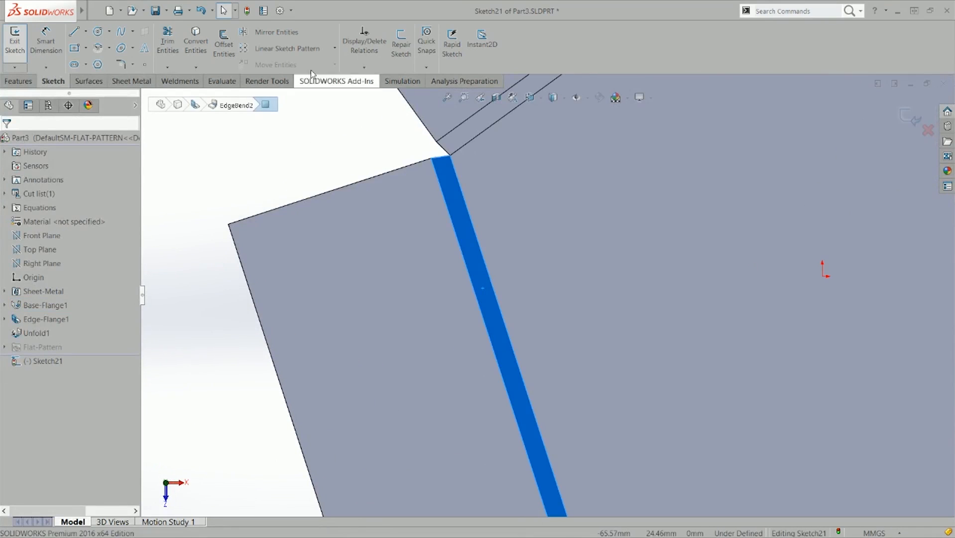
{"action": "left_click", "coordinate": [99, 32]}
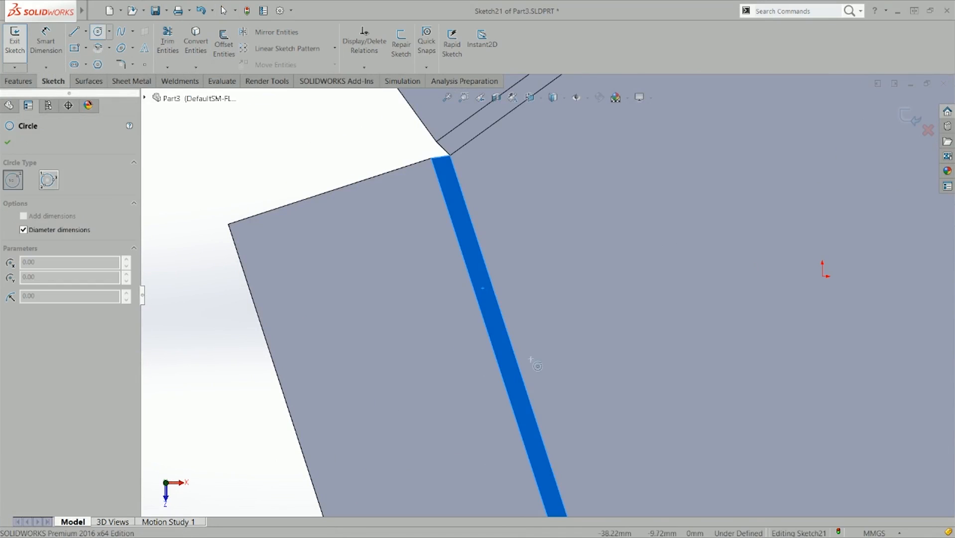
{"action": "left_click", "coordinate": [452, 198]}
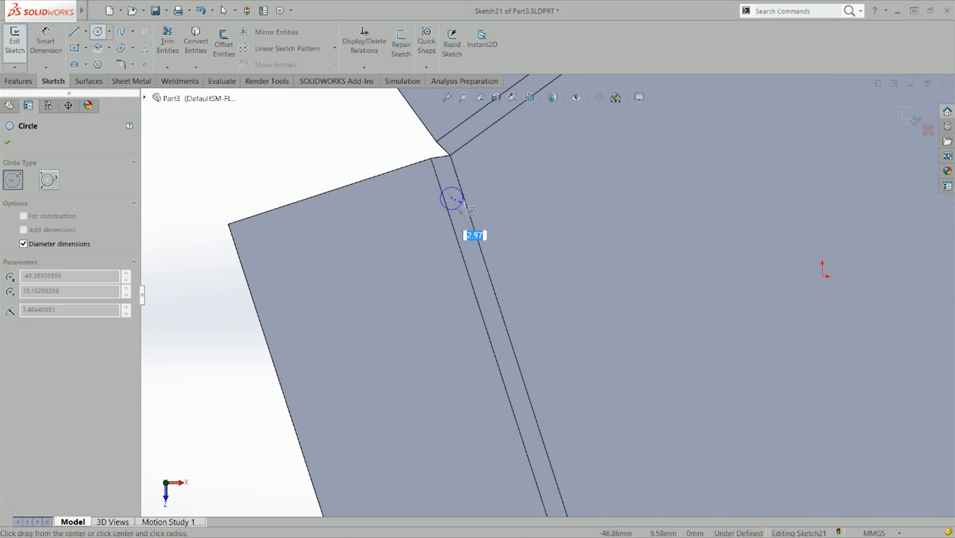
{"action": "left_click", "coordinate": [473, 220]}
{"action": "key", "text": "Escape"}
Draw a line along the middle of the bend region from one end edge to the other and convert it to construction geometry.
{"action": "key", "text": "l"}
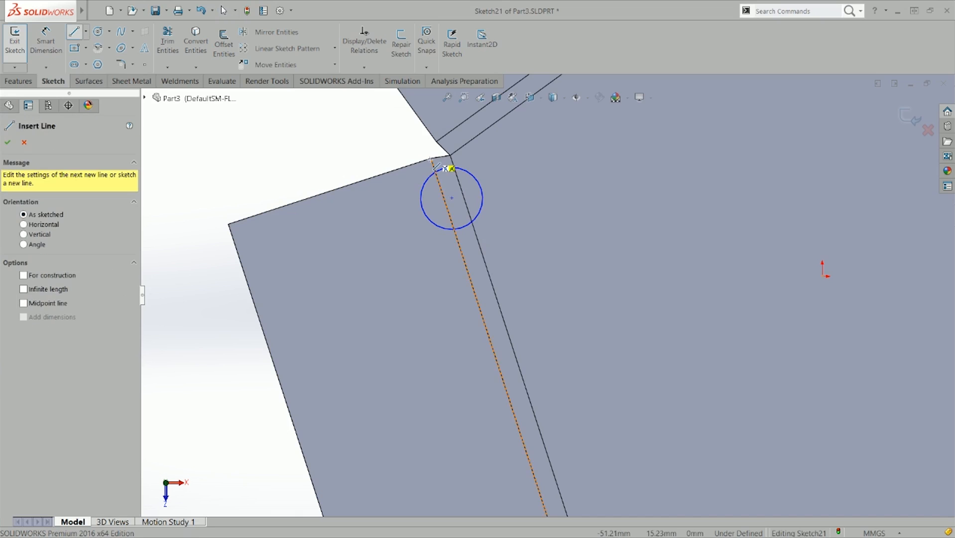
{"action": "left_click", "coordinate": [455, 165]}
{"action": "scroll", "coordinate": [474, 304], "scroll_direction": "up", "scroll_amount": 5}
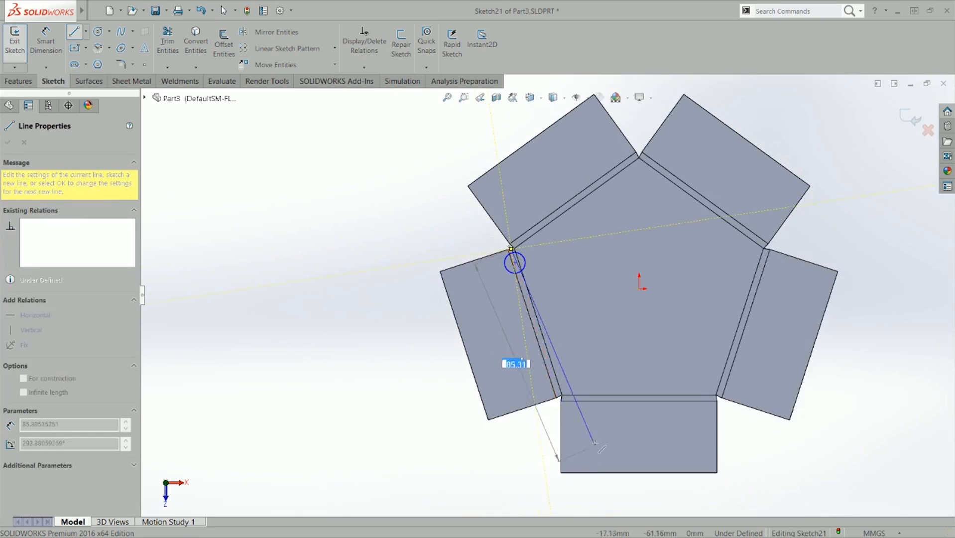
{"action": "scroll", "coordinate": [513, 363], "scroll_direction": "down", "scroll_amount": 10}
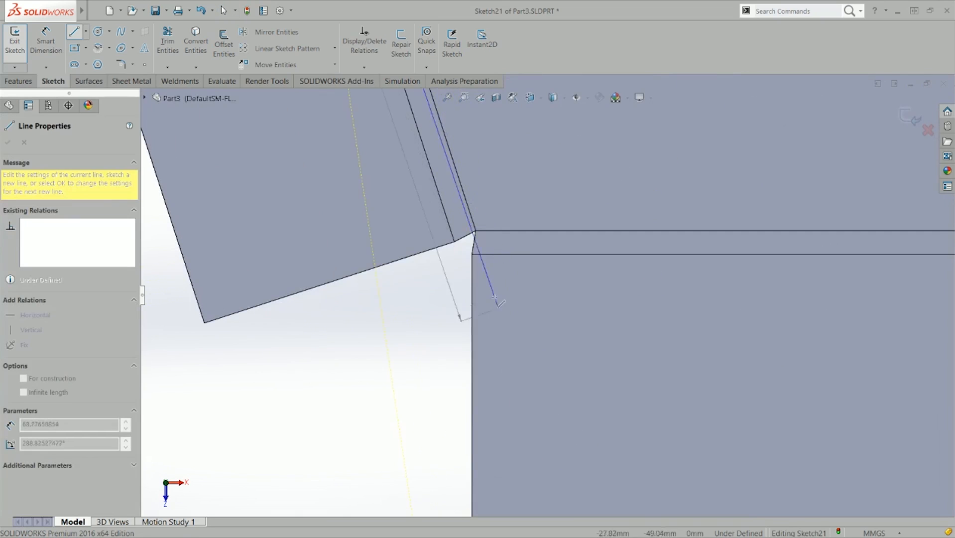
{"action": "left_click", "coordinate": [465, 242]}
{"action": "key", "text": "Escape"}
{"action": "left_click", "coordinate": [463, 226]}
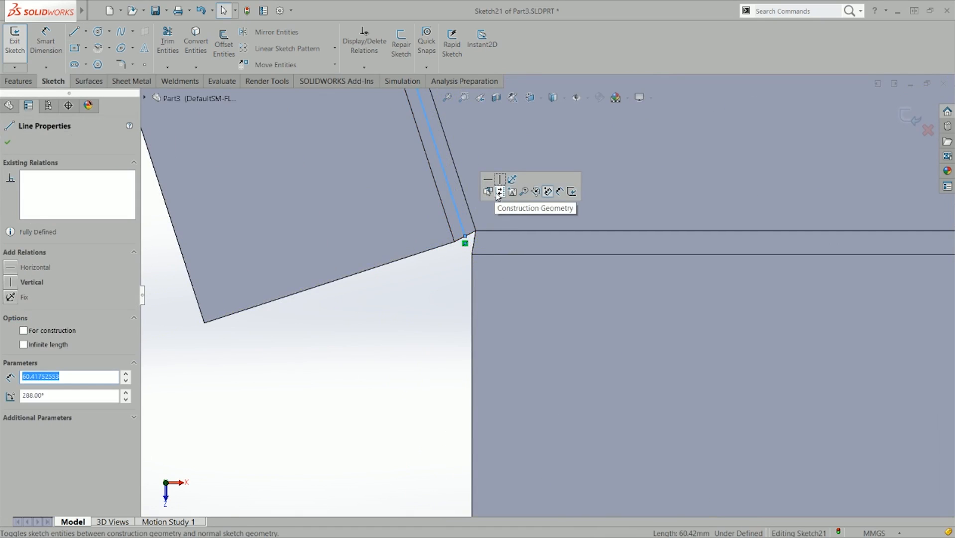
{"action": "left_click", "coordinate": [494, 191]}
{"action": "key", "text": "Escape"}
Move the circle's centre onto the construction line in the bend region.
{"action": "scroll", "coordinate": [418, 239], "scroll_direction": "up", "scroll_amount": 3}
{"action": "middle_click_drag", "start_coordinate": [417, 171], "coordinate": [408, 381], "text": "ctrl"}
{"action": "scroll", "coordinate": [406, 221], "scroll_direction": "down", "scroll_amount": 6}
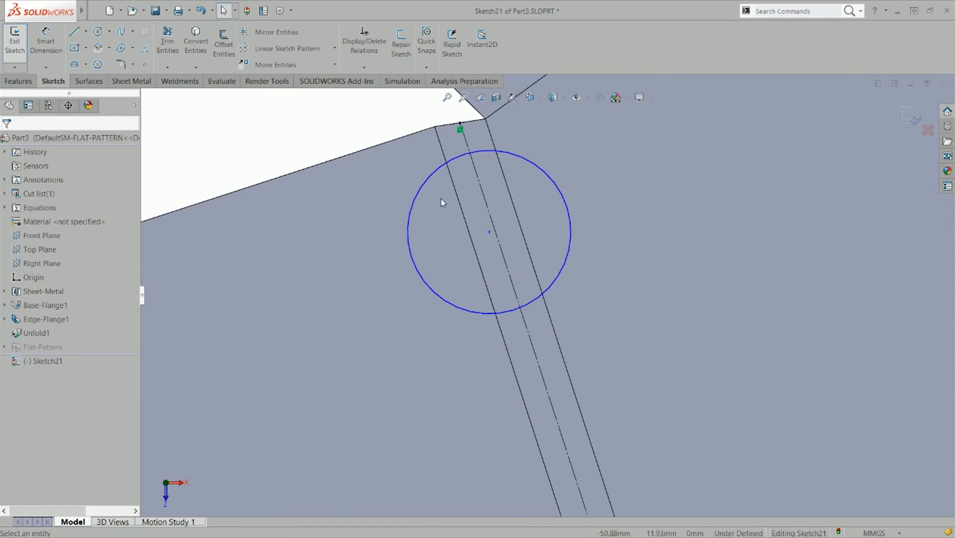
{"action": "mouse_move", "coordinate": [490, 233]}
{"action": "left_mouse_down"}
{"action": "mouse_move", "coordinate": [502, 261]}
{"action": "mouse_move", "coordinate": [500, 247]}
{"action": "left_mouse_up"}
{"action": "key", "text": "Escape"}
Dimension the circle with a diameter of 4 mm.
{"action": "key", "text": "d"}
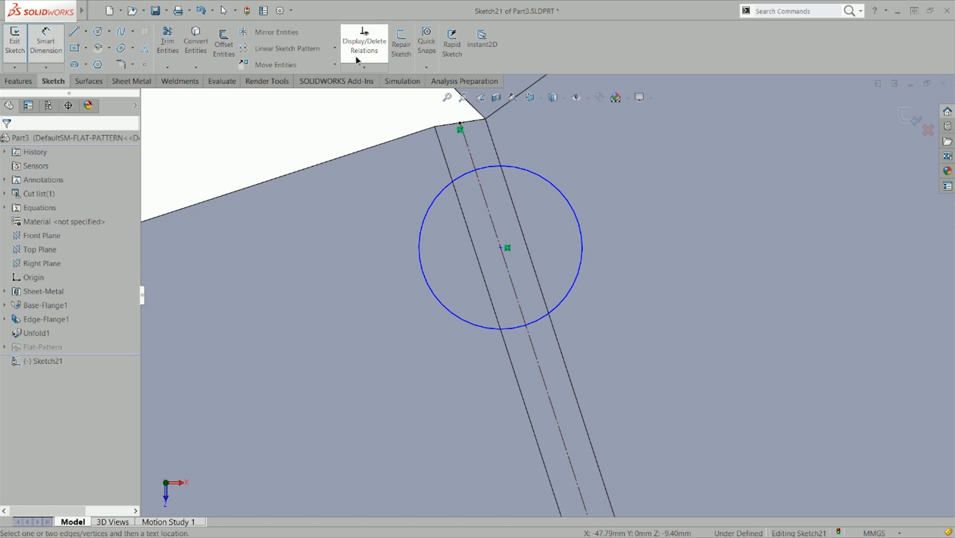
{"action": "left_click", "coordinate": [576, 212]}
{"action": "left_click", "coordinate": [582, 153]}
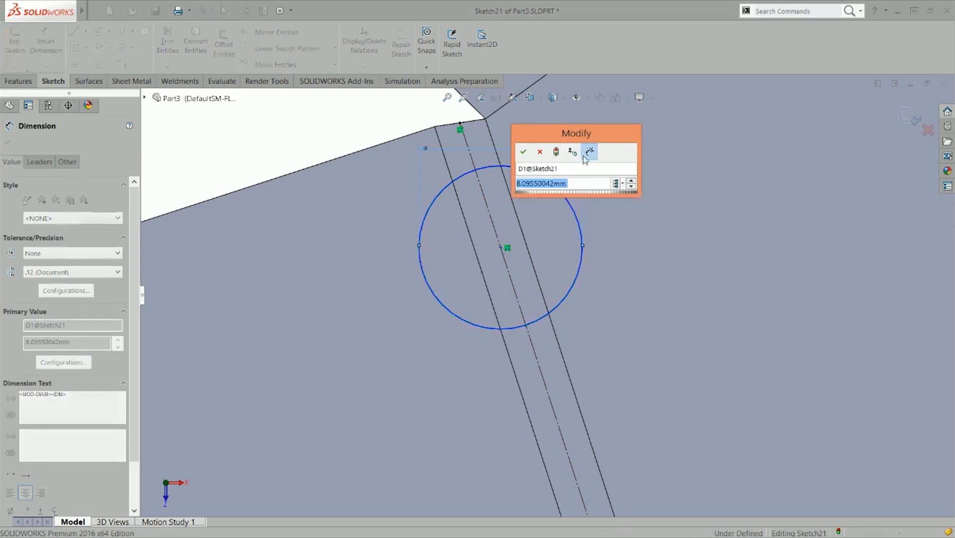
{"action": "type", "text": "4"}
{"action": "key", "text": "Return"}
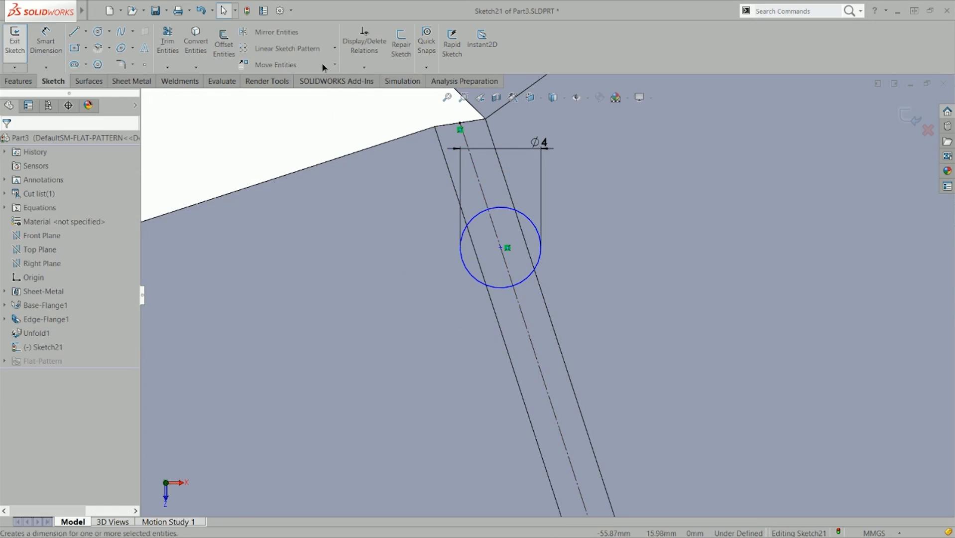
Dimension the circle's distance from the bend region's upper end edge as 5 mm.
{"action": "key", "text": "d"}
{"action": "left_click", "coordinate": [477, 124]}
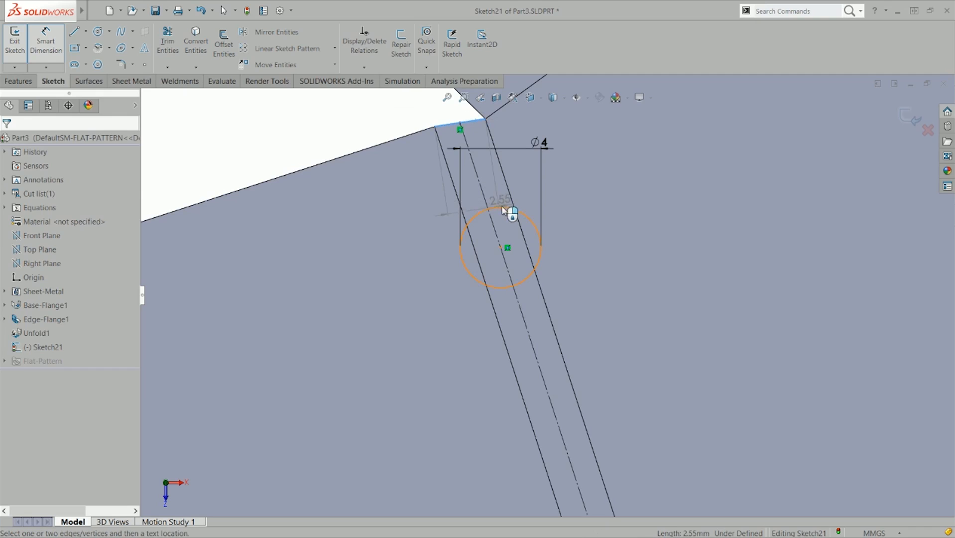
{"action": "left_click", "coordinate": [507, 213]}
{"action": "left_click", "coordinate": [579, 145]}
{"action": "type", "text": "5"}
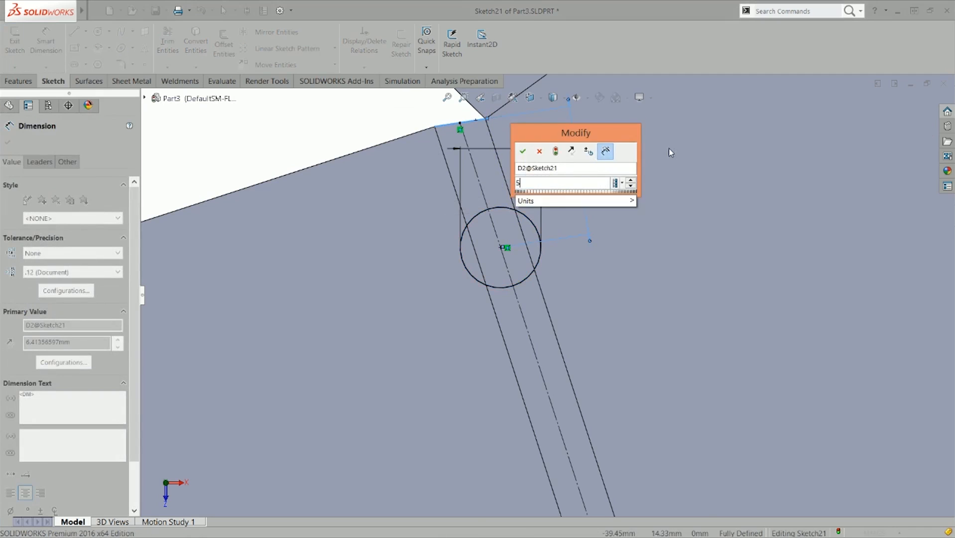
{"action": "key", "text": "Return"}
{"action": "key", "text": "Escape"}
{"action": "scroll", "coordinate": [570, 218], "scroll_direction": "up", "scroll_amount": 3}
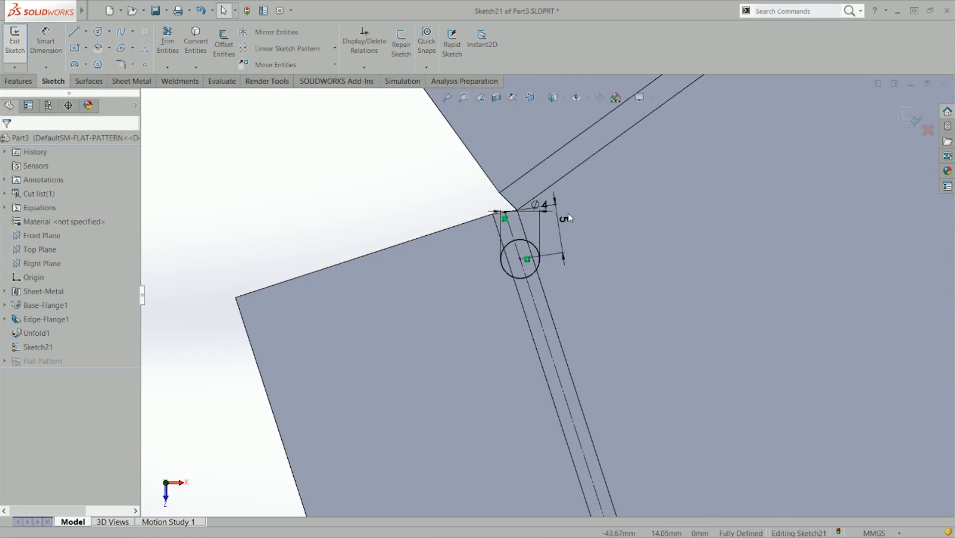
Cut the 4 mm circle through the unfolded sheet metal with an Extruded Cut.
{"action": "key", "text": "s"}
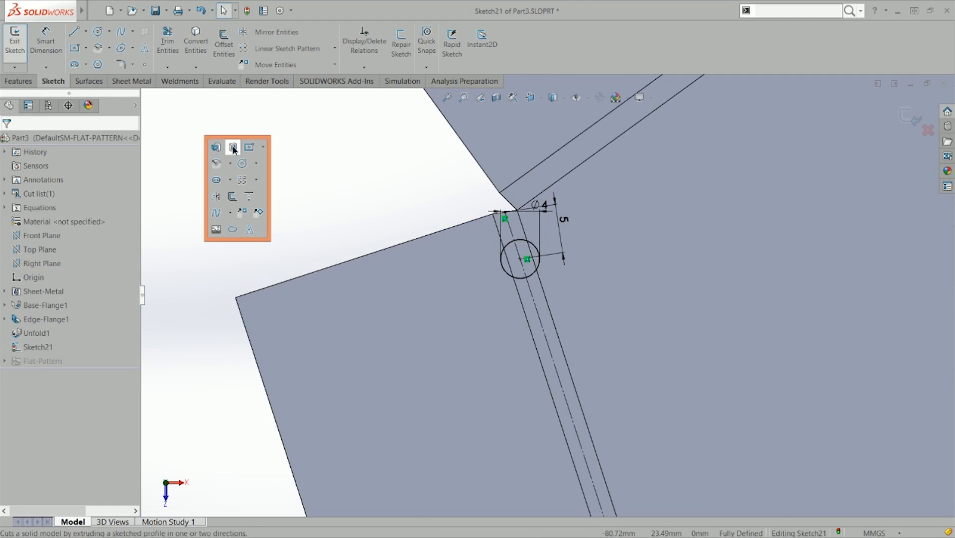
{"action": "left_click", "coordinate": [231, 148]}
{"action": "left_click", "coordinate": [7, 143]}
{"action": "middle_click_drag", "start_coordinate": [518, 262], "coordinate": [467, 146]}
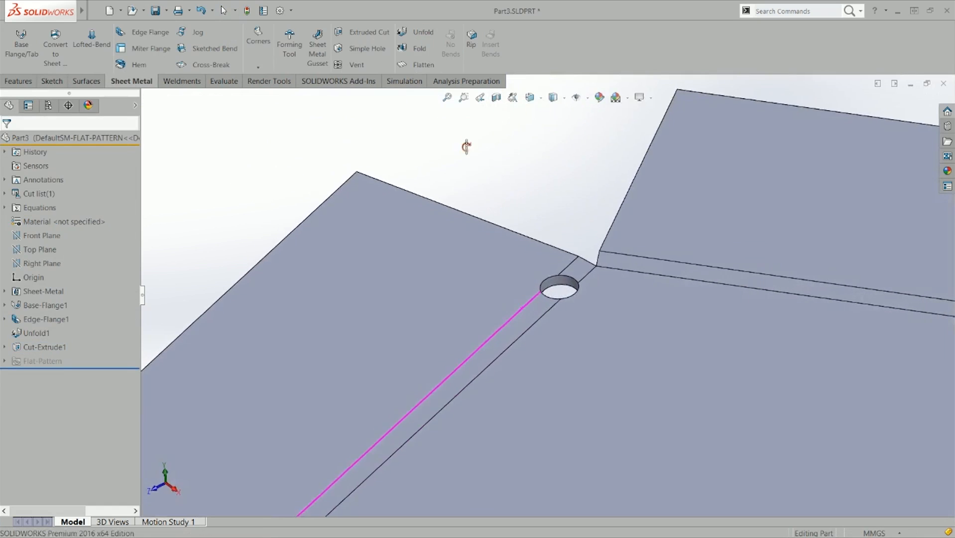
{"action": "scroll", "coordinate": [509, 166], "scroll_direction": "up", "scroll_amount": 3}
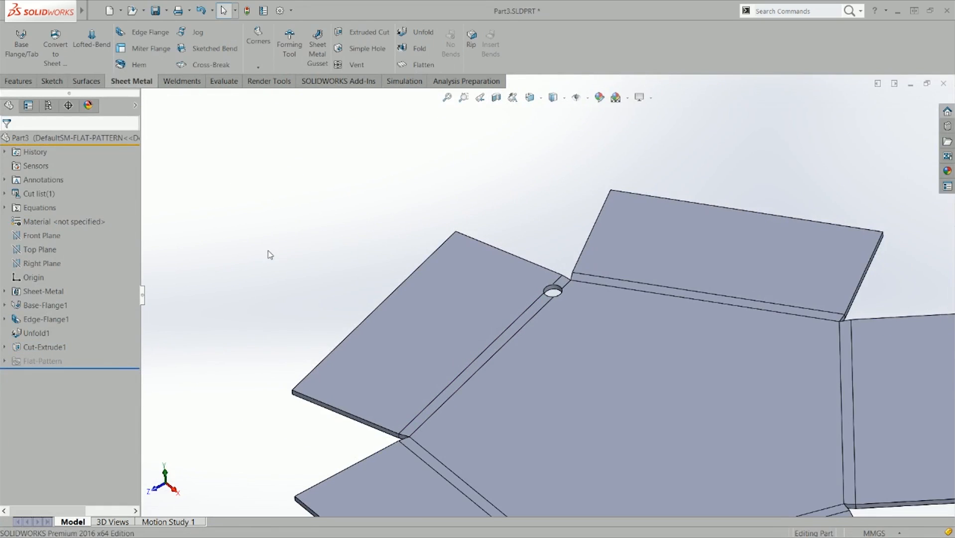
Fold EdgeBend2 and EdgeBend1, the two bends meeting beside the hole, keeping the pentagonal base face fixed.
{"action": "left_click", "coordinate": [413, 49]}
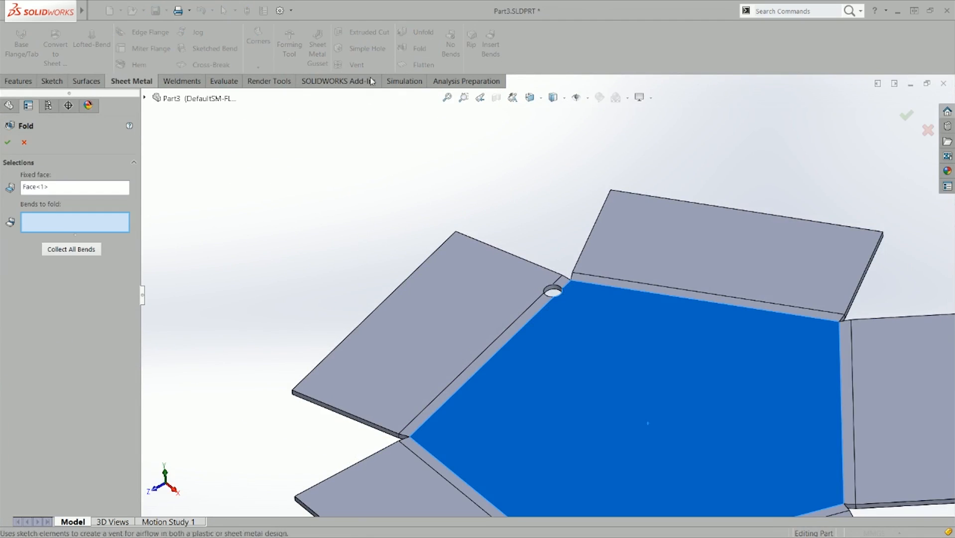
{"action": "left_click", "coordinate": [24, 142]}
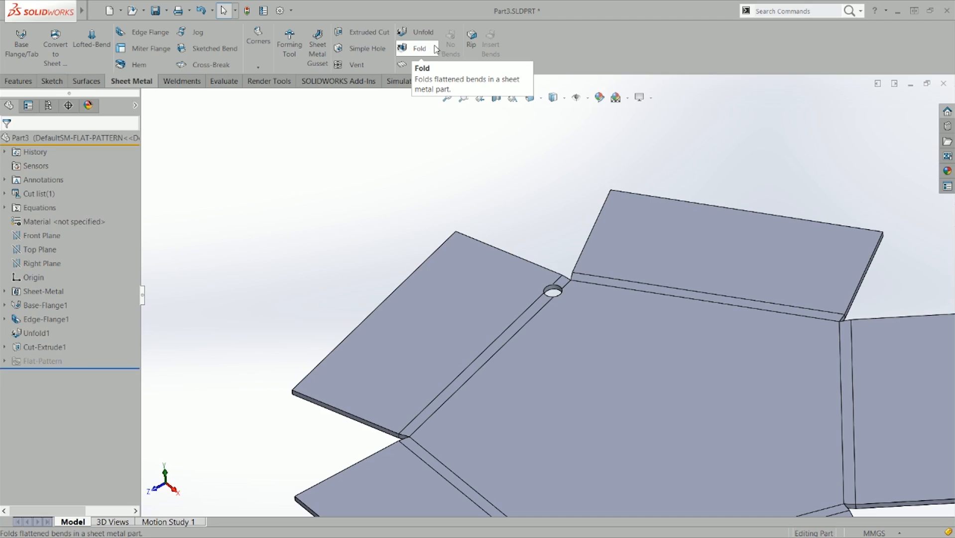
{"action": "left_click", "coordinate": [436, 49]}
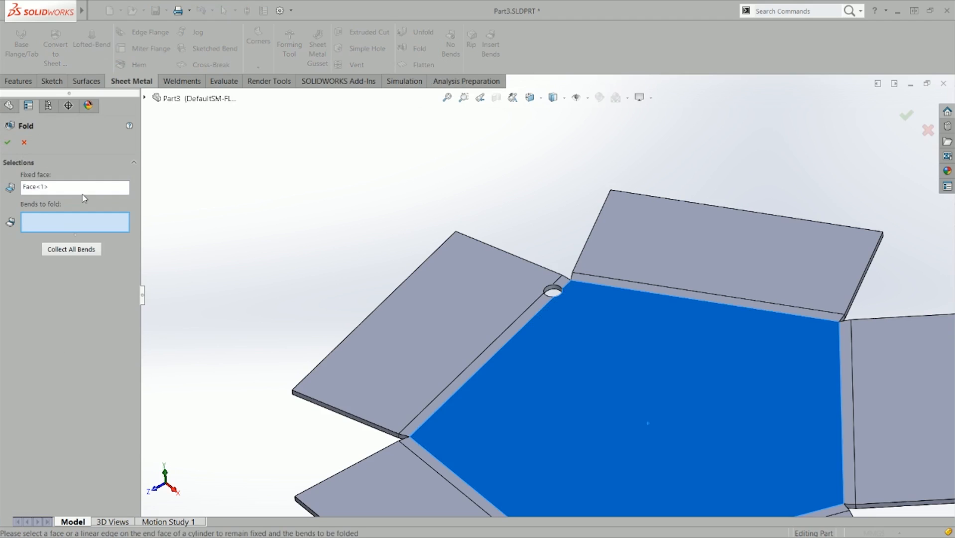
{"action": "left_click", "coordinate": [62, 194]}
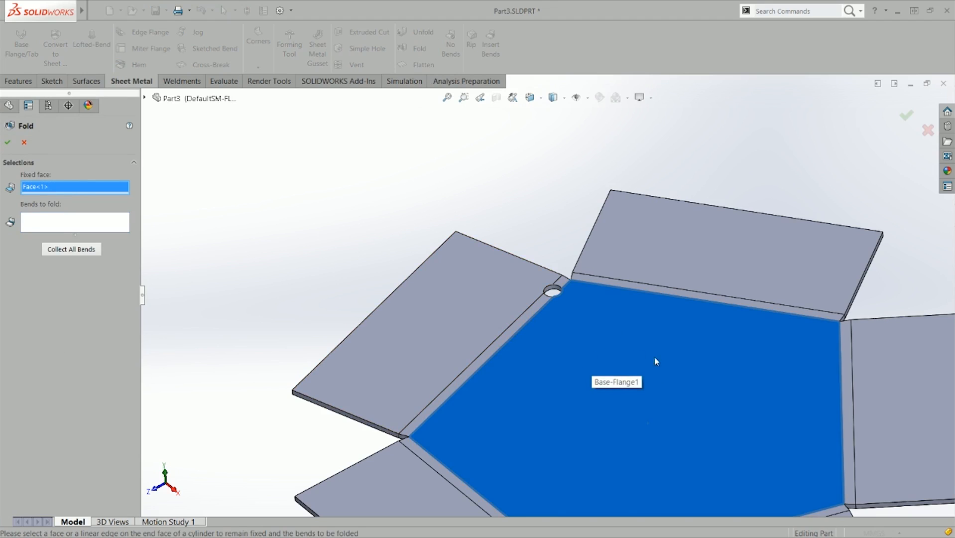
{"action": "left_click", "coordinate": [43, 222]}
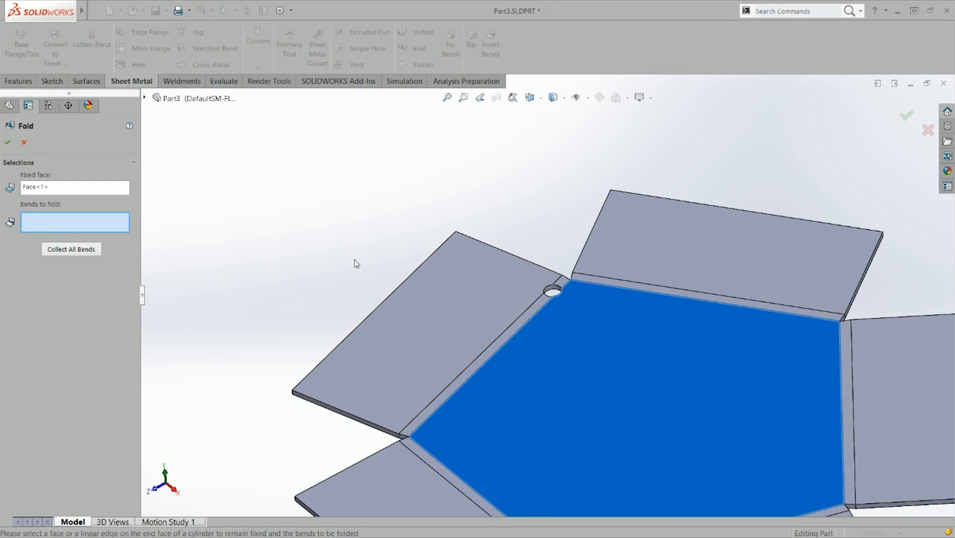
{"action": "left_click", "coordinate": [533, 318]}
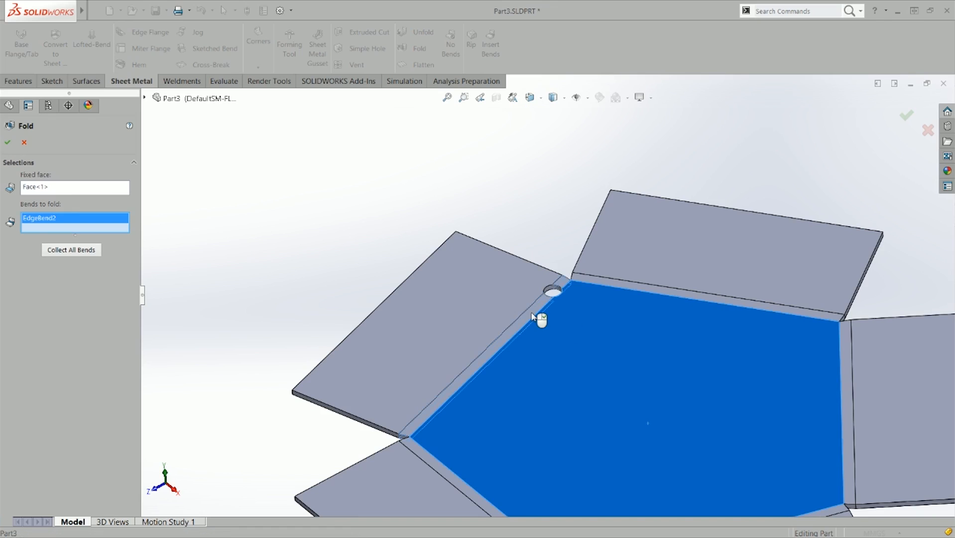
{"action": "left_click", "coordinate": [626, 286]}
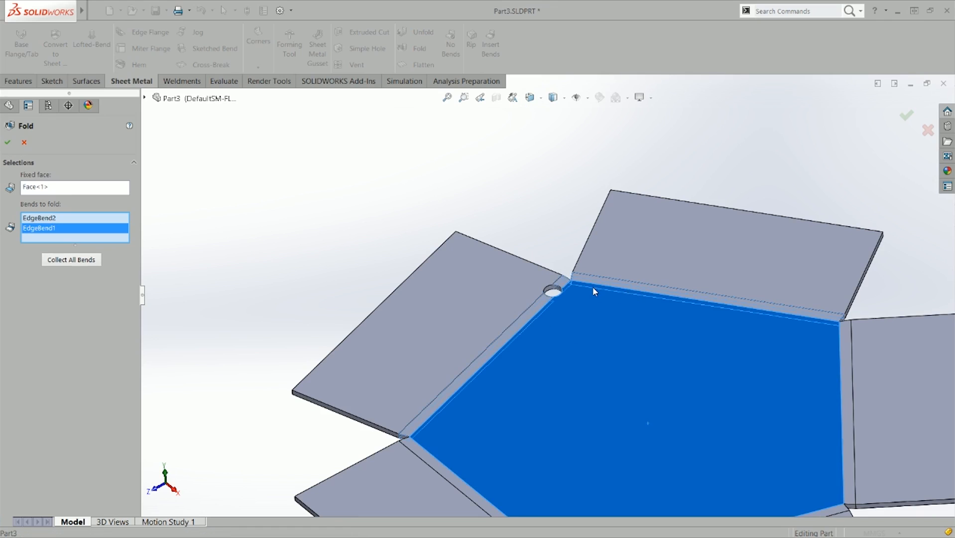
{"action": "left_click", "coordinate": [9, 140]}
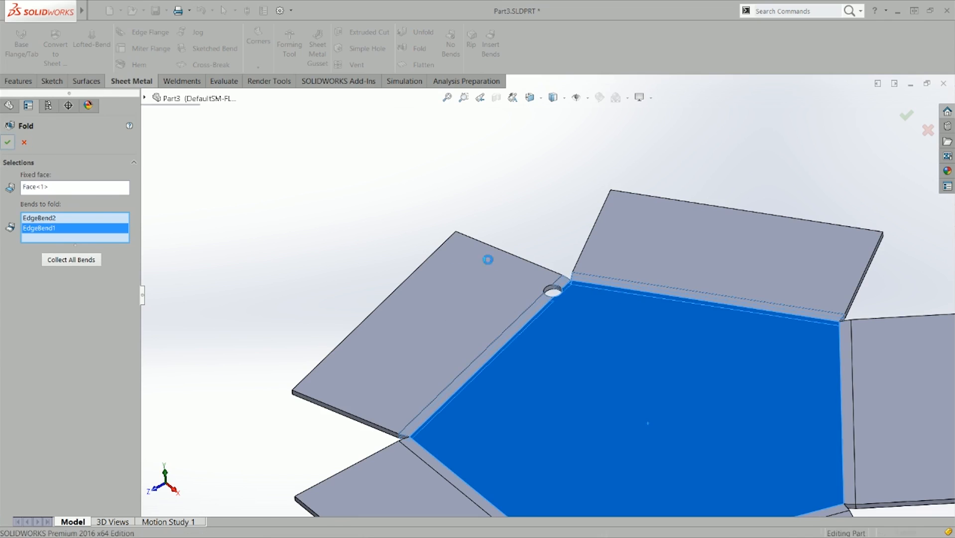
Examine how the hole wraps around the folded bend from inside and outside the box.
{"action": "middle_click_drag", "start_coordinate": [426, 321], "coordinate": [420, 260]}
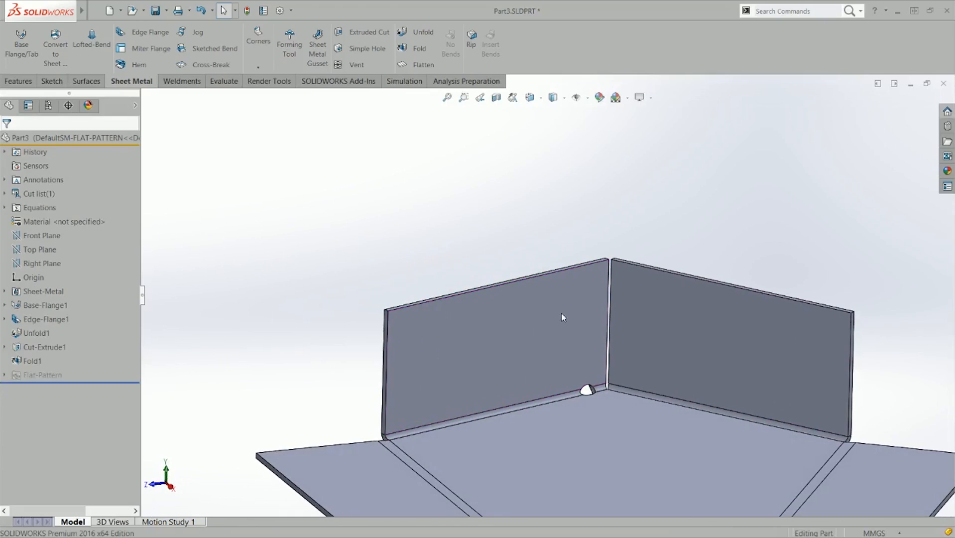
{"action": "scroll", "coordinate": [585, 384], "scroll_direction": "down", "scroll_amount": 5}
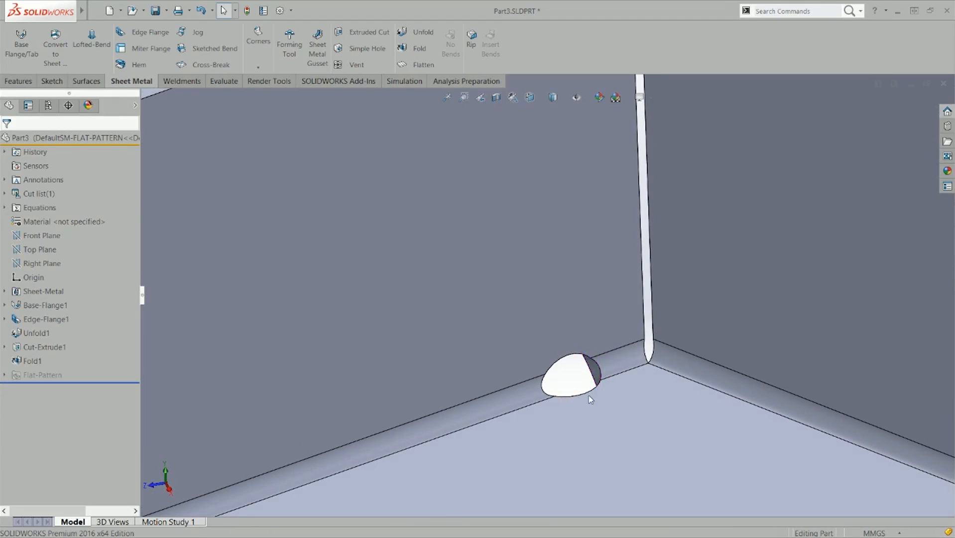
{"action": "scroll", "coordinate": [572, 374], "scroll_direction": "up", "scroll_amount": 3}
{"action": "scroll", "coordinate": [604, 333], "scroll_direction": "down", "scroll_amount": 4}
{"action": "middle_click_drag", "start_coordinate": [604, 333], "coordinate": [746, 258]}
{"action": "middle_click_drag", "start_coordinate": [592, 338], "coordinate": [623, 317]}
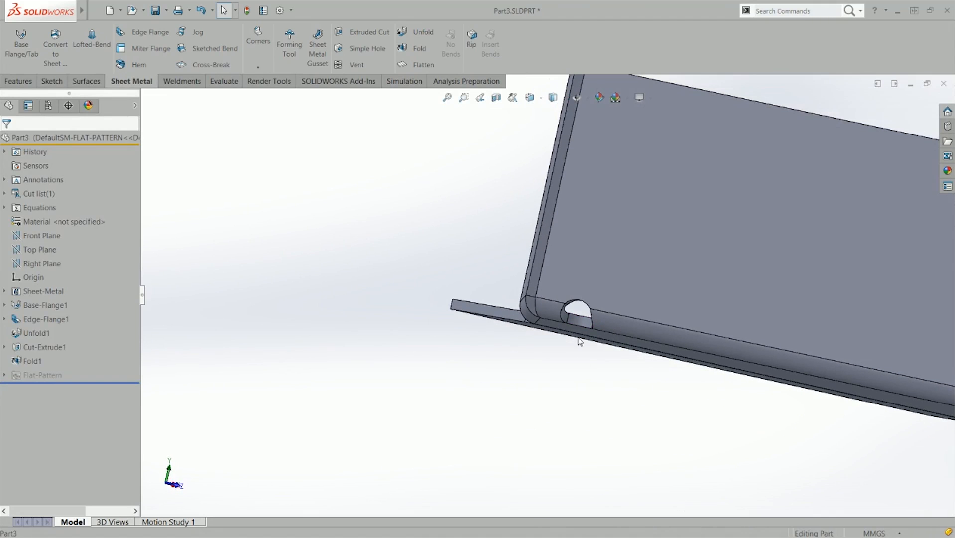
{"action": "scroll", "coordinate": [632, 361], "scroll_direction": "up", "scroll_amount": 2}
{"action": "middle_click_drag", "start_coordinate": [632, 361], "coordinate": [517, 356]}
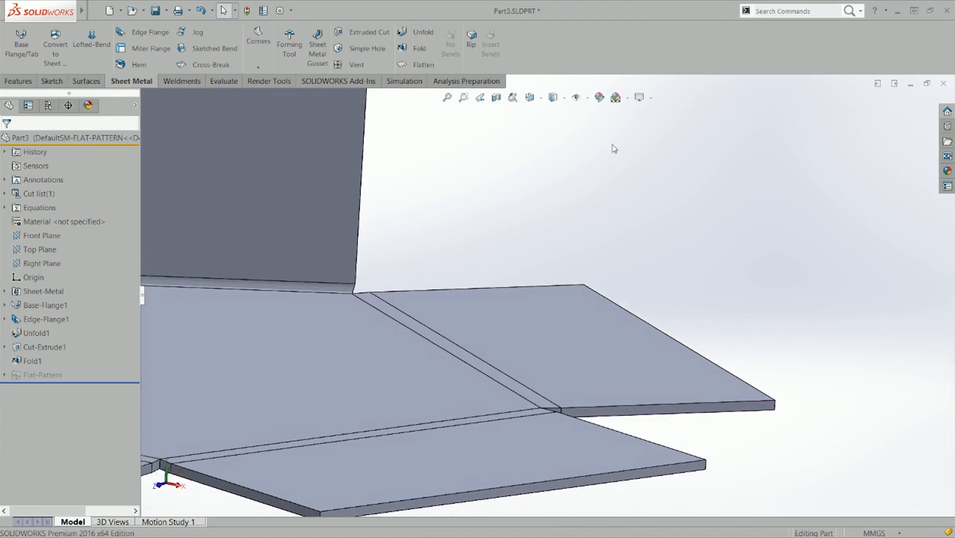
Return to the isometric view, select Cut-Extrude1 and compare its sketched circle with the hole in the folded bend.
{"action": "key", "text": "ctrl+7"}
{"action": "scroll", "coordinate": [439, 278], "scroll_direction": "down", "scroll_amount": 6}
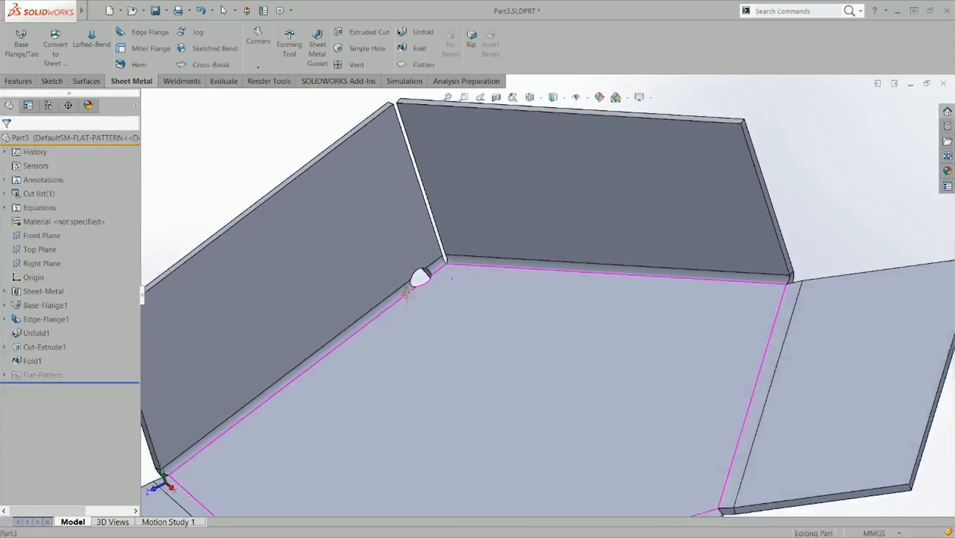
{"action": "scroll", "coordinate": [407, 294], "scroll_direction": "down", "scroll_amount": 1}
{"action": "left_click", "coordinate": [418, 275]}
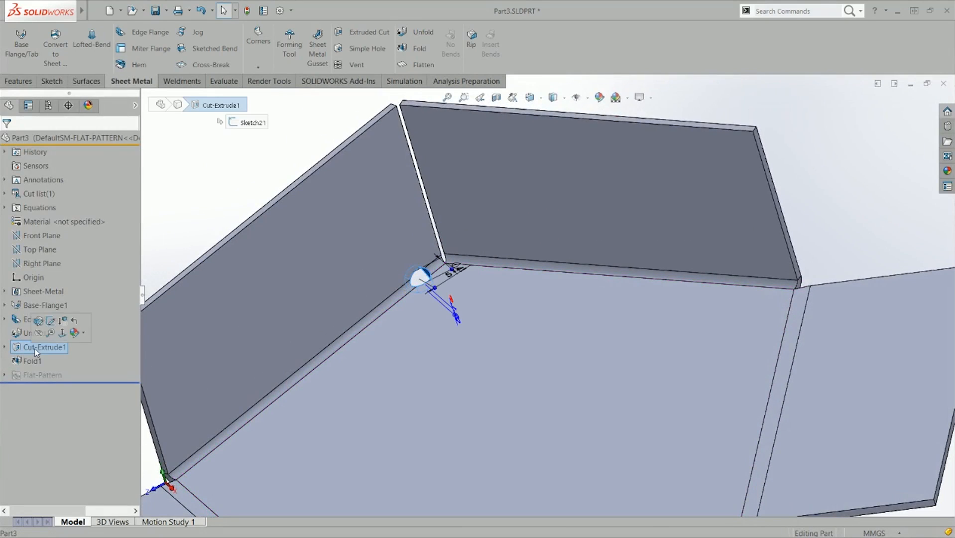
{"action": "scroll", "coordinate": [447, 302], "scroll_direction": "down", "scroll_amount": 2}
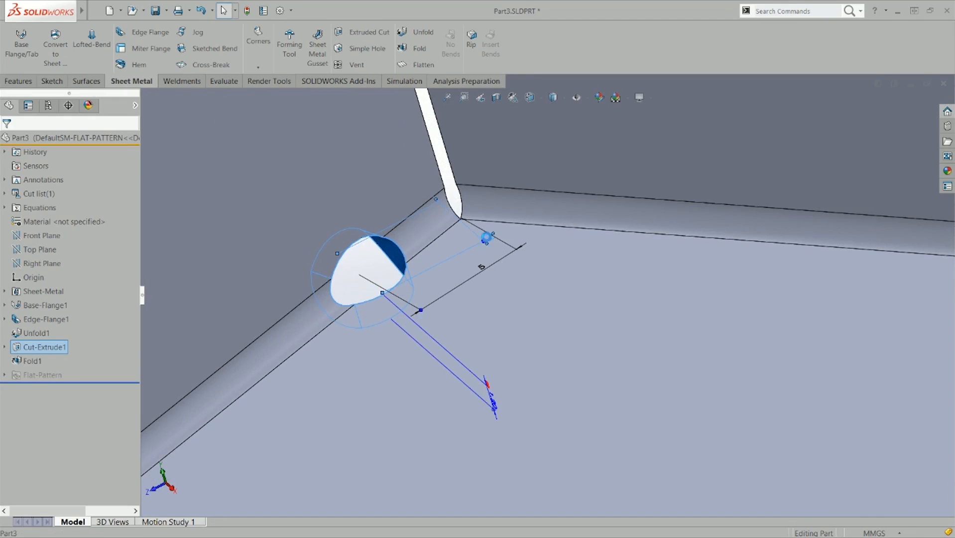
Set the diameter of the Cut-Extrude1 hole to 10 mm and rebuild the part.
{"action": "double_click", "coordinate": [488, 239]}
{"action": "key", "text": "Return"}
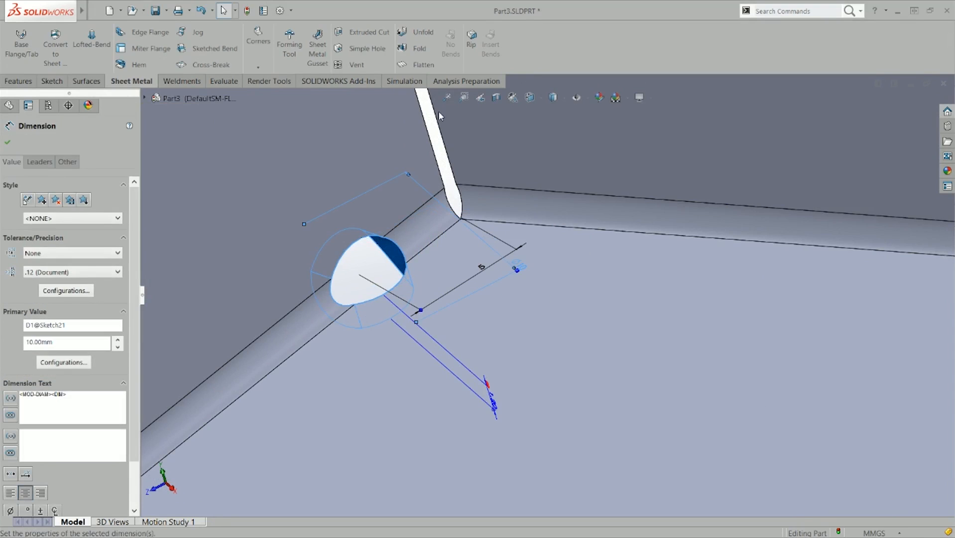
{"action": "left_click", "coordinate": [247, 11]}
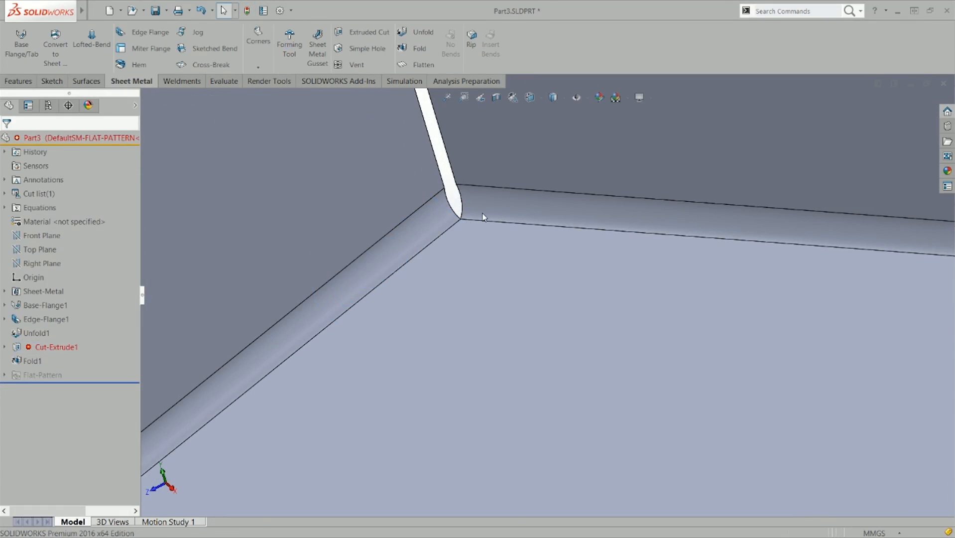
Set the distance from the flange edge to the circle centre in Sketch21 of Cut-Extrude1 to 10 mm.
{"action": "left_click", "coordinate": [30, 349]}
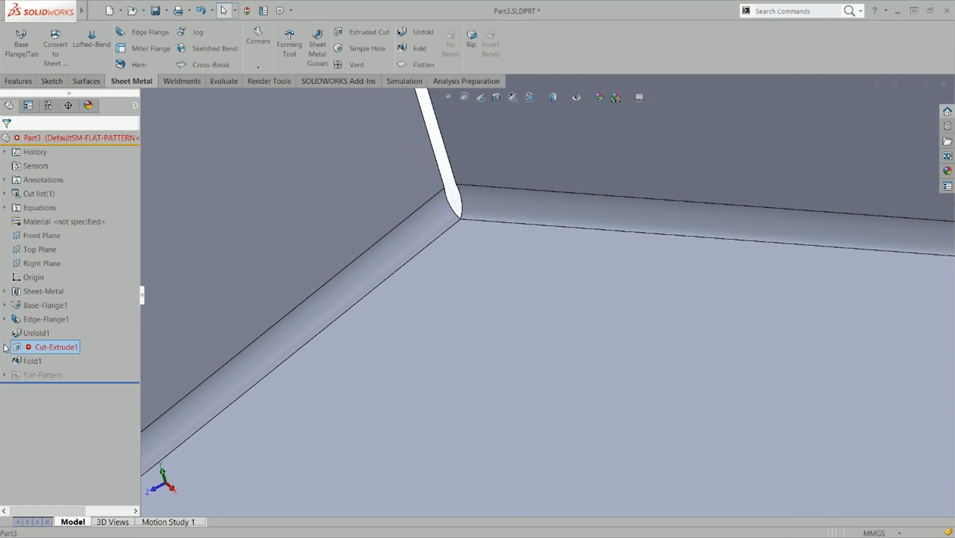
{"action": "left_click", "coordinate": [4, 347]}
{"action": "left_click", "coordinate": [47, 359]}
{"action": "double_click", "coordinate": [489, 271]}
{"action": "type", "text": "10"}
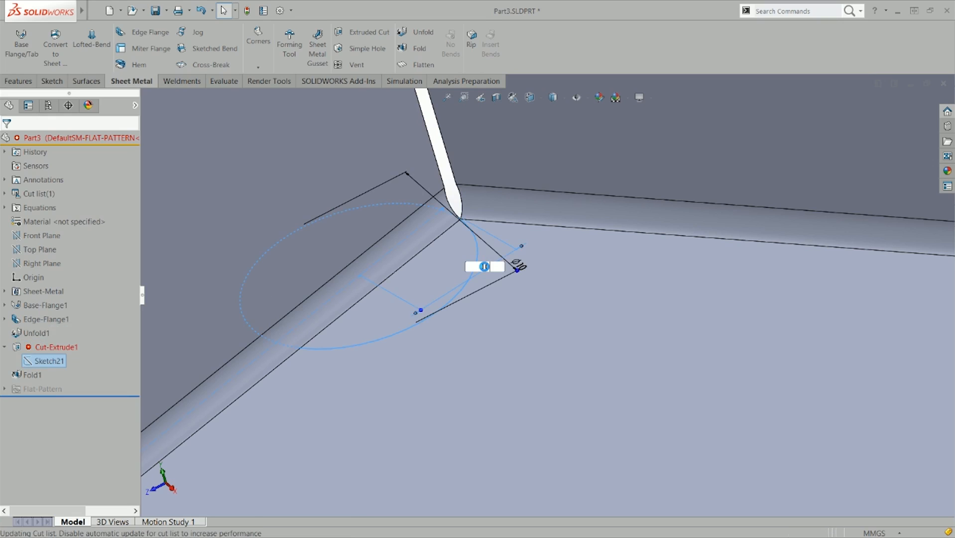
{"action": "key", "text": "Return"}
{"action": "left_click", "coordinate": [344, 319]}
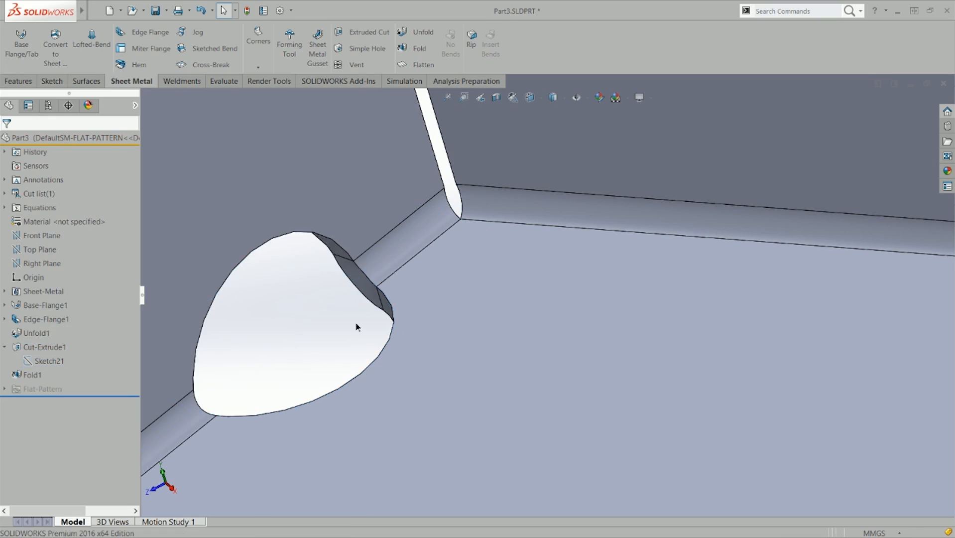
Examine the shape of the enlarged hole across the folded bend from several angles.
{"action": "middle_click_drag", "start_coordinate": [366, 324], "coordinate": [389, 309]}
{"action": "scroll", "coordinate": [424, 279], "scroll_direction": "up", "scroll_amount": 2}
{"action": "key", "text": "f"}
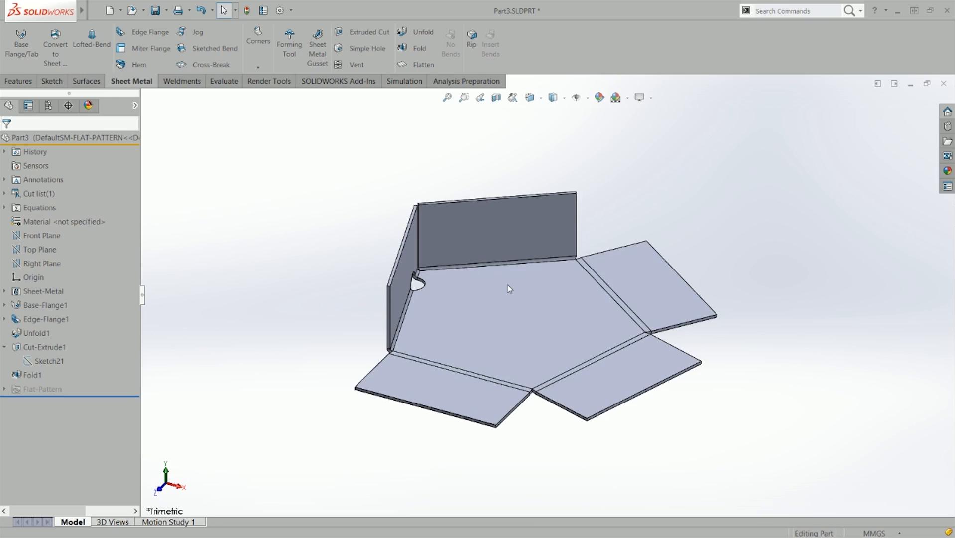
{"action": "scroll", "coordinate": [488, 284], "scroll_direction": "up", "scroll_amount": 5}
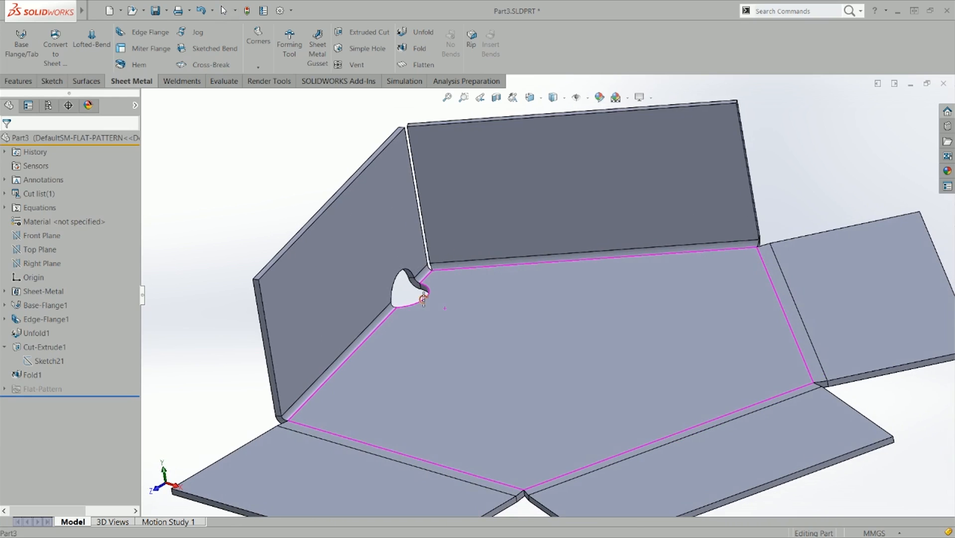
{"action": "key", "text": "Escape"}
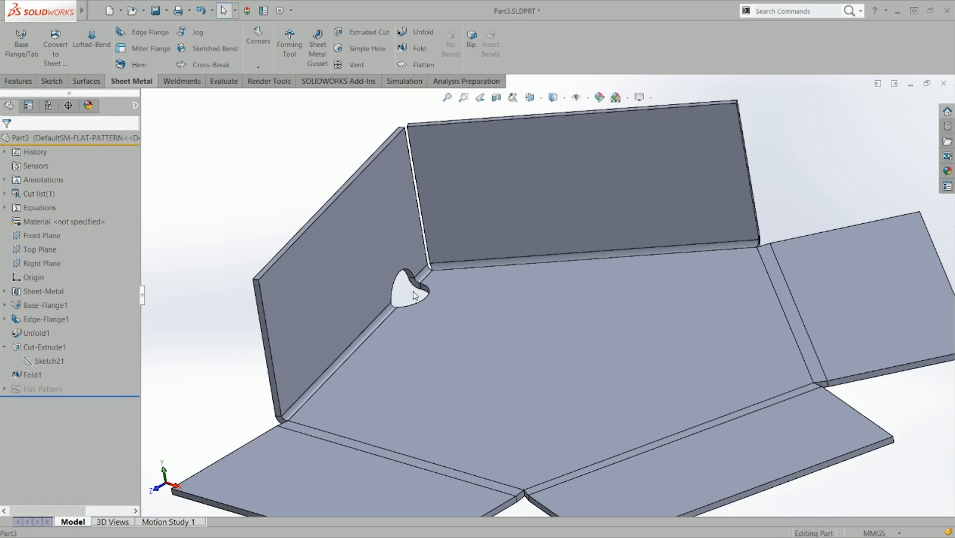
{"action": "mouse_move", "coordinate": [414, 296]}
{"action": "middle_mouse_down"}
{"action": "mouse_move", "coordinate": [470, 235]}
{"action": "mouse_move", "coordinate": [389, 263]}
{"action": "mouse_move", "coordinate": [398, 285]}
{"action": "middle_mouse_up"}
{"action": "scroll", "coordinate": [405, 285], "scroll_direction": "up", "scroll_amount": 2}
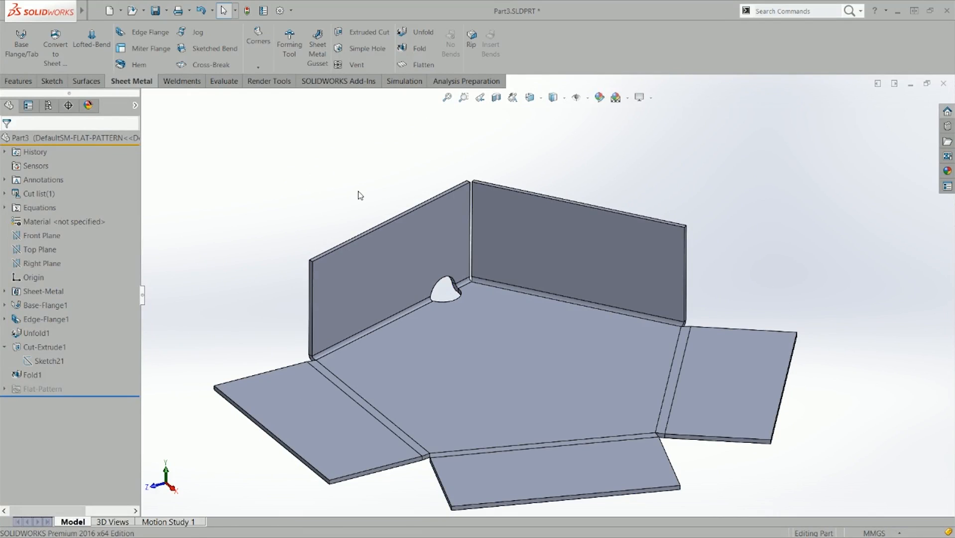
Suppress the Unfold1, Cut-Extrude1 and Fold1 features together.
{"action": "left_click", "coordinate": [39, 335]}
{"action": "left_click", "coordinate": [33, 374], "text": "shift"}
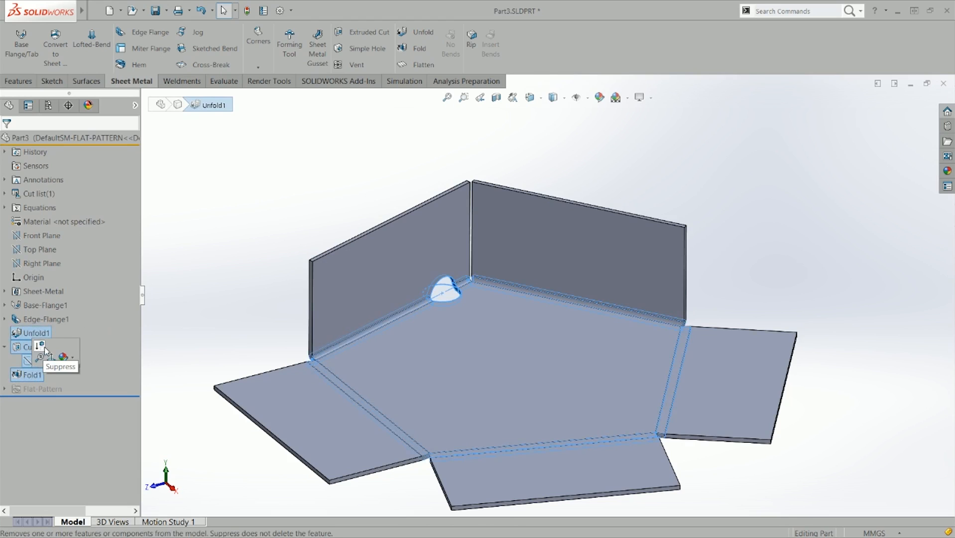
{"action": "left_click", "coordinate": [44, 350]}
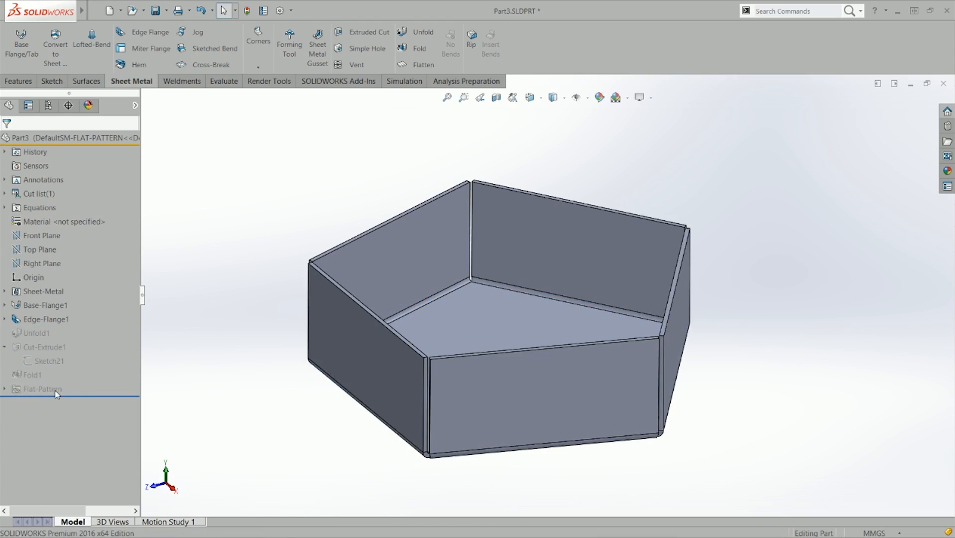
Flatten the sheet metal box and start a sketch on the flat pattern's pentagonal face in the top view.
{"action": "left_click", "coordinate": [421, 65]}
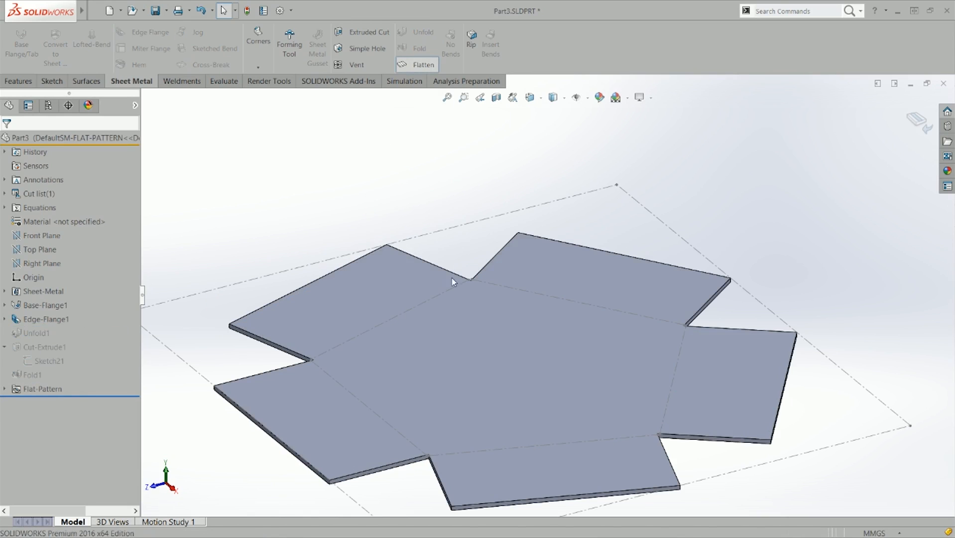
{"action": "right_click_drag", "start_coordinate": [467, 248], "coordinate": [510, 262]}
{"action": "right_click_drag", "start_coordinate": [509, 223], "coordinate": [502, 181]}
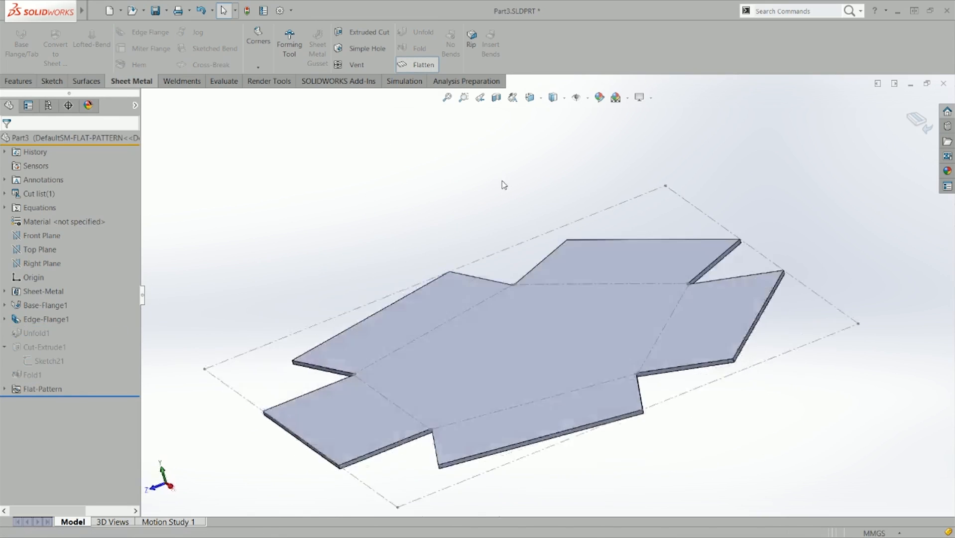
{"action": "right_click_drag", "start_coordinate": [735, 248], "coordinate": [770, 250]}
{"action": "right_click_drag", "start_coordinate": [476, 200], "coordinate": [476, 190]}
{"action": "left_click", "coordinate": [531, 287]}
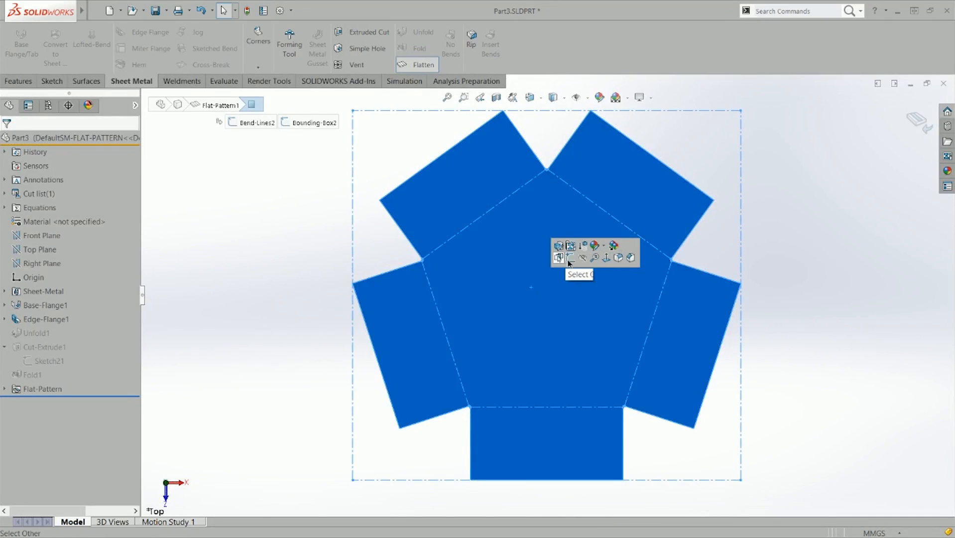
{"action": "left_click", "coordinate": [569, 263]}
Sketch a circle centred on the bend line near the corner notch and set its diameter to 10 mm.
{"action": "left_click", "coordinate": [98, 31]}
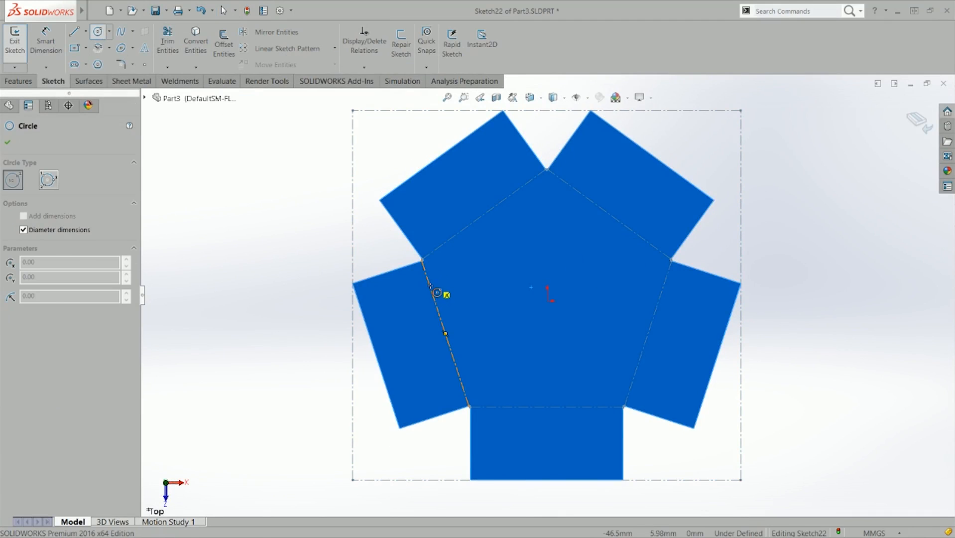
{"action": "left_click", "coordinate": [430, 286]}
{"action": "left_click", "coordinate": [438, 290]}
{"action": "key", "text": "Escape"}
{"action": "right_click_drag", "start_coordinate": [371, 185], "coordinate": [371, 172]}
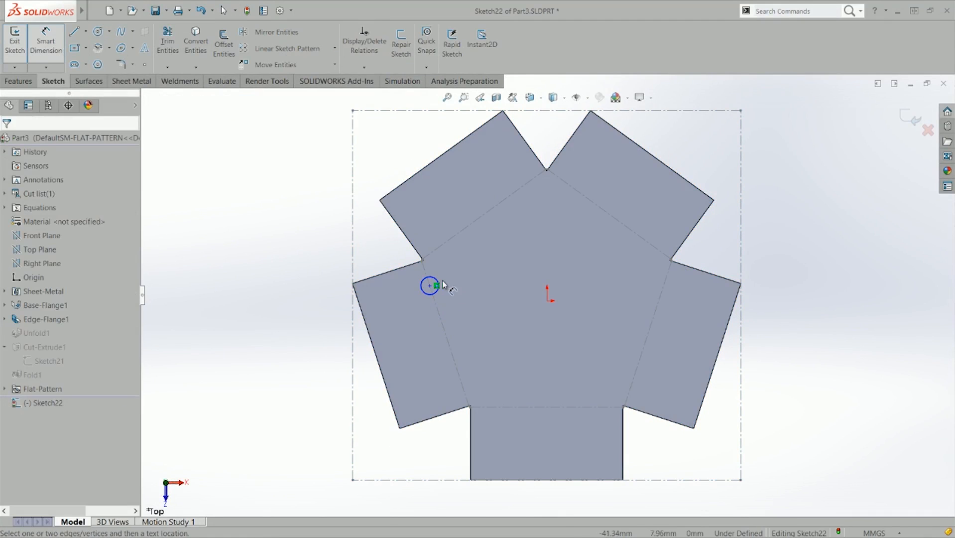
{"action": "left_click", "coordinate": [440, 285]}
{"action": "left_click", "coordinate": [454, 272]}
{"action": "type", "text": "10"}
{"action": "key", "text": "Return"}
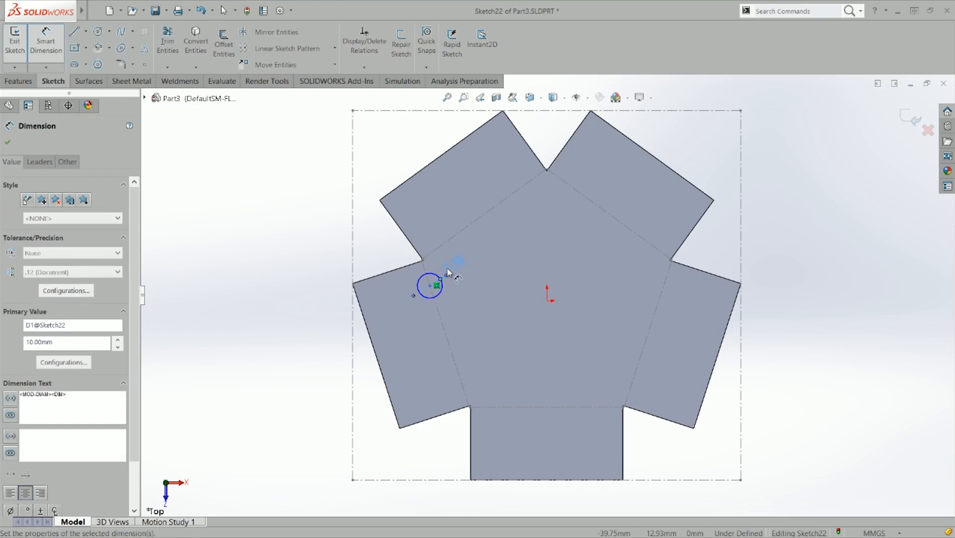
Dimension the circle's centre 10 mm from the adjacent flange edge and exit the sketch.
{"action": "scroll", "coordinate": [391, 240], "scroll_direction": "down", "scroll_amount": 4}
{"action": "left_click", "coordinate": [448, 294]}
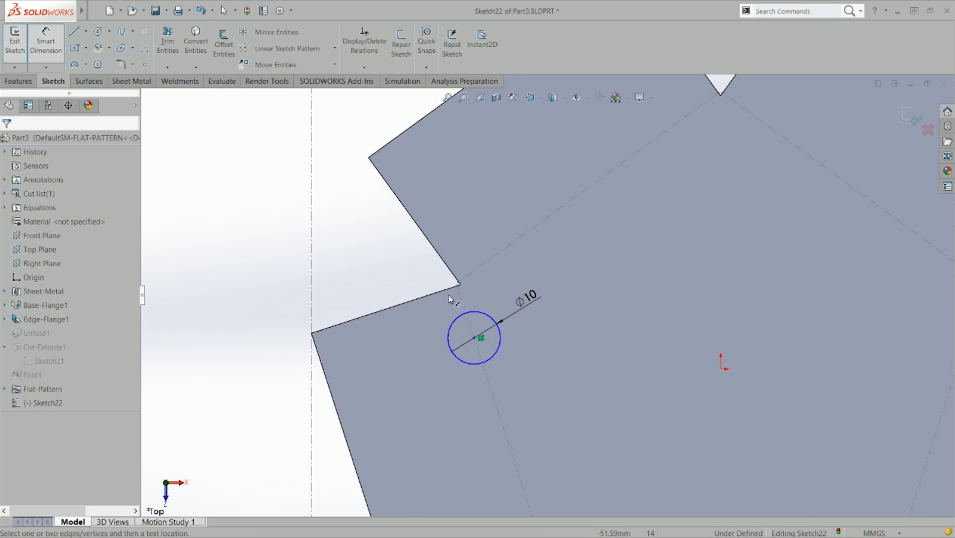
{"action": "left_click", "coordinate": [446, 289]}
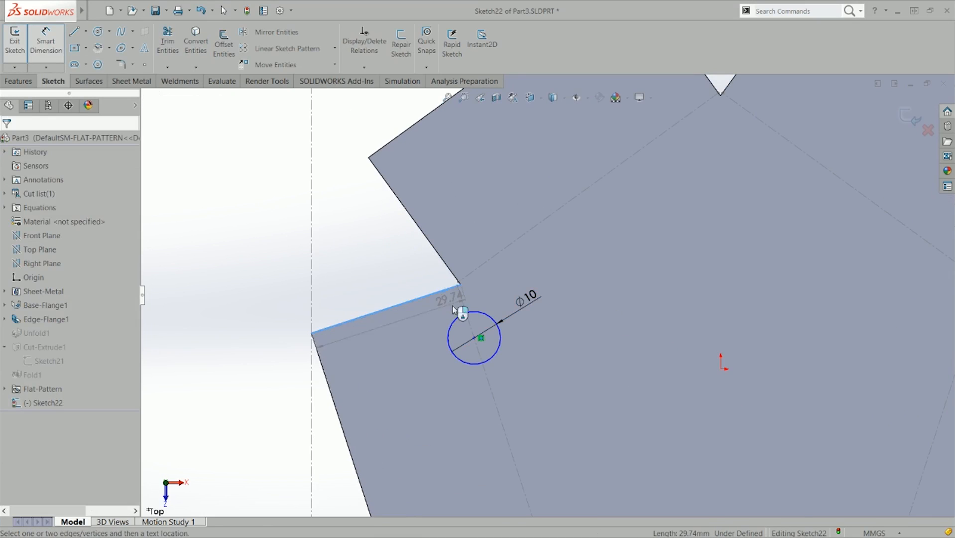
{"action": "left_click", "coordinate": [464, 314]}
{"action": "left_click", "coordinate": [570, 272]}
{"action": "type", "text": "10"}
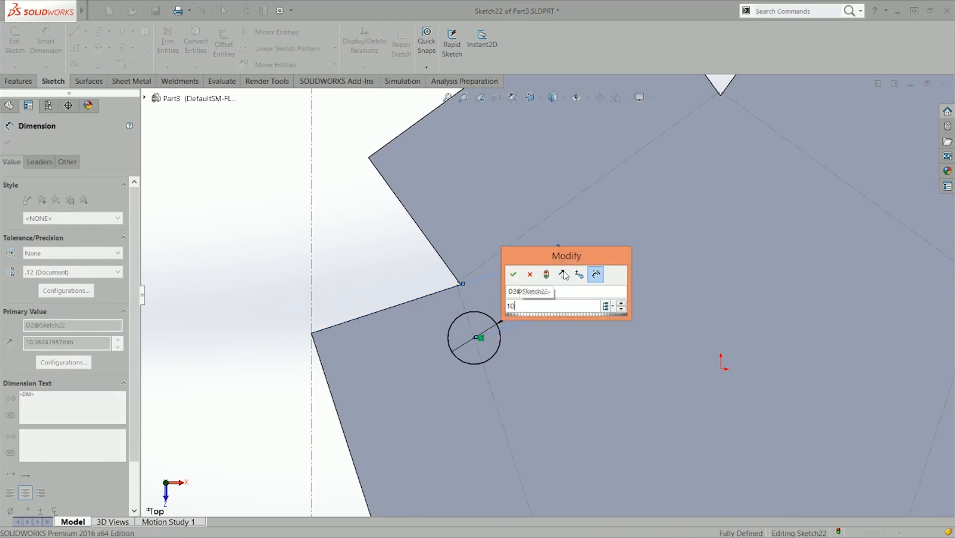
{"action": "key", "text": "Return"}
{"action": "left_click", "coordinate": [906, 122]}
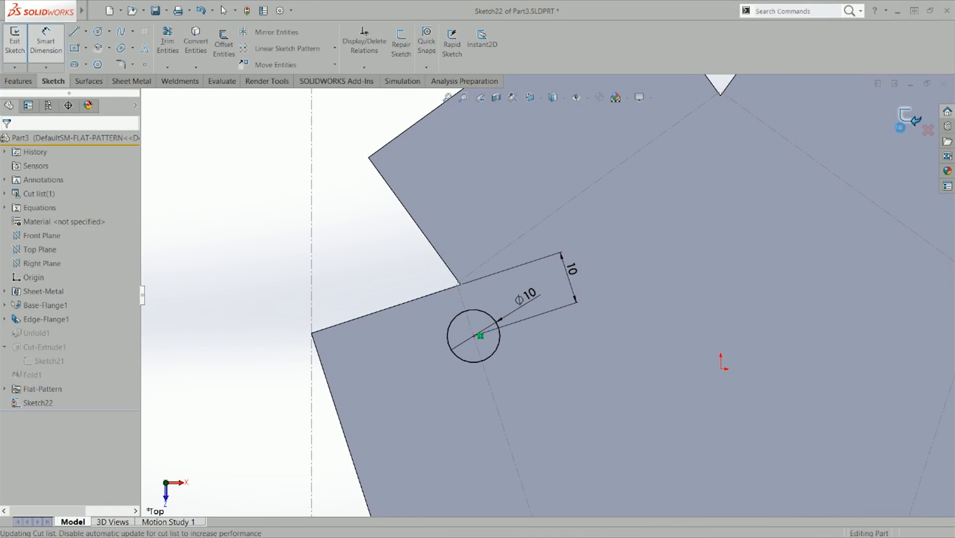
Cut the 10 mm circle through the flat pattern with a blind Extruded Cut linked to the sheet thickness.
{"action": "key", "text": "s"}
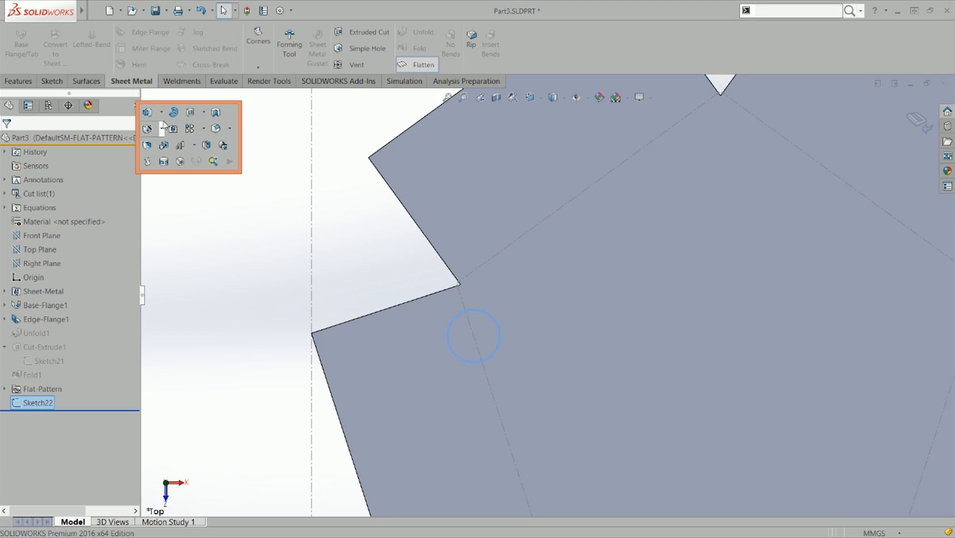
{"action": "left_click", "coordinate": [190, 112]}
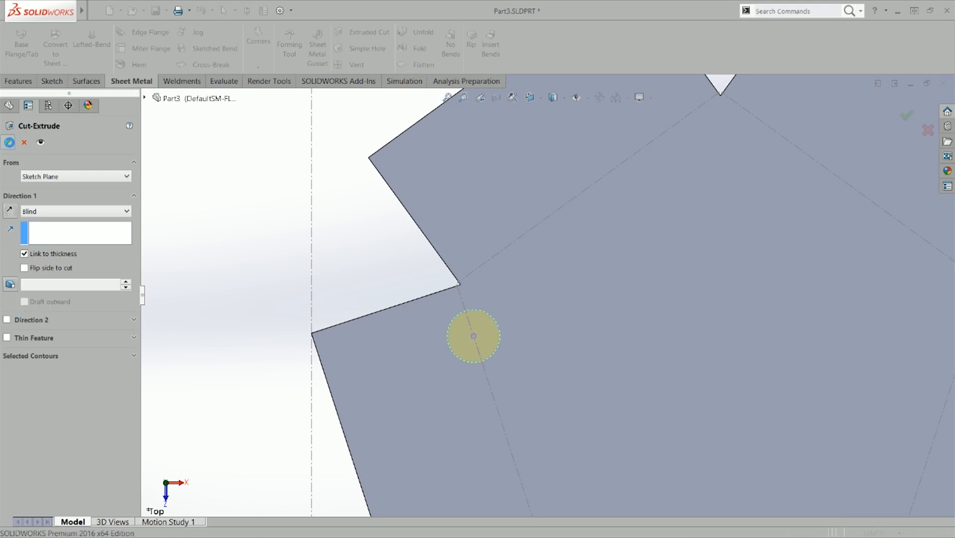
{"action": "left_click", "coordinate": [9, 143]}
{"action": "key", "text": "ctrl+7"}
{"action": "middle_click_drag", "start_coordinate": [548, 326], "coordinate": [492, 260]}
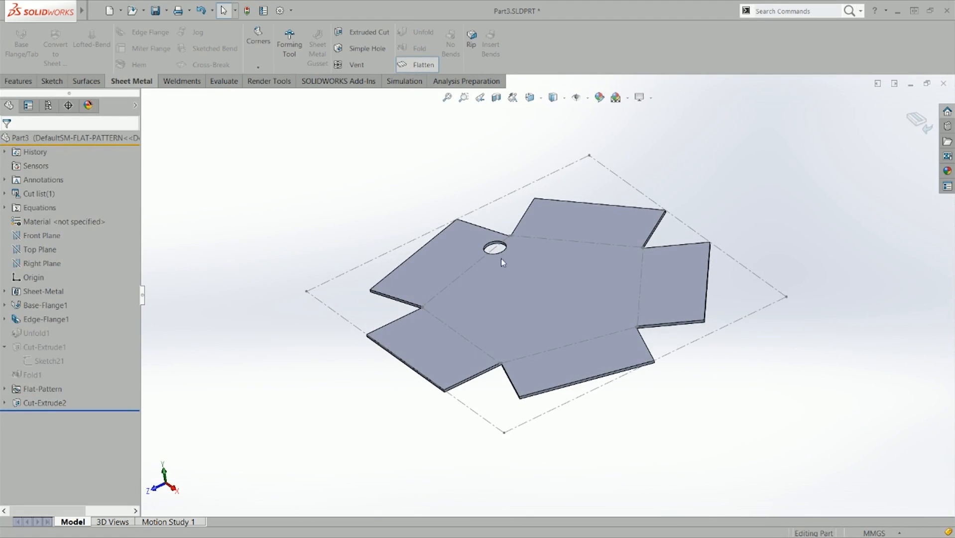
Exit the flattened state and unsuppress Unfold1, Cut-Extrude1 and Fold1 together.
{"action": "left_click", "coordinate": [424, 66]}
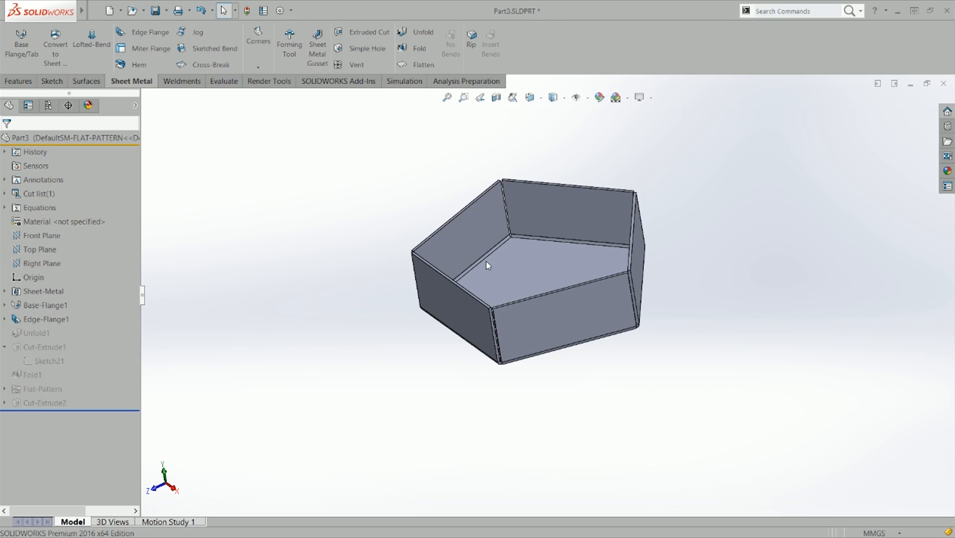
{"action": "left_click", "coordinate": [33, 334]}
{"action": "left_click", "coordinate": [33, 375], "text": "shift"}
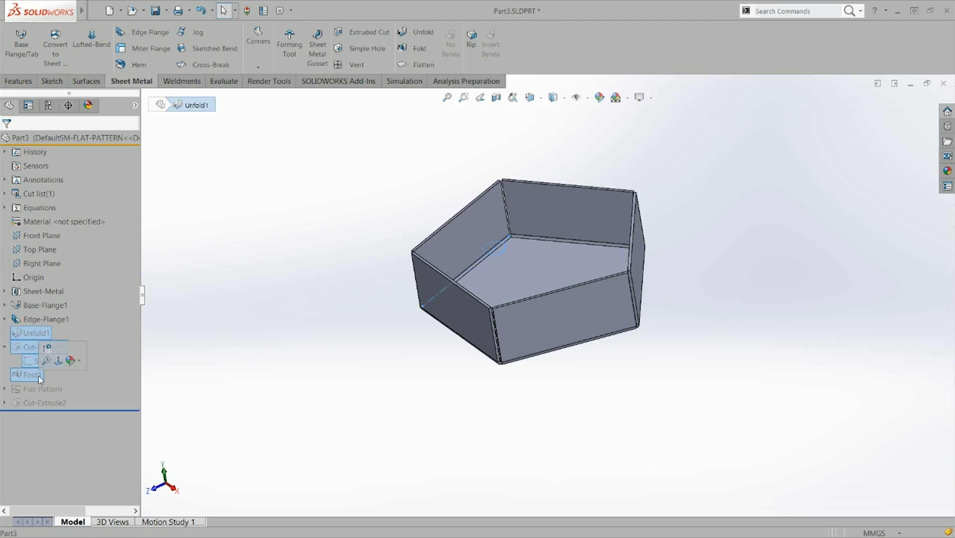
{"action": "left_click", "coordinate": [48, 349]}
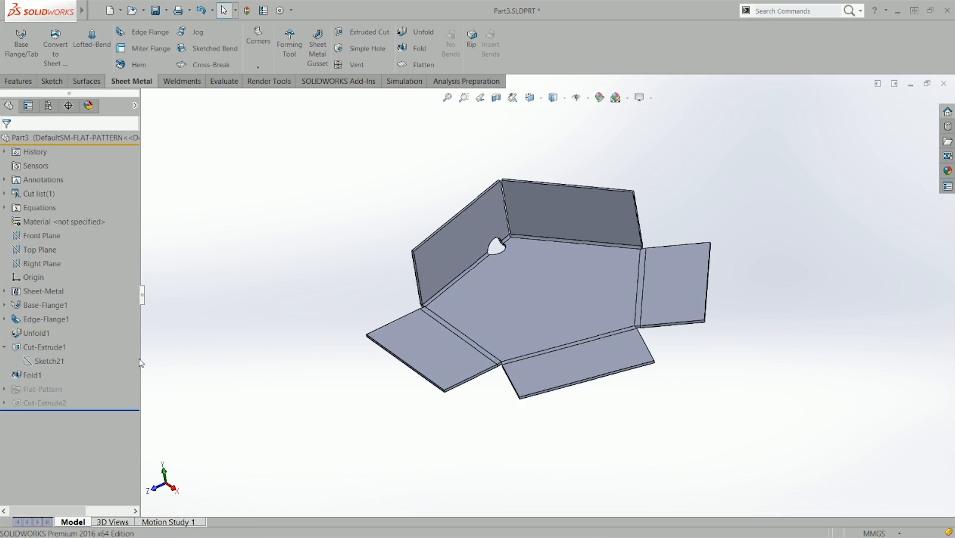
Edit Fold1 to collect all five edge bends so that every flange folds up.
{"action": "right_click", "coordinate": [23, 377]}
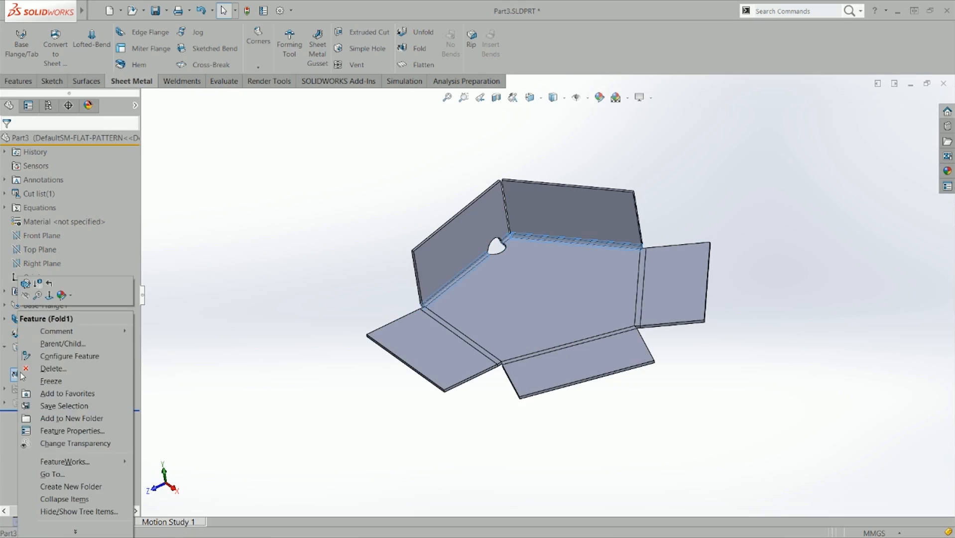
{"action": "left_click", "coordinate": [26, 283]}
{"action": "left_click", "coordinate": [70, 254]}
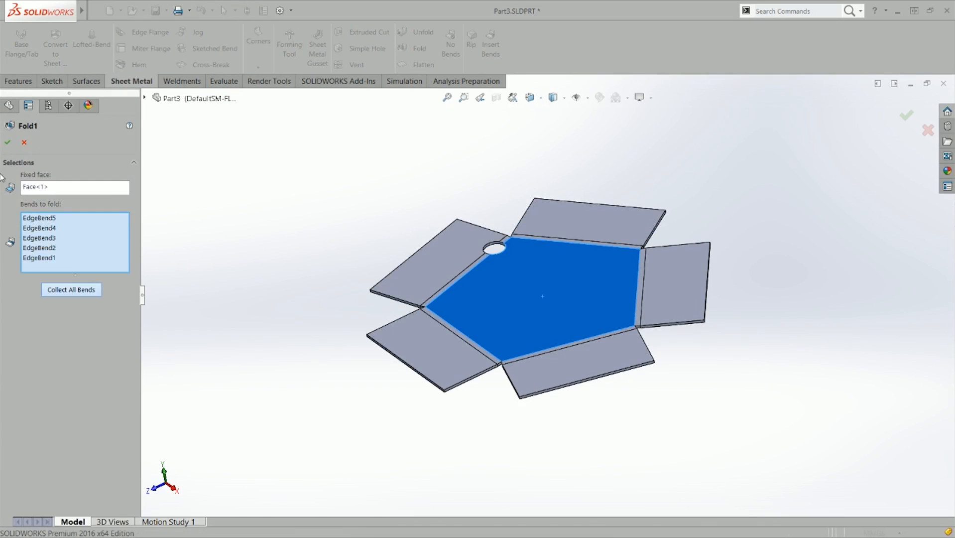
{"action": "left_click", "coordinate": [8, 142]}
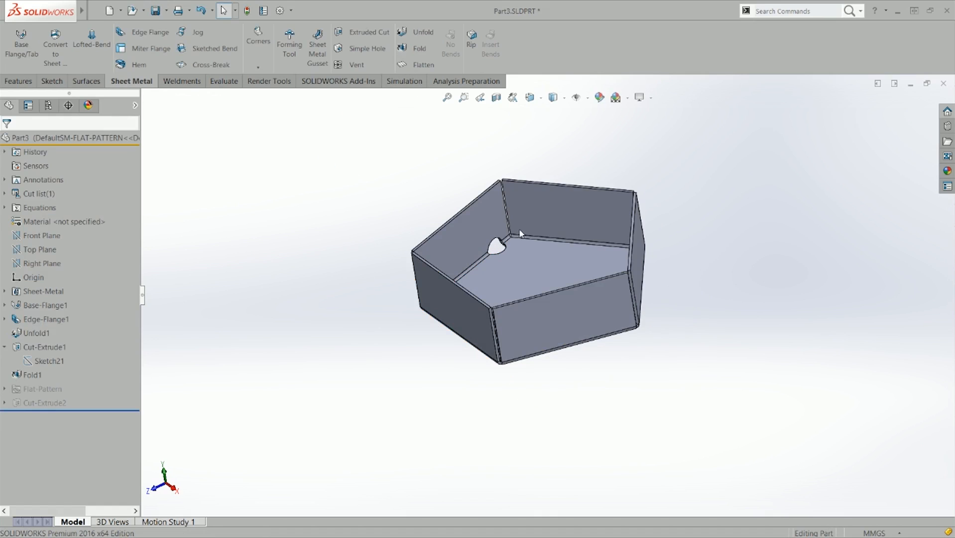
Flatten the part again and suppress Cut-Extrude2 in the flat pattern.
{"action": "left_click", "coordinate": [421, 65]}
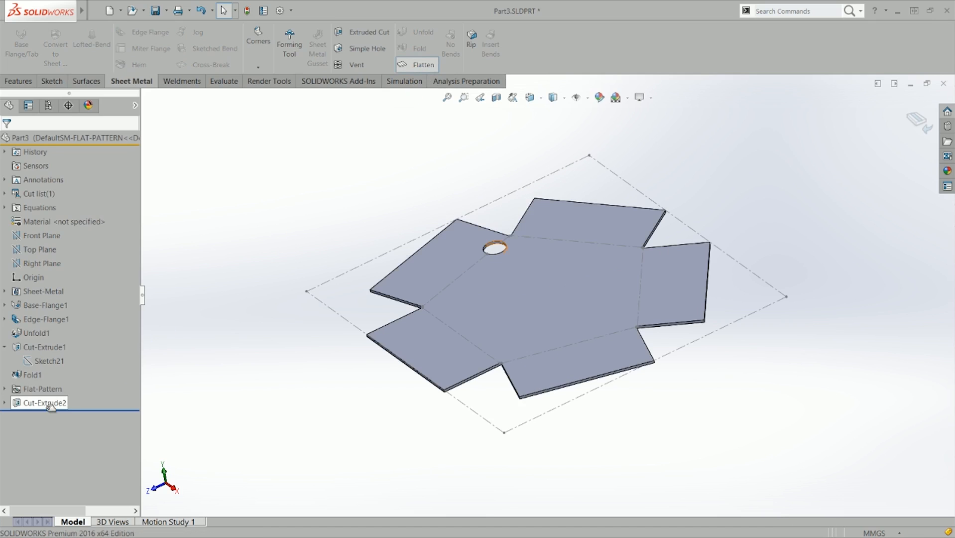
{"action": "left_click", "coordinate": [35, 405]}
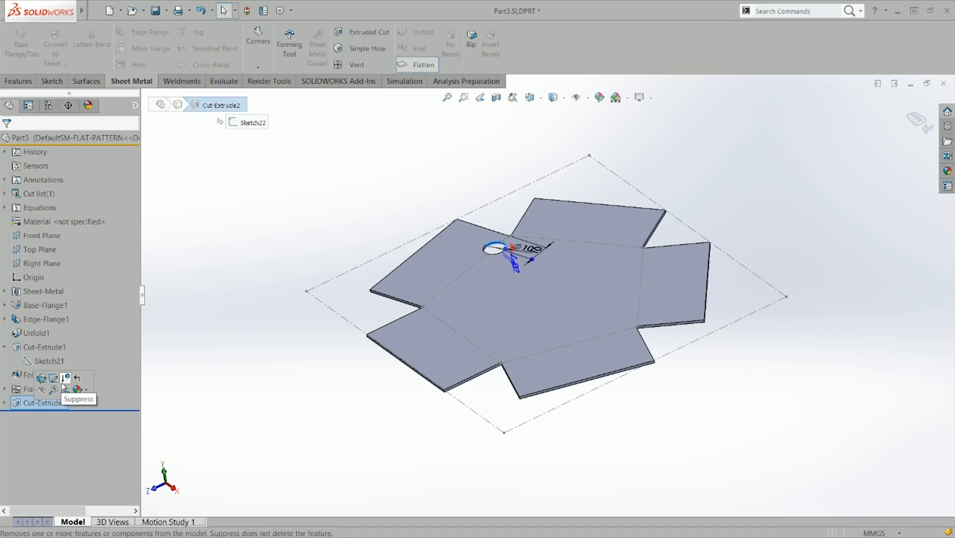
{"action": "left_click", "coordinate": [66, 379]}
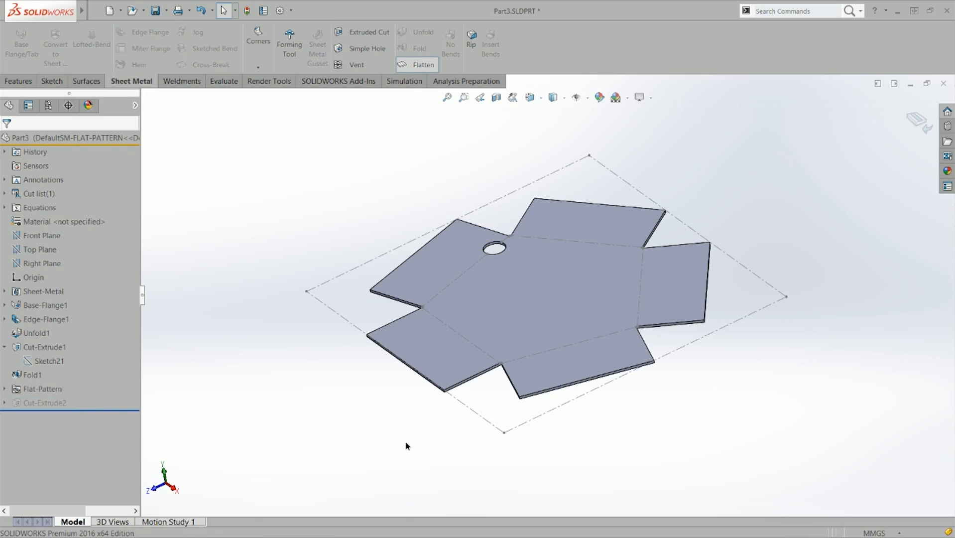
Export the flat pattern to DXF/DWG as sheet metal with only the geometry included, and save it.
{"action": "key", "text": "ctrl+5"}
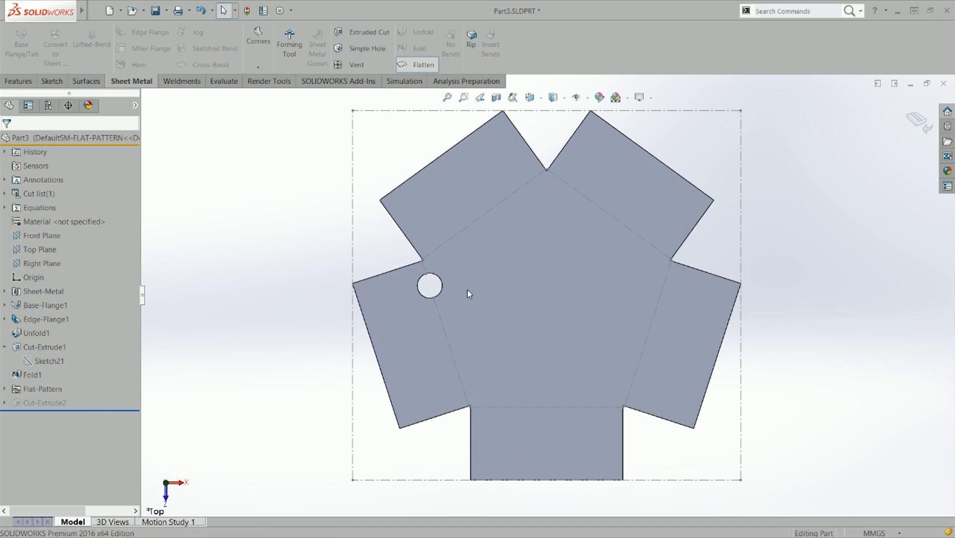
{"action": "right_click", "coordinate": [469, 269]}
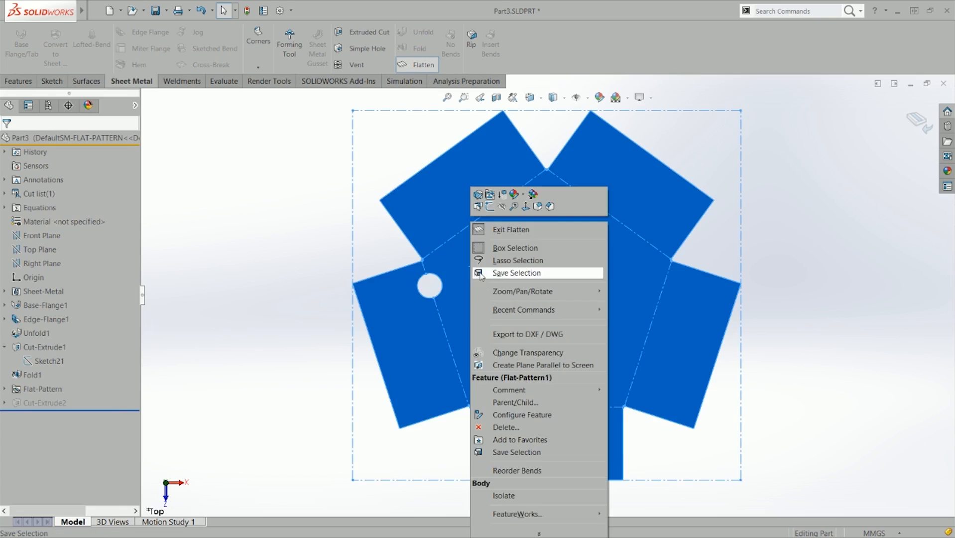
{"action": "left_click", "coordinate": [534, 335]}
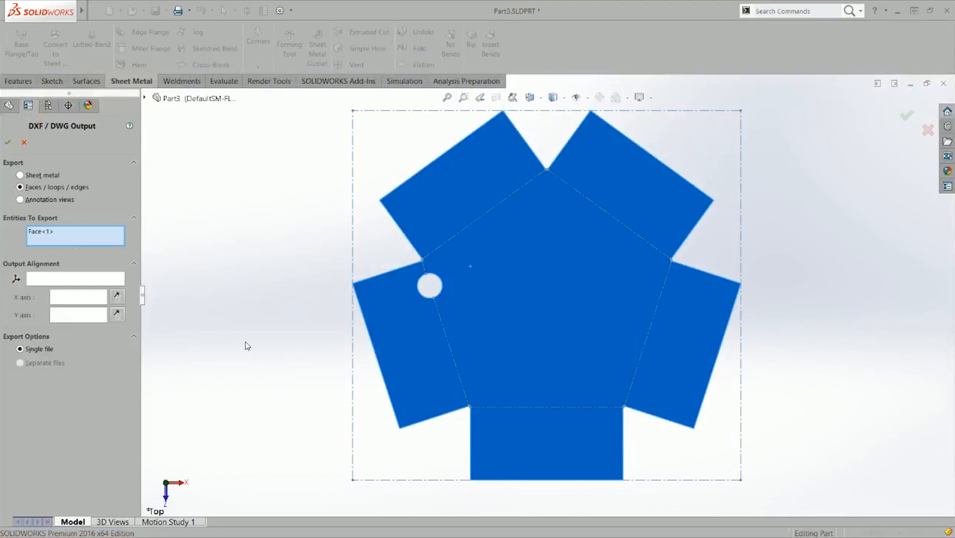
{"action": "left_click", "coordinate": [42, 176]}
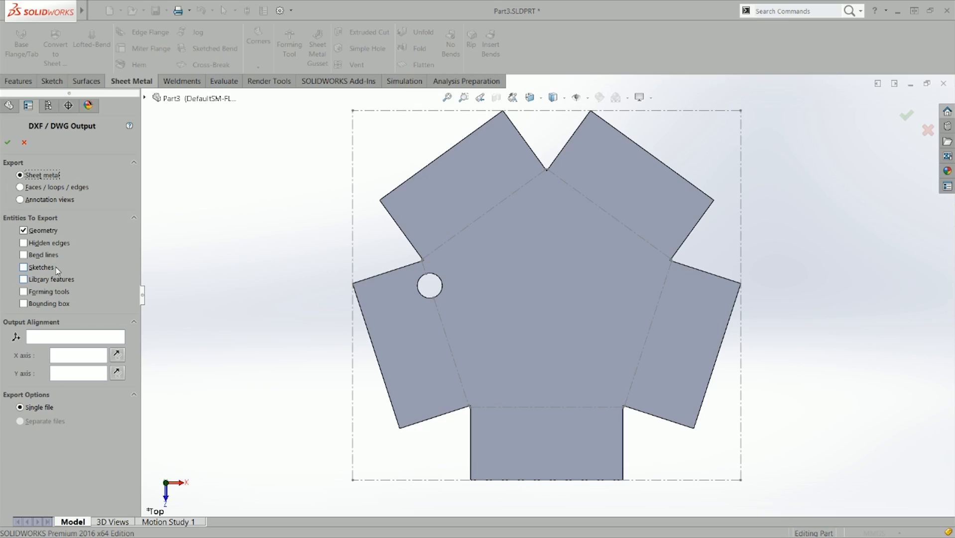
{"action": "left_click", "coordinate": [7, 142]}
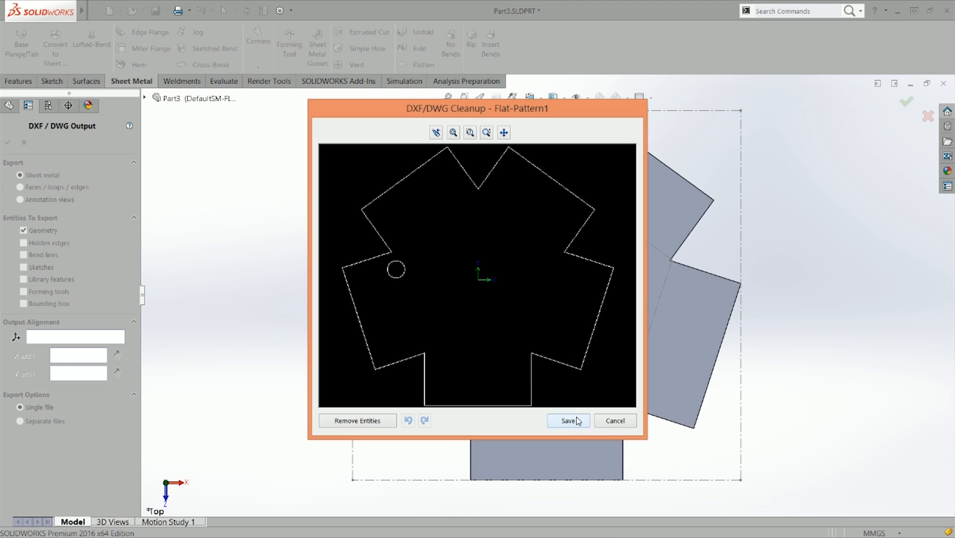
{"action": "left_click", "coordinate": [578, 421]}
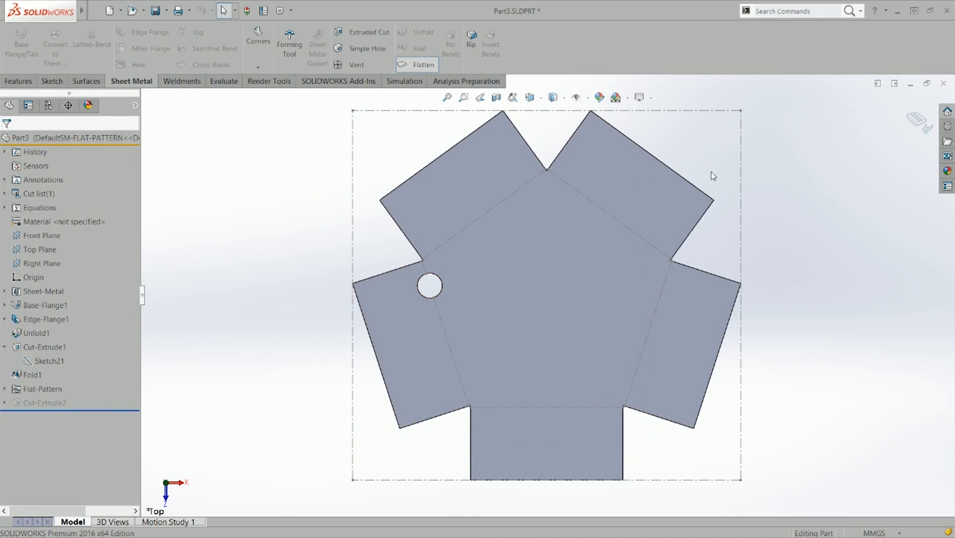
Exit the flattened state and examine the hole crossing the bend inside the folded box.
{"action": "left_click", "coordinate": [918, 122]}
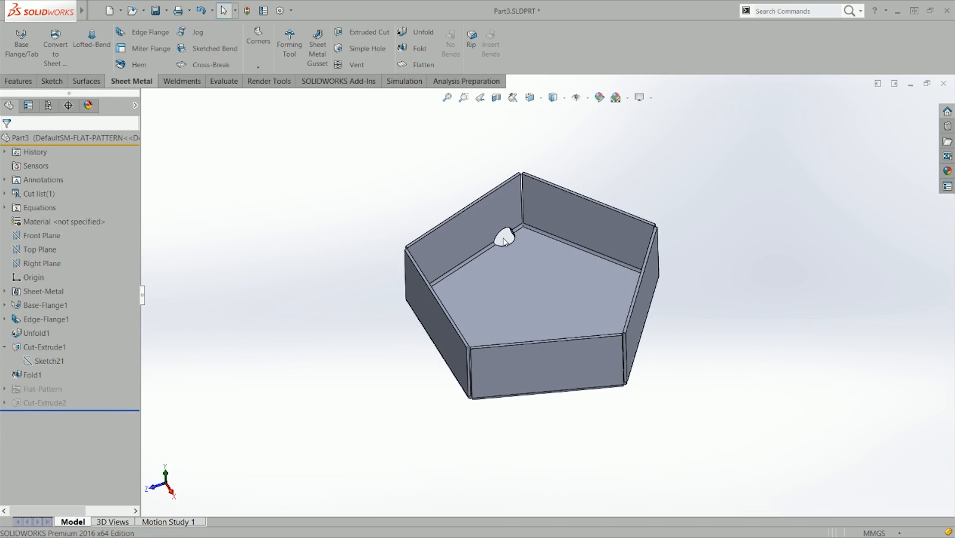
{"action": "scroll", "coordinate": [505, 241], "scroll_direction": "down", "scroll_amount": 5}
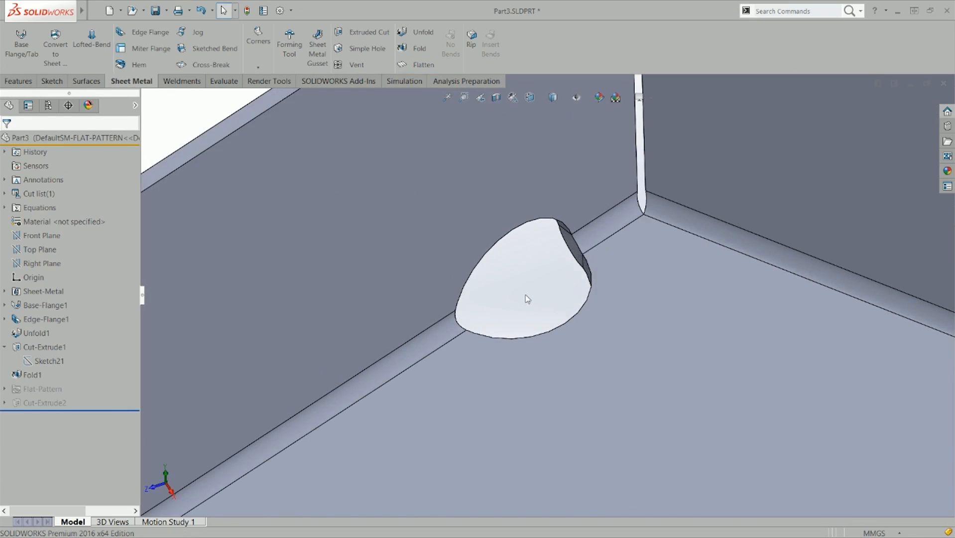
{"action": "middle_click_drag", "start_coordinate": [529, 310], "coordinate": [673, 260]}
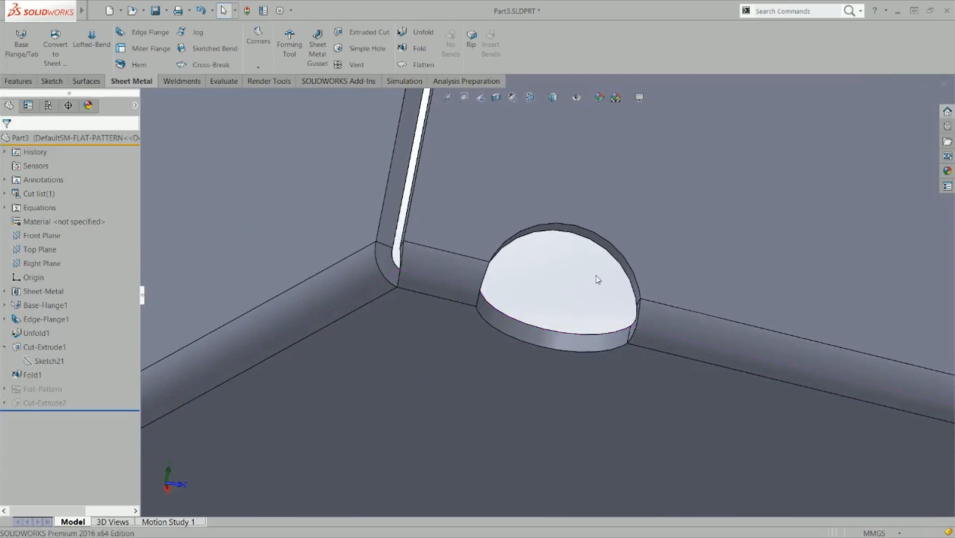
{"action": "right_click_drag", "start_coordinate": [612, 267], "coordinate": [707, 210]}
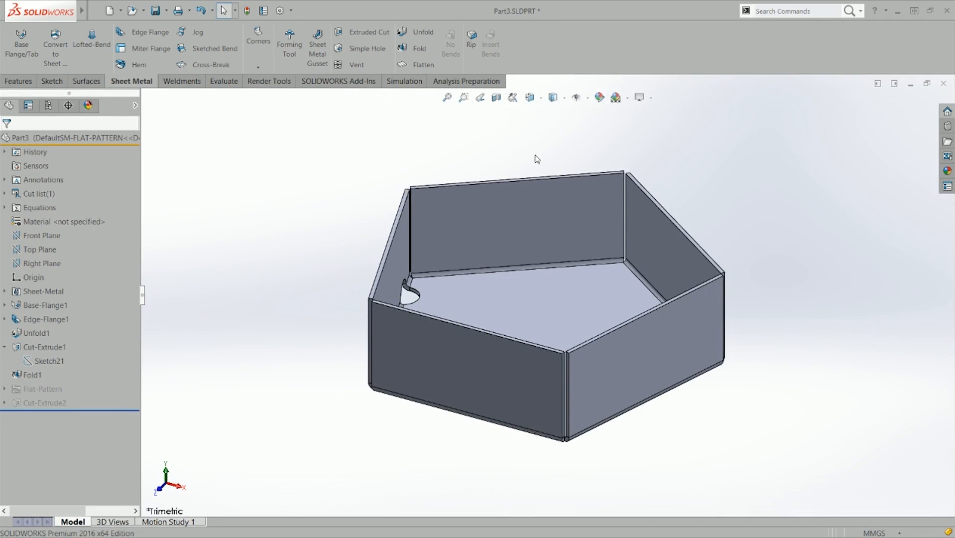
Flatten the part, suppress Unfold1, Cut-Extrude1 and Fold1, and unsuppress Cut-Extrude2.
{"action": "left_click", "coordinate": [419, 71]}
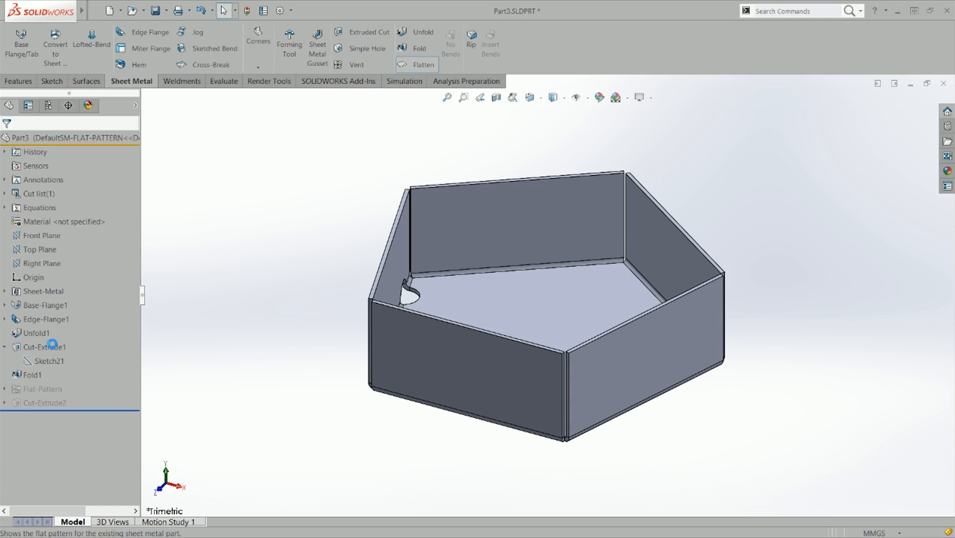
{"action": "left_click", "coordinate": [41, 337]}
{"action": "left_click", "coordinate": [33, 375], "text": "shift"}
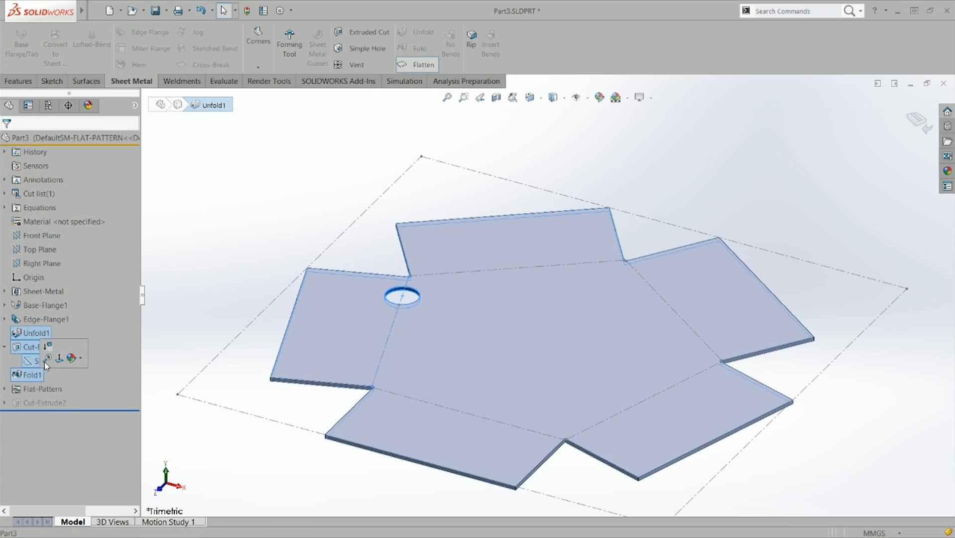
{"action": "left_click", "coordinate": [47, 356]}
{"action": "left_click", "coordinate": [44, 403]}
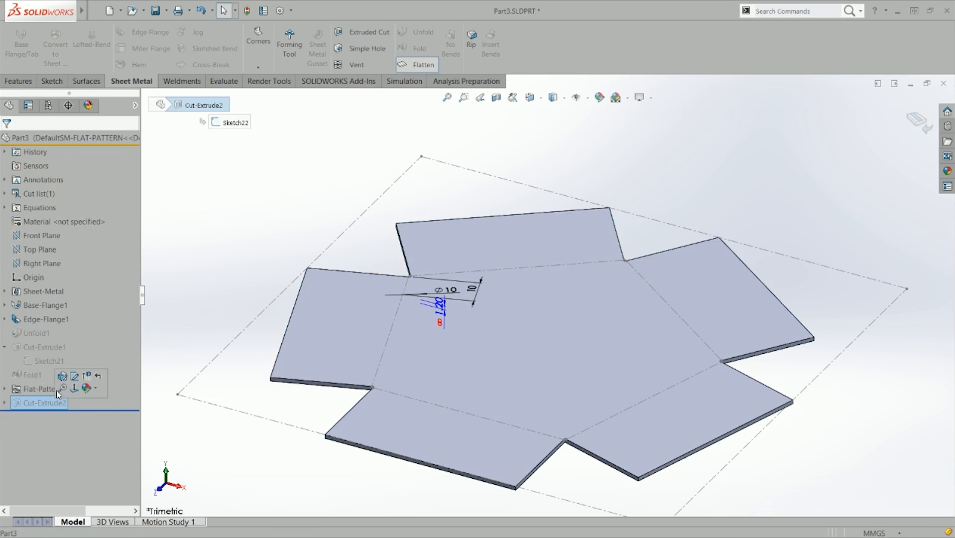
{"action": "left_click", "coordinate": [86, 377]}
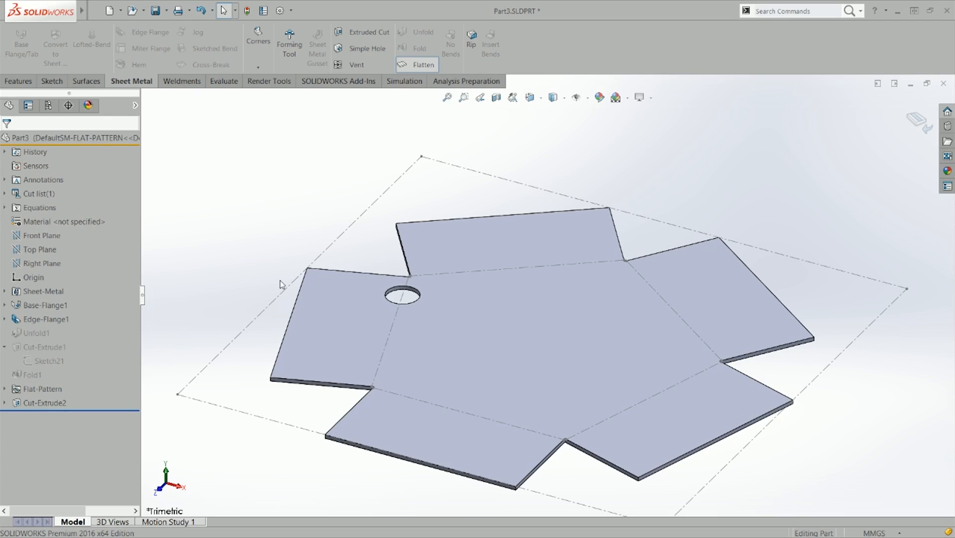
Exit the flattened state and inspect the bends of the folded pentagonal box.
{"action": "left_click", "coordinate": [419, 66]}
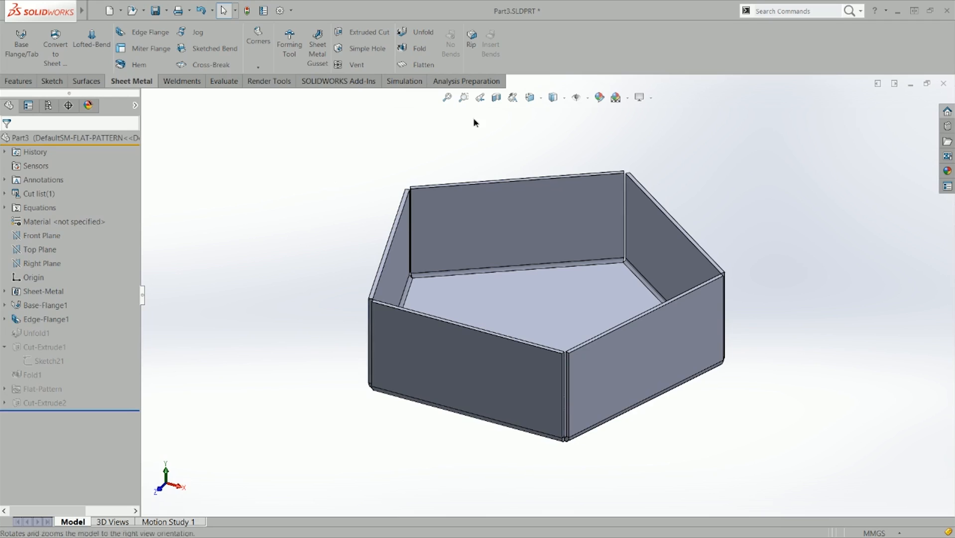
{"action": "key", "text": "ctrl+4"}
{"action": "key", "text": "ctrl+7"}
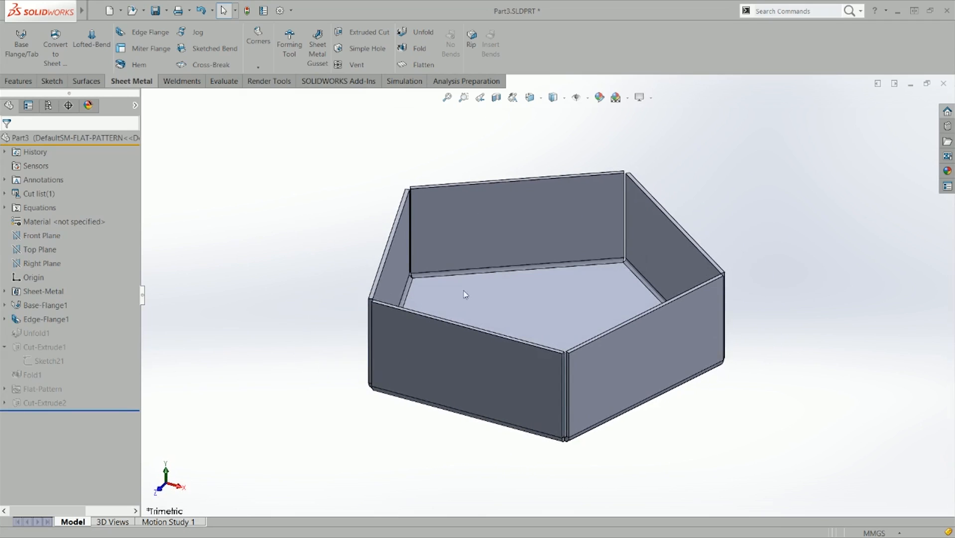
{"action": "middle_click_drag", "start_coordinate": [606, 222], "coordinate": [591, 263]}
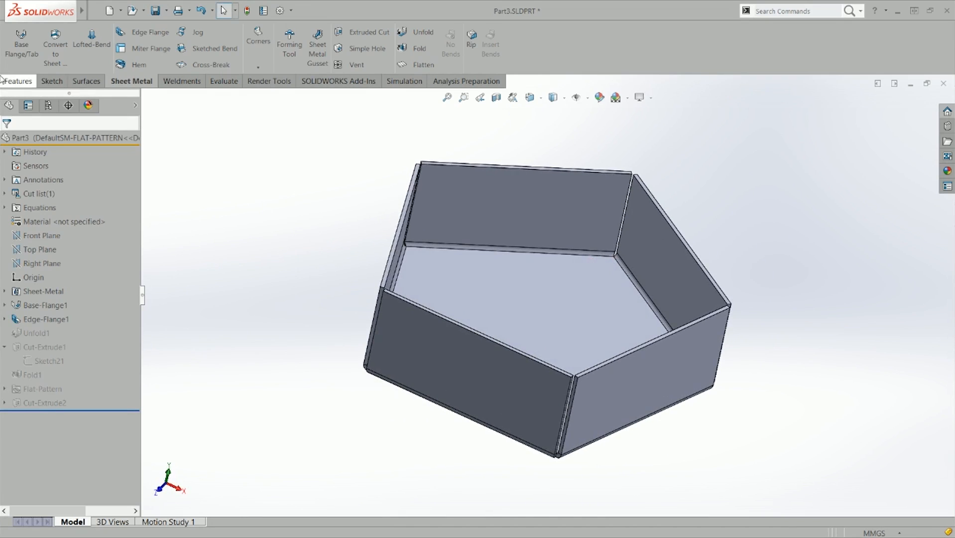
{"action": "left_click", "coordinate": [18, 81]}
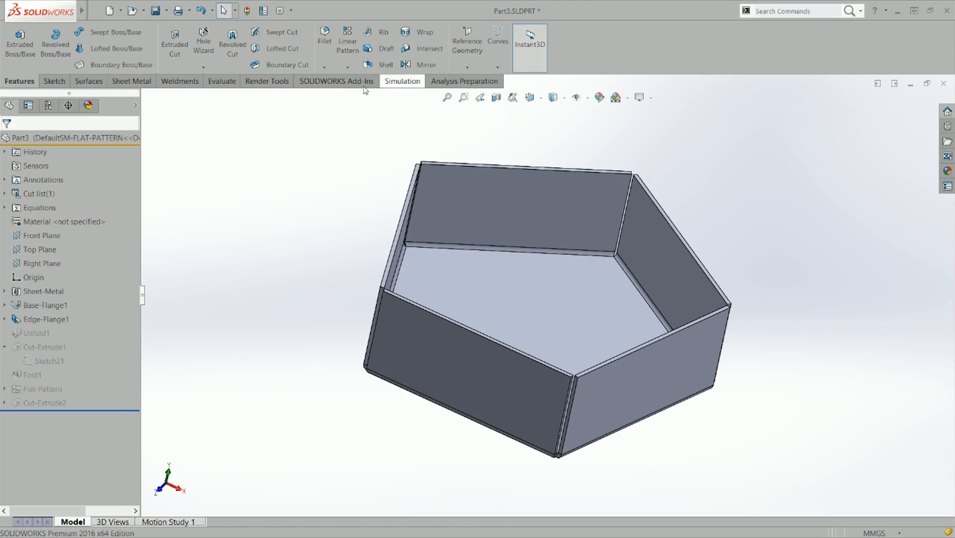
{"action": "left_click", "coordinate": [142, 84]}
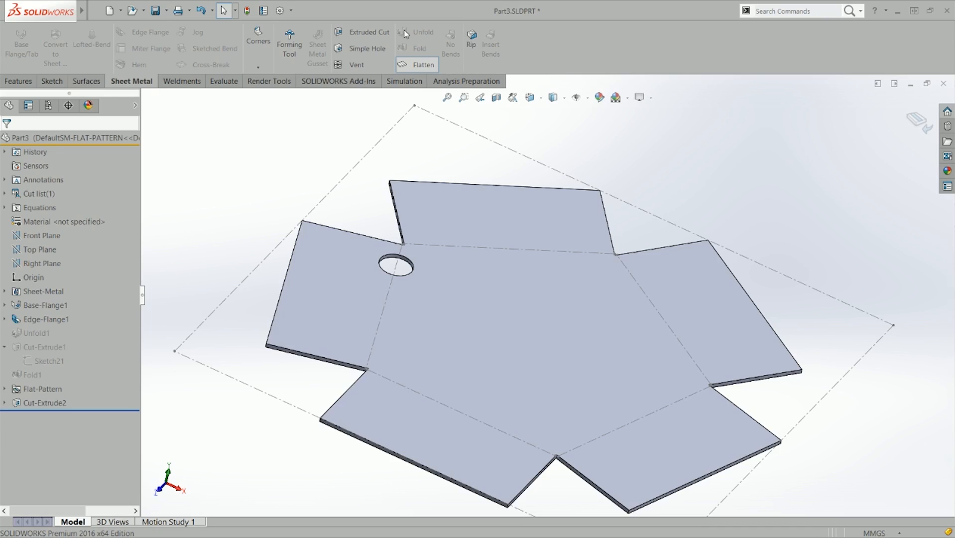
Toggle the part between its flattened and folded states to compare how Cut-Extrude2 behaves in each.
{"action": "left_click", "coordinate": [427, 67]}
{"action": "left_click", "coordinate": [413, 65]}
{"action": "middle_click_drag", "start_coordinate": [336, 247], "coordinate": [301, 280]}
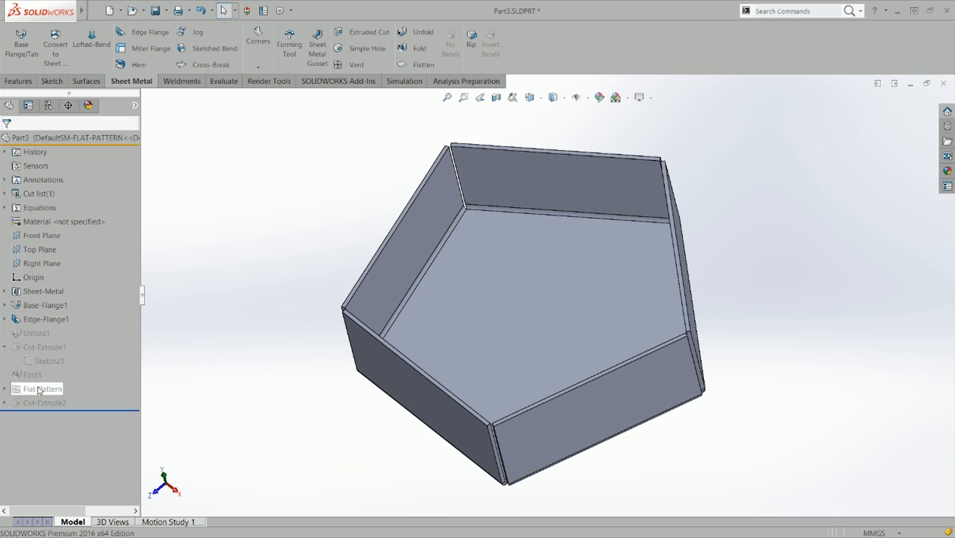
{"action": "left_click", "coordinate": [432, 69]}
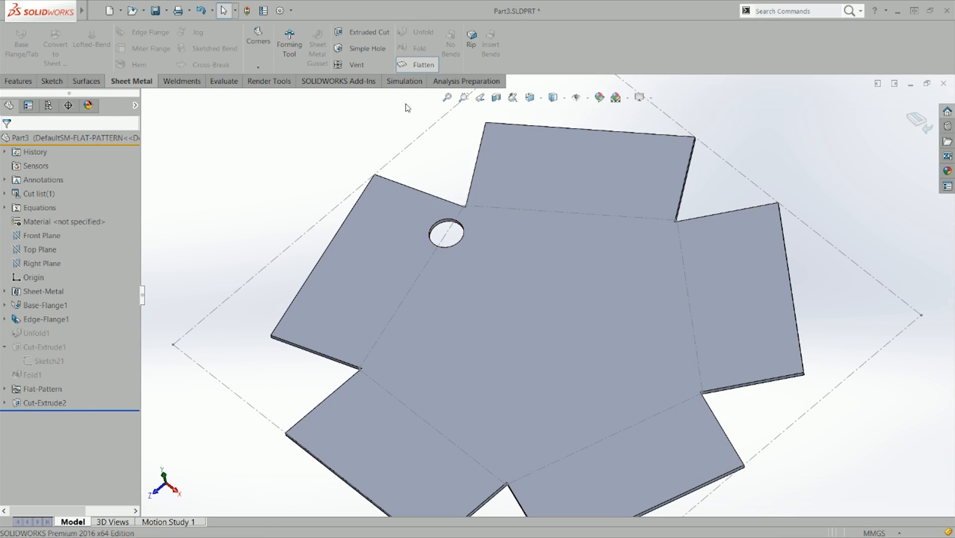
{"action": "left_click", "coordinate": [435, 69]}
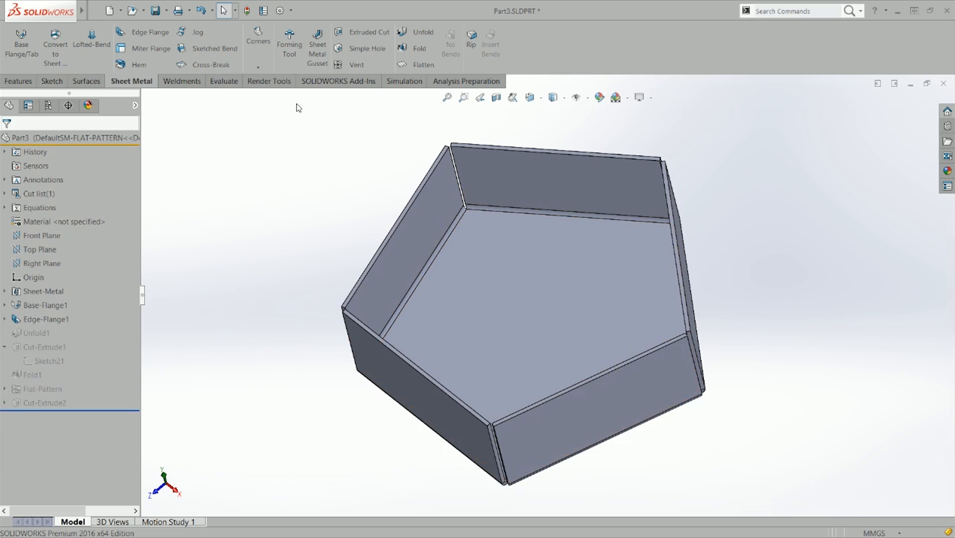
Unfold only EdgeBend2, using the box's inner bottom face as the fixed face.
{"action": "left_click", "coordinate": [416, 33]}
{"action": "left_click", "coordinate": [480, 263]}
{"action": "left_click", "coordinate": [445, 247]}
{"action": "left_click", "coordinate": [8, 143]}
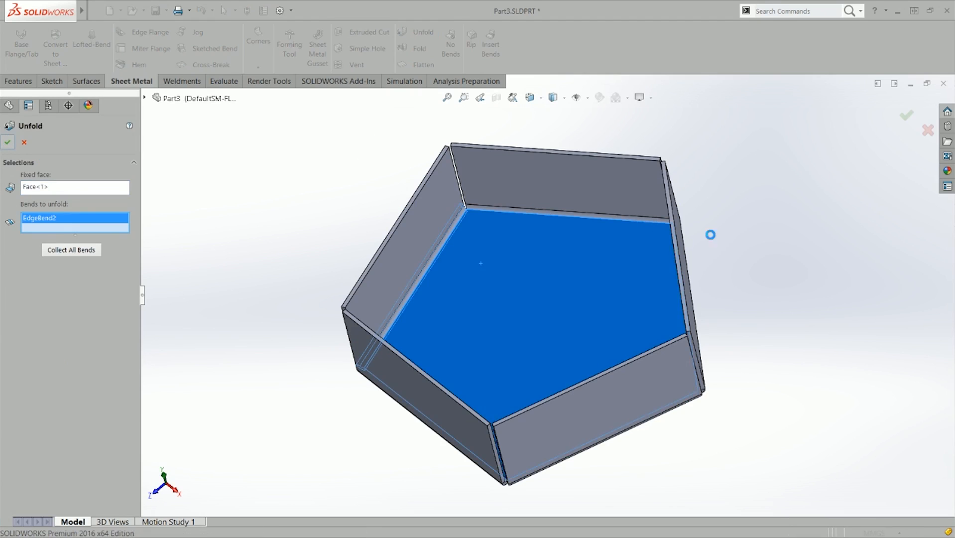
Open the extruded flanges folder among the forming tools in the Design Library.
{"action": "left_click", "coordinate": [948, 125]}
{"action": "left_click", "coordinate": [803, 142]}
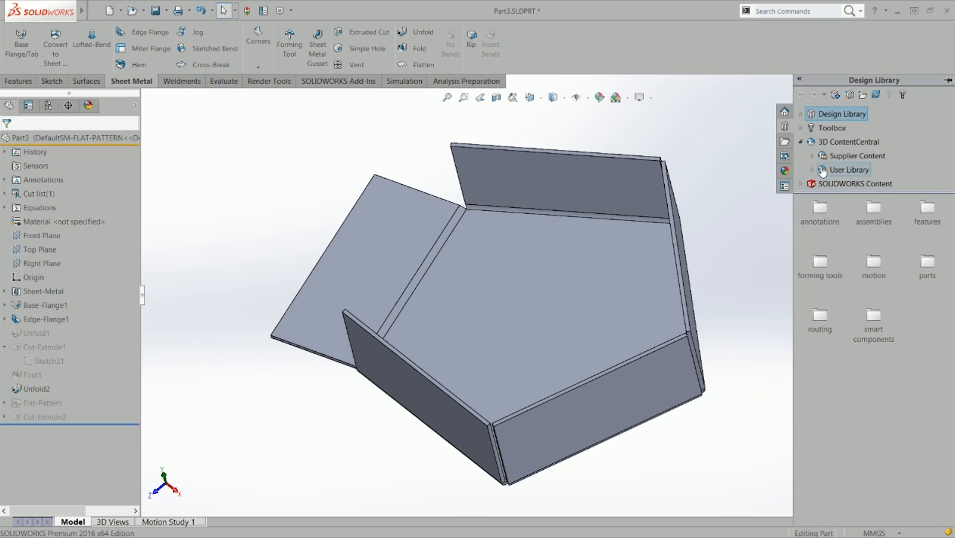
{"action": "left_click", "coordinate": [801, 141]}
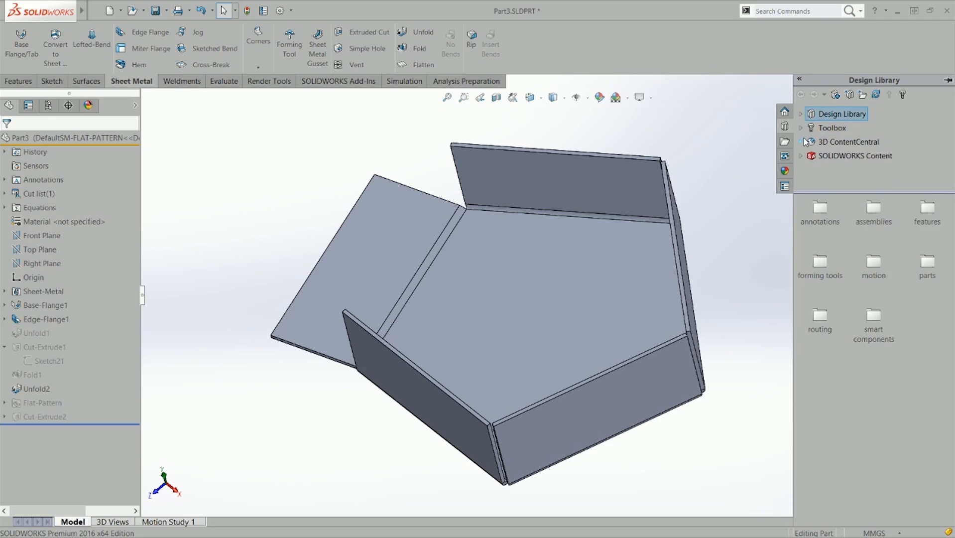
{"action": "left_click", "coordinate": [802, 114]}
{"action": "left_click", "coordinate": [853, 169]}
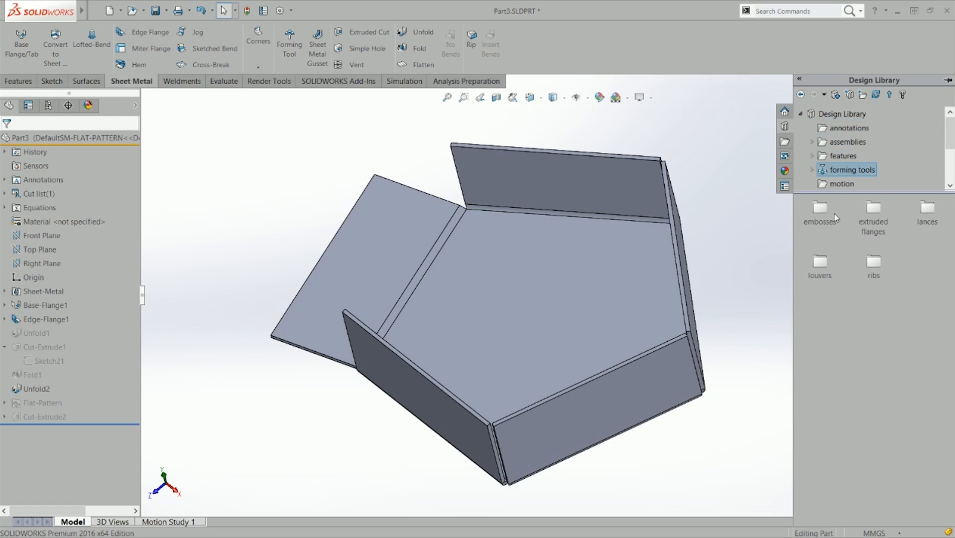
{"action": "double_click", "coordinate": [874, 213]}
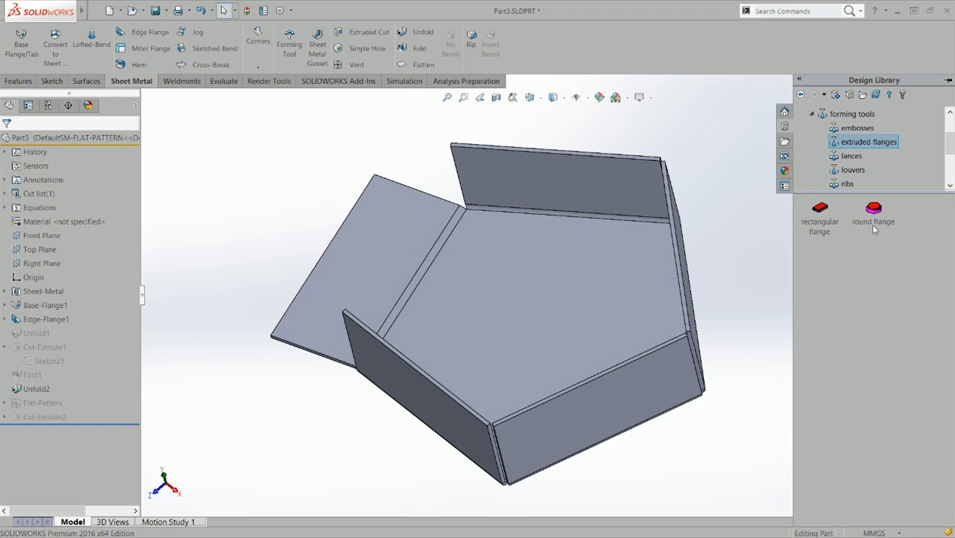
Place the bridge lance forming tool from the lances folder onto the unfolded flange's upper face.
{"action": "left_click", "coordinate": [852, 129]}
{"action": "left_click", "coordinate": [864, 142]}
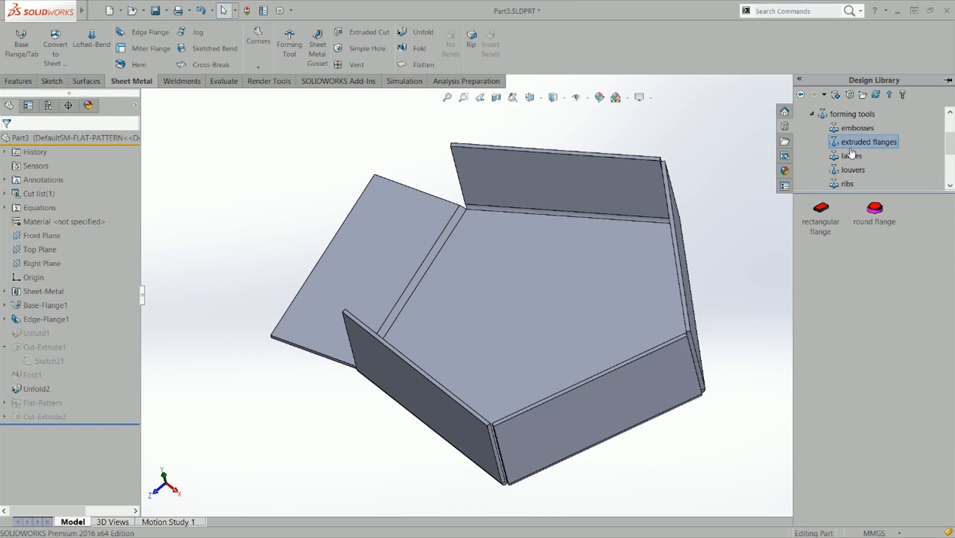
{"action": "left_click", "coordinate": [853, 170]}
{"action": "left_click", "coordinate": [851, 164]}
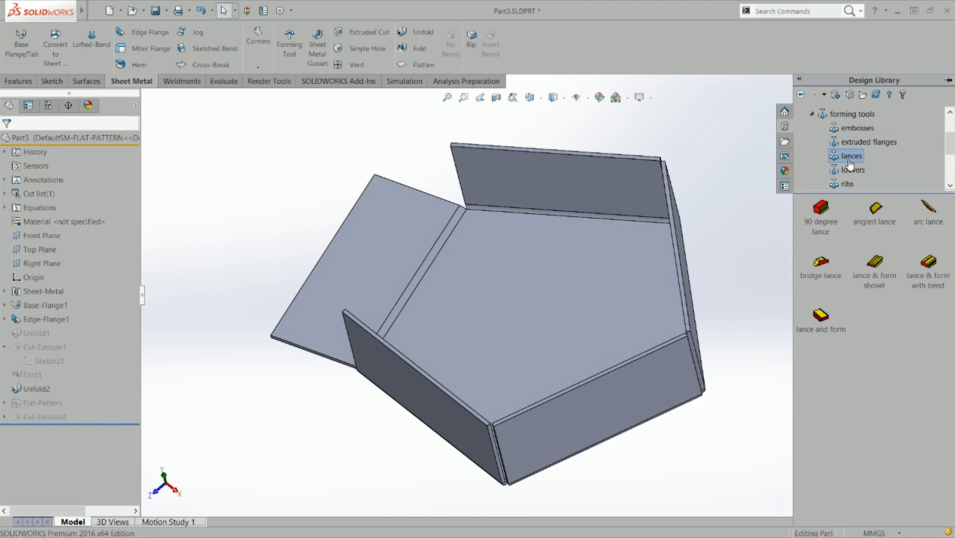
{"action": "left_click", "coordinate": [818, 276]}
{"action": "left_click_drag", "start_coordinate": [818, 277], "coordinate": [396, 244]}
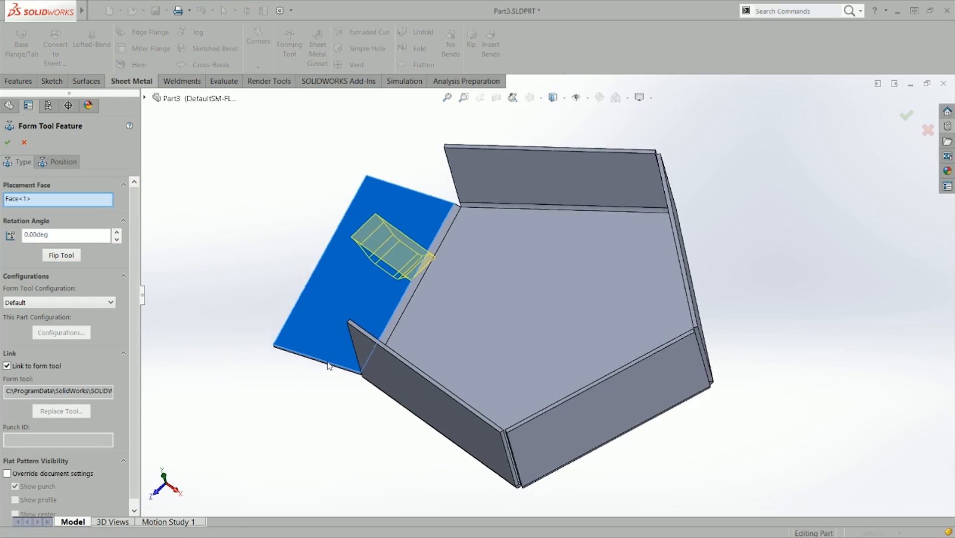
Make the construction line in the bridge lance's position sketch parallel to the flange's bend edge.
{"action": "left_click", "coordinate": [64, 163]}
{"action": "scroll", "coordinate": [415, 326], "scroll_direction": "down", "scroll_amount": 5}
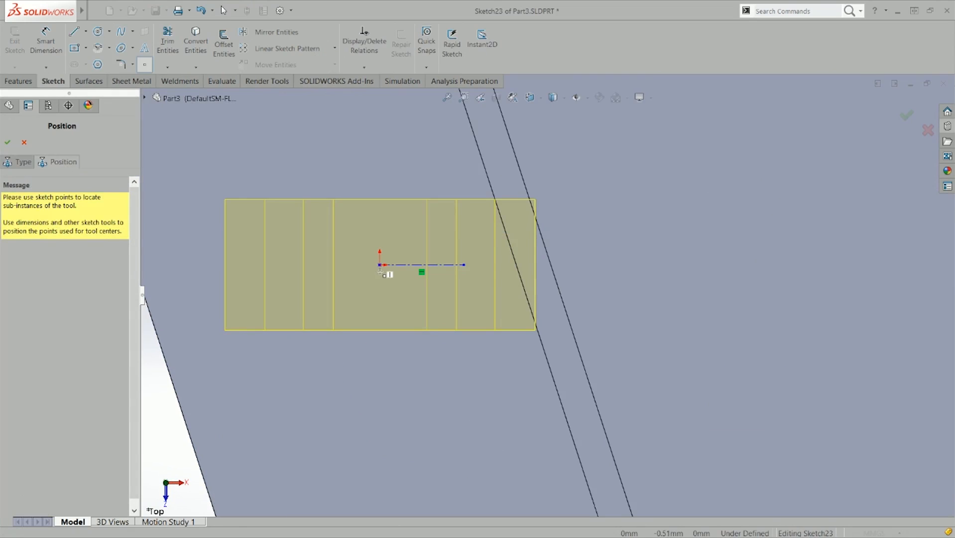
{"action": "left_click_drag", "start_coordinate": [466, 265], "coordinate": [472, 292]}
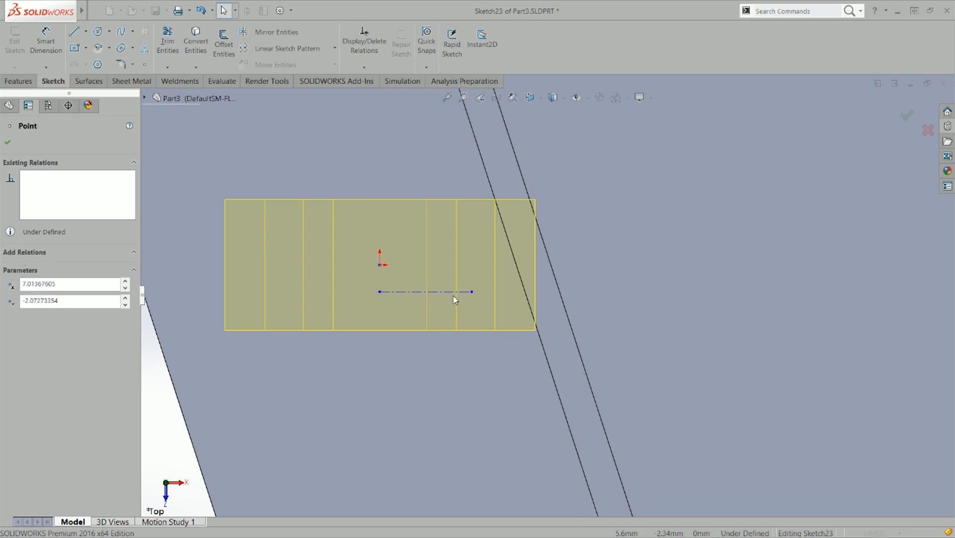
{"action": "left_click", "coordinate": [466, 292]}
{"action": "left_click", "coordinate": [520, 279], "text": "ctrl"}
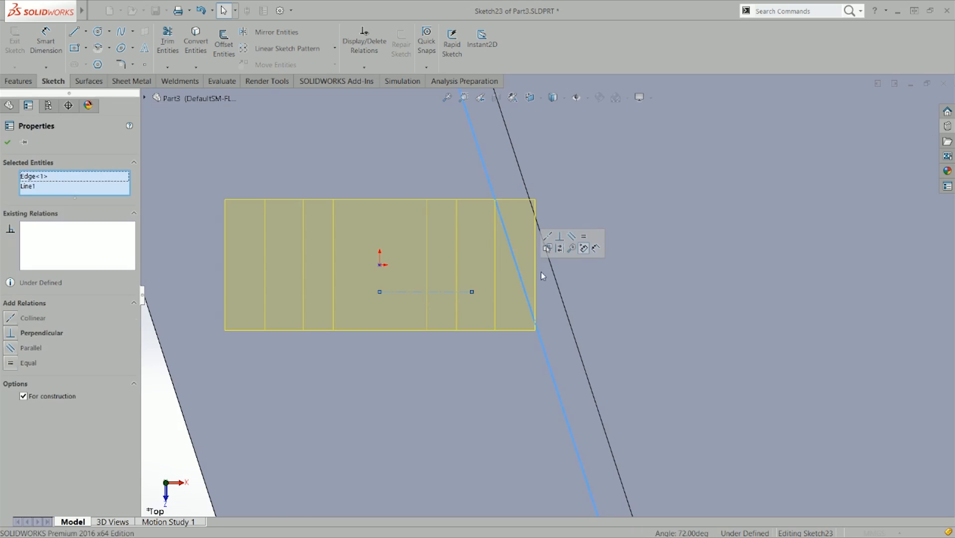
{"action": "left_click", "coordinate": [572, 236]}
Move the bridge lance's position point to about X 0.8, Y 1.16 and return to the form tool's type settings.
{"action": "mouse_move", "coordinate": [379, 265]}
{"action": "left_mouse_down"}
{"action": "mouse_move", "coordinate": [382, 293]}
{"action": "mouse_move", "coordinate": [378, 272]}
{"action": "mouse_move", "coordinate": [390, 256]}
{"action": "left_mouse_up"}
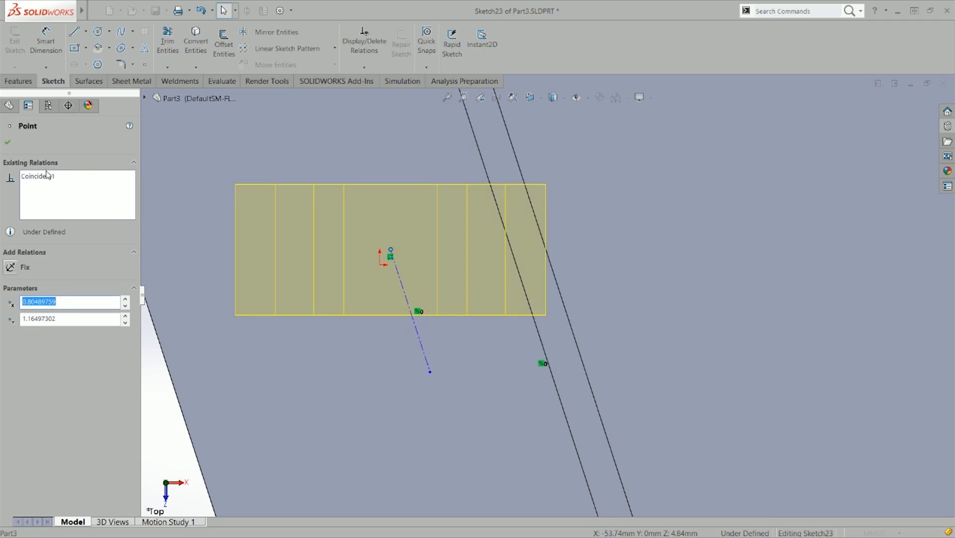
{"action": "left_click", "coordinate": [8, 143]}
{"action": "left_click", "coordinate": [11, 144]}
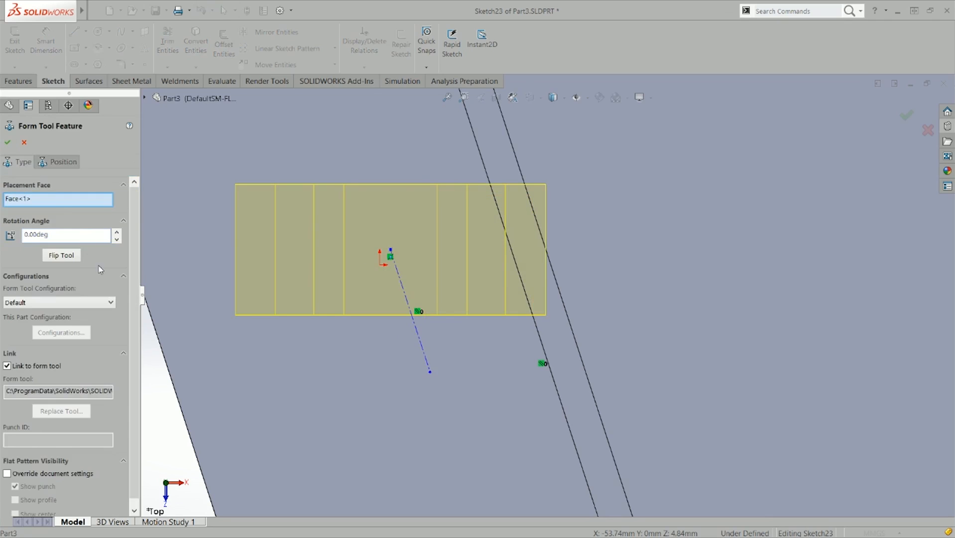
Set the bridge lance's rotation angle to 357 degrees and return to its position sketch.
{"action": "left_click", "coordinate": [116, 240]}
{"action": "left_click_drag", "start_coordinate": [55, 234], "coordinate": [7, 237]}
{"action": "left_click", "coordinate": [60, 166]}
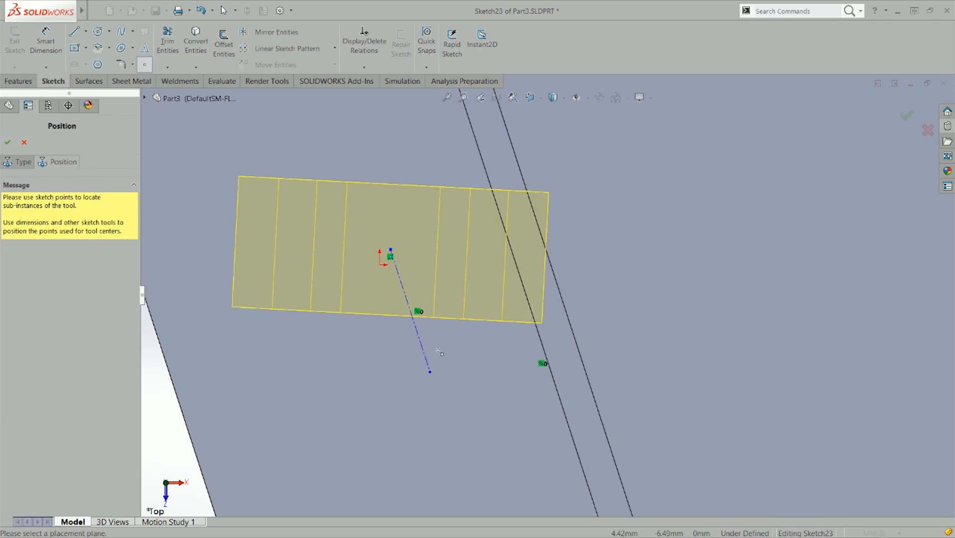
Move the construction line's free end to about X 0.88, Y -8.51 and return to the form tool's type settings.
{"action": "key", "text": "Escape"}
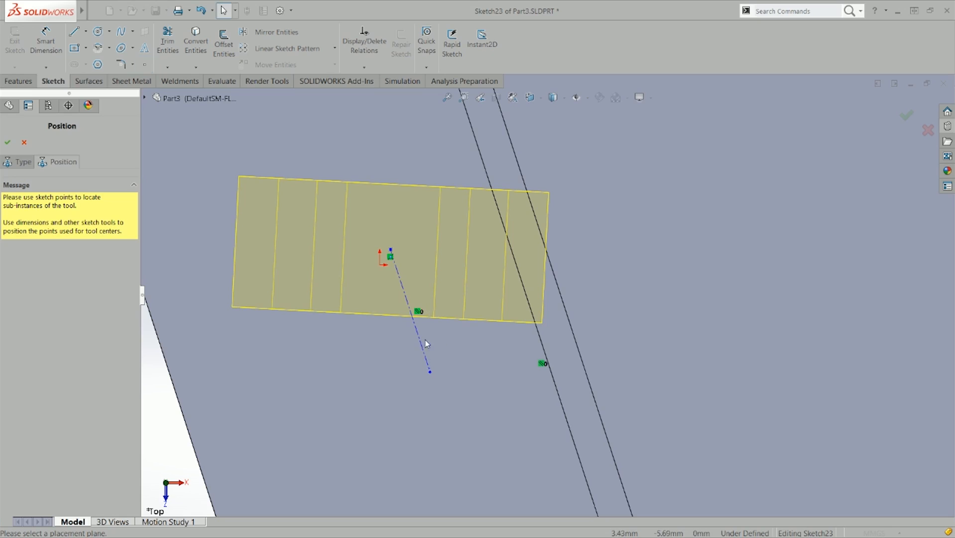
{"action": "mouse_move", "coordinate": [391, 256]}
{"action": "left_mouse_down"}
{"action": "mouse_move", "coordinate": [379, 272]}
{"action": "mouse_move", "coordinate": [413, 273]}
{"action": "mouse_move", "coordinate": [414, 250]}
{"action": "left_mouse_up"}
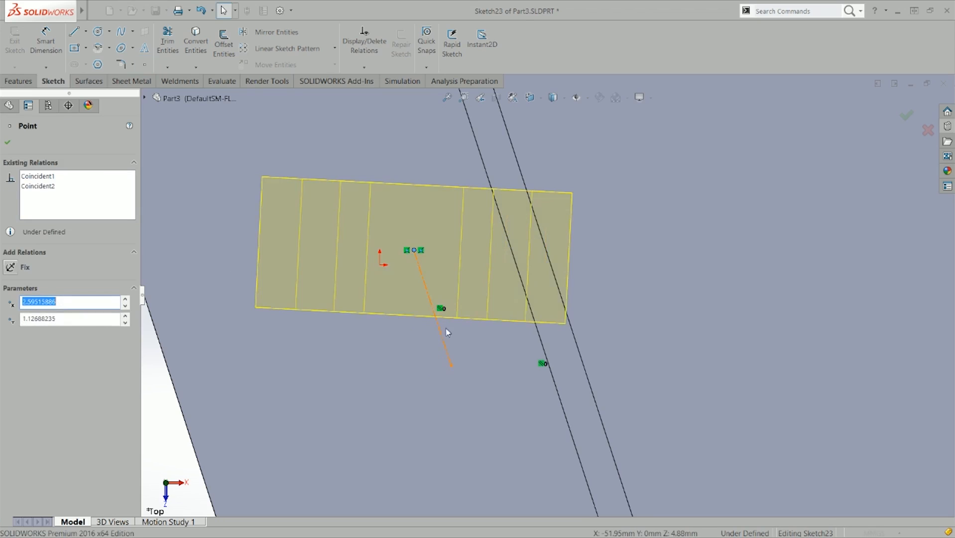
{"action": "left_click_drag", "start_coordinate": [450, 360], "coordinate": [391, 376]}
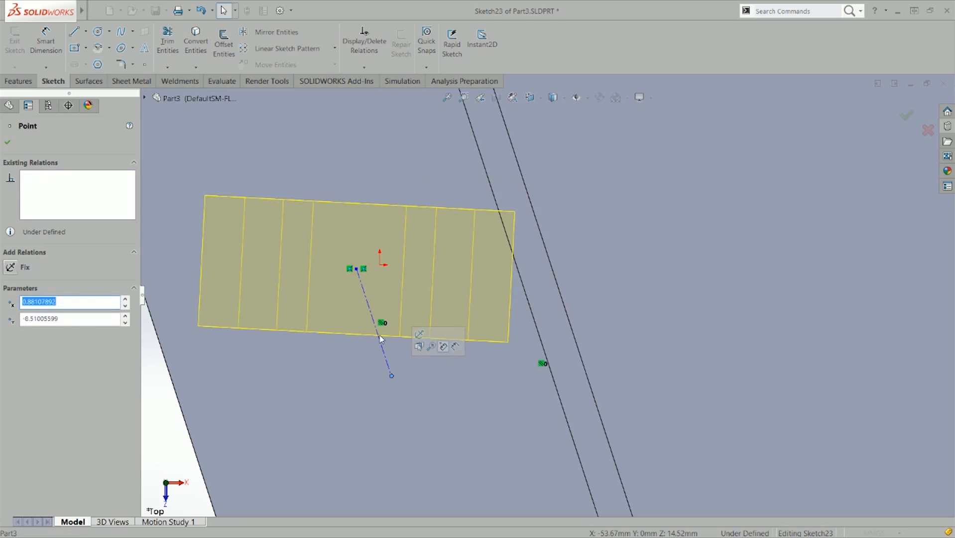
{"action": "left_click", "coordinate": [168, 182]}
{"action": "left_click", "coordinate": [22, 162]}
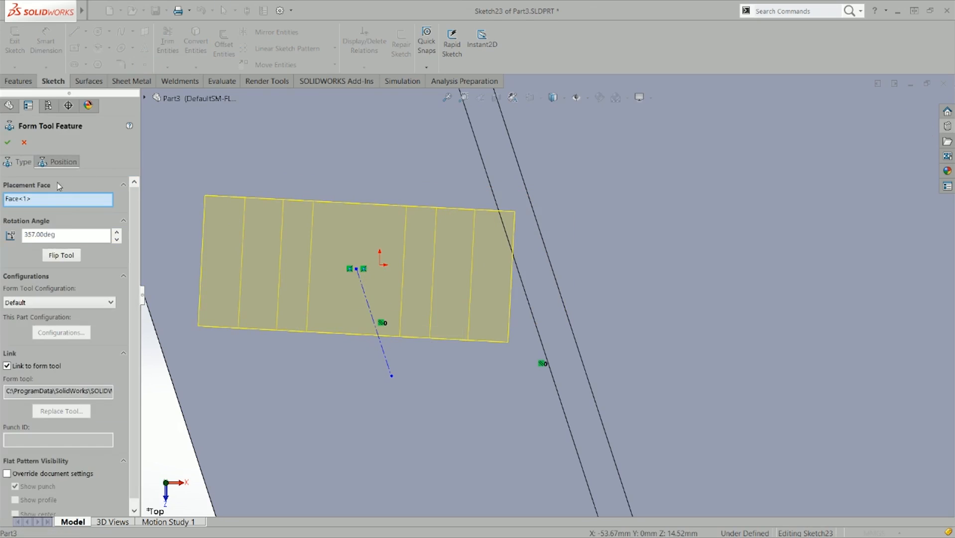
Try rotation angles of 45 and 30 degrees for the bridge lance.
{"action": "left_click", "coordinate": [117, 232]}
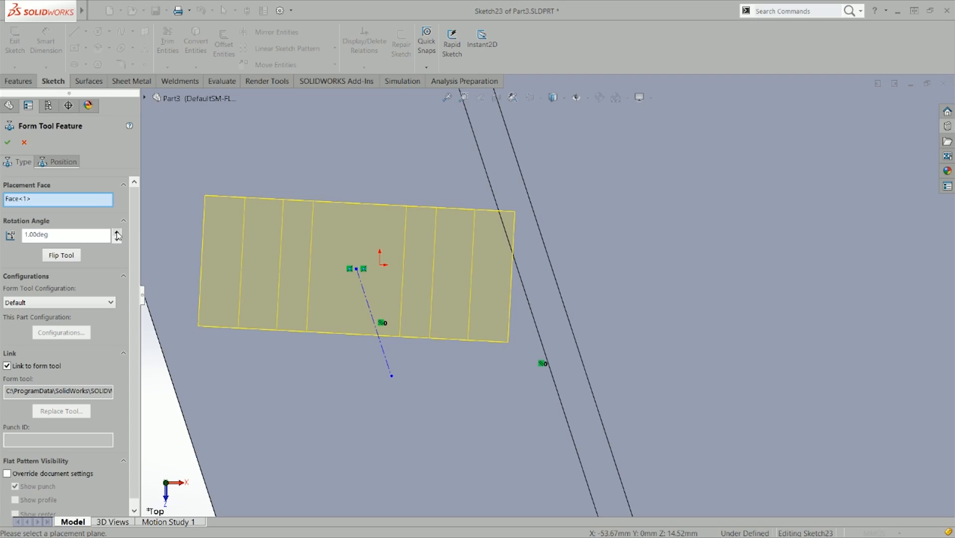
{"action": "left_click", "coordinate": [117, 232]}
{"action": "double_click", "coordinate": [87, 233]}
{"action": "type", "text": "45"}
{"action": "key", "text": "Return"}
{"action": "double_click", "coordinate": [61, 233]}
{"action": "type", "text": "30"}
{"action": "key", "text": "Return"}
Set the bridge lance's rotation angle to 110 degrees after trying 125 and 105, and accept the form tool feature.
{"action": "double_click", "coordinate": [56, 232]}
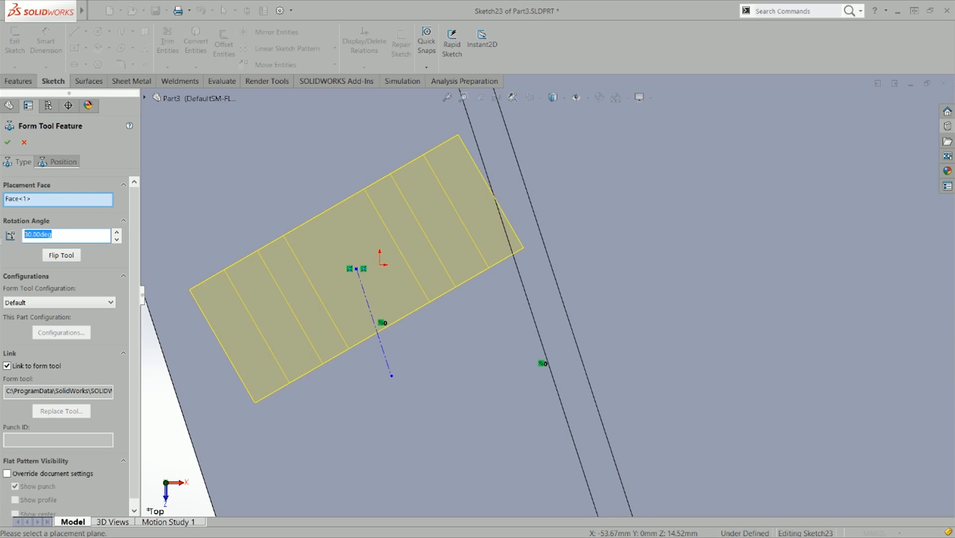
{"action": "type", "text": "90+35"}
{"action": "key", "text": "Return"}
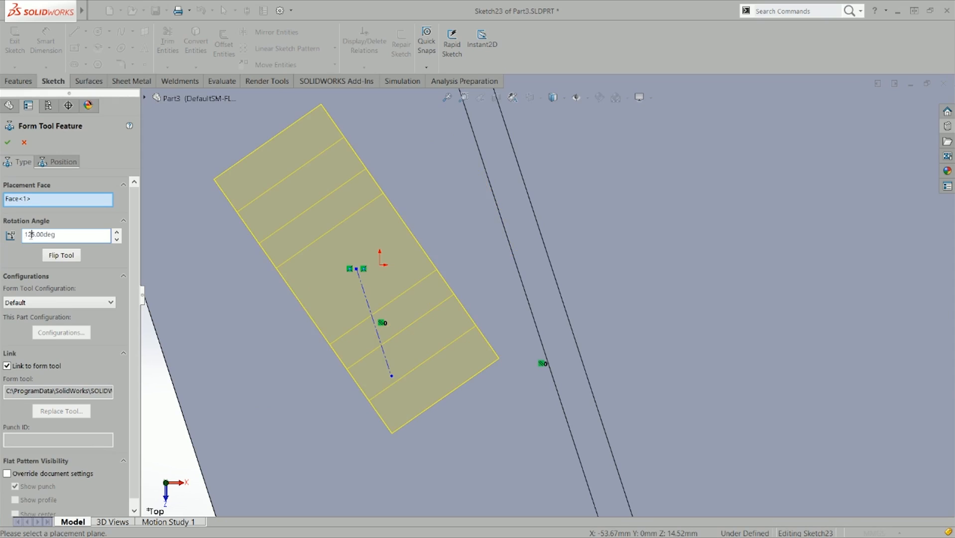
{"action": "type", "text": "1"}
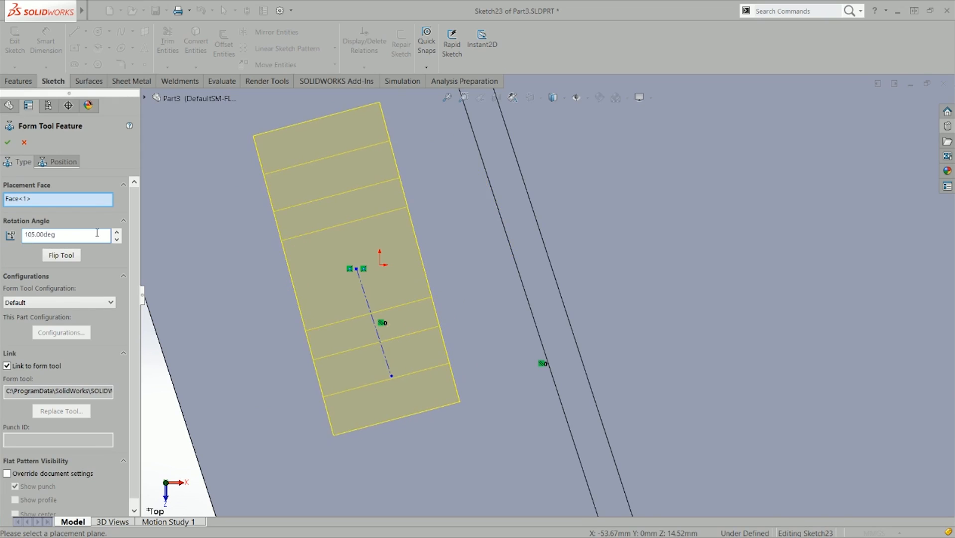
{"action": "key", "text": "BackSpace"}
{"action": "type", "text": "10"}
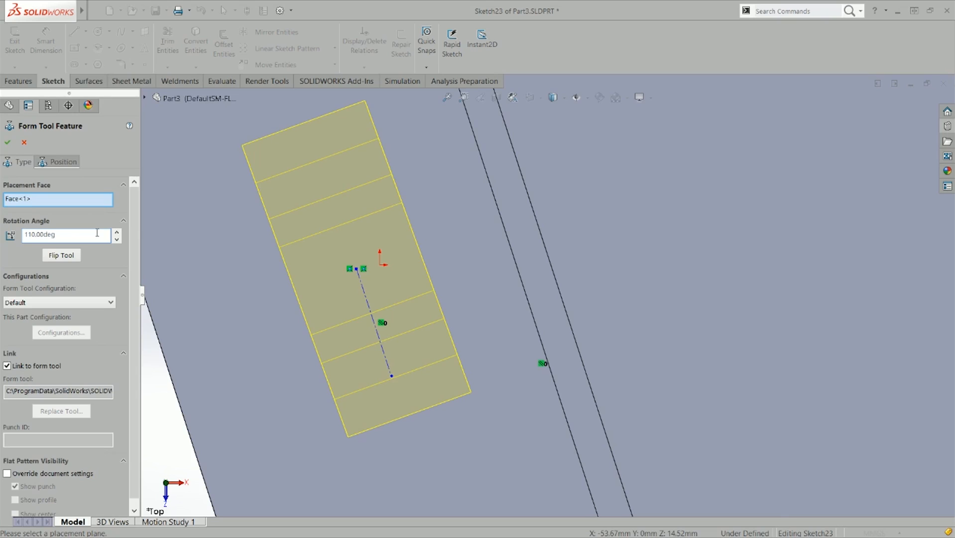
{"action": "scroll", "coordinate": [521, 177], "scroll_direction": "up", "scroll_amount": 5}
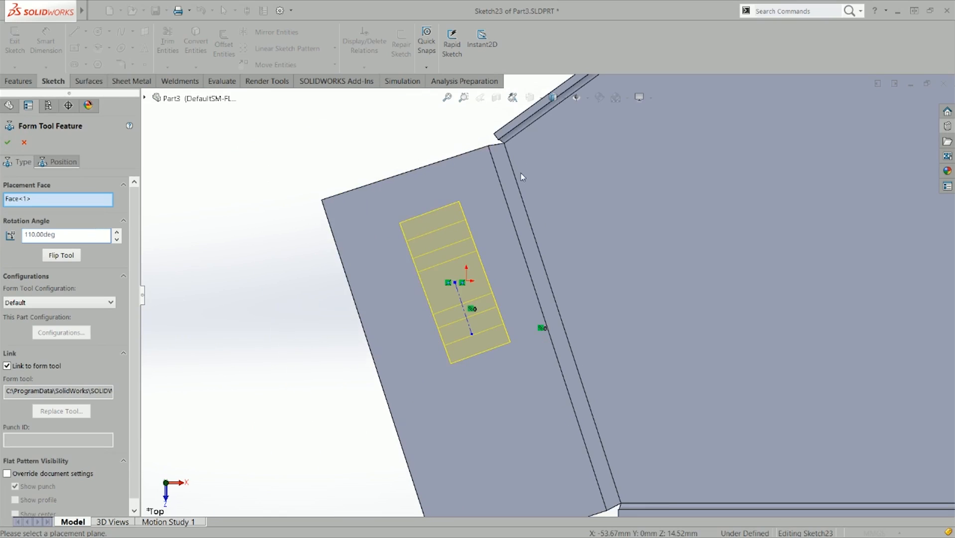
{"action": "scroll", "coordinate": [513, 204], "scroll_direction": "up", "scroll_amount": 5}
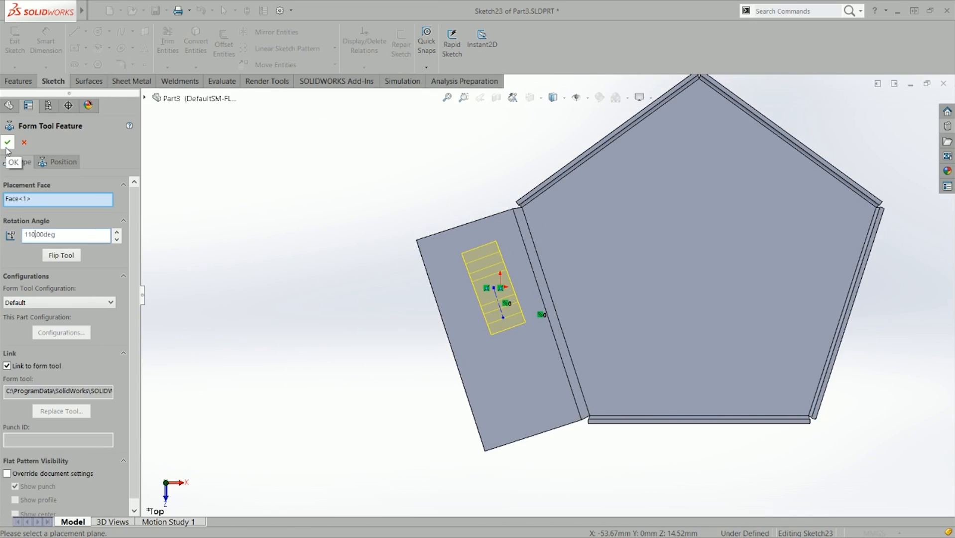
{"action": "key", "text": "Return"}
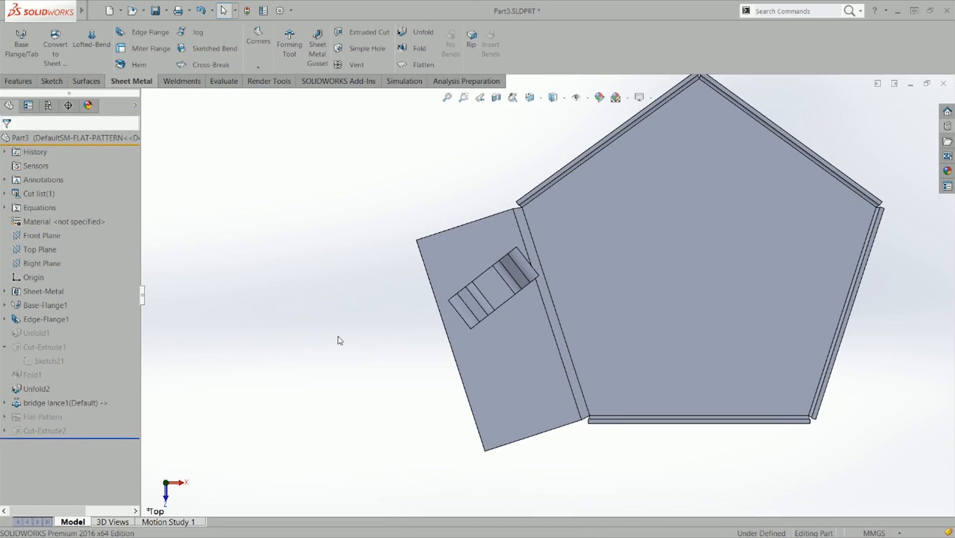
Reopen the bridge lance feature and check the angle and parallel relation of its position sketch's construction line.
{"action": "right_click", "coordinate": [75, 403]}
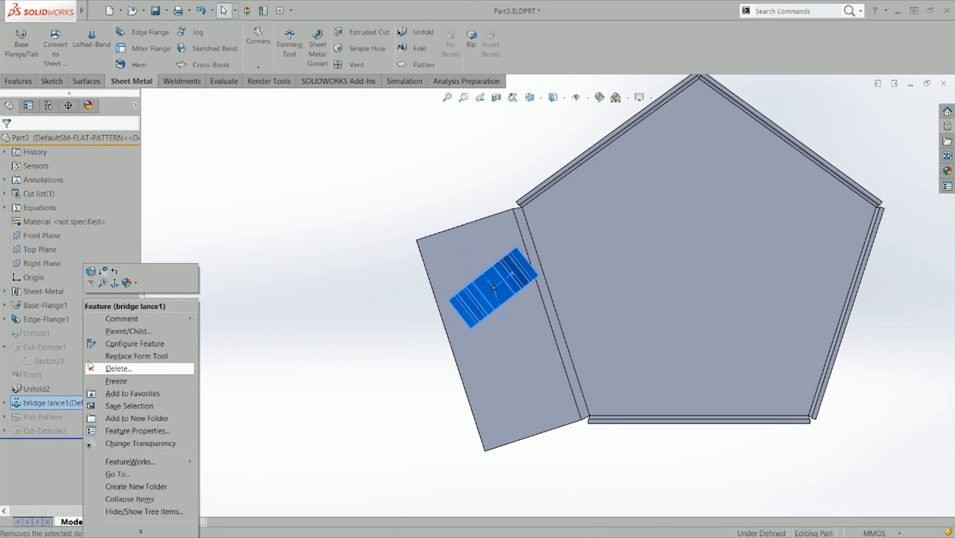
{"action": "left_click", "coordinate": [94, 276]}
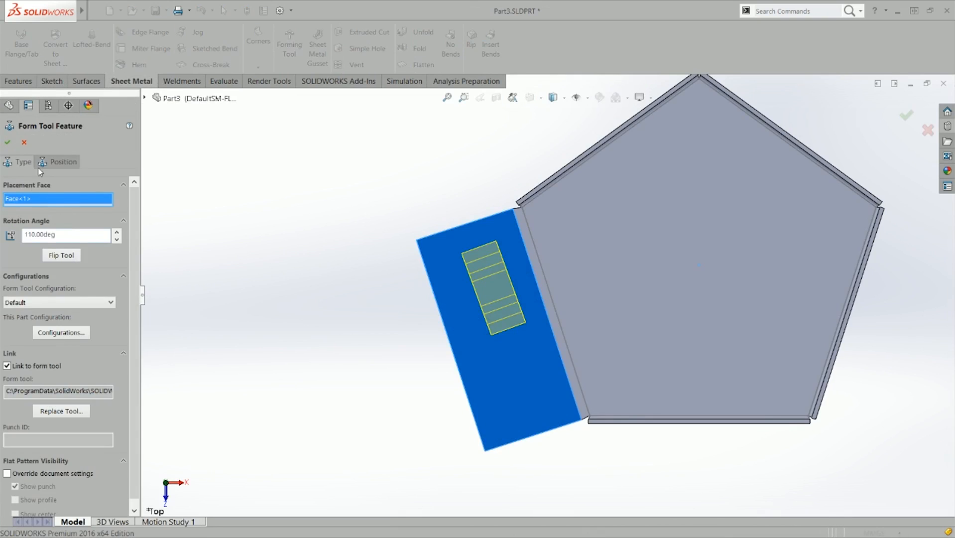
{"action": "left_click", "coordinate": [54, 166]}
{"action": "scroll", "coordinate": [481, 324], "scroll_direction": "down", "scroll_amount": 4}
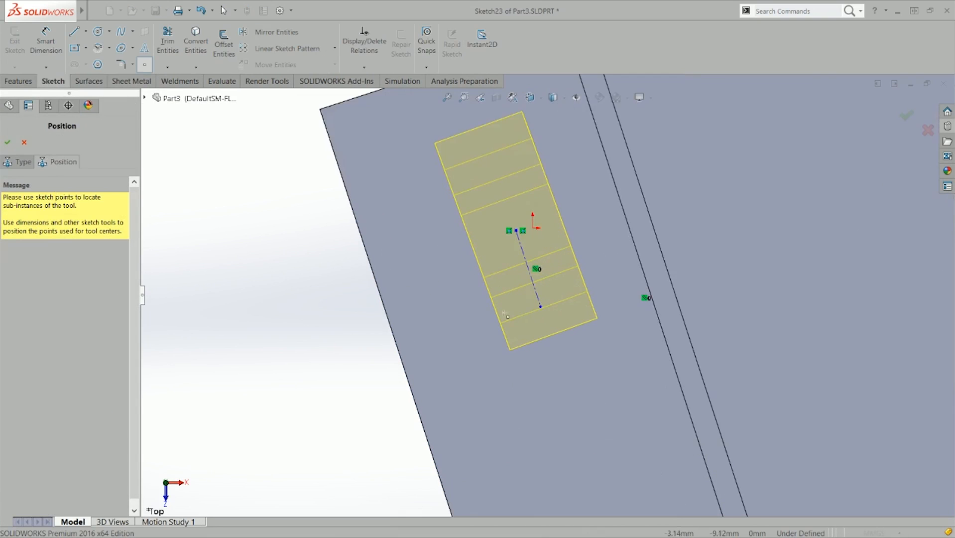
{"action": "key", "text": "Escape"}
{"action": "left_click", "coordinate": [527, 260]}
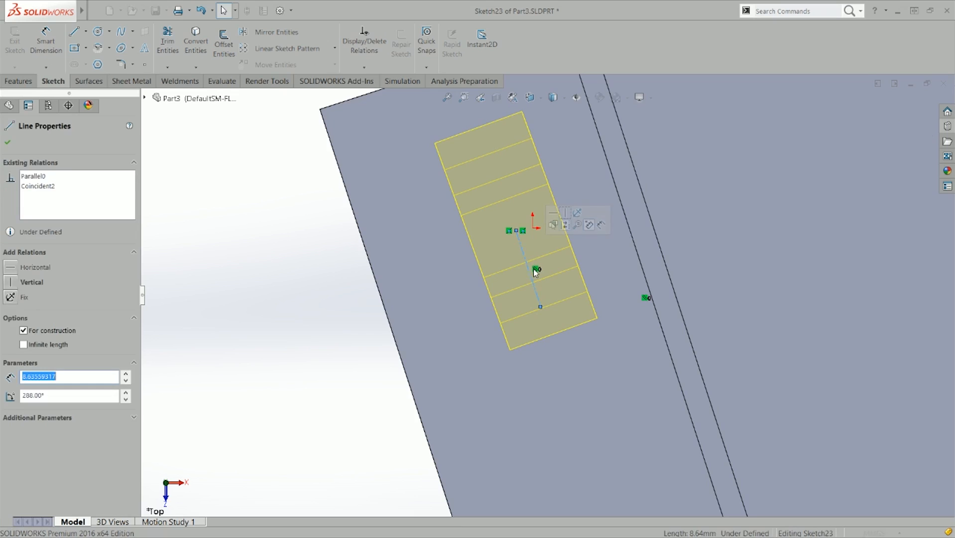
{"action": "left_click", "coordinate": [536, 270]}
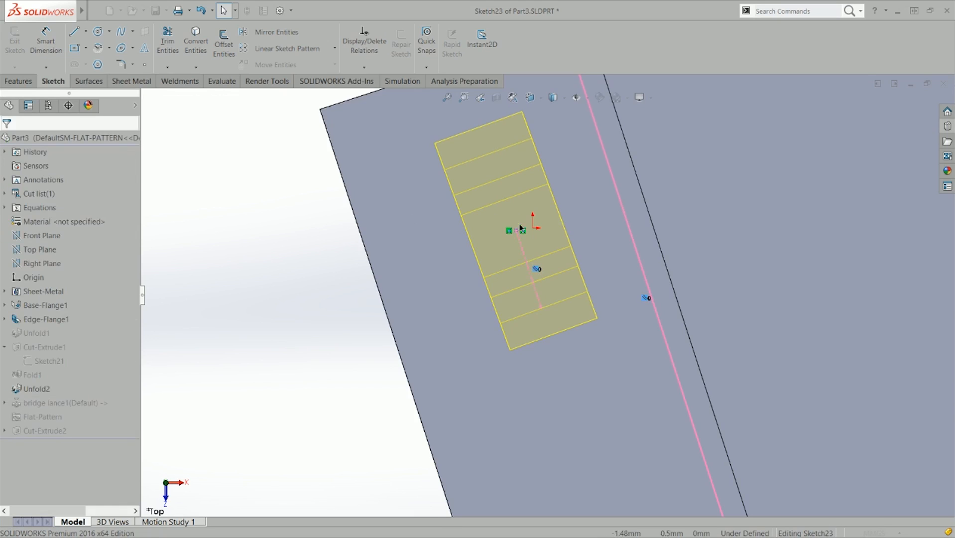
{"action": "key", "text": "Escape"}
Adjust the bridge lance's rotation angle to match the construction line parallel to the bend, and accept the feature.
{"action": "left_click", "coordinate": [23, 163]}
{"action": "left_click_drag", "start_coordinate": [66, 238], "coordinate": [3, 242]}
{"action": "type", "text": "0"}
{"action": "key", "text": "Return"}
{"action": "left_click", "coordinate": [8, 141]}
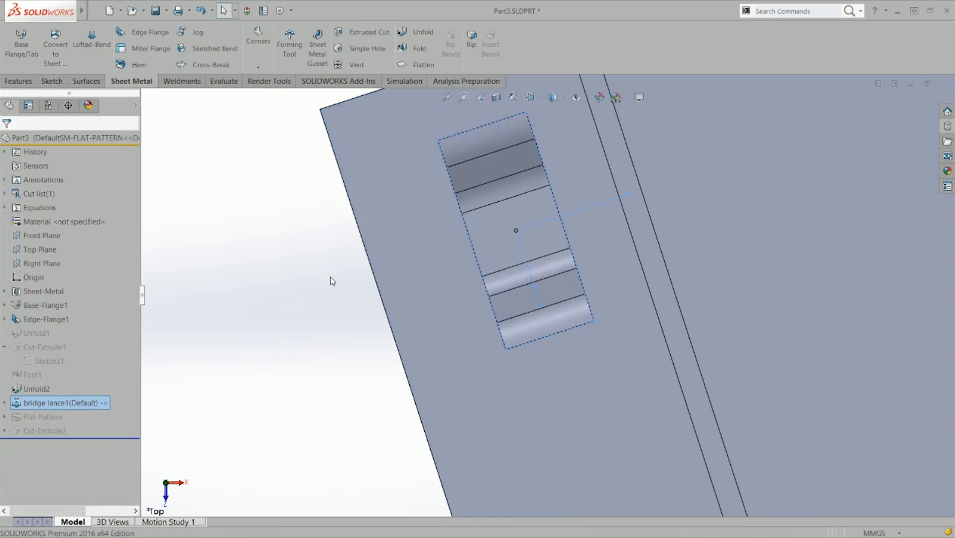
Fold the unfolded flange carrying the bridge lance back up, keeping the pentagonal base face fixed.
{"action": "left_click", "coordinate": [324, 307]}
{"action": "middle_click_drag", "start_coordinate": [323, 307], "coordinate": [559, 291]}
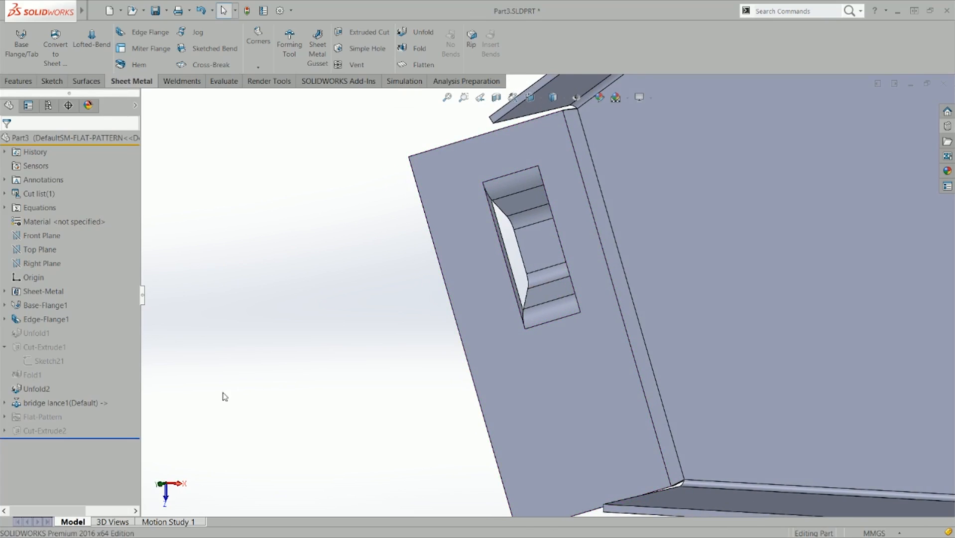
{"action": "middle_click_drag", "start_coordinate": [351, 375], "coordinate": [347, 244]}
{"action": "key", "text": "ctrl+7"}
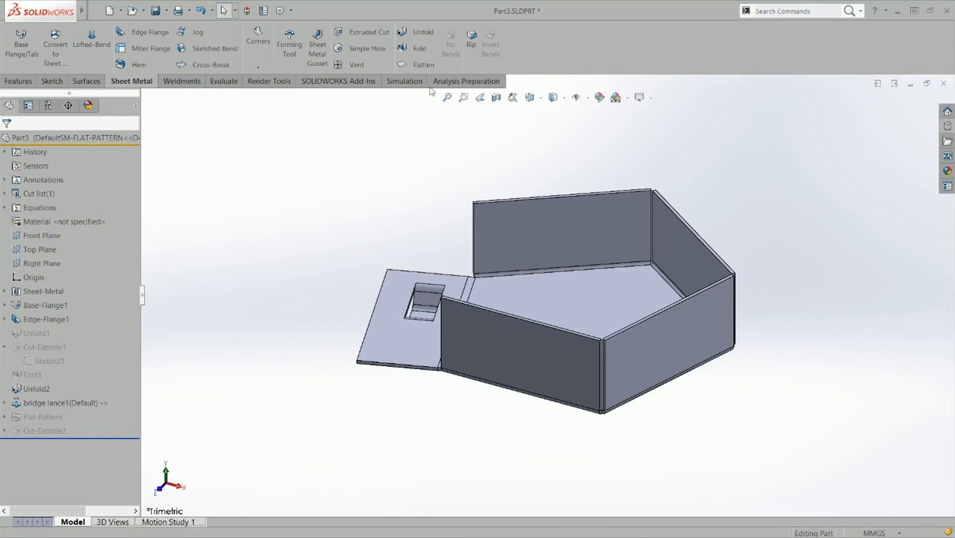
{"action": "left_click", "coordinate": [432, 49]}
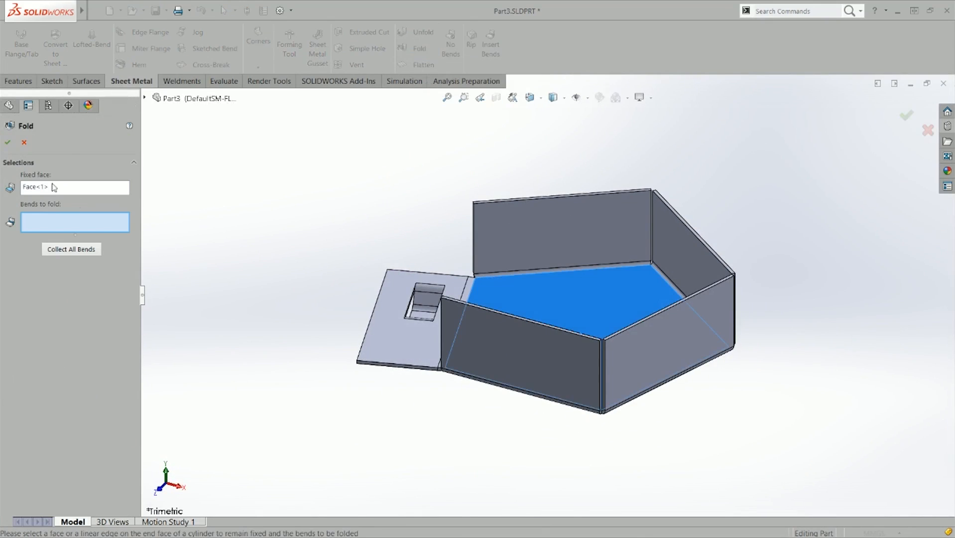
{"action": "left_click", "coordinate": [471, 286]}
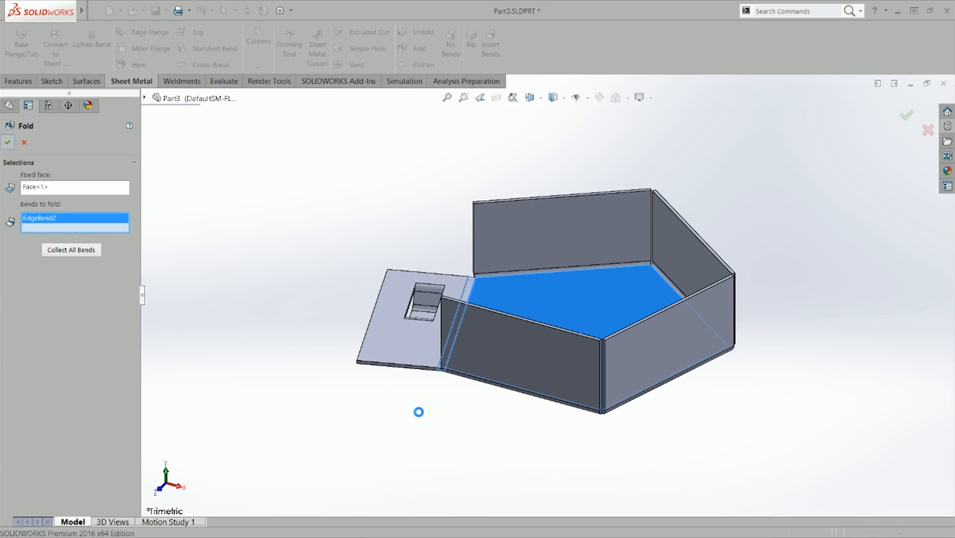
{"action": "mouse_move", "coordinate": [360, 338]}
{"action": "middle_mouse_down"}
{"action": "mouse_move", "coordinate": [337, 367]}
{"action": "mouse_move", "coordinate": [368, 352]}
{"action": "middle_mouse_up"}
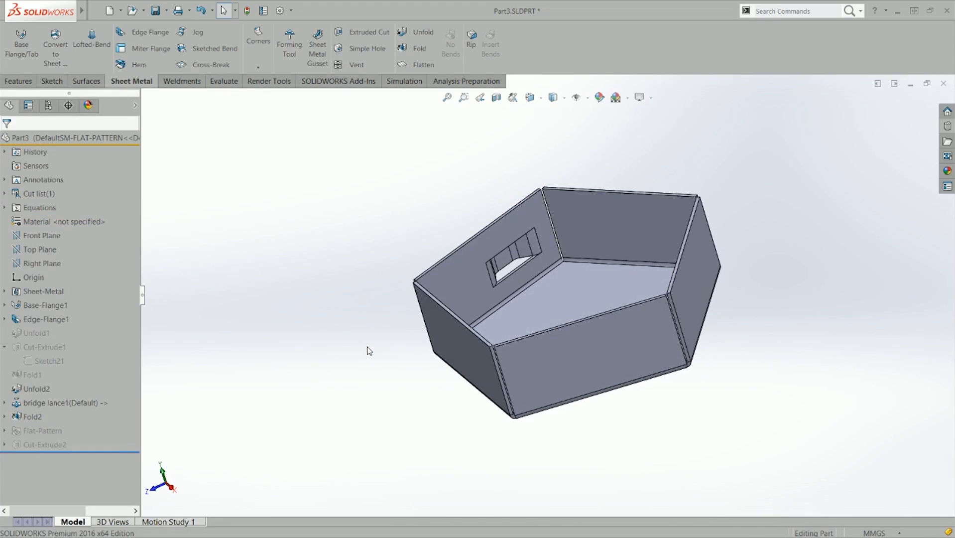
Suppress the latest fold and start a sketch on the unfolded flange's face.
{"action": "left_click", "coordinate": [35, 417]}
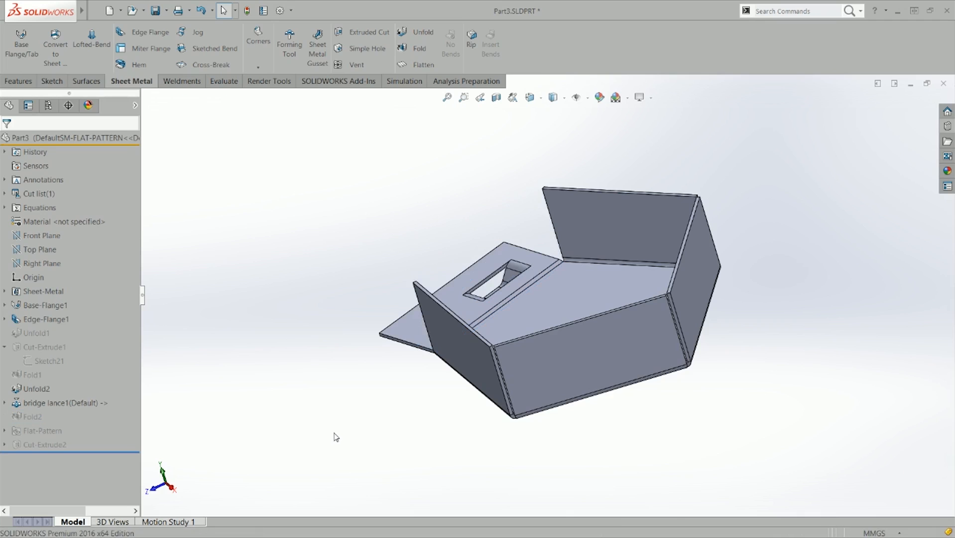
{"action": "left_click", "coordinate": [417, 330]}
{"action": "key", "text": "ctrl+8"}
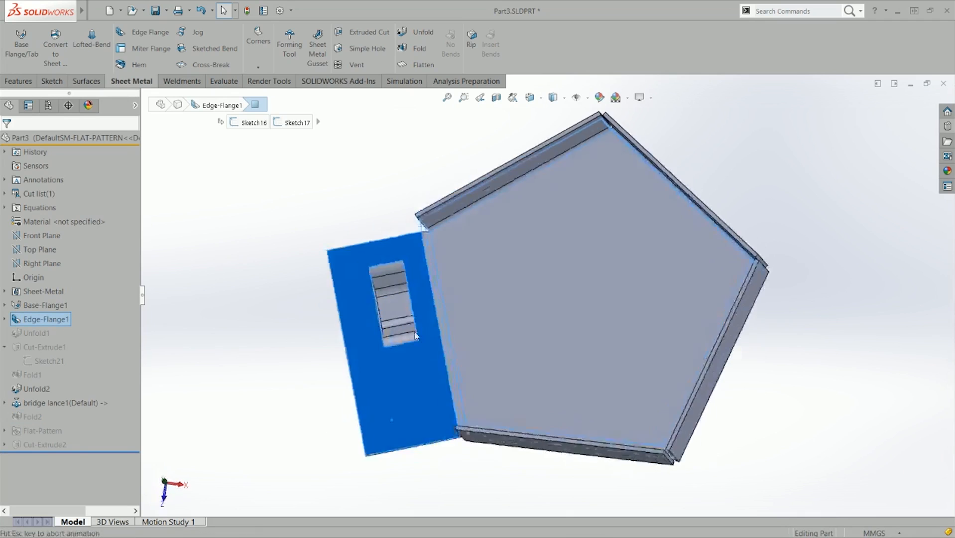
{"action": "left_click", "coordinate": [415, 388]}
{"action": "left_click", "coordinate": [453, 358]}
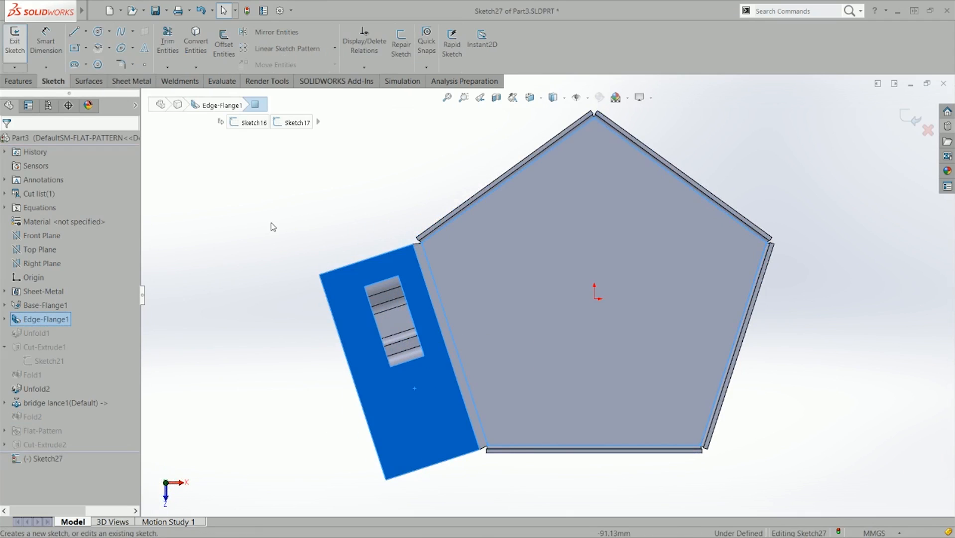
Convert the edge loop around the bridge lance into sketch lines and exit the sketch.
{"action": "right_click", "coordinate": [381, 282]}
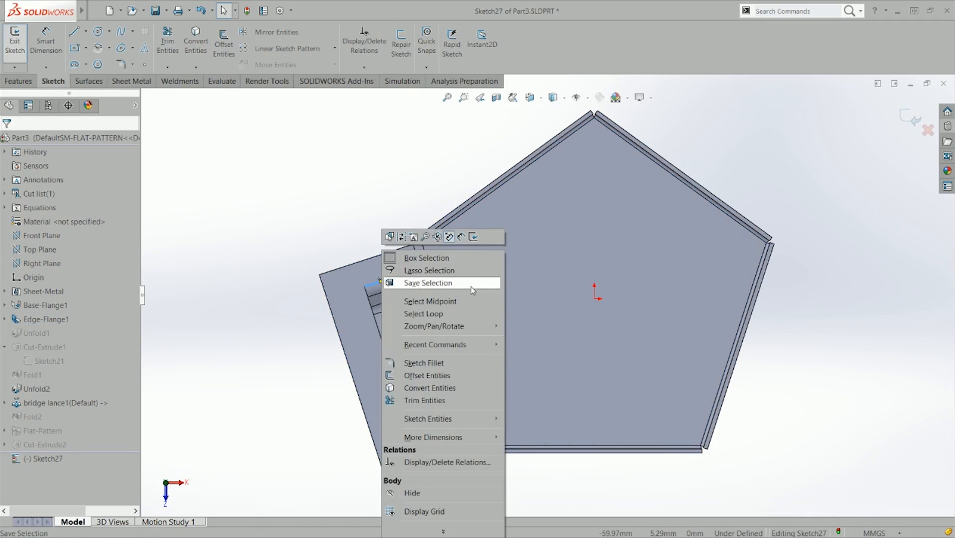
{"action": "left_click", "coordinate": [469, 315]}
{"action": "mouse_move", "coordinate": [313, 232]}
{"action": "right_mouse_down"}
{"action": "mouse_move", "coordinate": [299, 219]}
{"action": "mouse_move", "coordinate": [272, 296]}
{"action": "right_mouse_up"}
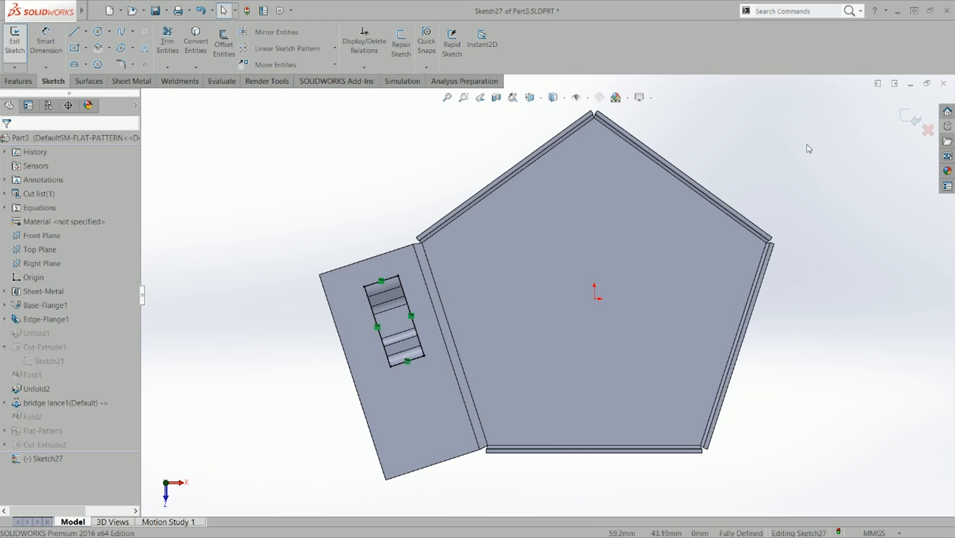
{"action": "left_click", "coordinate": [912, 119]}
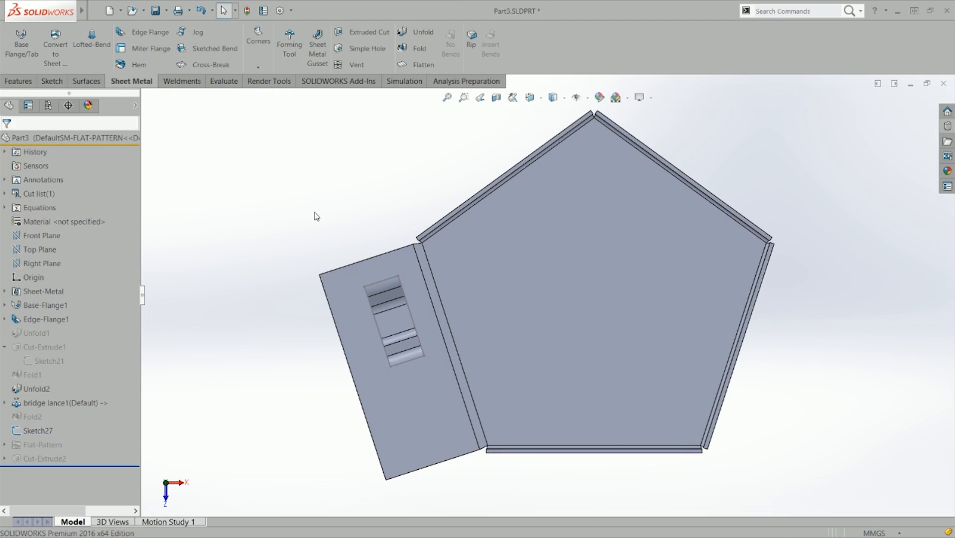
Delete the suppressed fold and fold the lanced flange up again with the pentagonal base face fixed.
{"action": "left_click", "coordinate": [37, 418]}
{"action": "key", "text": "Delete"}
{"action": "key", "text": "Return"}
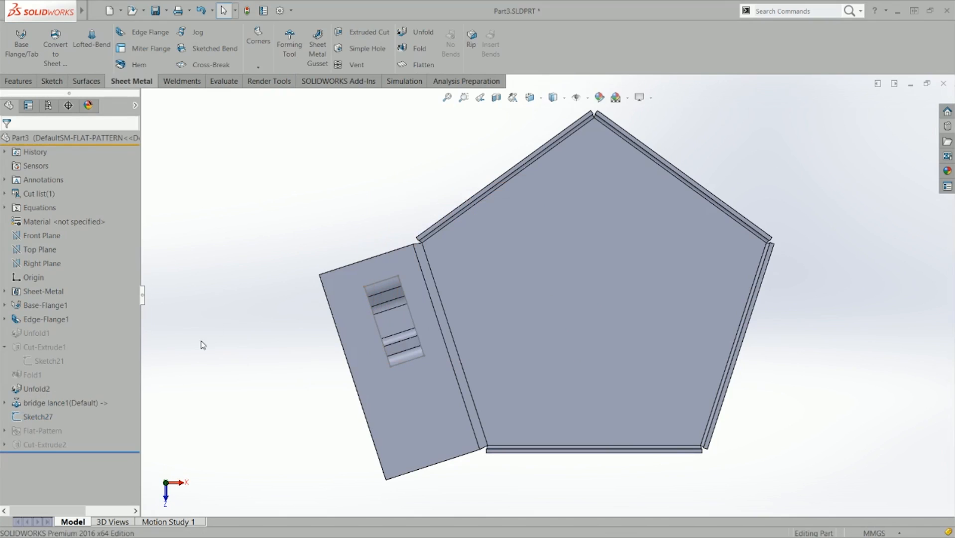
{"action": "left_click", "coordinate": [416, 48]}
{"action": "left_click", "coordinate": [427, 273]}
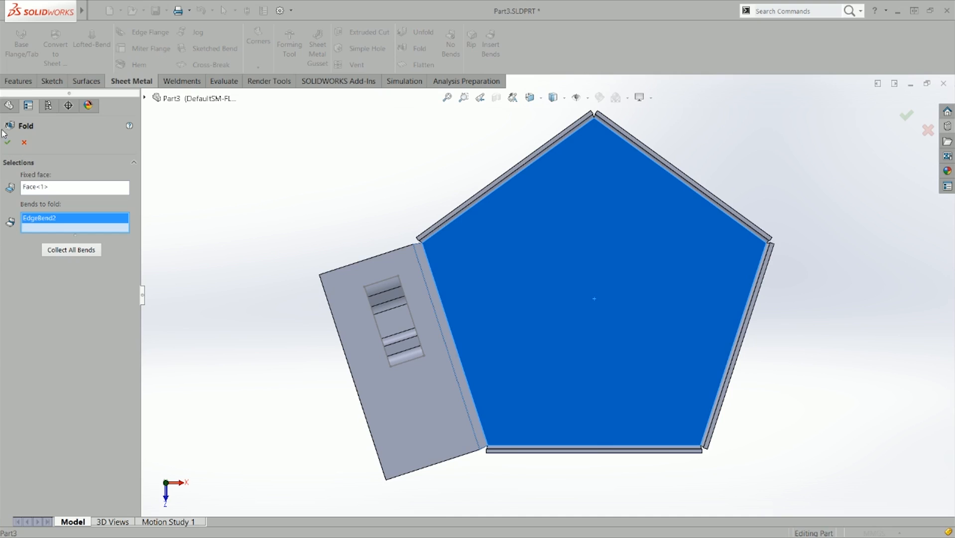
{"action": "key", "text": "Return"}
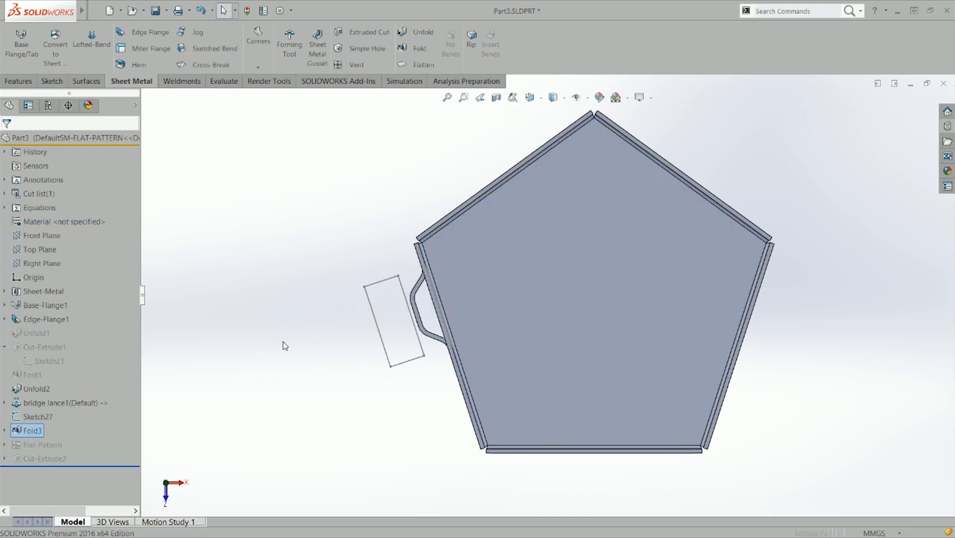
{"action": "middle_click_drag", "start_coordinate": [318, 343], "coordinate": [331, 200]}
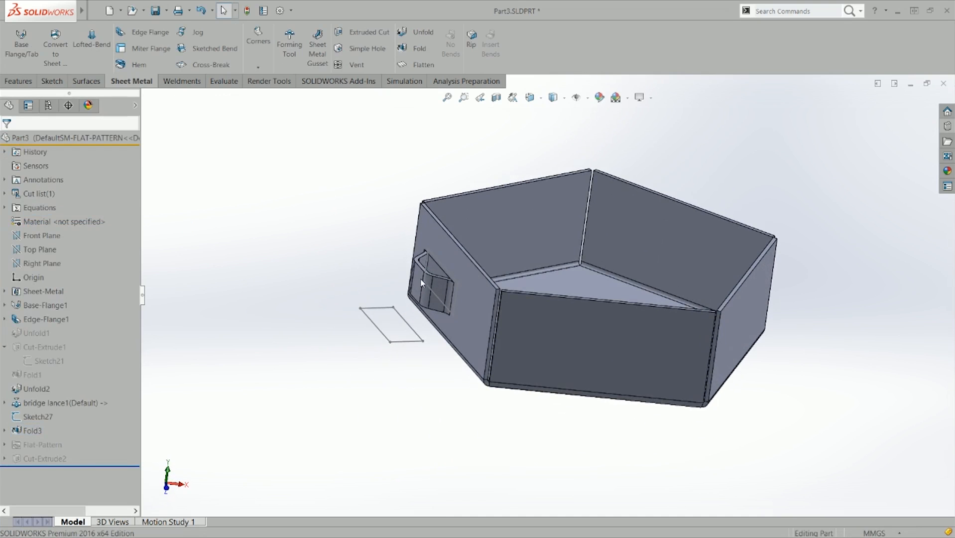
{"action": "left_click", "coordinate": [447, 307]}
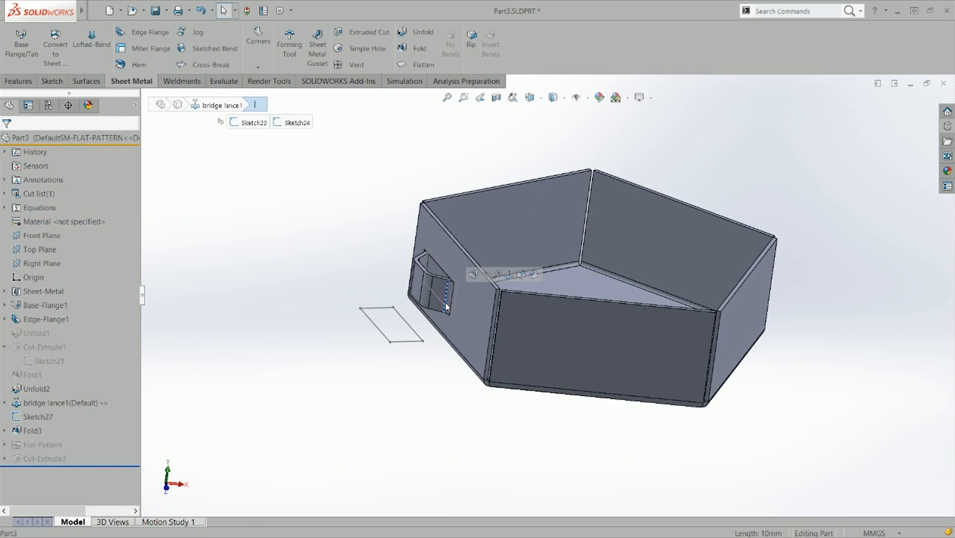
Add an outward 90-degree edge flange along the top edge of the wall carrying the bridge lance.
{"action": "left_click", "coordinate": [483, 276]}
{"action": "mouse_move", "coordinate": [431, 352]}
{"action": "middle_mouse_down"}
{"action": "mouse_move", "coordinate": [381, 320]}
{"action": "mouse_move", "coordinate": [445, 285]}
{"action": "middle_mouse_up"}
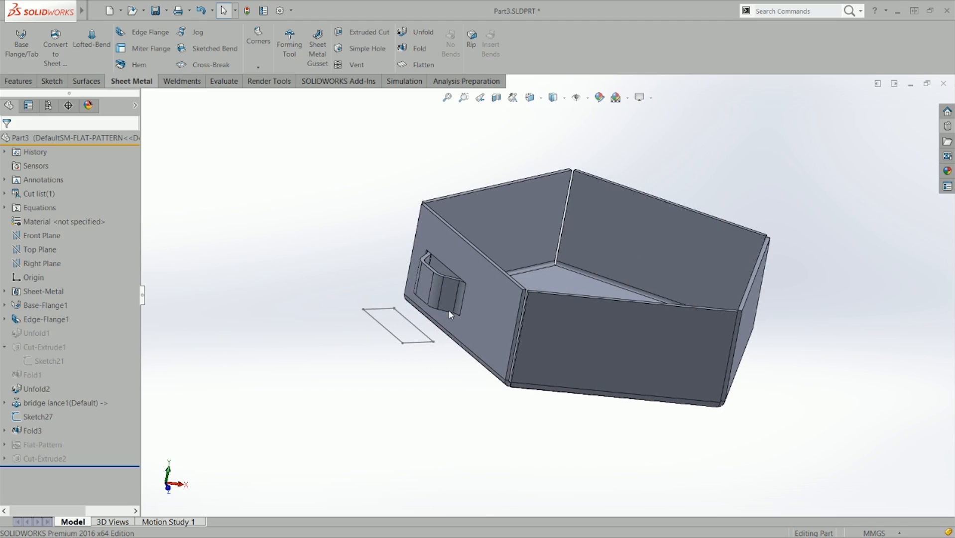
{"action": "key", "text": "ctrl+5"}
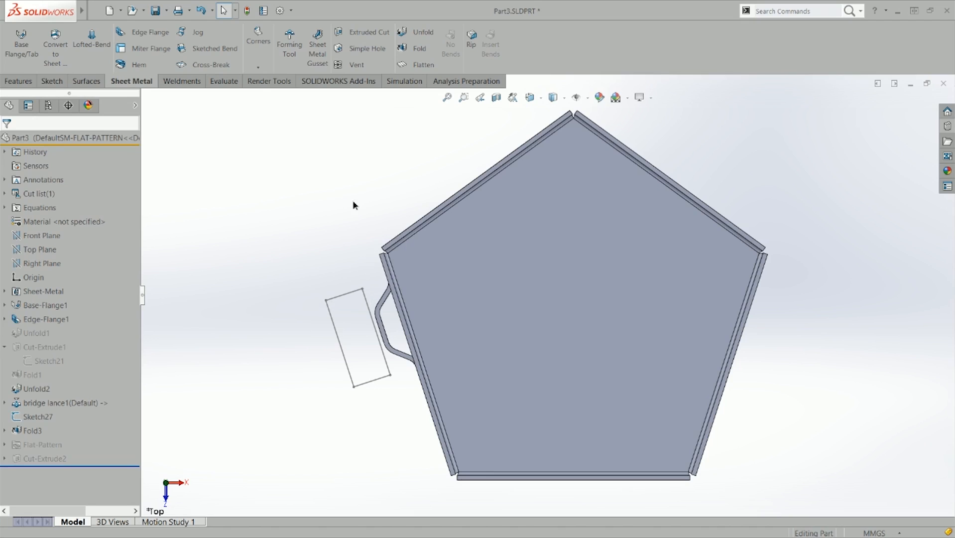
{"action": "left_click", "coordinate": [149, 33]}
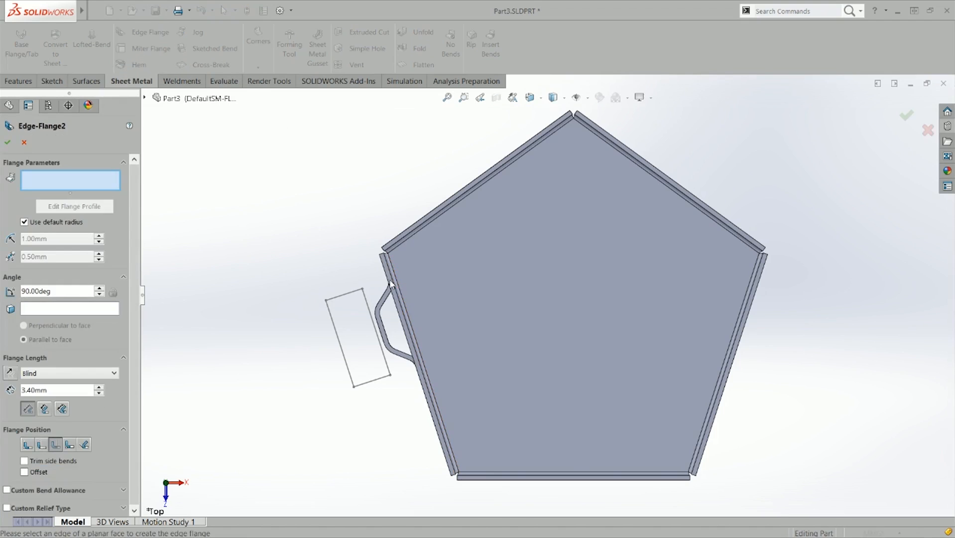
{"action": "left_click", "coordinate": [399, 305]}
{"action": "left_click", "coordinate": [267, 325]}
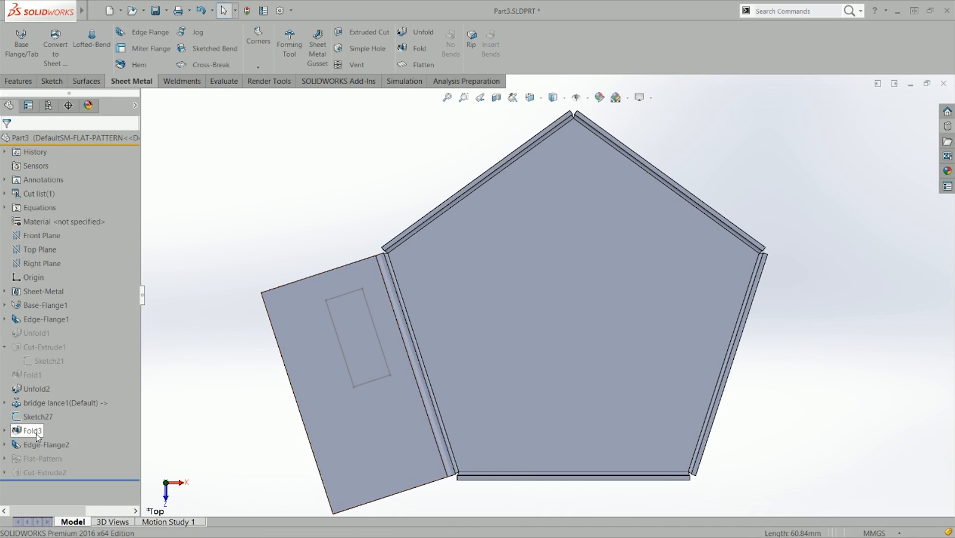
Extrude-cut the rectangular lance outline sketch with a reversed Through All direction, through the new top flange.
{"action": "left_click", "coordinate": [39, 417]}
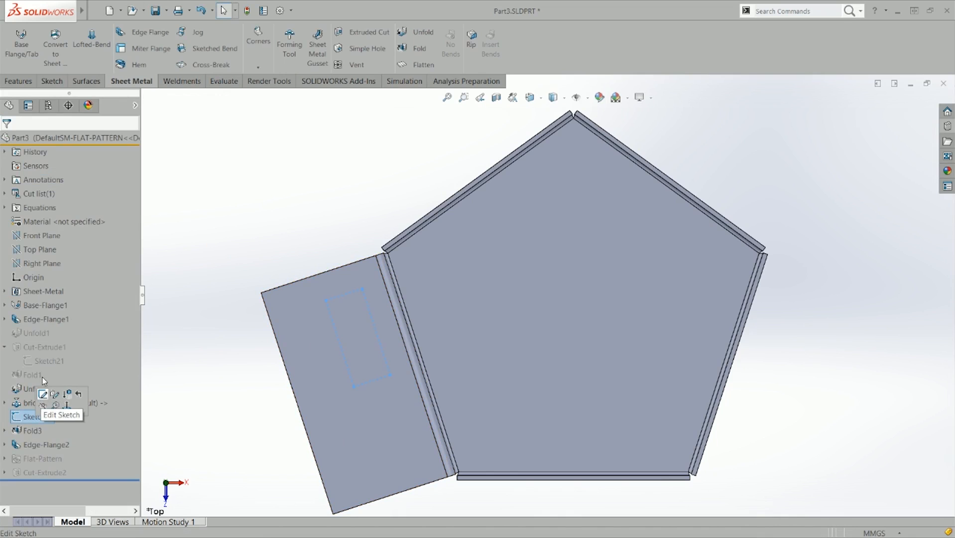
{"action": "left_click", "coordinate": [87, 81]}
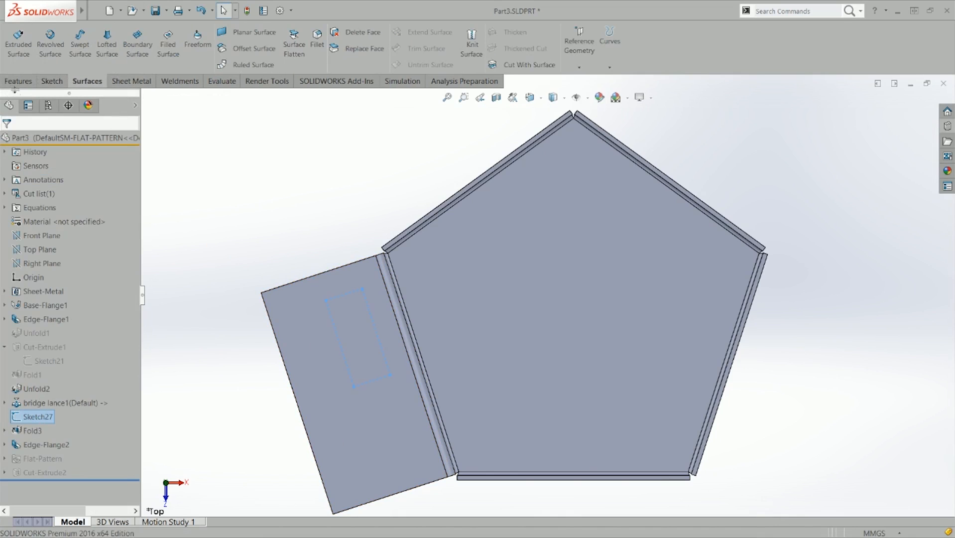
{"action": "left_click", "coordinate": [19, 81]}
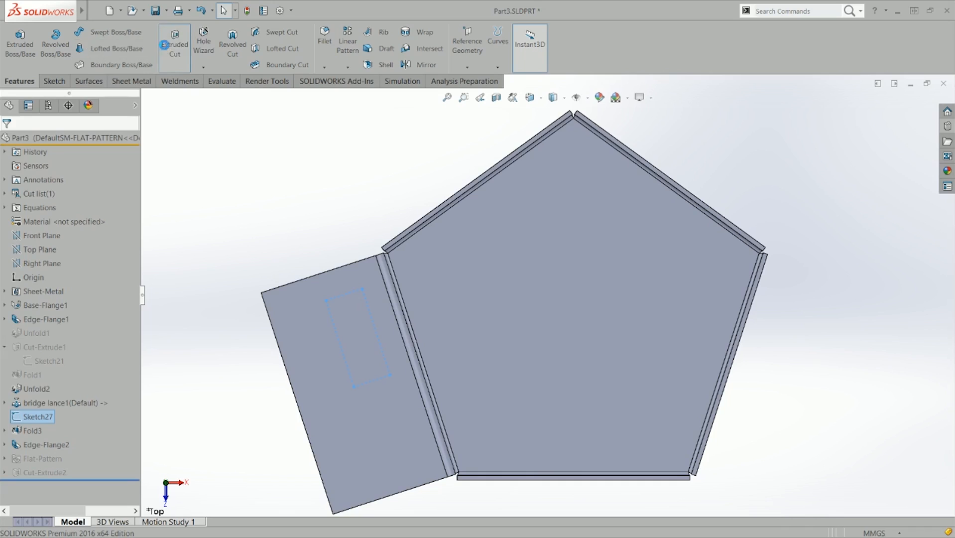
{"action": "left_click", "coordinate": [164, 45]}
{"action": "left_click", "coordinate": [56, 212]}
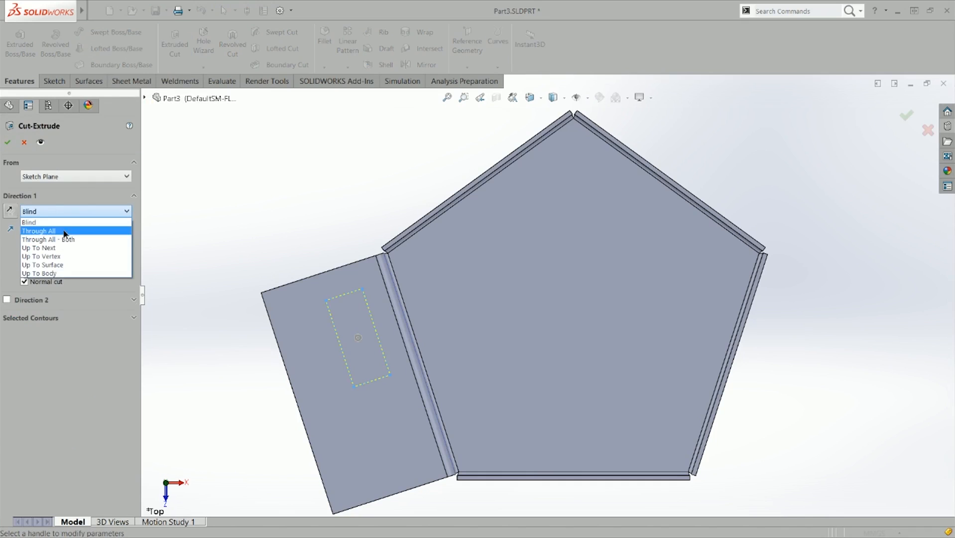
{"action": "left_click", "coordinate": [61, 228]}
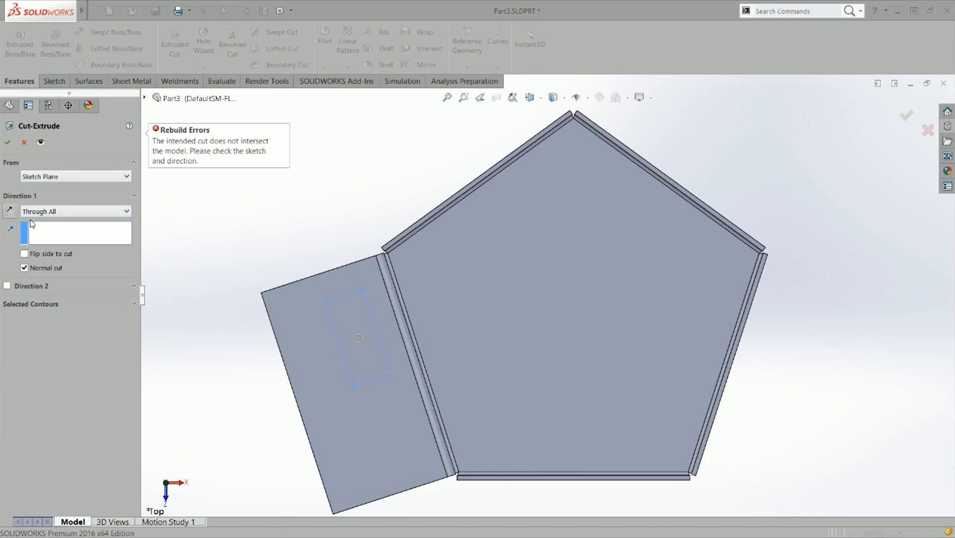
{"action": "left_click", "coordinate": [7, 142]}
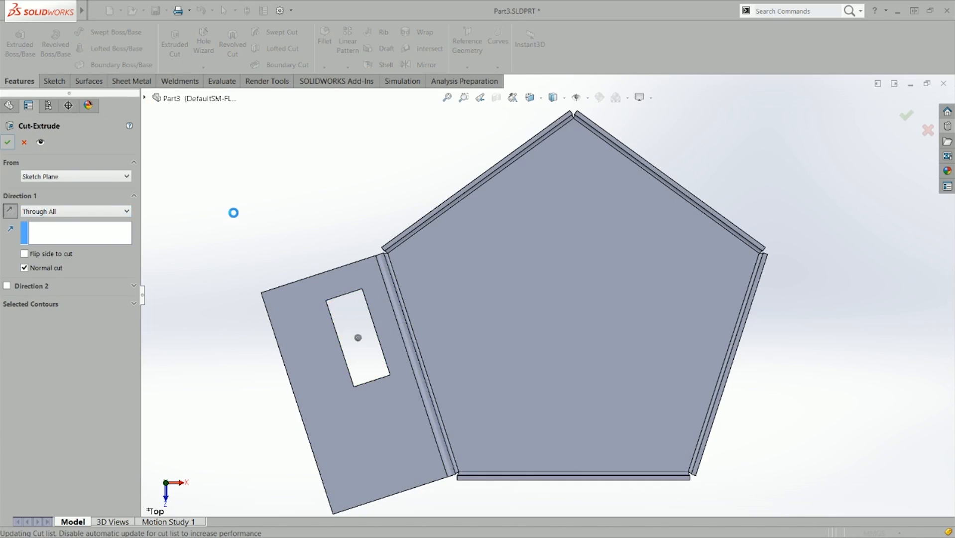
{"action": "middle_click_drag", "start_coordinate": [256, 408], "coordinate": [280, 398]}
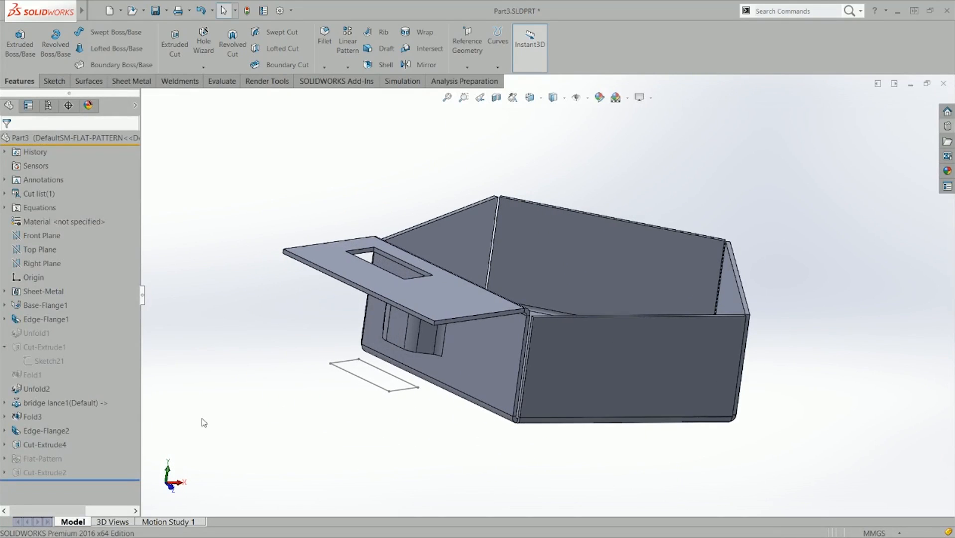
Delete the outward top edge flange and the rectangular cut made through it.
{"action": "right_click", "coordinate": [42, 433]}
{"action": "left_click", "coordinate": [273, 397]}
{"action": "left_click", "coordinate": [61, 431]}
{"action": "left_click", "coordinate": [224, 374]}
{"action": "middle_click_drag", "start_coordinate": [224, 374], "coordinate": [208, 348]}
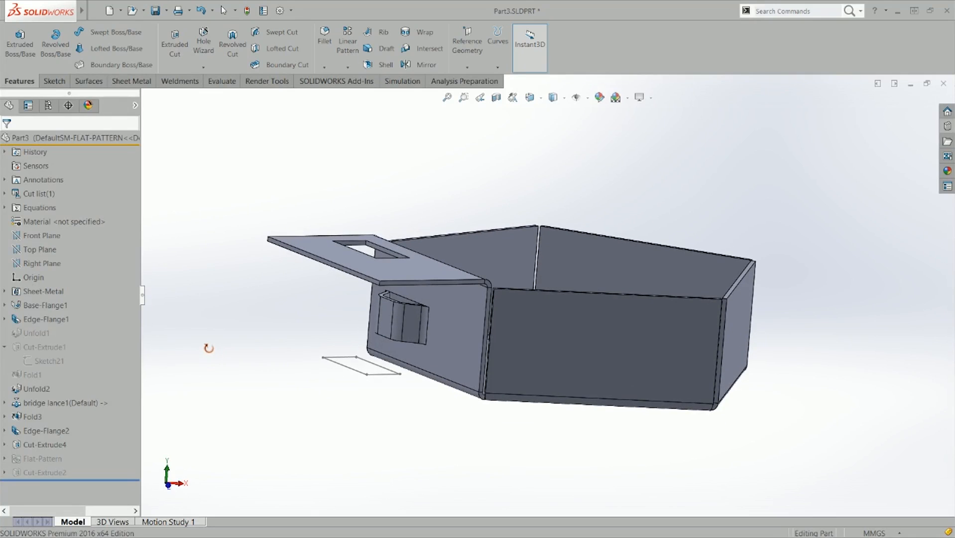
{"action": "left_click", "coordinate": [79, 431]}
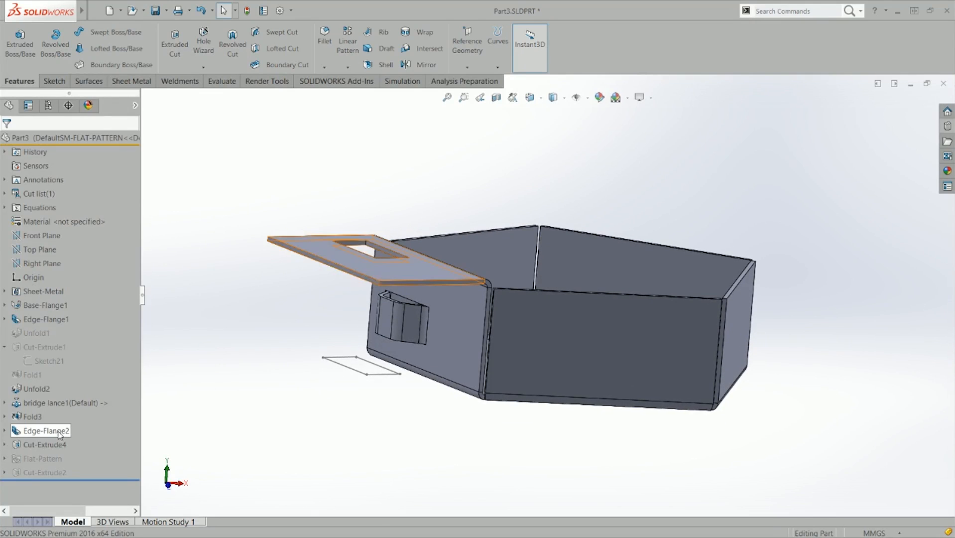
{"action": "key", "text": "Delete"}
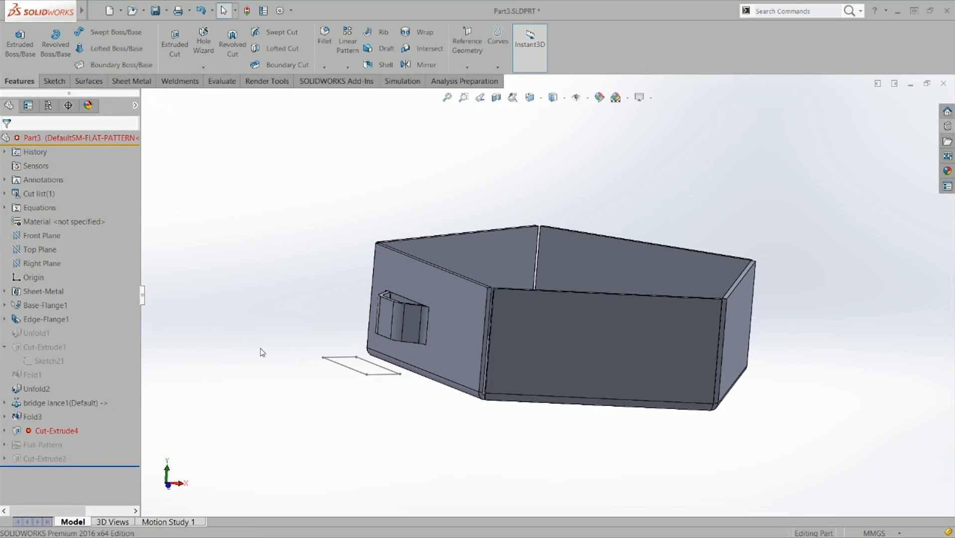
{"action": "left_click", "coordinate": [62, 430]}
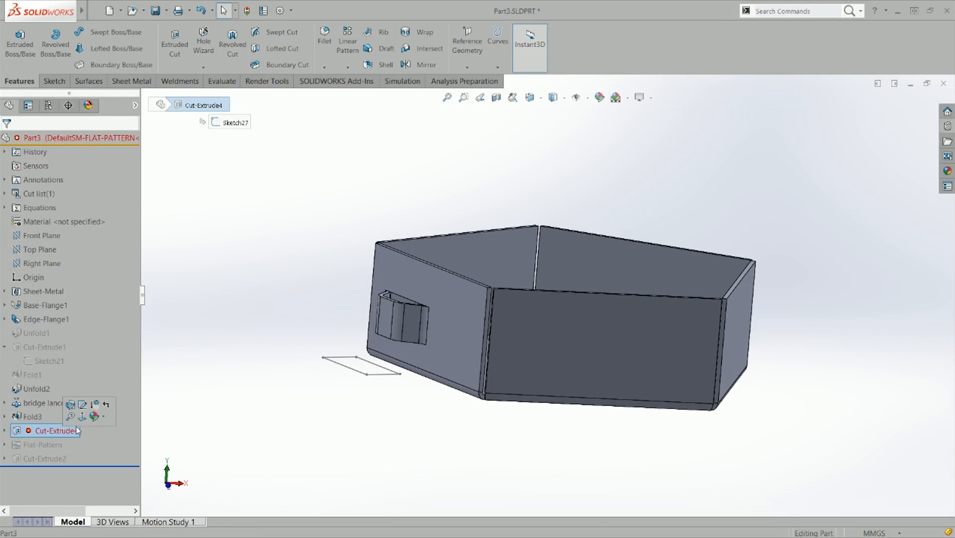
{"action": "key", "text": "Delete"}
{"action": "key", "text": "Return"}
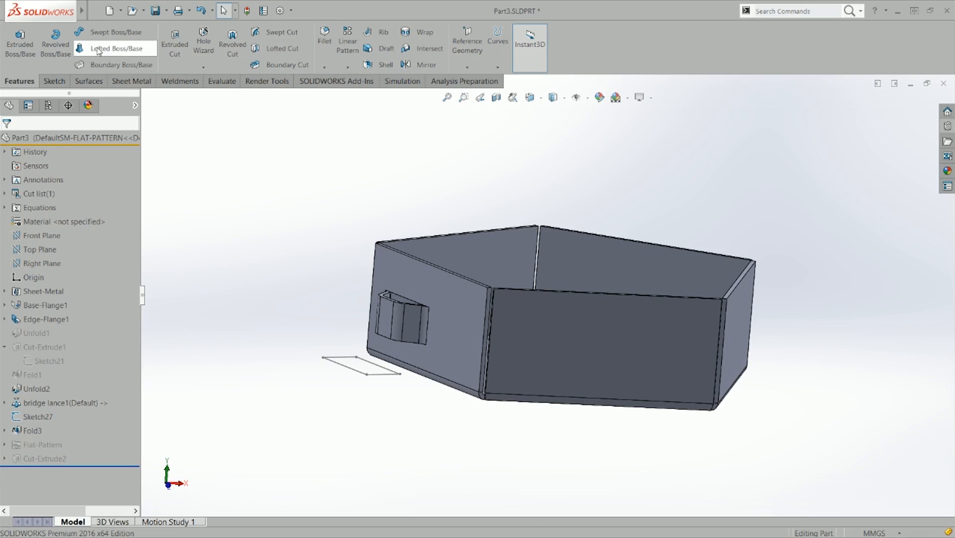
Add a closed hem 20 mm long, folded outward, along the top edge of the lanced wall.
{"action": "left_click", "coordinate": [149, 82]}
{"action": "left_click", "coordinate": [132, 64]}
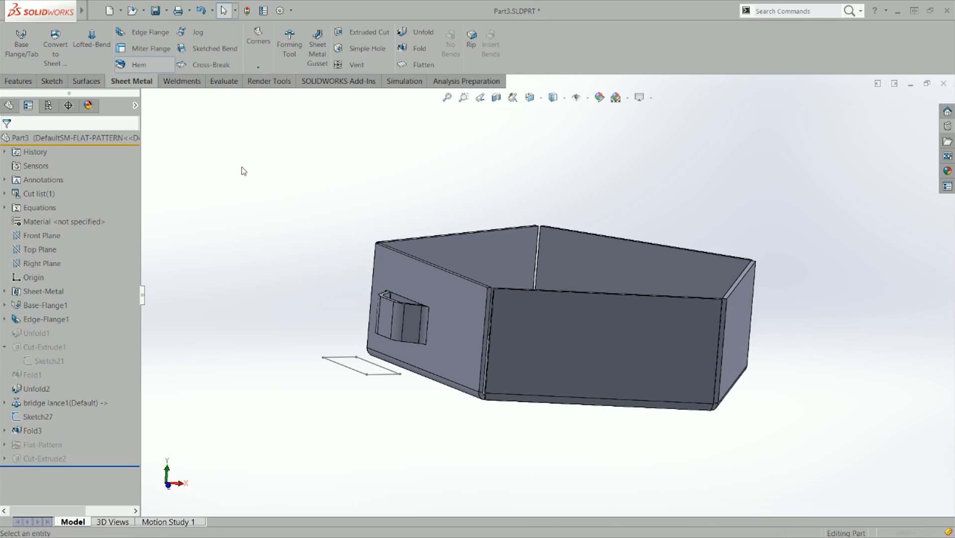
{"action": "left_click", "coordinate": [407, 259]}
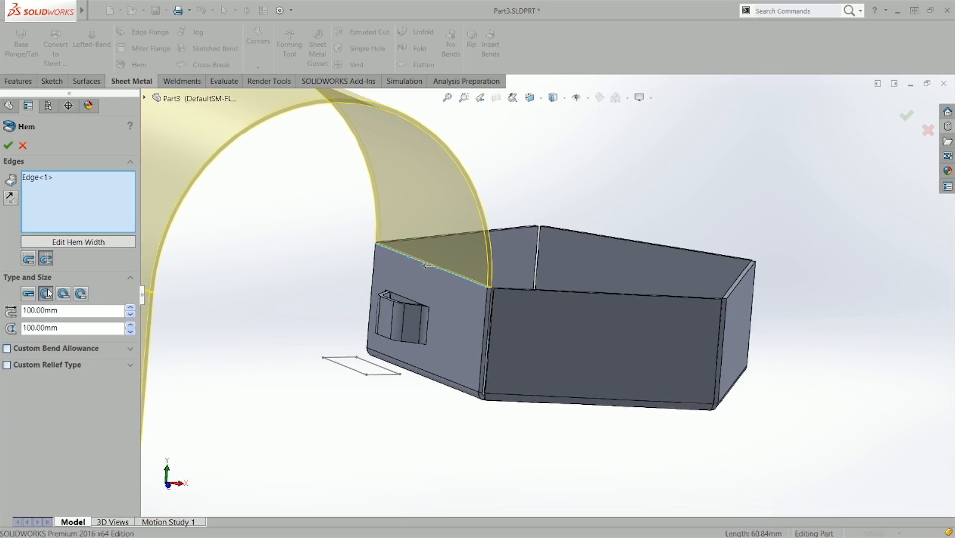
{"action": "left_click", "coordinate": [28, 293]}
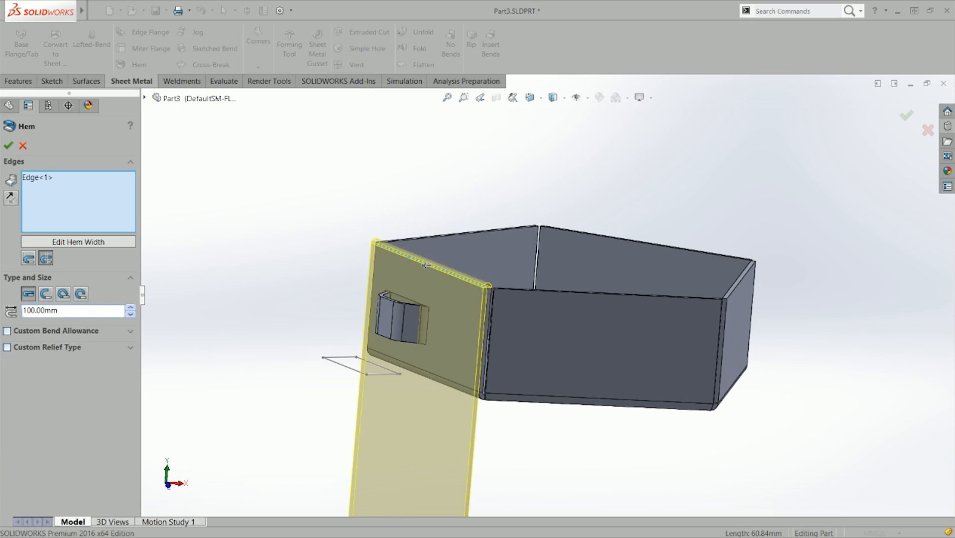
{"action": "left_click_drag", "start_coordinate": [71, 311], "coordinate": [1, 311]}
{"action": "type", "text": "20"}
{"action": "key", "text": "Return"}
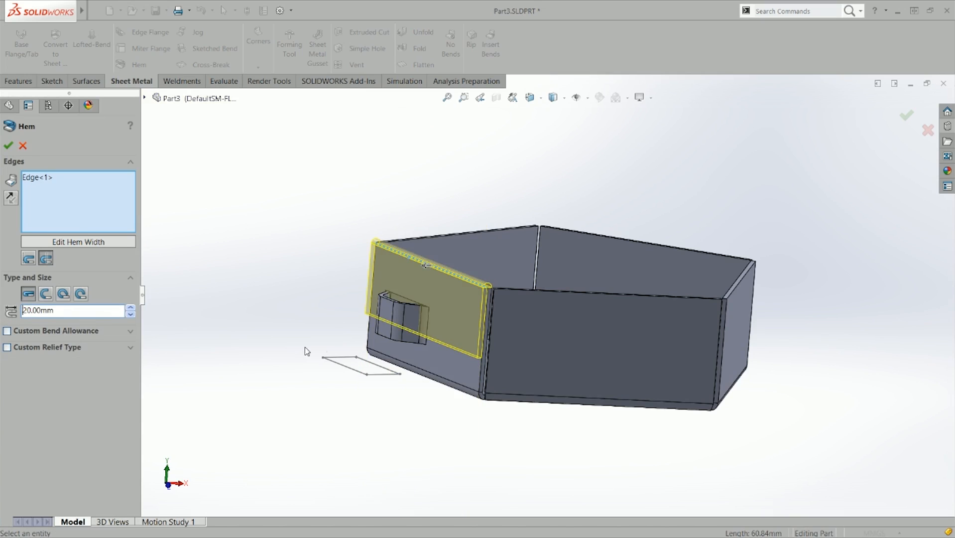
{"action": "key", "text": "Return"}
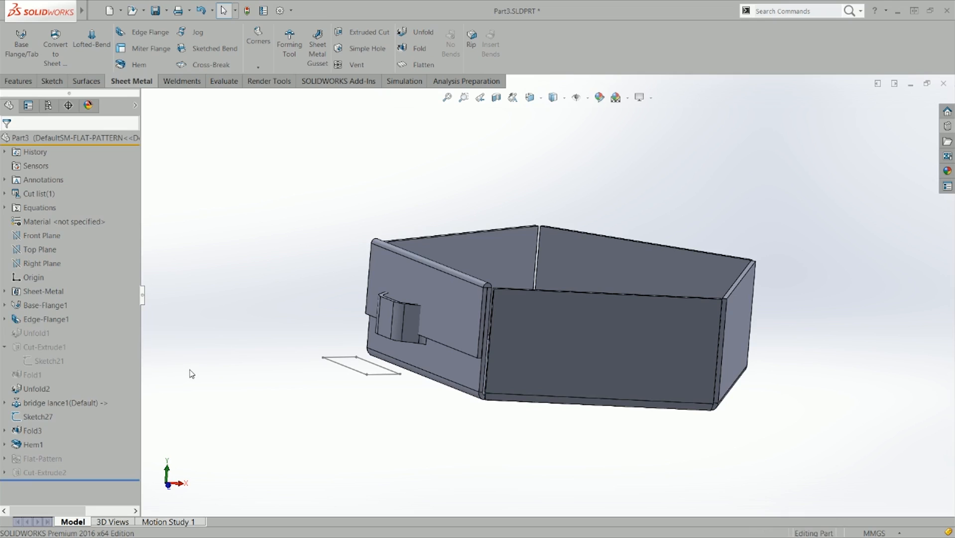
{"action": "middle_click_drag", "start_coordinate": [267, 295], "coordinate": [405, 323]}
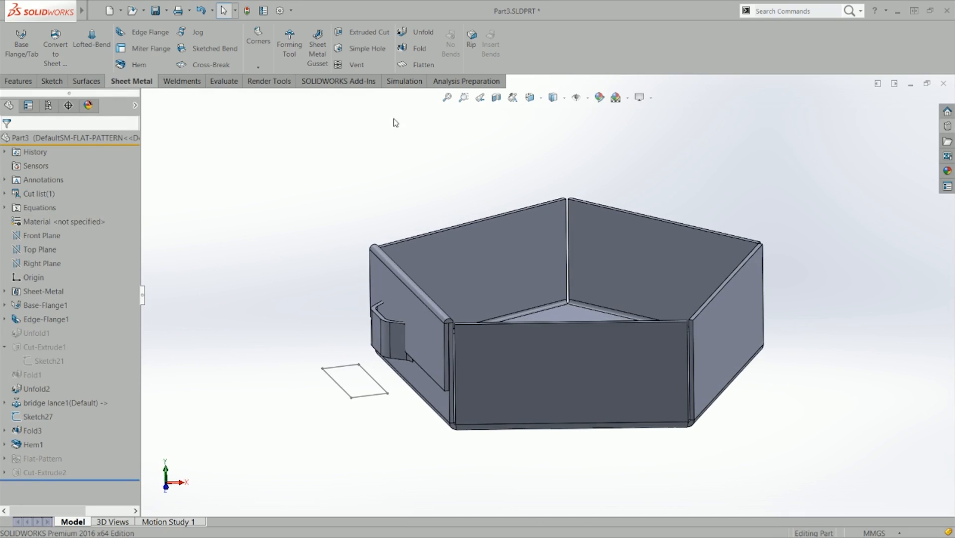
Unfold the hem bend, keeping the inner face of the lanced wall fixed.
{"action": "left_click", "coordinate": [420, 33]}
{"action": "middle_click_drag", "start_coordinate": [397, 190], "coordinate": [433, 279]}
{"action": "left_click", "coordinate": [428, 256]}
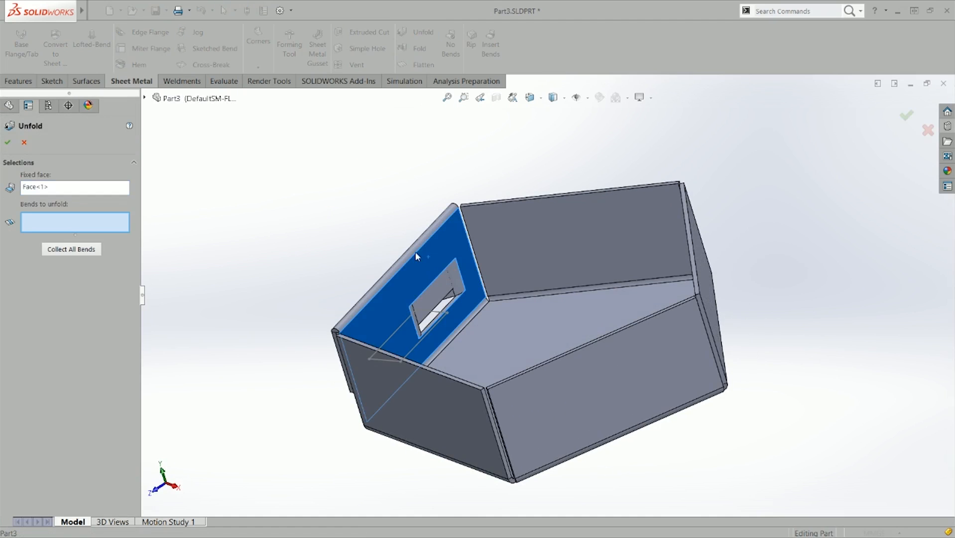
{"action": "left_click", "coordinate": [415, 254]}
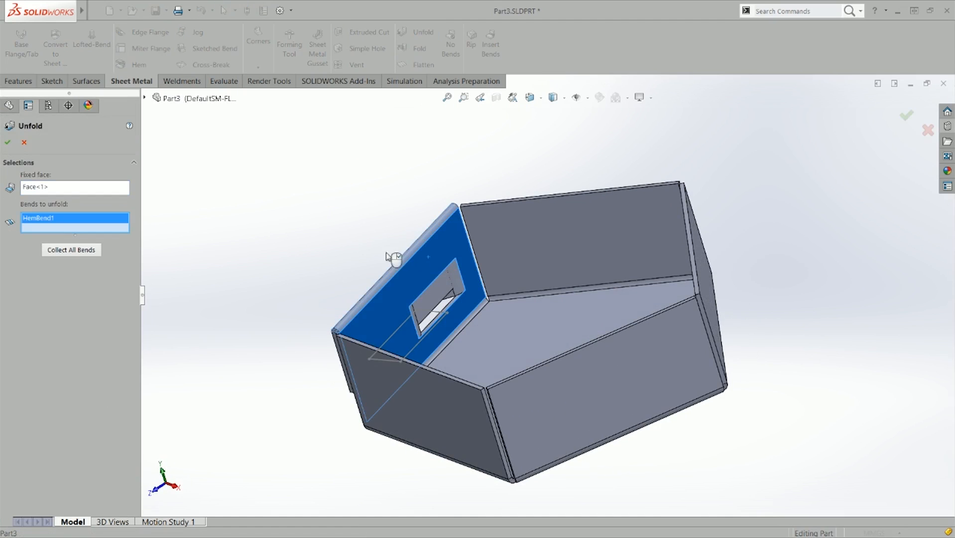
{"action": "left_click", "coordinate": [6, 145]}
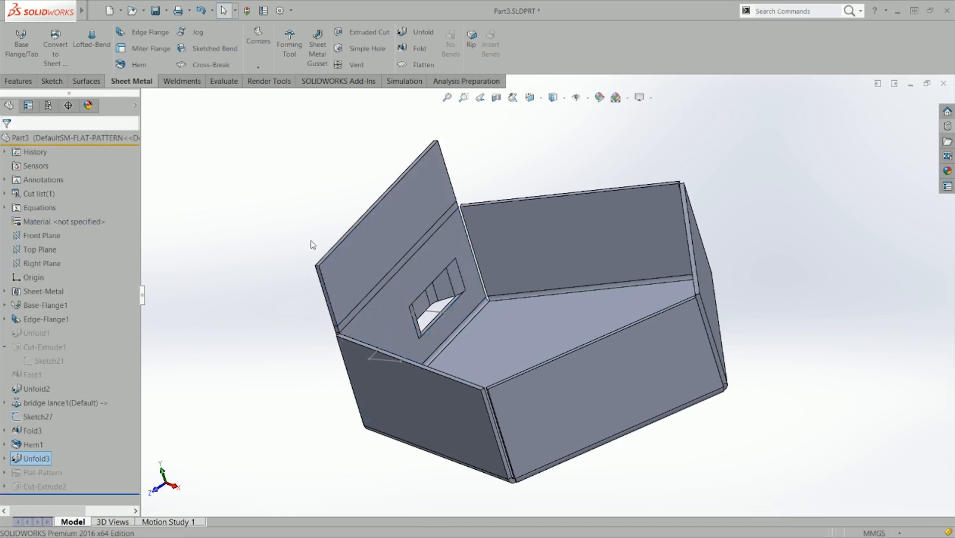
{"action": "middle_click_drag", "start_coordinate": [341, 272], "coordinate": [464, 254]}
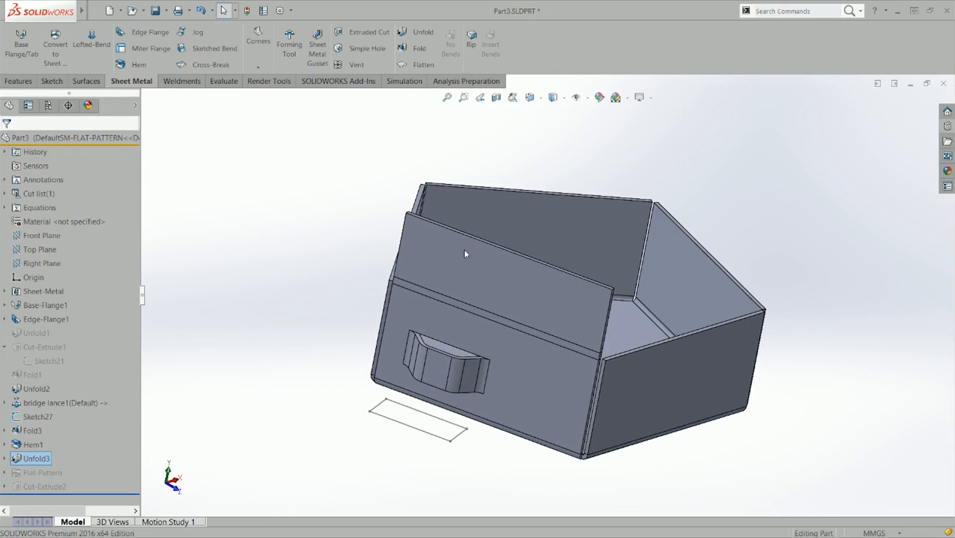
{"action": "left_click", "coordinate": [352, 290]}
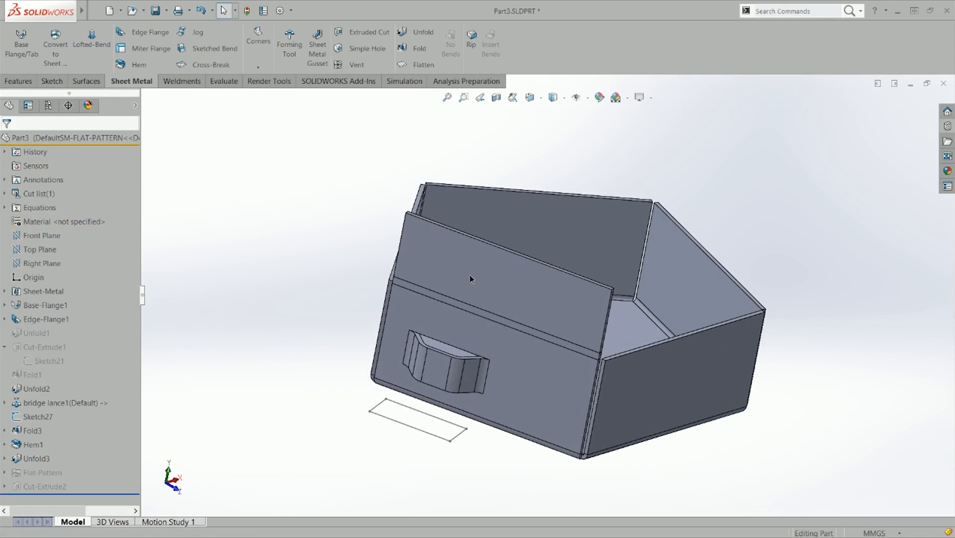
{"action": "right_click_drag", "start_coordinate": [469, 276], "coordinate": [480, 278]}
{"action": "middle_click_drag", "start_coordinate": [480, 277], "coordinate": [440, 280]}
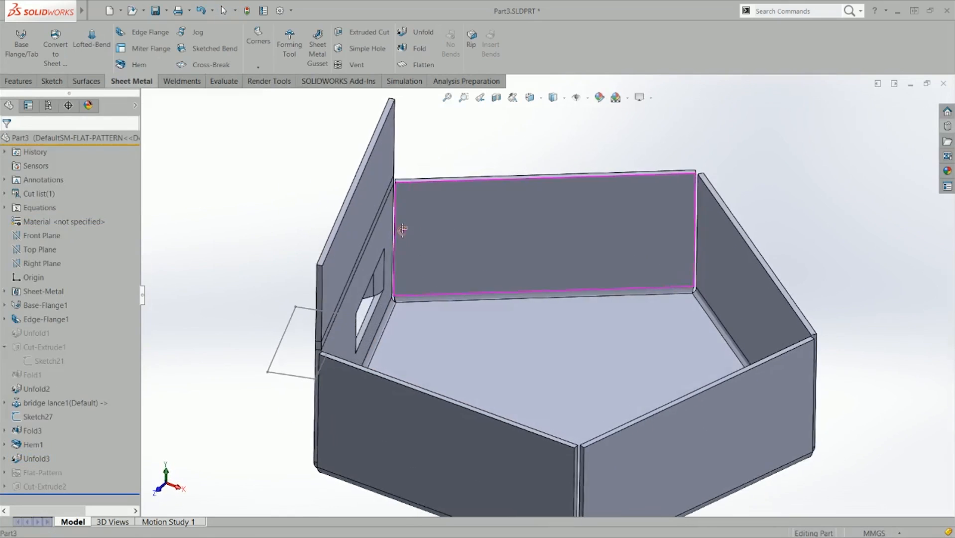
{"action": "middle_click_drag", "start_coordinate": [395, 227], "coordinate": [448, 221]}
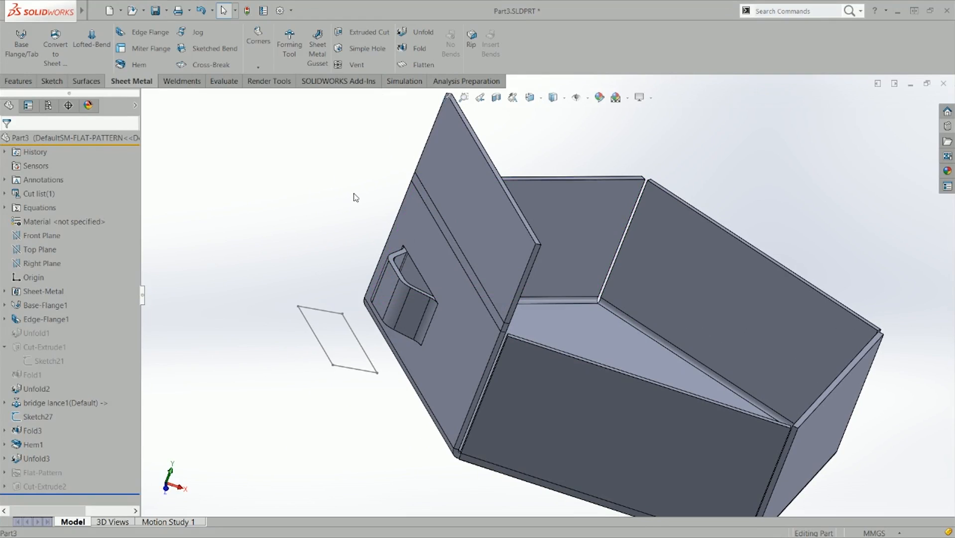
Delete the hem's unfold and the hem itself from the lanced wall.
{"action": "left_click", "coordinate": [35, 459]}
{"action": "key", "text": "Delete"}
{"action": "key", "text": "Return"}
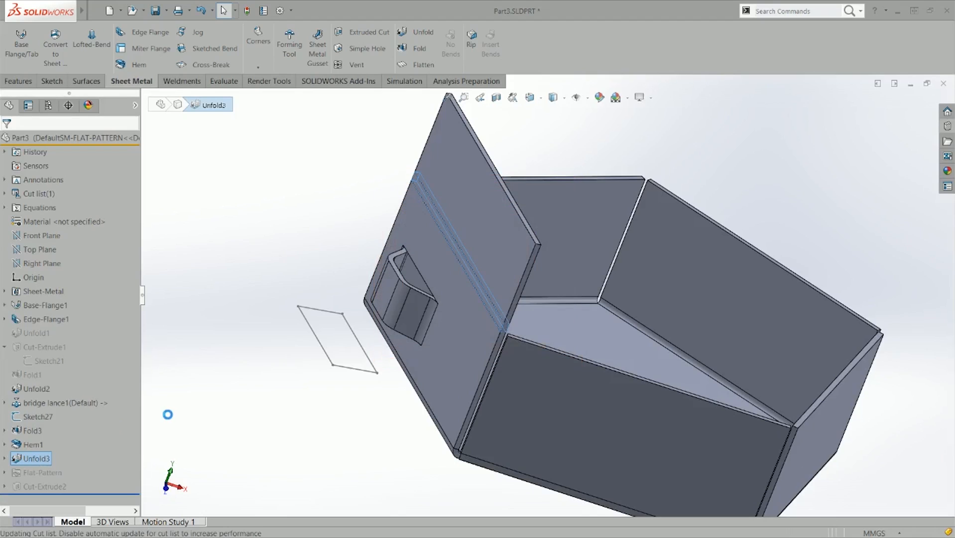
{"action": "middle_click_drag", "start_coordinate": [300, 355], "coordinate": [454, 260]}
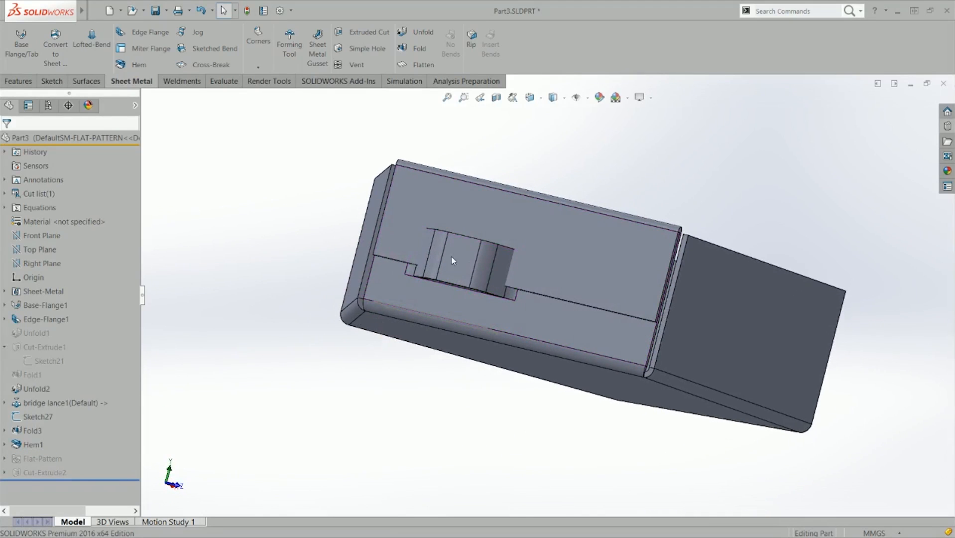
{"action": "left_click", "coordinate": [30, 444]}
{"action": "key", "text": "Delete"}
{"action": "key", "text": "Return"}
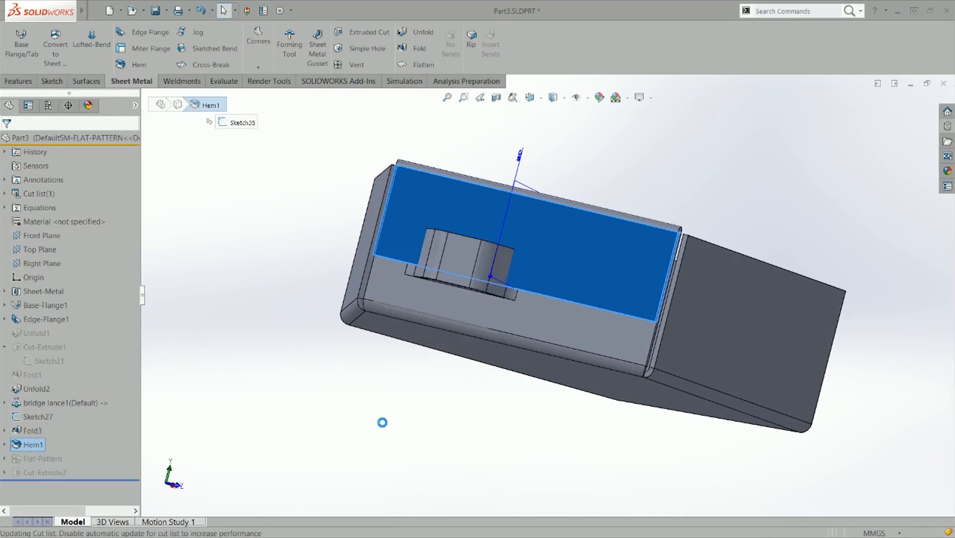
{"action": "middle_click_drag", "start_coordinate": [352, 422], "coordinate": [319, 475]}
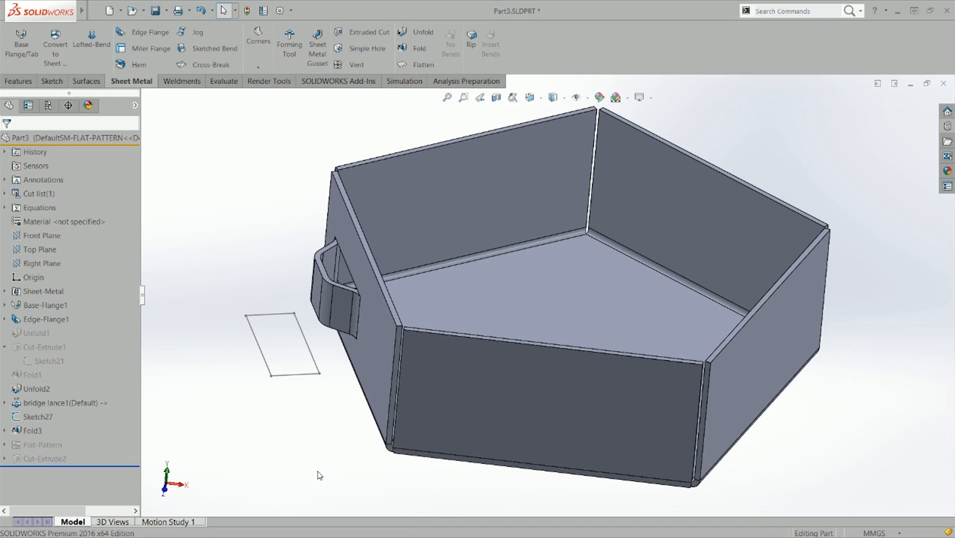
{"action": "right_click_drag", "start_coordinate": [321, 459], "coordinate": [527, 342]}
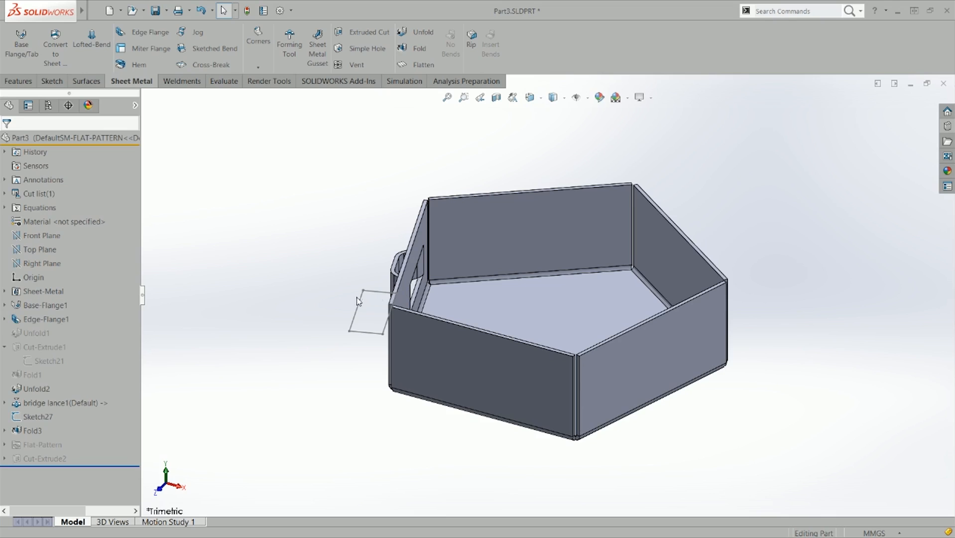
{"action": "mouse_move", "coordinate": [337, 277]}
{"action": "left_mouse_down"}
{"action": "mouse_move", "coordinate": [405, 353]}
{"action": "mouse_move", "coordinate": [319, 319]}
{"action": "left_mouse_up"}
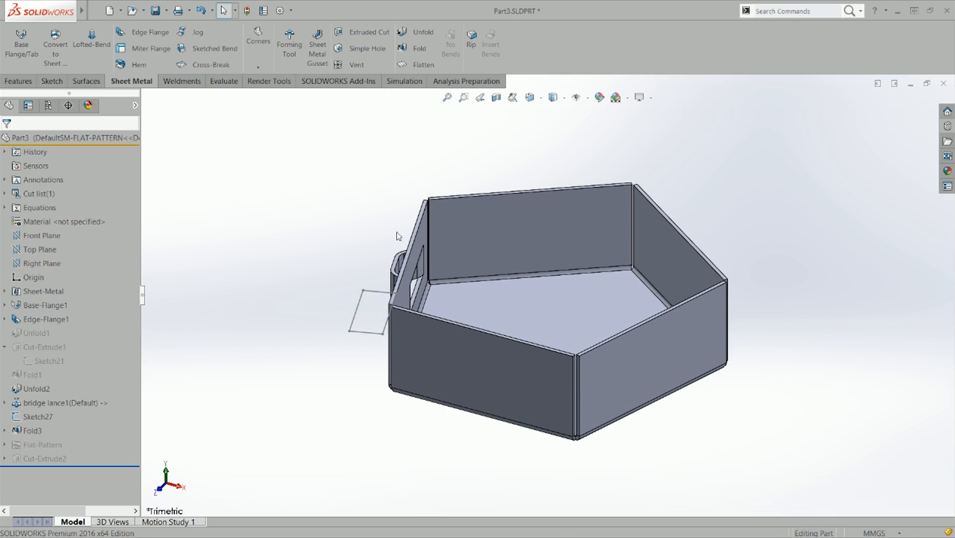
Flatten the box to examine the lance opening and the cut across the bend, and return it to the folded state.
{"action": "middle_click_drag", "start_coordinate": [404, 271], "coordinate": [431, 230]}
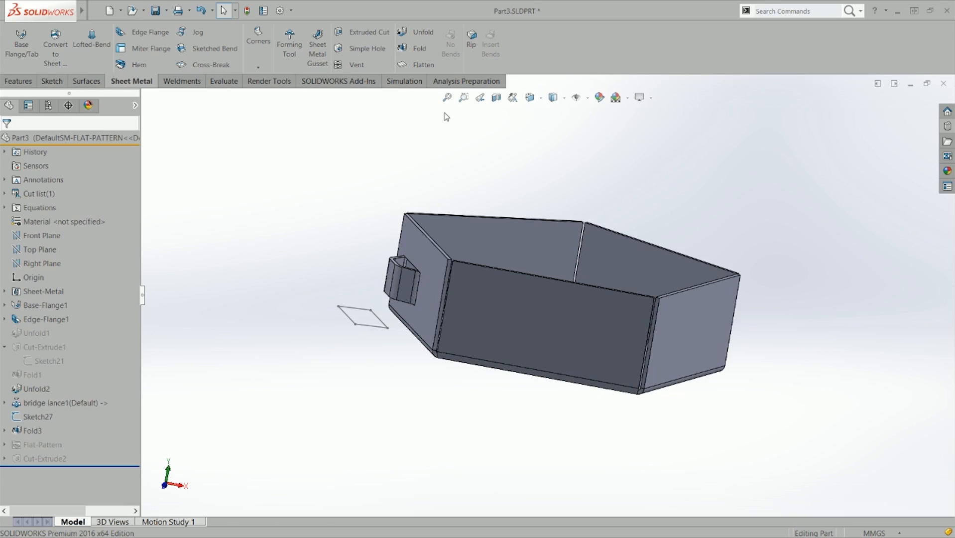
{"action": "left_click", "coordinate": [423, 65]}
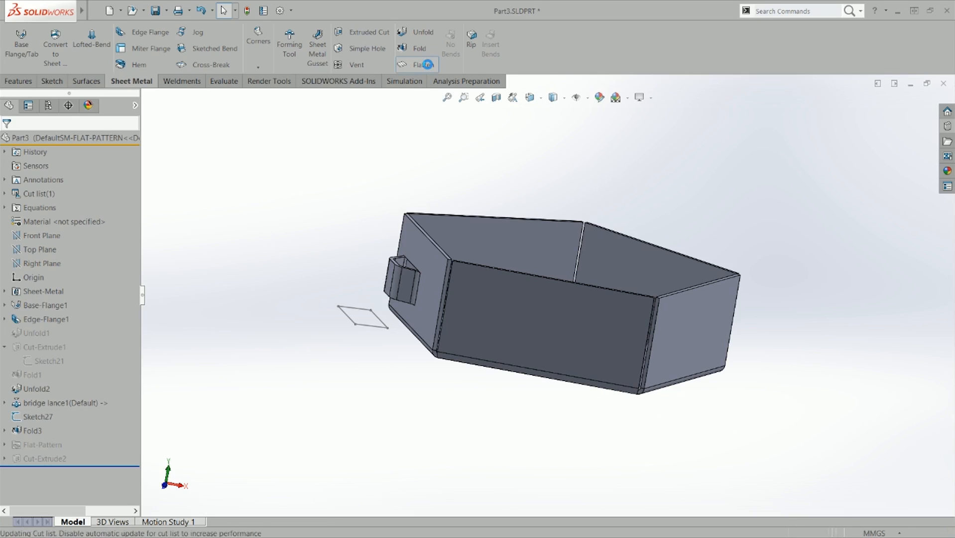
{"action": "middle_click_drag", "start_coordinate": [410, 254], "coordinate": [366, 277]}
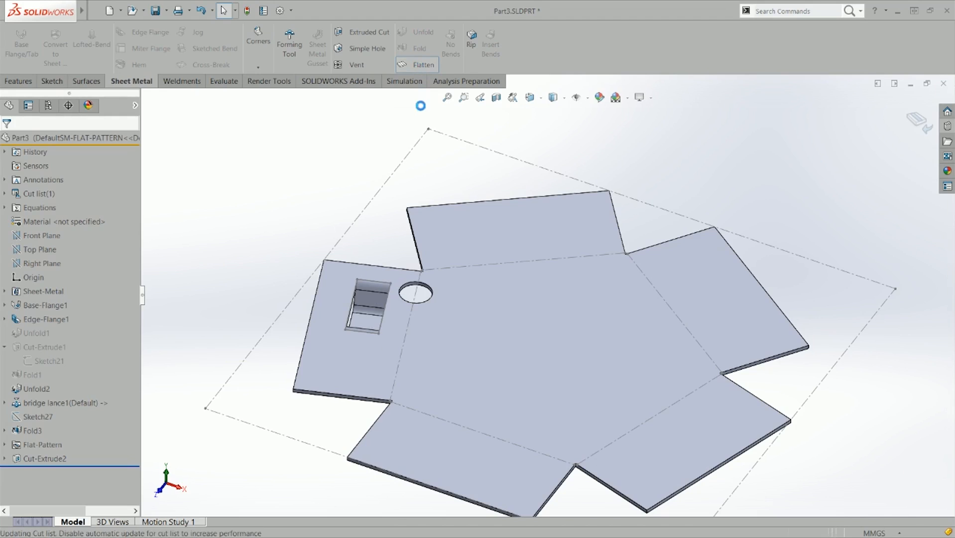
{"action": "left_click", "coordinate": [423, 65]}
{"action": "middle_click_drag", "start_coordinate": [375, 325], "coordinate": [318, 321]}
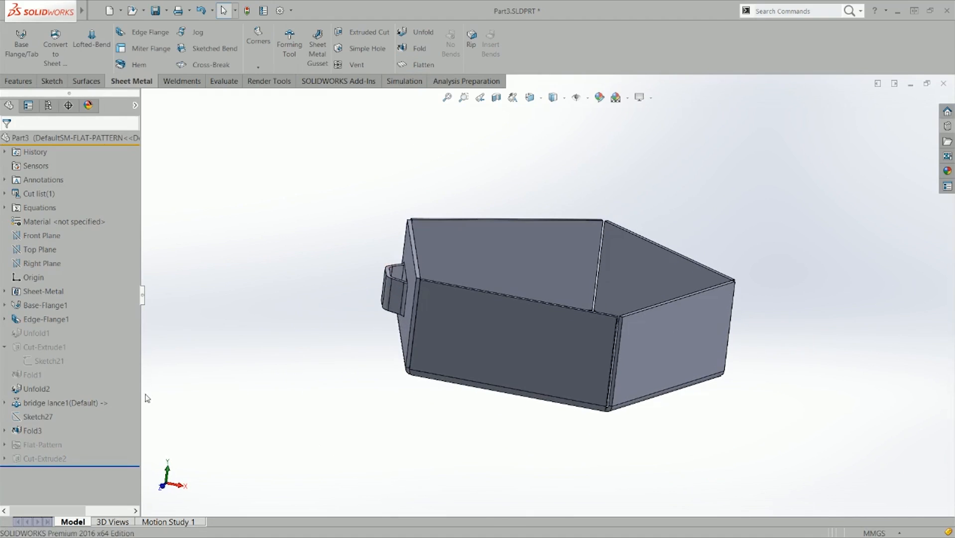
Check the lance outline sketch (Sketch27) in its unfolded state and show it in the folded model.
{"action": "left_click", "coordinate": [43, 417]}
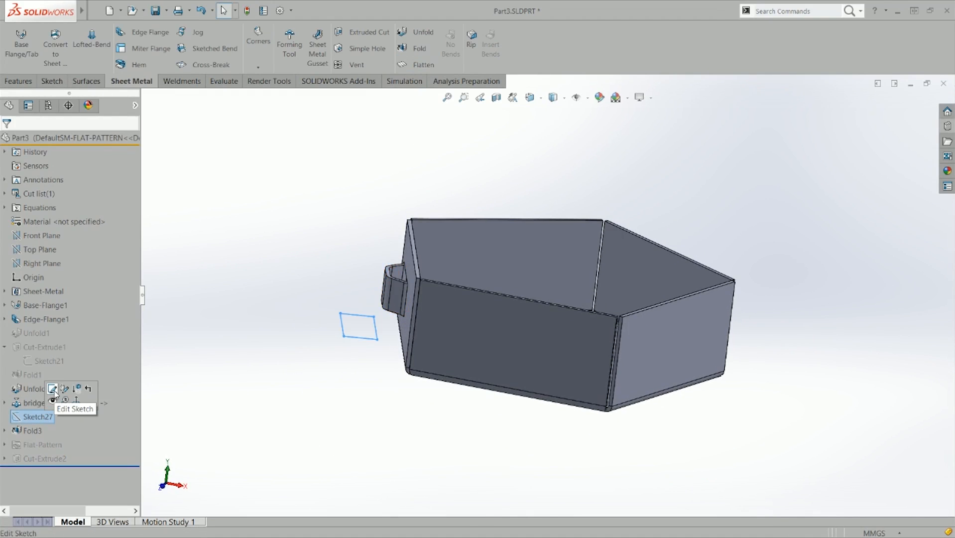
{"action": "left_click", "coordinate": [52, 389]}
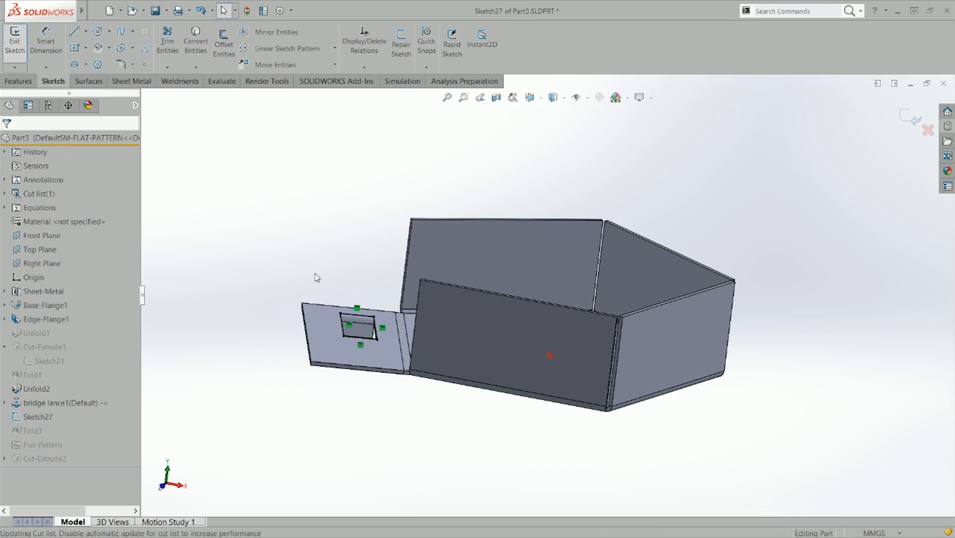
{"action": "left_click", "coordinate": [27, 418]}
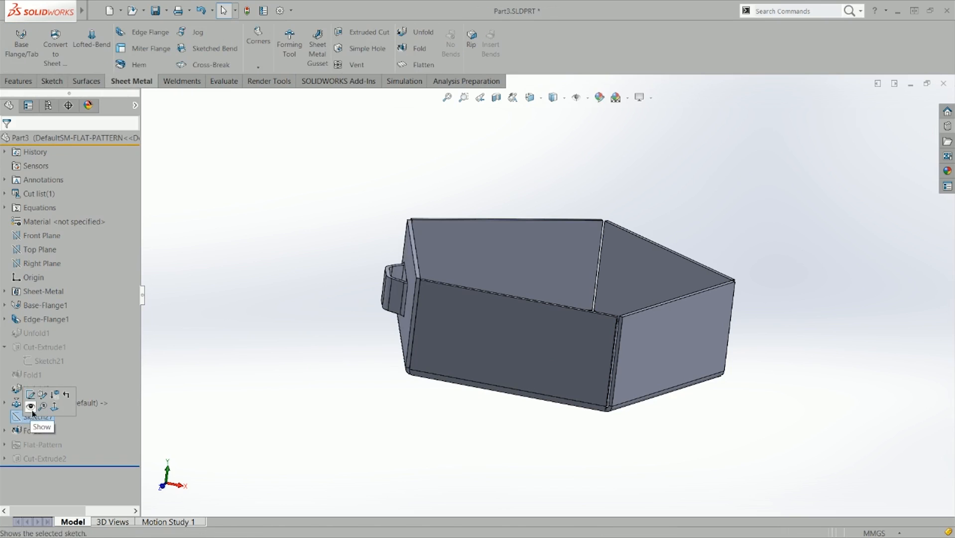
{"action": "left_click", "coordinate": [32, 408]}
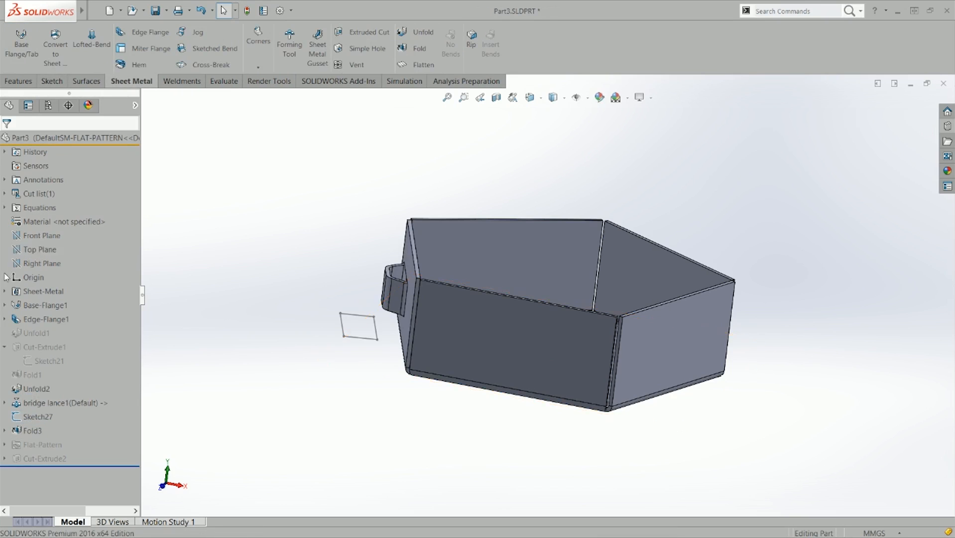
Sketch a center rectangle on the Top Plane, centred on the origin and extending past the box on all sides.
{"action": "left_click", "coordinate": [40, 249]}
{"action": "middle_click_drag", "start_coordinate": [471, 241], "coordinate": [465, 302]}
{"action": "right_click_drag", "start_coordinate": [252, 377], "coordinate": [264, 338]}
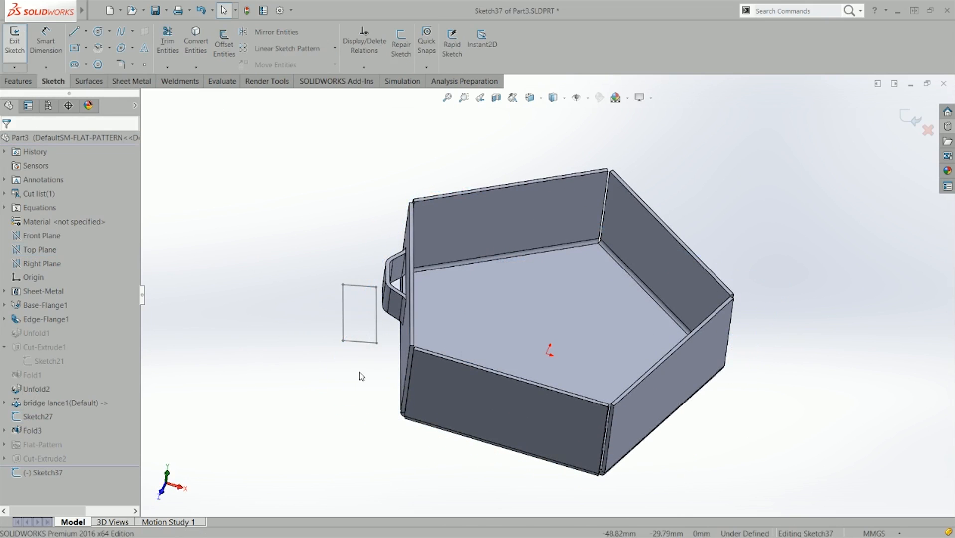
{"action": "key", "text": "ctrl+8"}
{"action": "key", "text": "s"}
{"action": "left_click", "coordinate": [605, 339]}
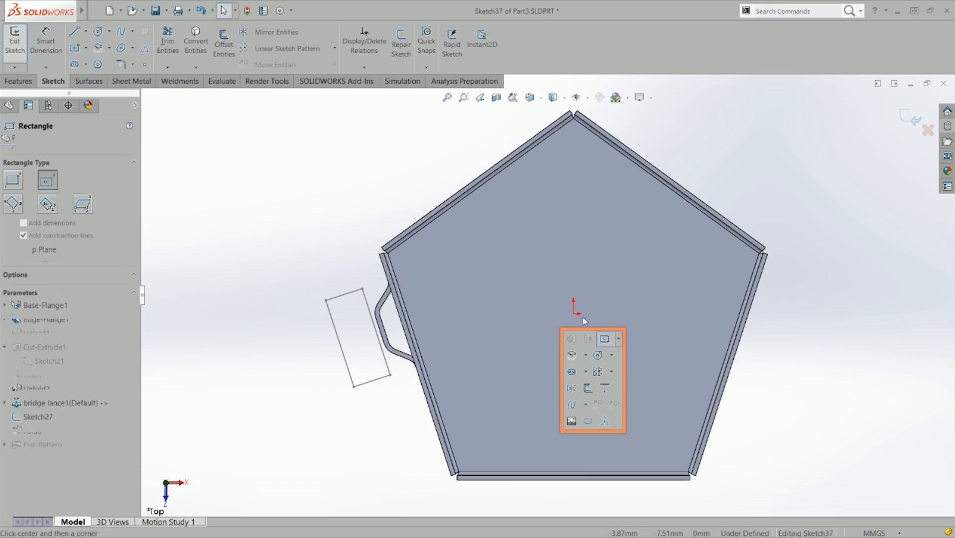
{"action": "left_click", "coordinate": [574, 314]}
{"action": "scroll", "coordinate": [603, 317], "scroll_direction": "up", "scroll_amount": 4}
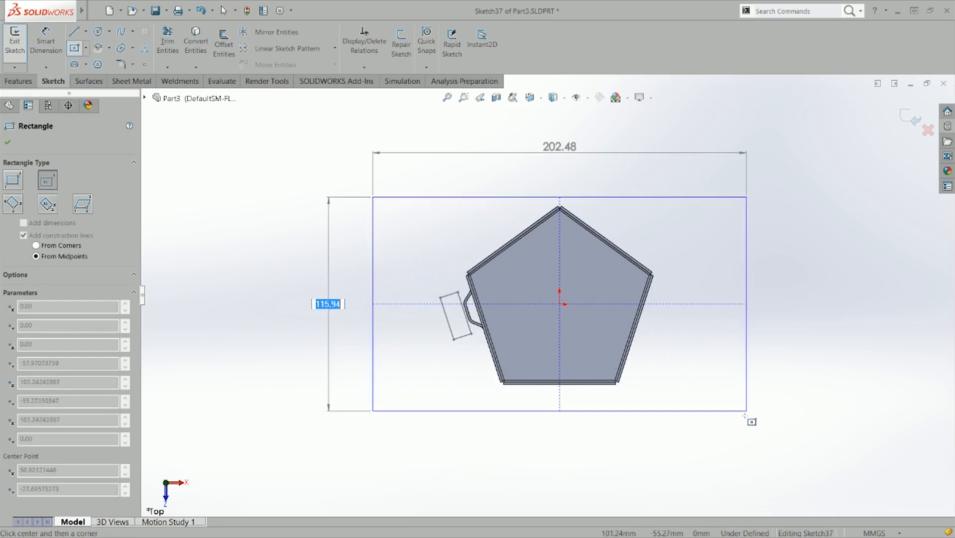
{"action": "left_click", "coordinate": [758, 421]}
{"action": "key", "text": "Escape"}
Extrude the rectangle with its depth linked to the sheet thickness, as a plate body not merged with the box.
{"action": "key", "text": "s"}
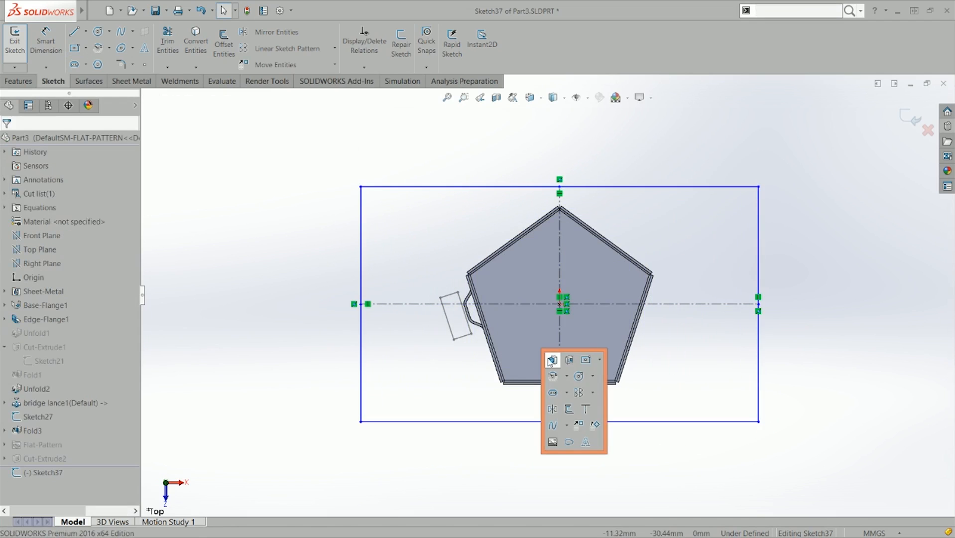
{"action": "left_click", "coordinate": [551, 360]}
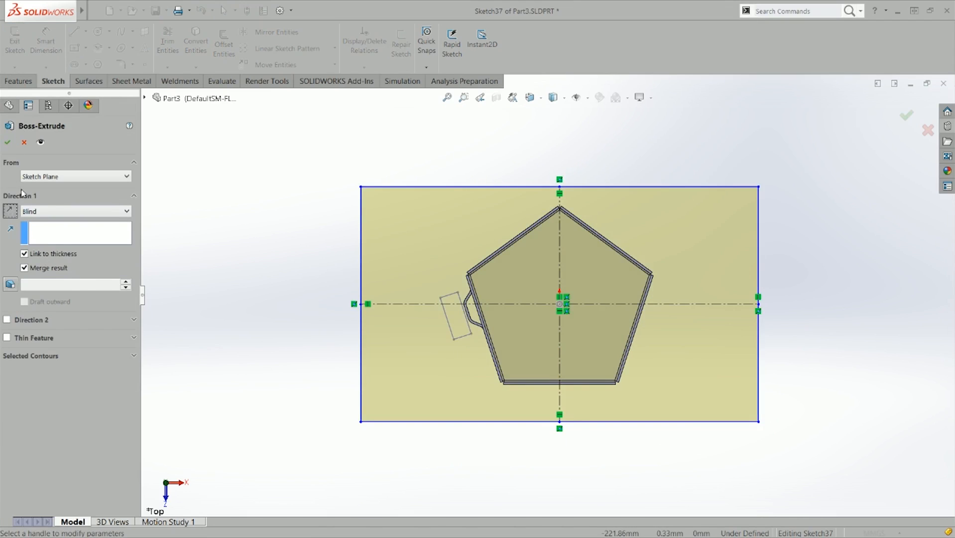
{"action": "left_click", "coordinate": [8, 142]}
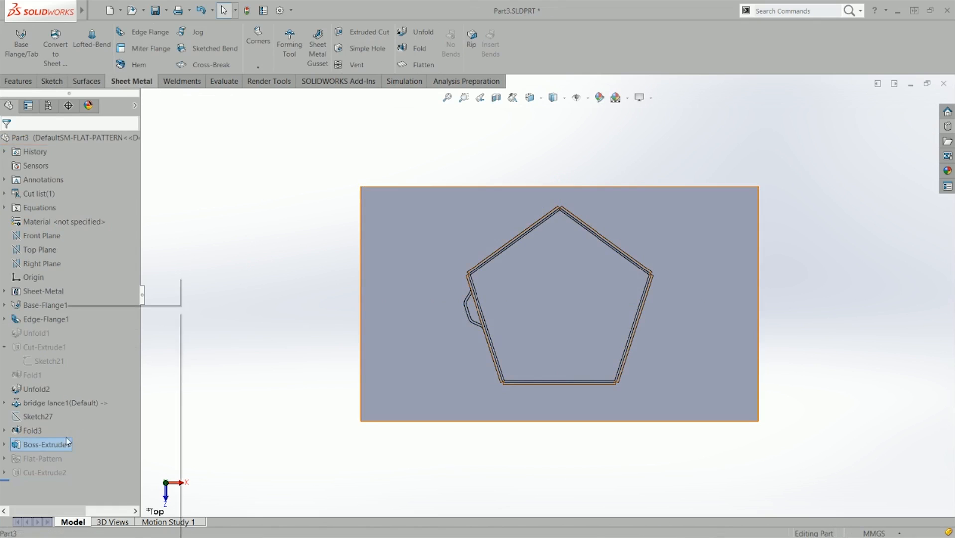
{"action": "right_click", "coordinate": [66, 444]}
{"action": "left_click", "coordinate": [72, 284]}
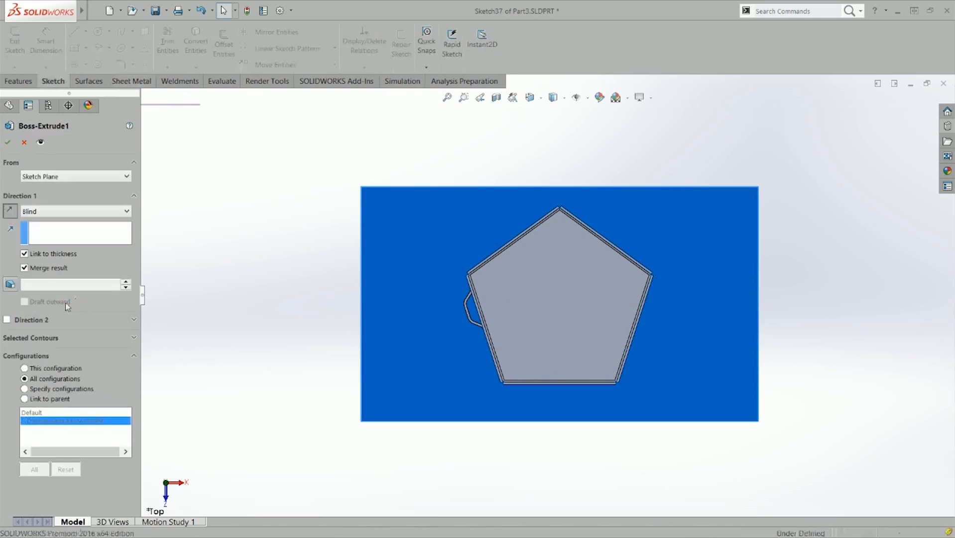
{"action": "left_click", "coordinate": [7, 142]}
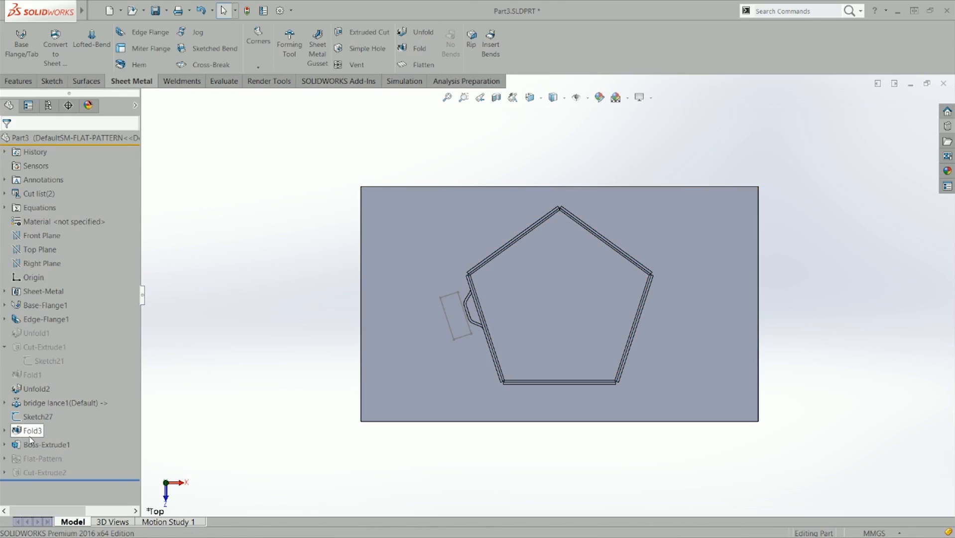
Edit Sketch27 and offset its lance outline rectangle 1 mm outward.
{"action": "left_click", "coordinate": [15, 431]}
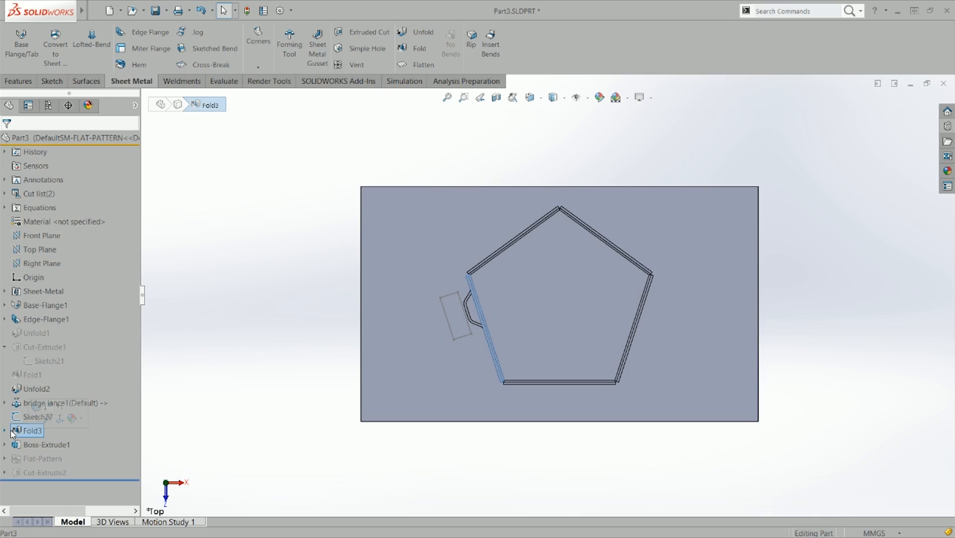
{"action": "left_click", "coordinate": [36, 416]}
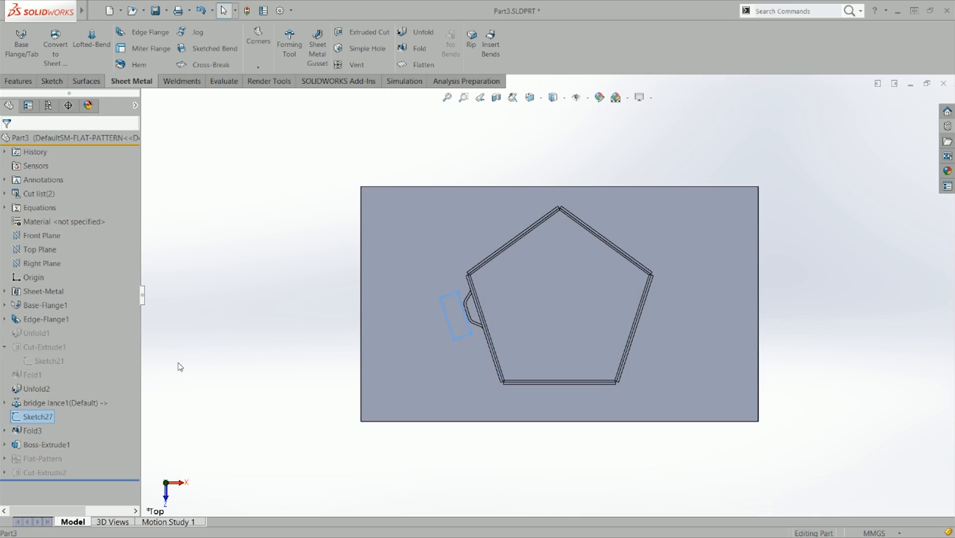
{"action": "right_click", "coordinate": [31, 422]}
{"action": "left_click", "coordinate": [62, 295]}
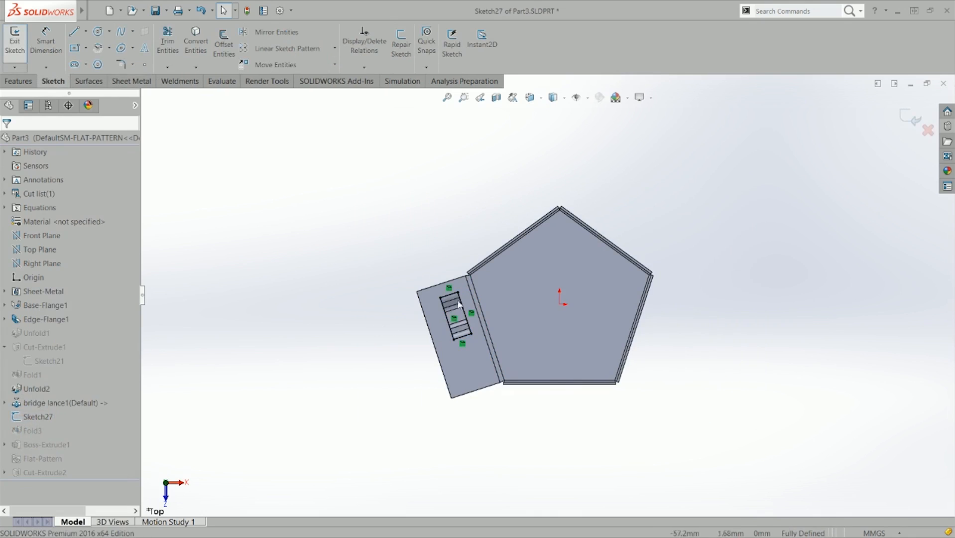
{"action": "scroll", "coordinate": [459, 305], "scroll_direction": "down", "scroll_amount": 3}
{"action": "left_click_drag", "start_coordinate": [393, 235], "coordinate": [572, 467]}
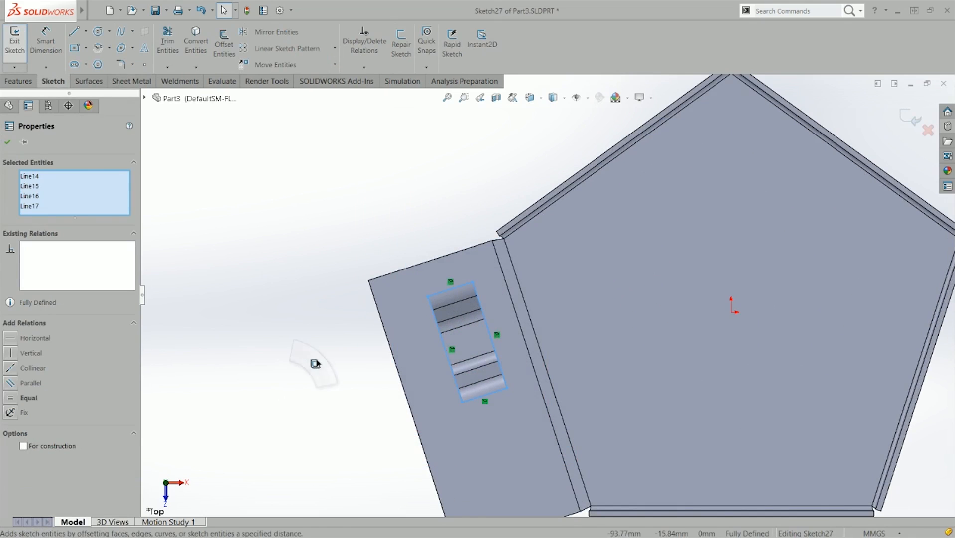
{"action": "right_click_drag", "start_coordinate": [315, 363], "coordinate": [319, 370]}
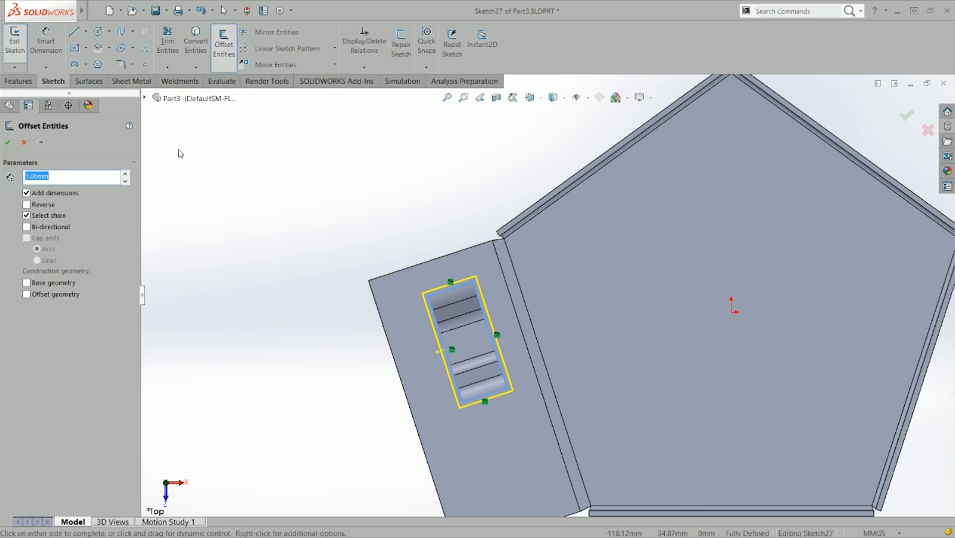
{"action": "key", "text": "Return"}
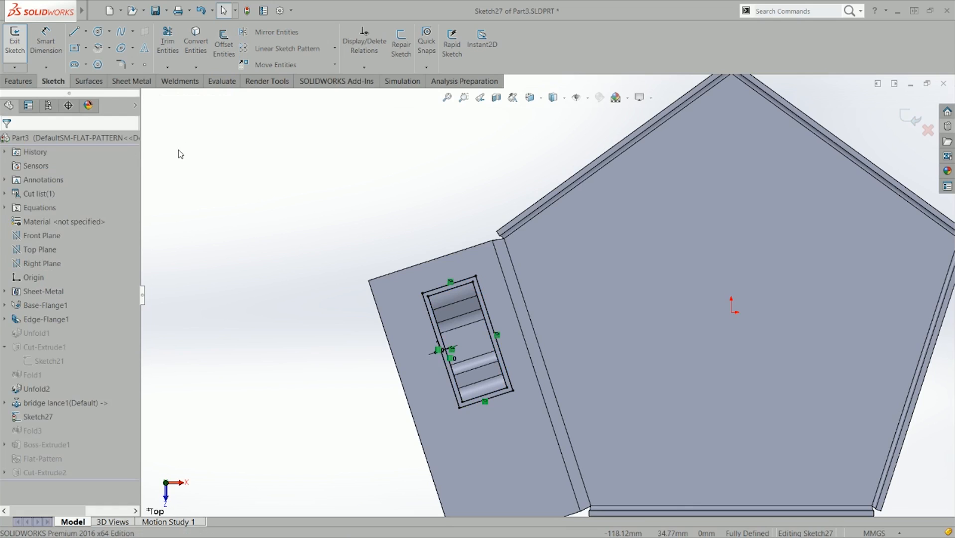
Convert the four original inner rectangle lines to construction geometry and exit the sketch.
{"action": "left_click", "coordinate": [445, 292]}
{"action": "right_click", "coordinate": [445, 292]}
{"action": "left_click", "coordinate": [506, 333]}
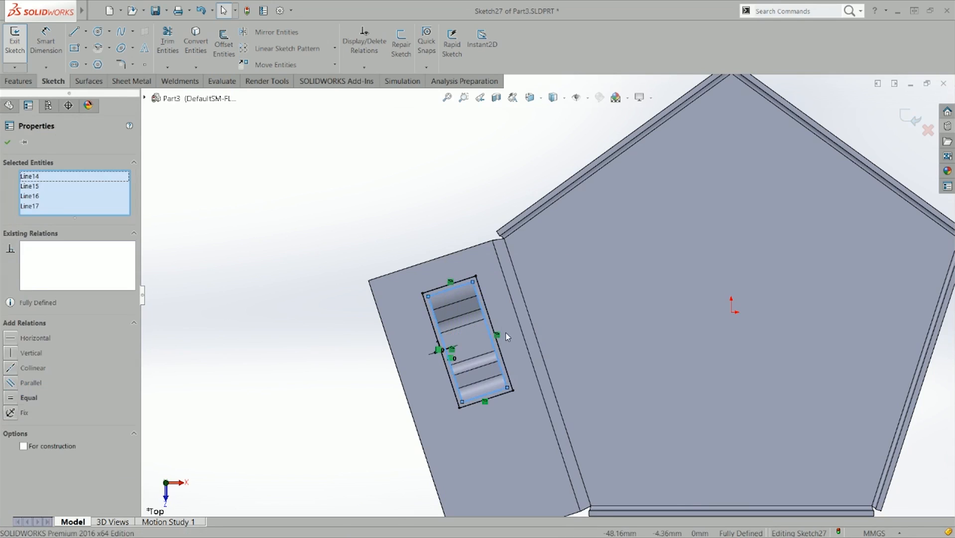
{"action": "left_click", "coordinate": [66, 441]}
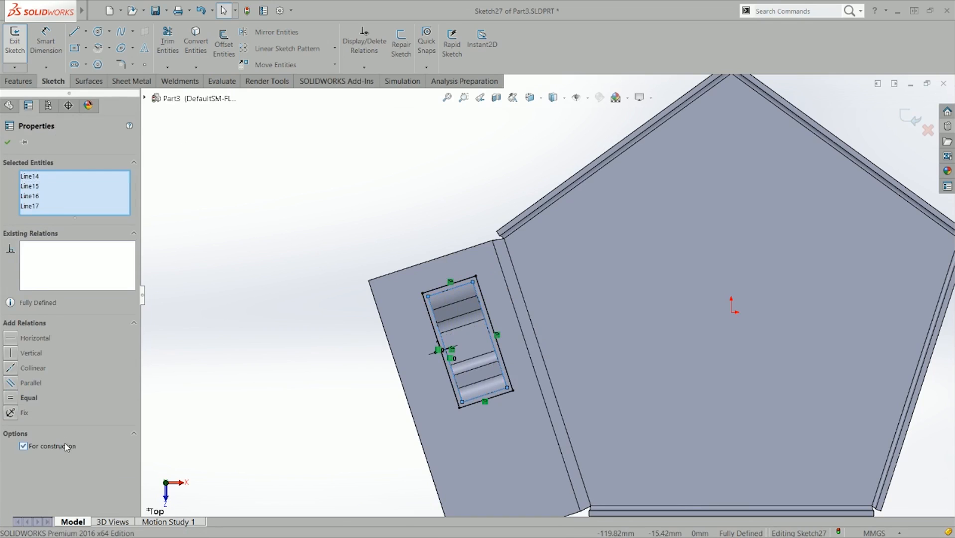
{"action": "left_click", "coordinate": [236, 331]}
{"action": "left_click", "coordinate": [908, 119]}
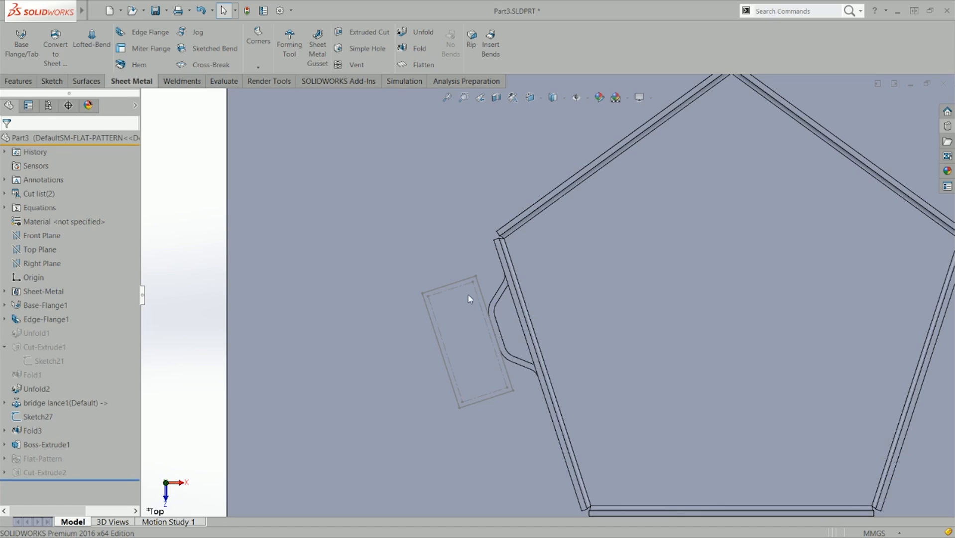
Cut the Sketch27 outline through the plate, with the depth linked to the sheet thickness.
{"action": "scroll", "coordinate": [464, 301], "scroll_direction": "up", "scroll_amount": 4}
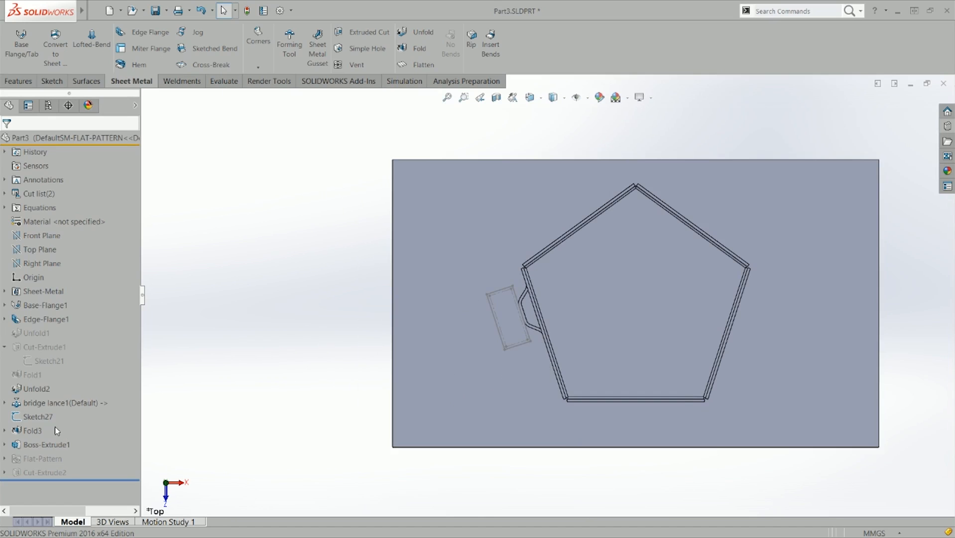
{"action": "left_click", "coordinate": [40, 417]}
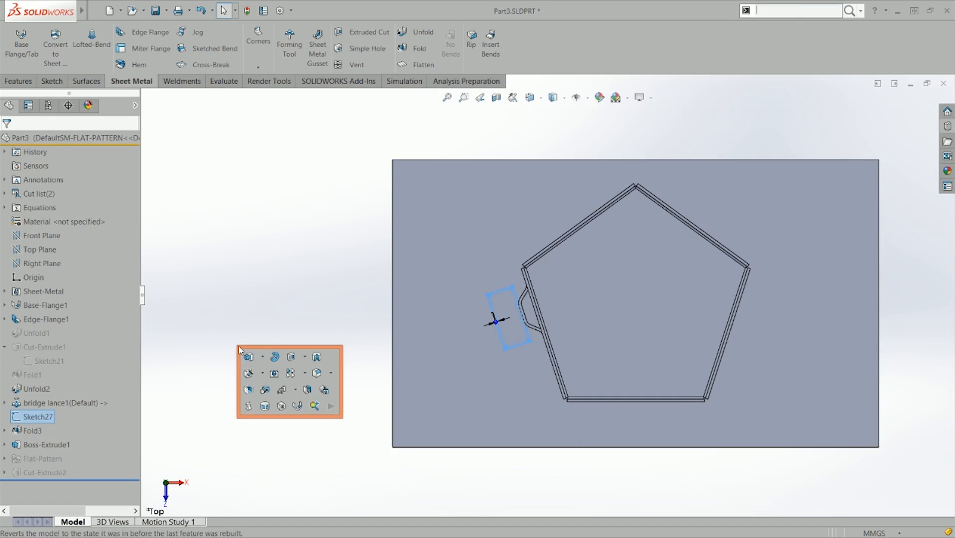
{"action": "left_click", "coordinate": [291, 358]}
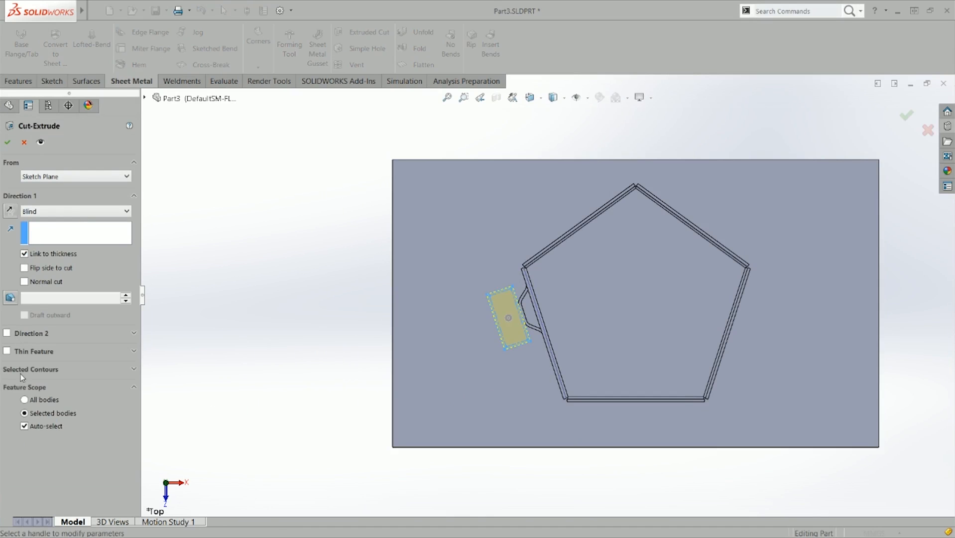
{"action": "left_click", "coordinate": [7, 142]}
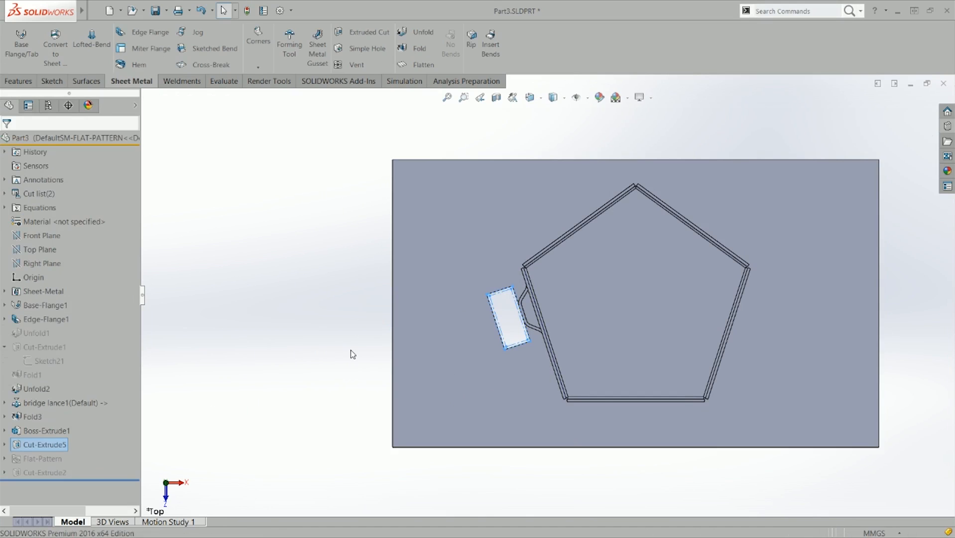
{"action": "middle_click_drag", "start_coordinate": [360, 294], "coordinate": [392, 191]}
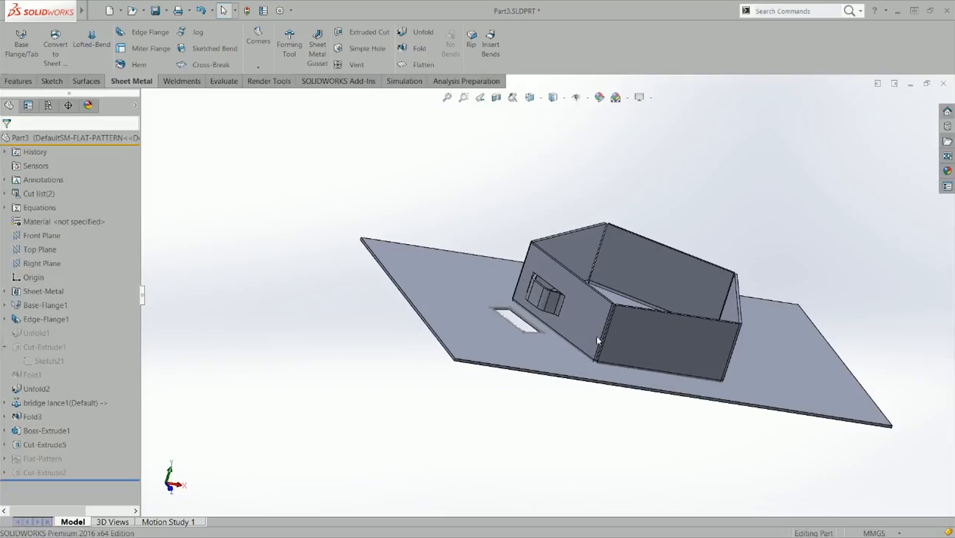
{"action": "scroll", "coordinate": [631, 354], "scroll_direction": "down", "scroll_amount": 1}
{"action": "middle_click_drag", "start_coordinate": [570, 307], "coordinate": [490, 321]}
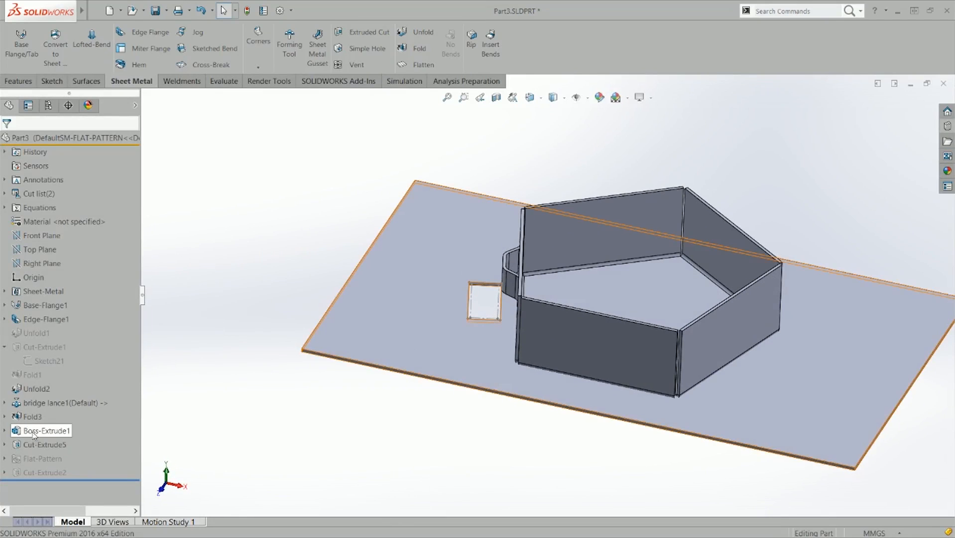
Examine Sketch27 under the plate cut in its unfolded state, and Sketch37 under the plate extrusion.
{"action": "left_click", "coordinate": [5, 444]}
{"action": "left_click", "coordinate": [49, 459]}
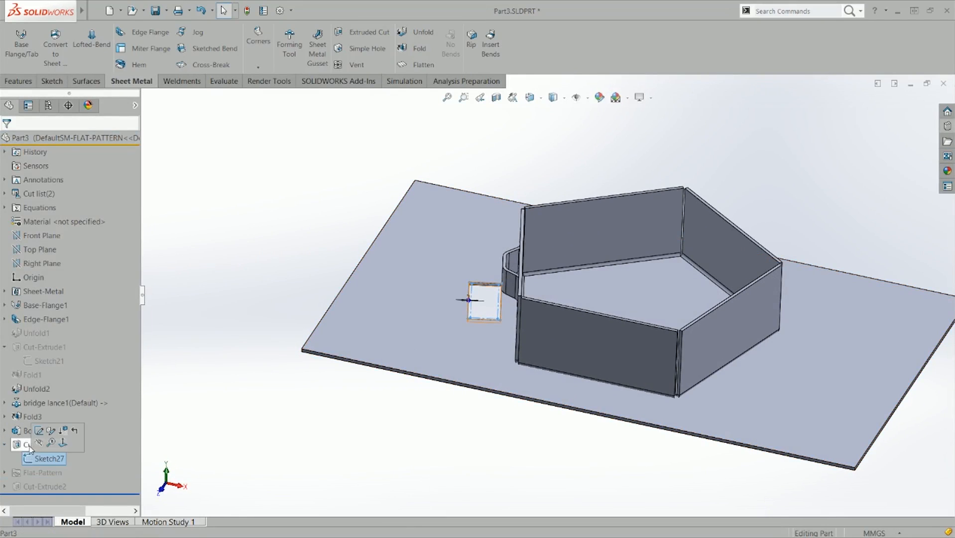
{"action": "left_click", "coordinate": [18, 431]}
{"action": "scroll", "coordinate": [505, 311], "scroll_direction": "down", "scroll_amount": 2}
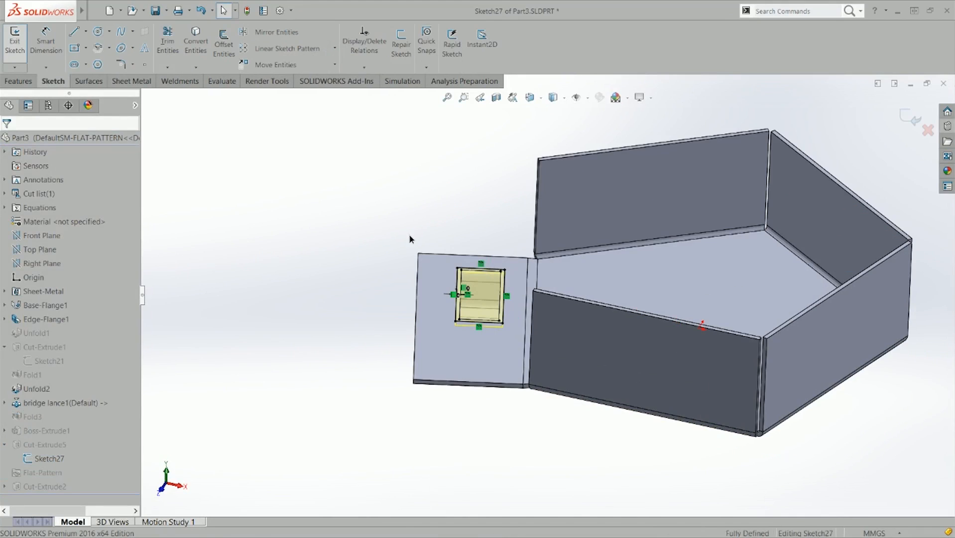
{"action": "left_click", "coordinate": [15, 42]}
{"action": "left_click", "coordinate": [46, 458]}
{"action": "left_click", "coordinate": [4, 431]}
{"action": "left_click", "coordinate": [52, 447]}
{"action": "left_click", "coordinate": [310, 449]}
{"action": "mouse_move", "coordinate": [514, 347]}
{"action": "middle_mouse_down"}
{"action": "mouse_move", "coordinate": [487, 325]}
{"action": "mouse_move", "coordinate": [563, 291]}
{"action": "mouse_move", "coordinate": [682, 324]}
{"action": "mouse_move", "coordinate": [724, 369]}
{"action": "mouse_move", "coordinate": [695, 416]}
{"action": "mouse_move", "coordinate": [872, 337]}
{"action": "mouse_move", "coordinate": [796, 383]}
{"action": "mouse_move", "coordinate": [744, 361]}
{"action": "mouse_move", "coordinate": [769, 425]}
{"action": "mouse_move", "coordinate": [657, 264]}
{"action": "mouse_move", "coordinate": [668, 271]}
{"action": "mouse_move", "coordinate": [654, 298]}
{"action": "mouse_move", "coordinate": [663, 268]}
{"action": "middle_mouse_up"}
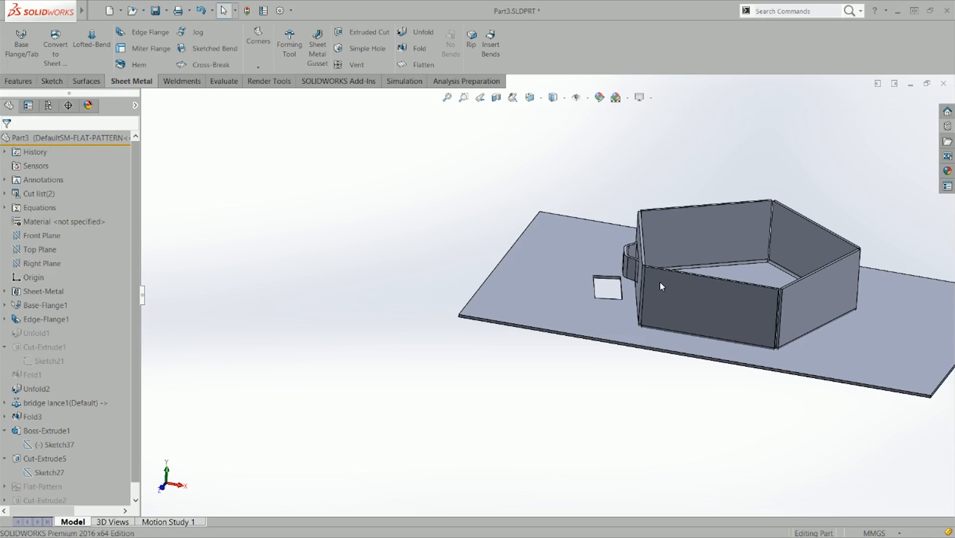
{"action": "middle_click_drag", "start_coordinate": [598, 282], "coordinate": [554, 294]}
{"action": "left_click", "coordinate": [423, 34]}
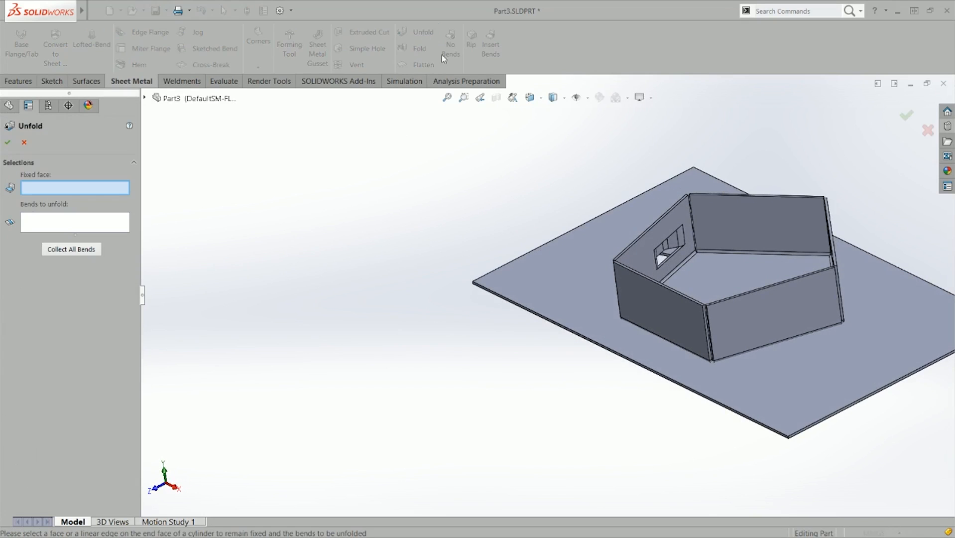
{"action": "left_click", "coordinate": [685, 282]}
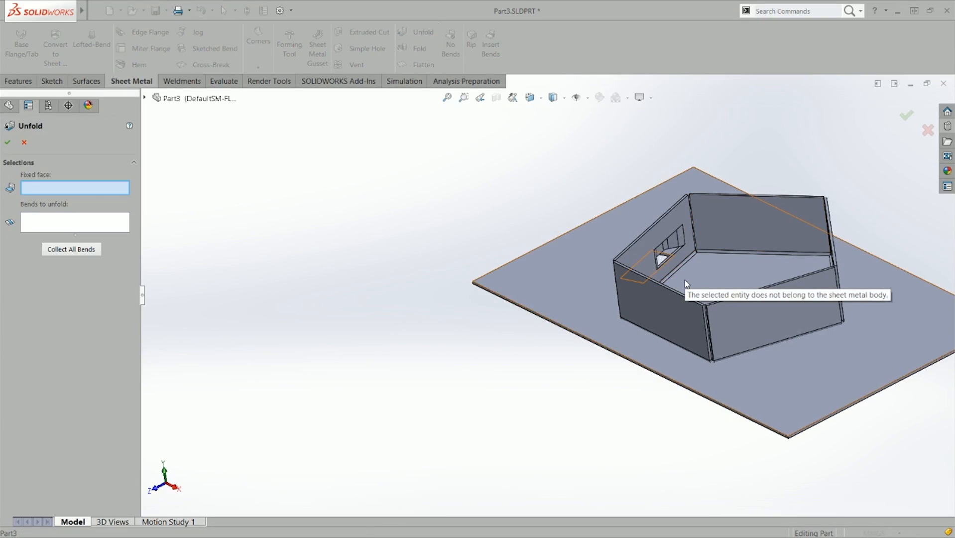
{"action": "mouse_move", "coordinate": [687, 284]}
{"action": "middle_mouse_down"}
{"action": "mouse_move", "coordinate": [738, 284]}
{"action": "mouse_move", "coordinate": [768, 253]}
{"action": "mouse_move", "coordinate": [693, 268]}
{"action": "middle_mouse_up"}
{"action": "key", "text": "Escape"}
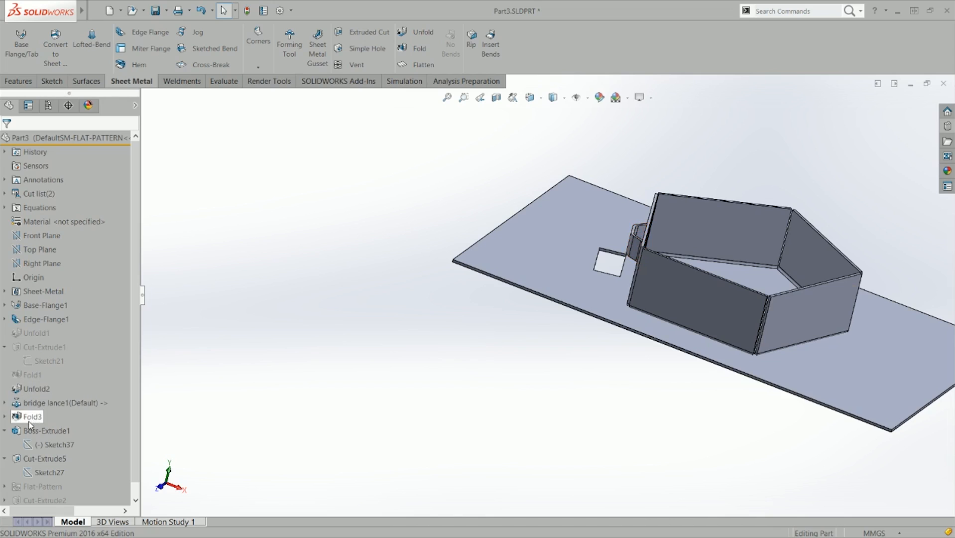
Open the plate's Boss-Extrude1 for editing and examine its position against the box floor in the front view.
{"action": "left_click", "coordinate": [45, 431]}
{"action": "left_click", "coordinate": [39, 404]}
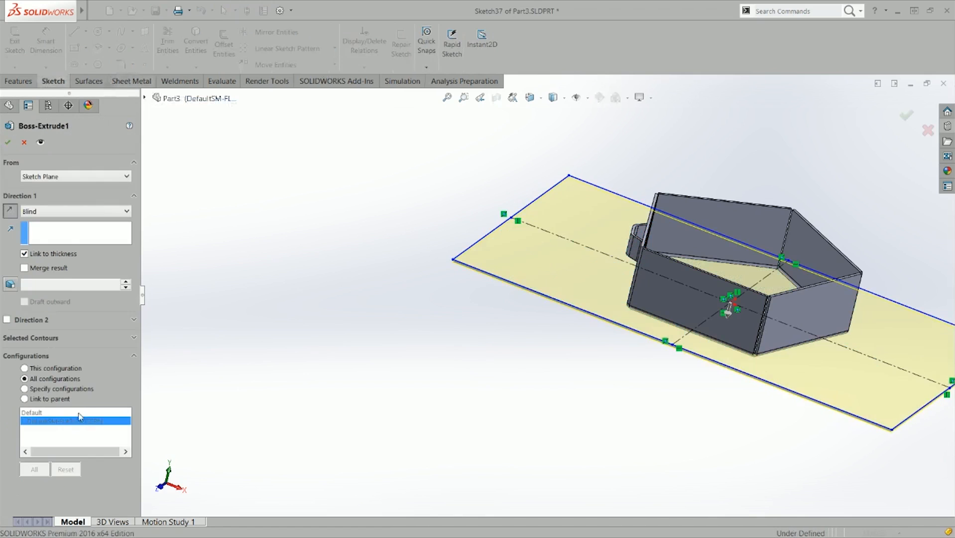
{"action": "key", "text": "ctrl+1"}
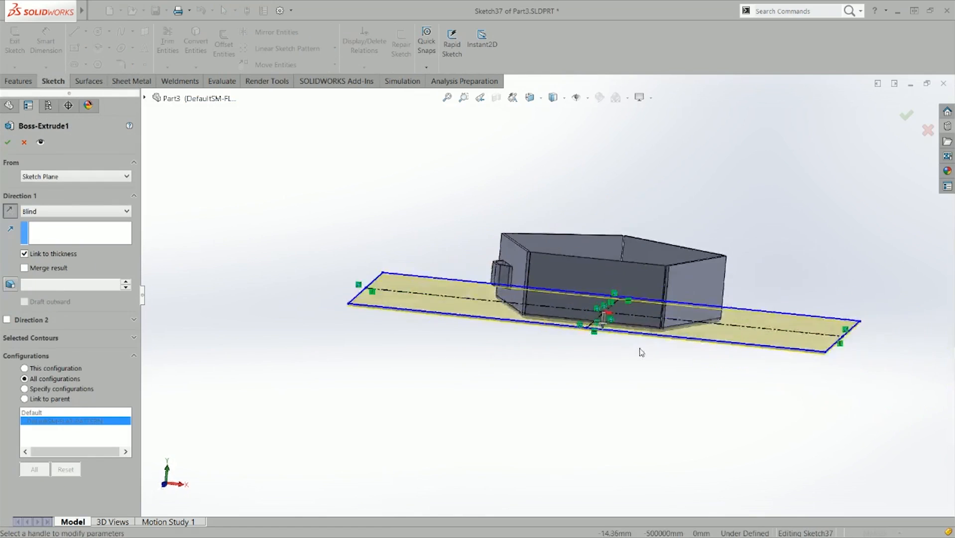
{"action": "scroll", "coordinate": [434, 300], "scroll_direction": "down", "scroll_amount": 4}
{"action": "scroll", "coordinate": [409, 305], "scroll_direction": "down", "scroll_amount": 3}
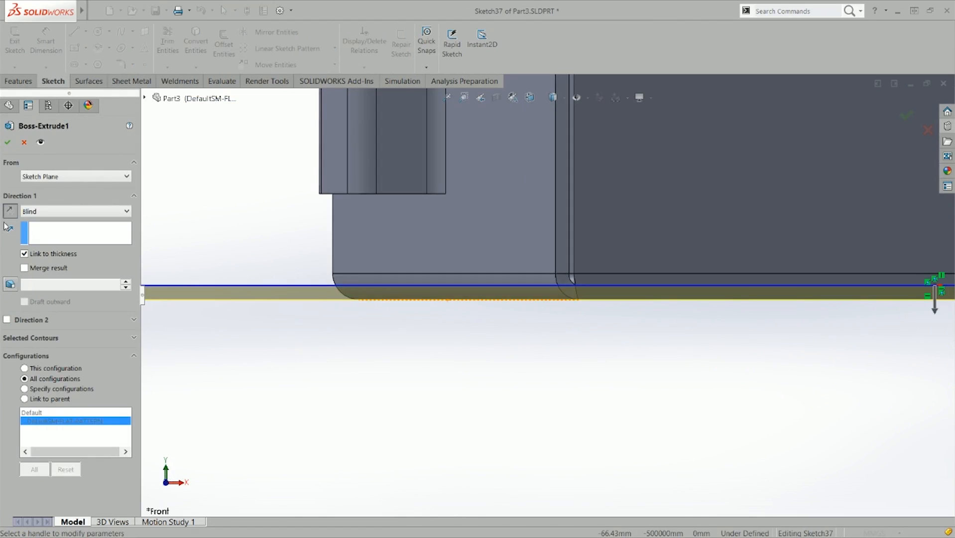
{"action": "scroll", "coordinate": [391, 234], "scroll_direction": "up", "scroll_amount": 3}
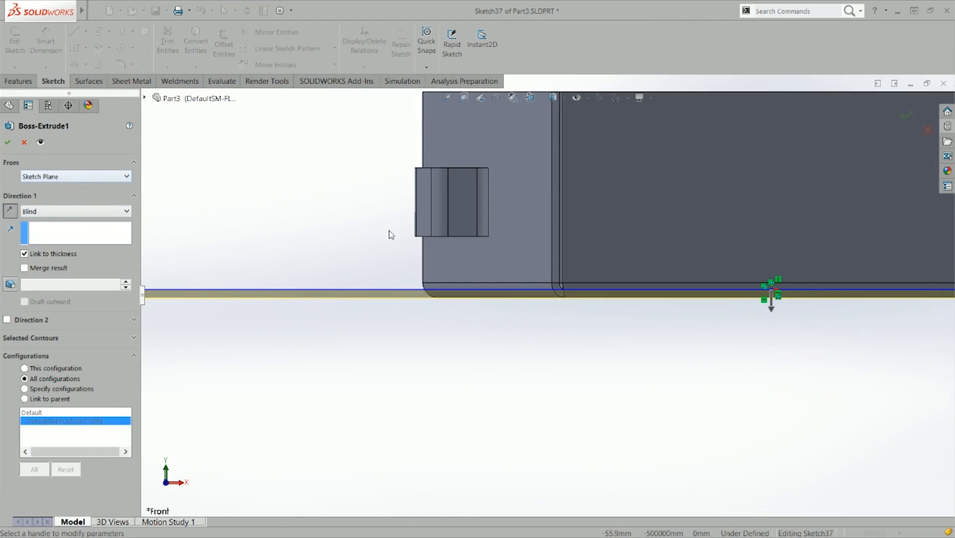
{"action": "scroll", "coordinate": [228, 249], "scroll_direction": "up", "scroll_amount": 2}
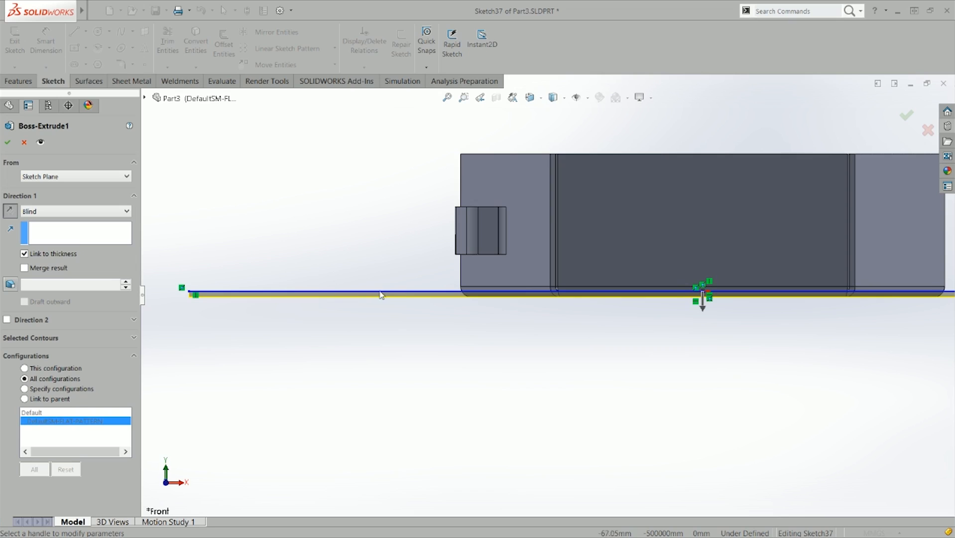
Try to start the plate extrusion from the outer bottom face of the box using the Surface/Face/Plane option.
{"action": "left_click", "coordinate": [51, 177]}
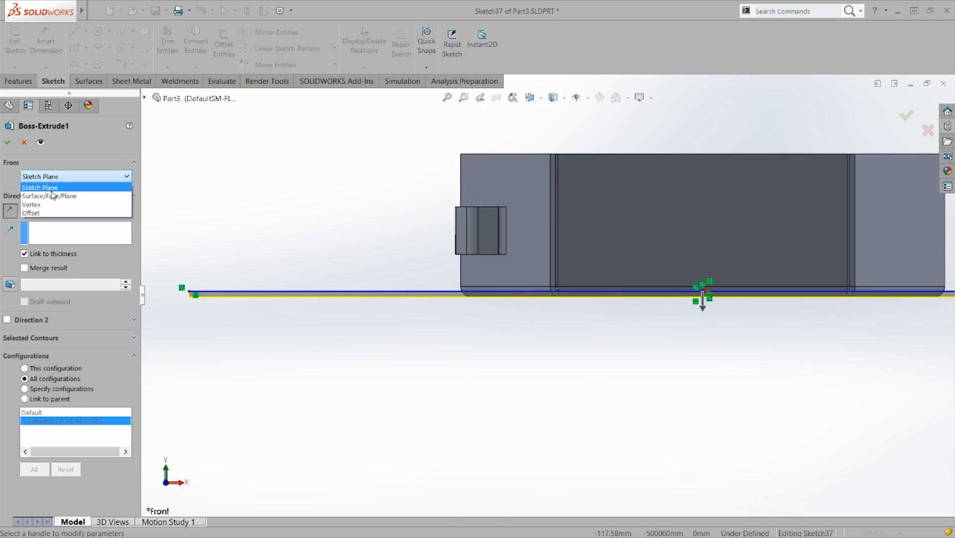
{"action": "left_click", "coordinate": [55, 200]}
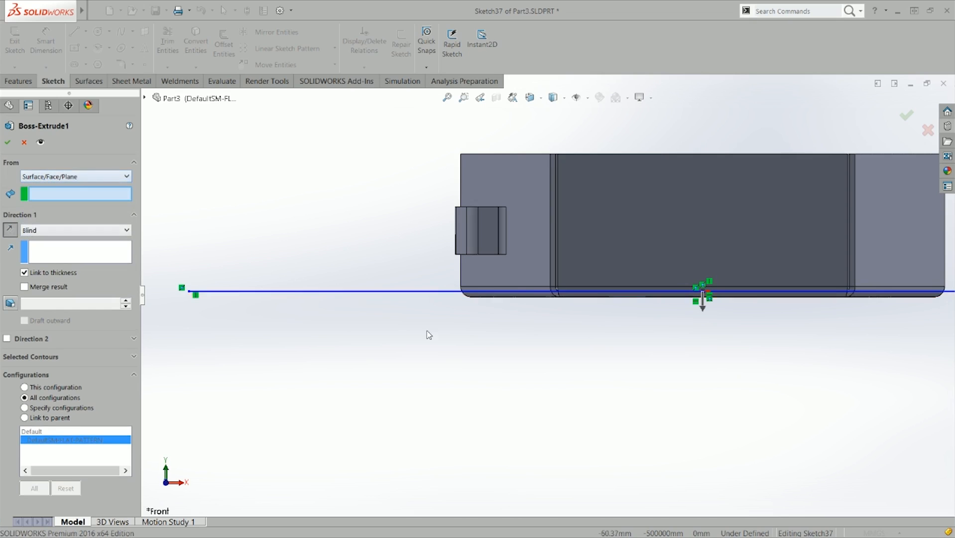
{"action": "middle_click_drag", "start_coordinate": [426, 331], "coordinate": [508, 311]}
{"action": "left_click", "coordinate": [577, 293]}
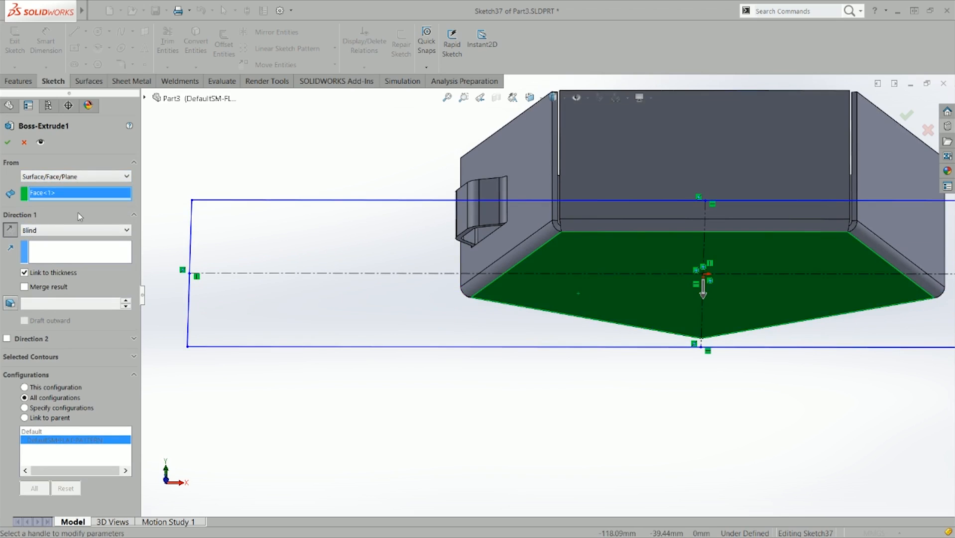
{"action": "left_click", "coordinate": [8, 143]}
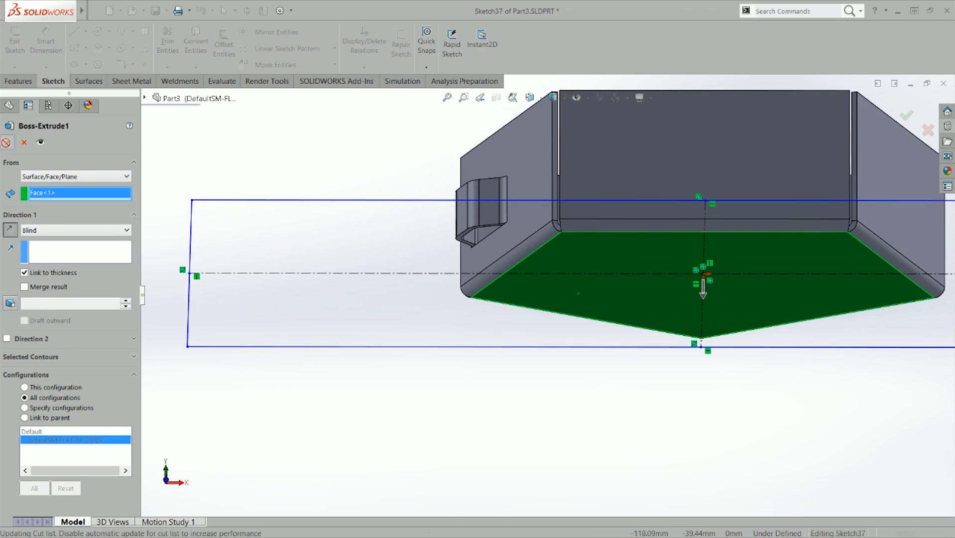
{"action": "left_click", "coordinate": [8, 143]}
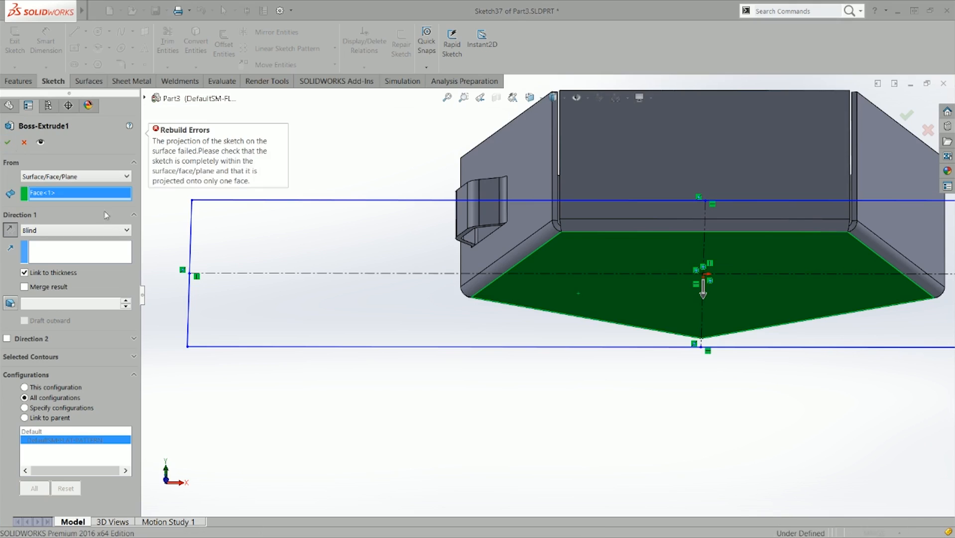
{"action": "left_click", "coordinate": [546, 296]}
Start the plate extrusion from a corner vertex on the underside of the box using the Vertex option.
{"action": "left_click", "coordinate": [75, 176]}
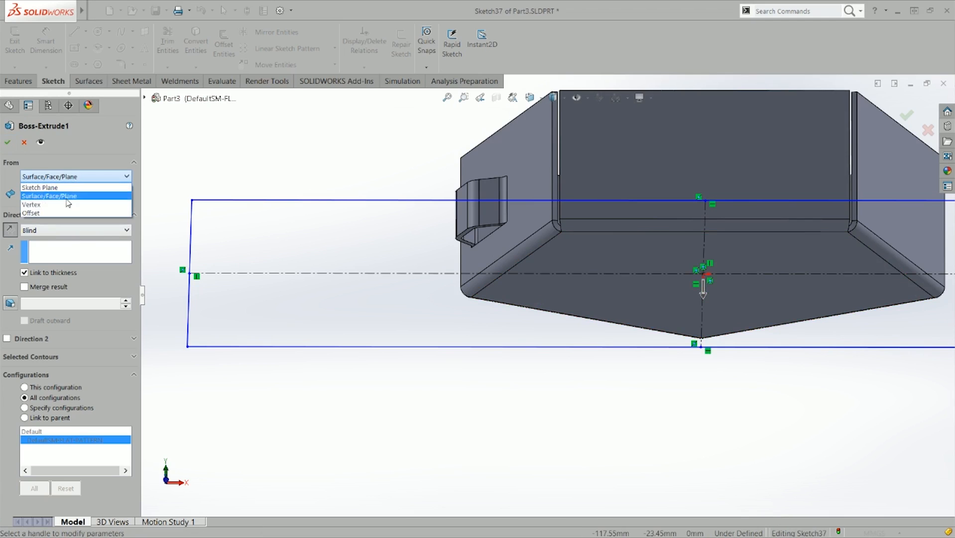
{"action": "left_click", "coordinate": [50, 206]}
{"action": "left_click", "coordinate": [562, 232]}
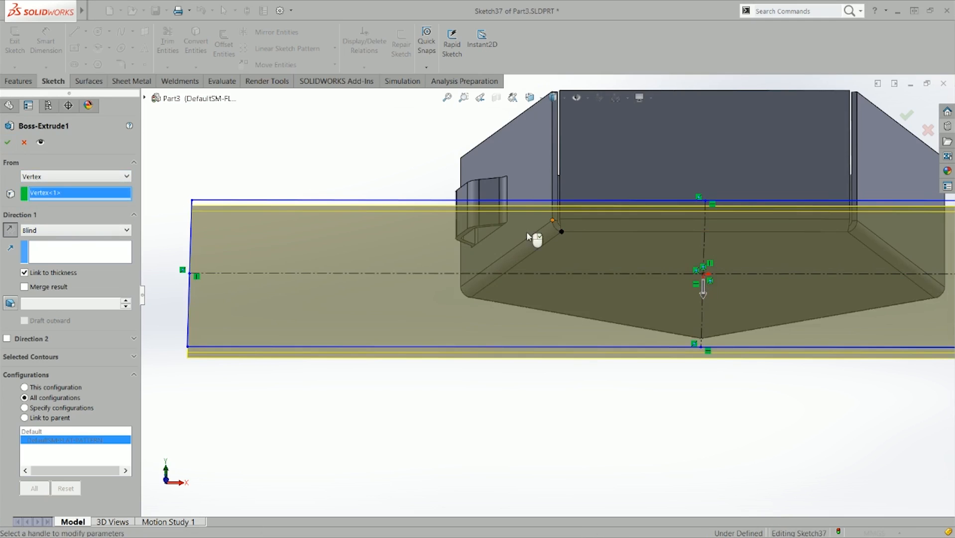
{"action": "left_click", "coordinate": [6, 143]}
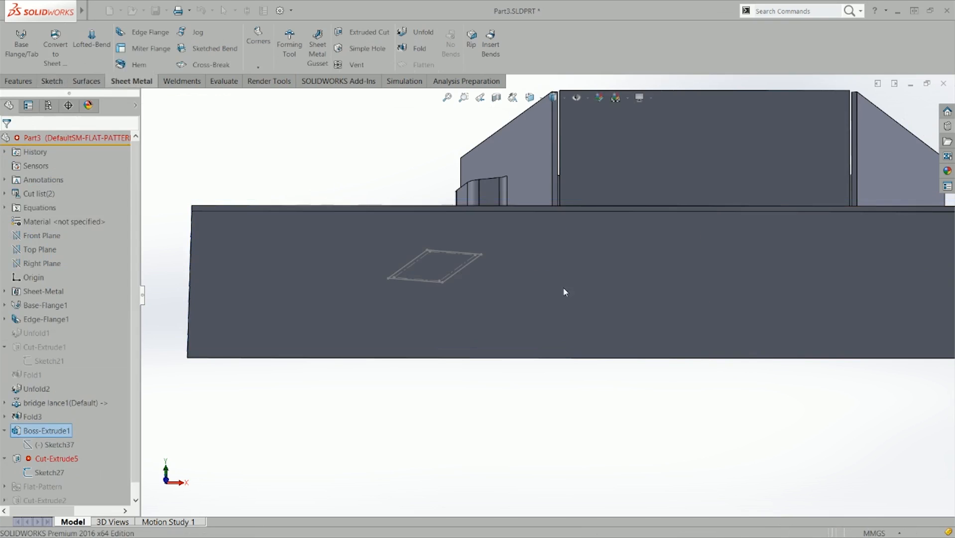
{"action": "scroll", "coordinate": [573, 401], "scroll_direction": "up", "scroll_amount": 5}
{"action": "key", "text": "ctrl+1"}
{"action": "scroll", "coordinate": [481, 346], "scroll_direction": "down", "scroll_amount": 4}
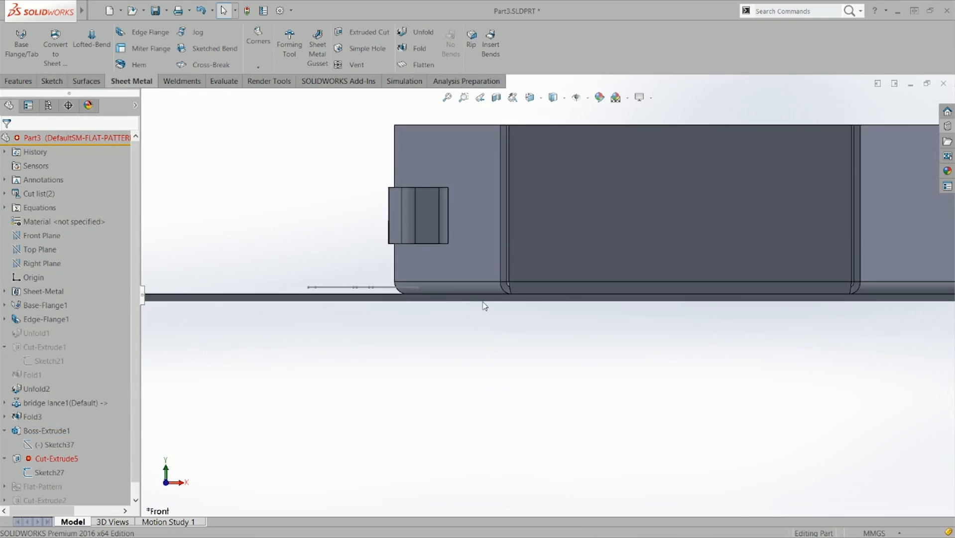
Unlink Cut-Extrude5's depth from the sheet thickness and change its end condition so the cut passes through the lowered plate.
{"action": "middle_click_drag", "start_coordinate": [591, 298], "coordinate": [670, 152]}
{"action": "left_click", "coordinate": [690, 147]}
{"action": "scroll", "coordinate": [673, 150], "scroll_direction": "up", "scroll_amount": 3}
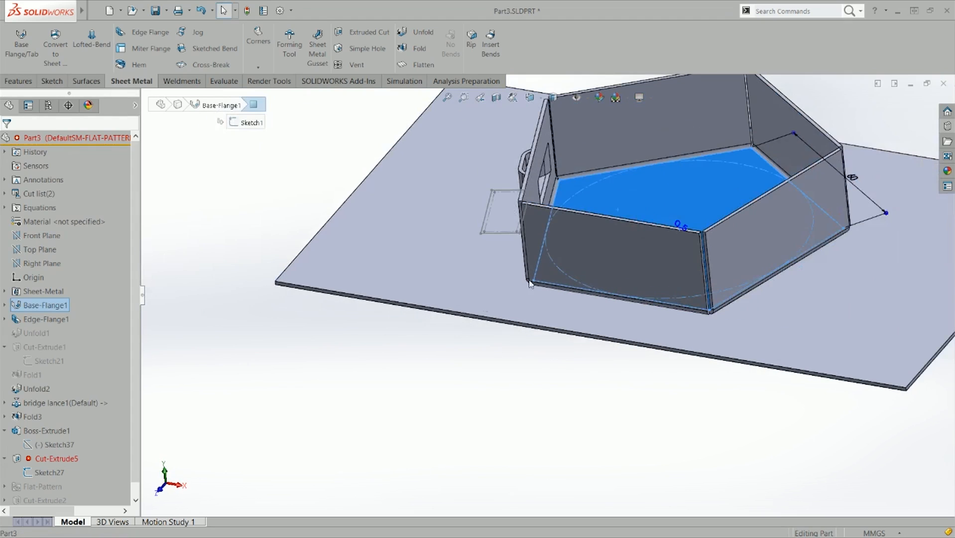
{"action": "left_click", "coordinate": [582, 363]}
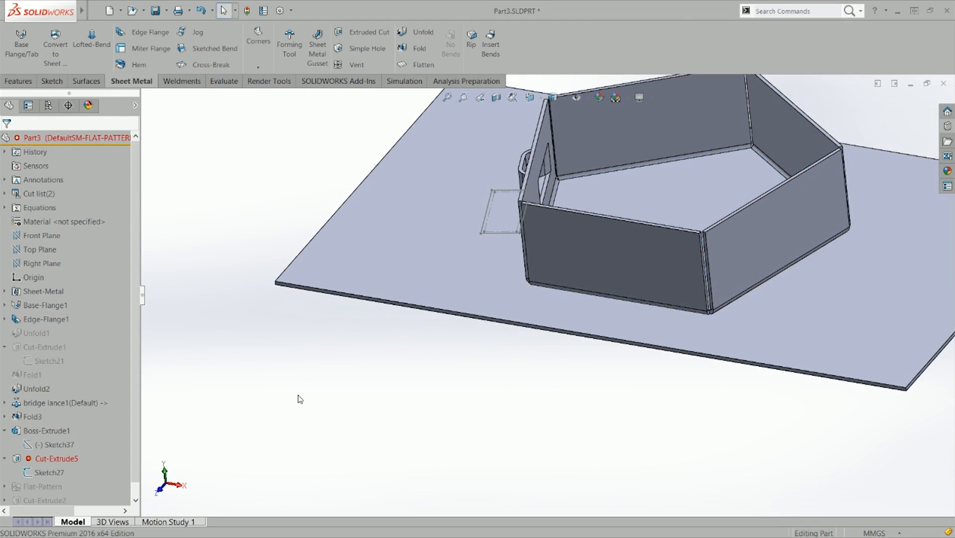
{"action": "left_click", "coordinate": [50, 460]}
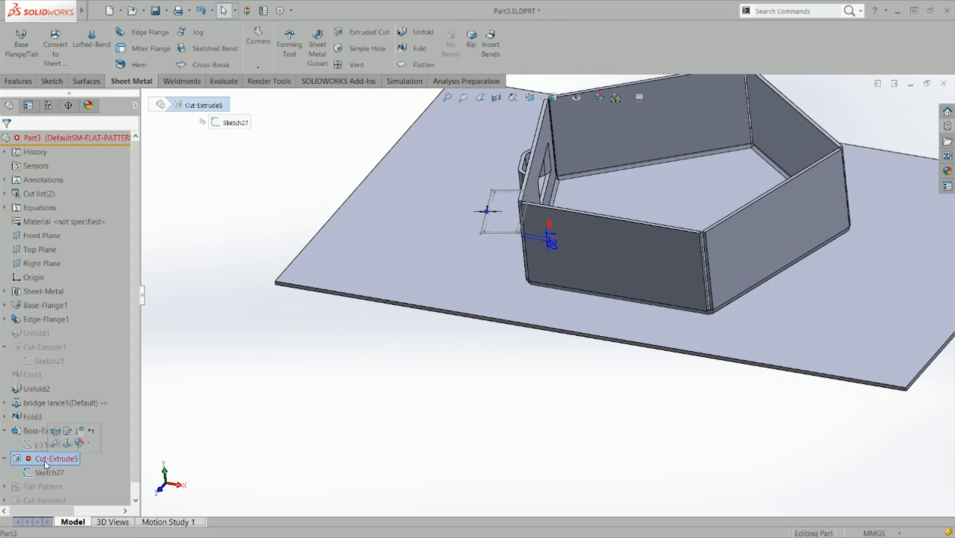
{"action": "left_click", "coordinate": [55, 432]}
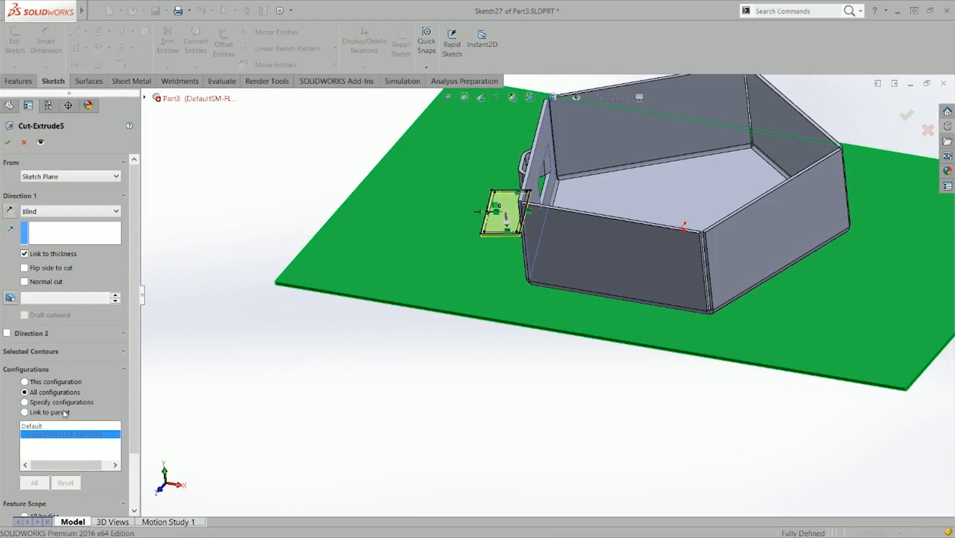
{"action": "left_click", "coordinate": [122, 368]}
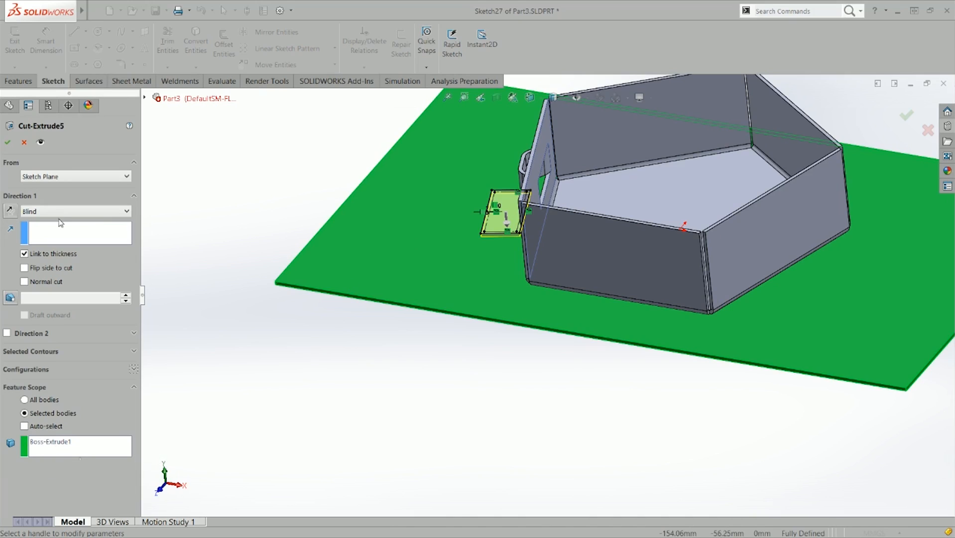
{"action": "left_click", "coordinate": [48, 259]}
{"action": "left_click", "coordinate": [75, 211]}
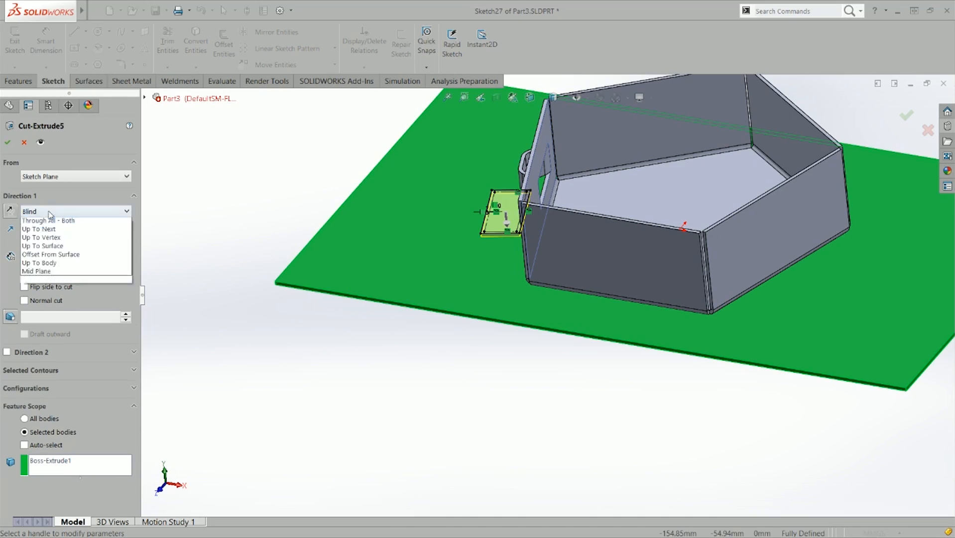
{"action": "left_click", "coordinate": [50, 228]}
{"action": "left_click", "coordinate": [7, 142]}
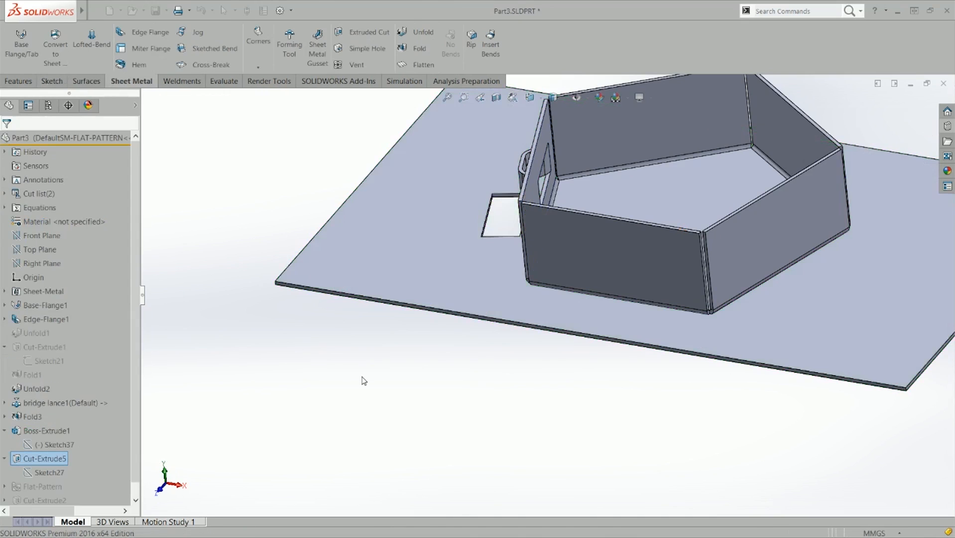
Unfold the EdgeBend2 bend of the box wall with the bridge lance, keeping the box floor as the fixed face.
{"action": "left_click", "coordinate": [5, 430]}
{"action": "left_click", "coordinate": [4, 444]}
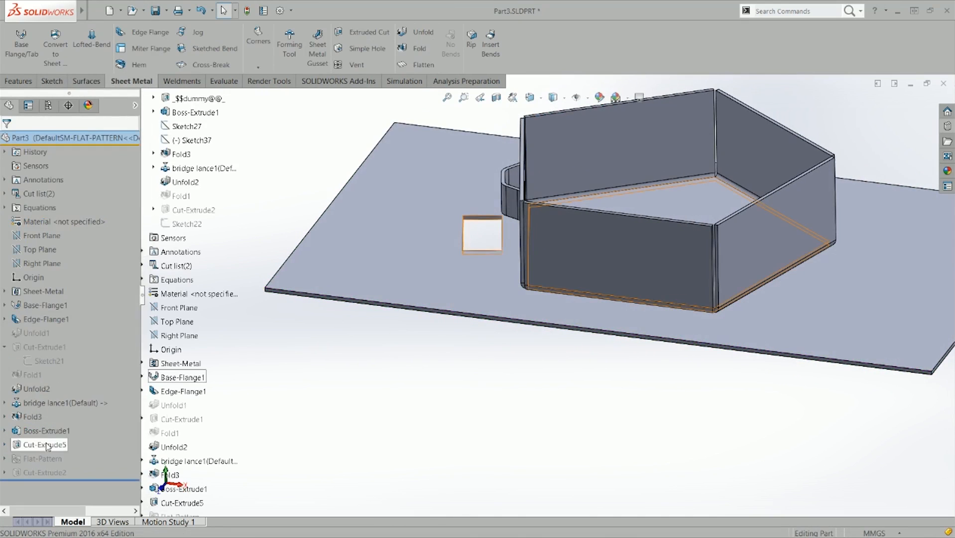
{"action": "left_click", "coordinate": [424, 34]}
{"action": "middle_click_drag", "start_coordinate": [560, 150], "coordinate": [552, 225]}
{"action": "left_click", "coordinate": [551, 224]}
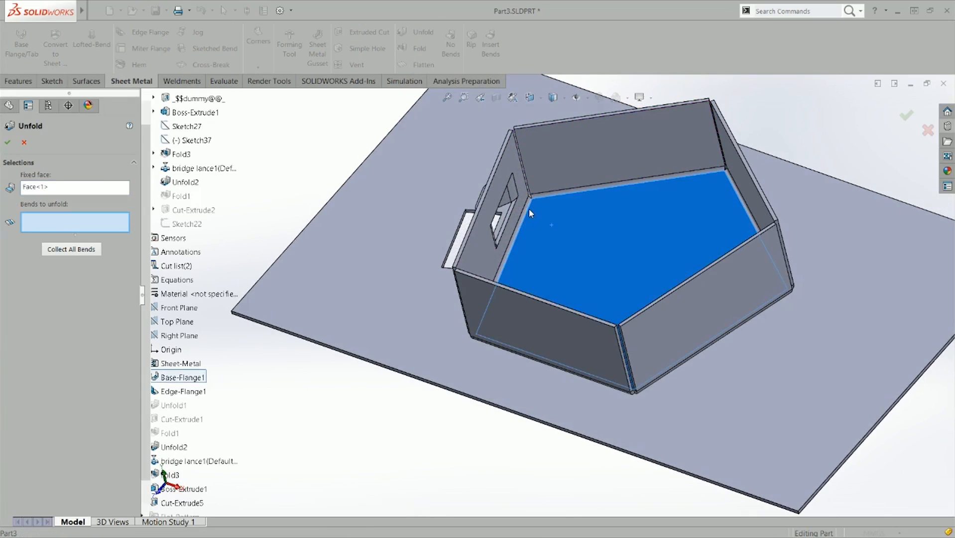
{"action": "left_click", "coordinate": [529, 208]}
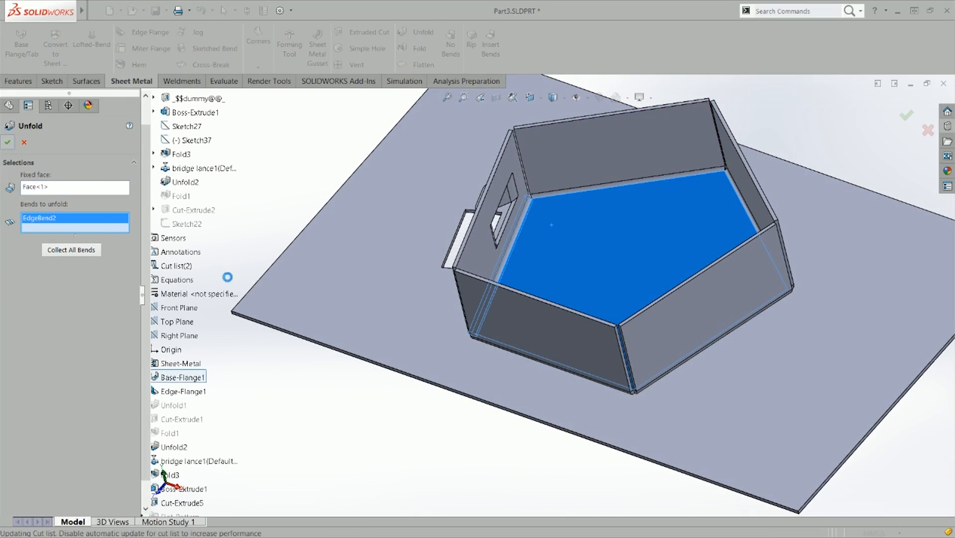
{"action": "key", "text": "Return"}
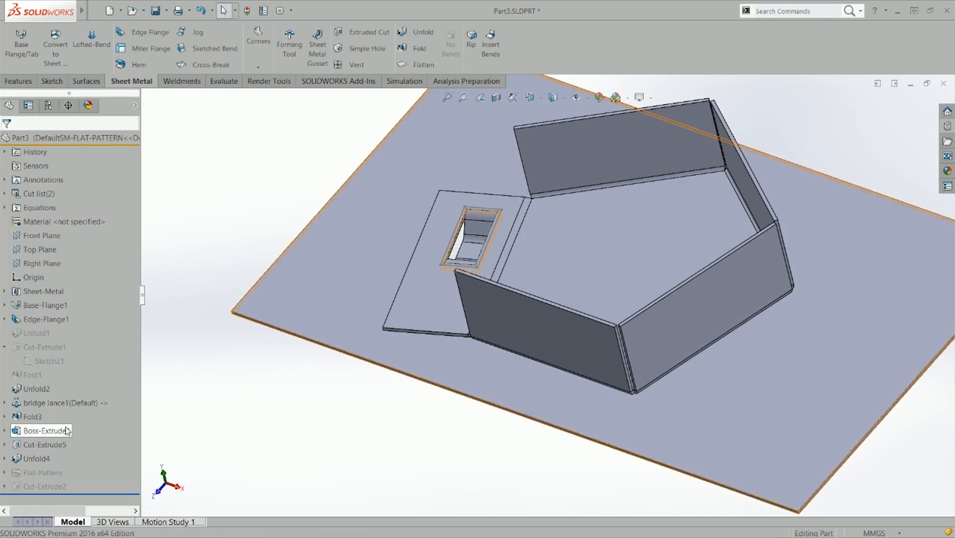
Compare the unfolded wall's lance opening with the plate cut, and isolate the plate body.
{"action": "left_click", "coordinate": [442, 258]}
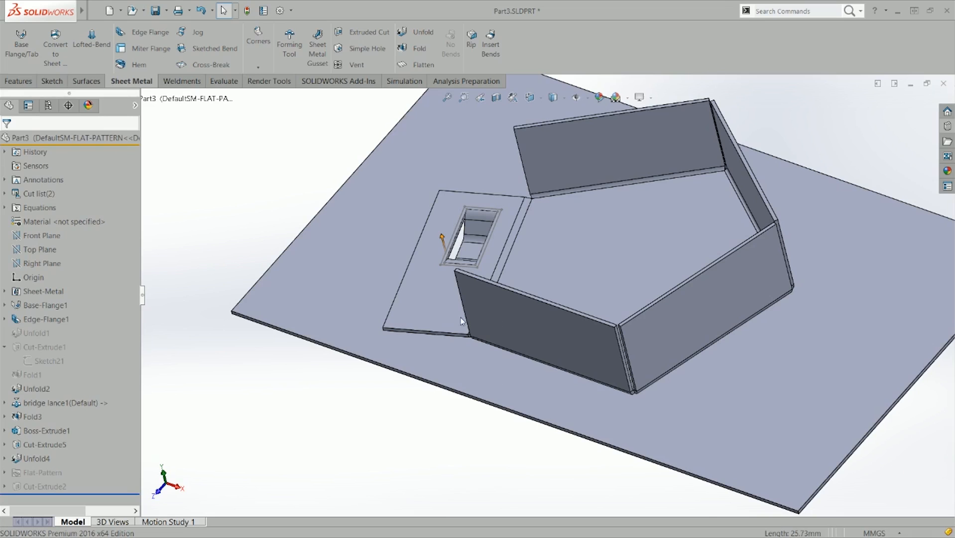
{"action": "left_click", "coordinate": [501, 264]}
{"action": "left_click", "coordinate": [475, 384]}
{"action": "middle_click_drag", "start_coordinate": [473, 378], "coordinate": [448, 299]}
{"action": "middle_click_drag", "start_coordinate": [523, 451], "coordinate": [560, 534]}
{"action": "middle_click_drag", "start_coordinate": [556, 491], "coordinate": [774, 441]}
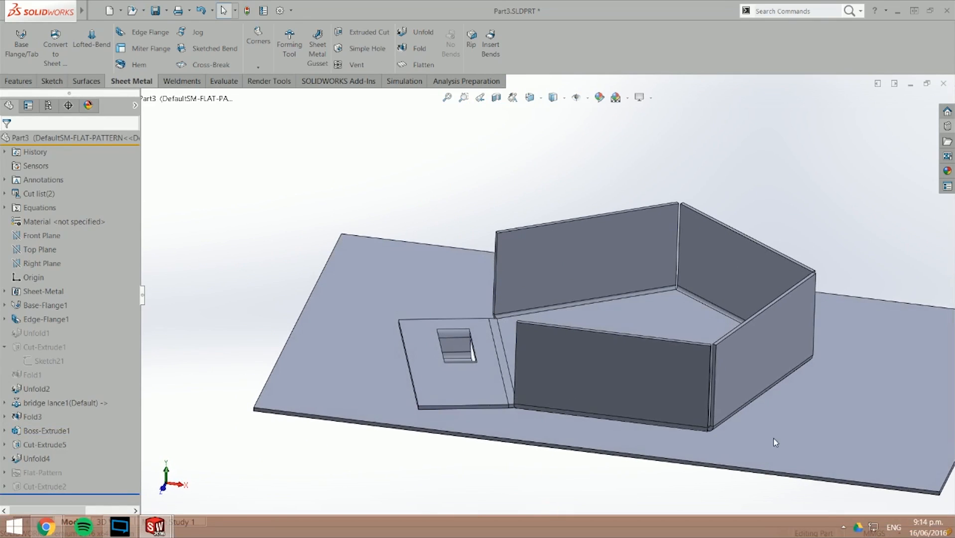
{"action": "left_click", "coordinate": [775, 439]}
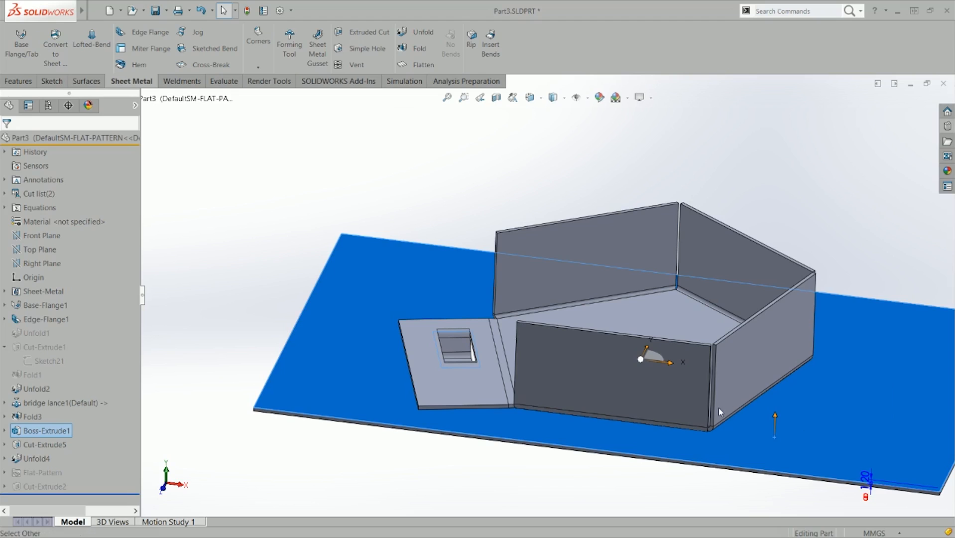
{"action": "right_click", "coordinate": [697, 462]}
{"action": "right_click", "coordinate": [414, 342]}
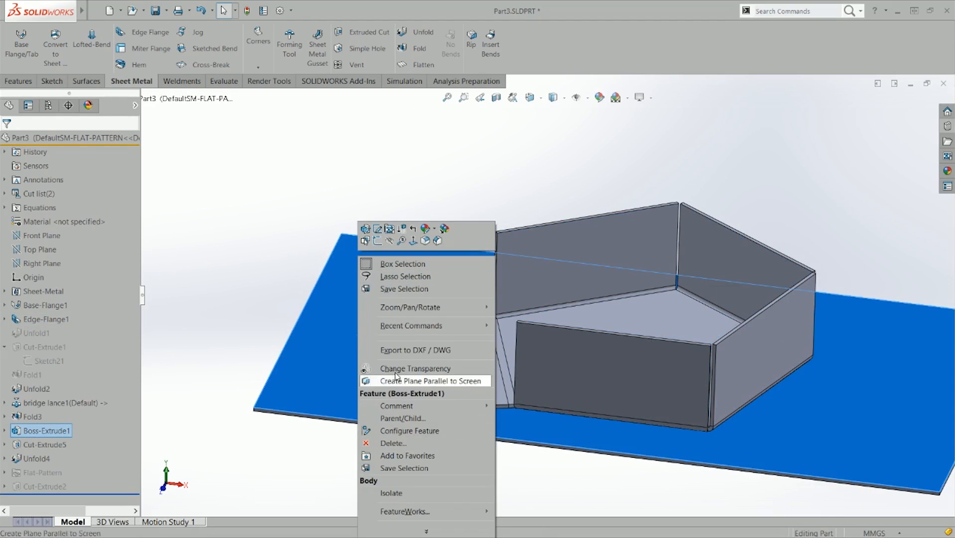
{"action": "left_click", "coordinate": [393, 494]}
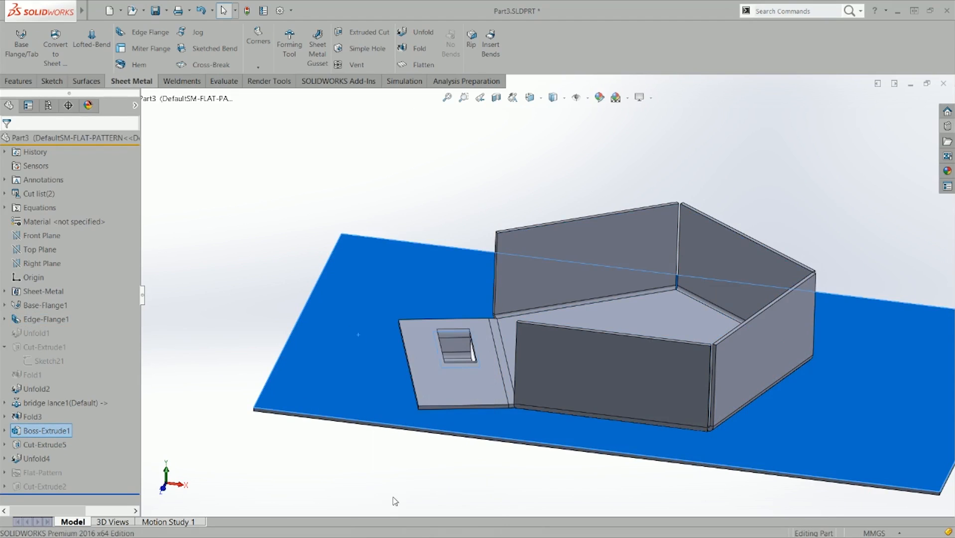
{"action": "scroll", "coordinate": [453, 426], "scroll_direction": "up", "scroll_amount": 3}
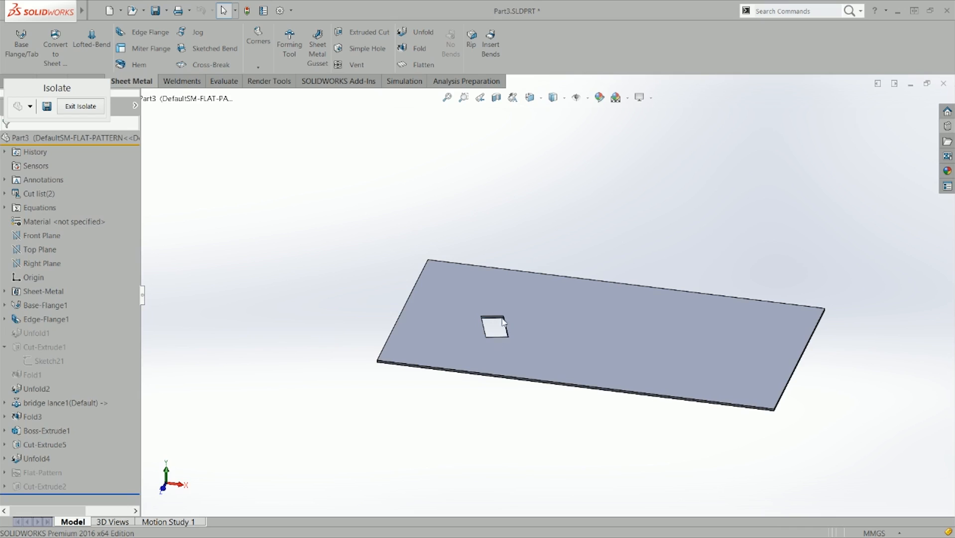
Exit the plate isolation and examine from below and above how the unfolded wall's bridge lance passes through the plate cut.
{"action": "middle_click_drag", "start_coordinate": [516, 360], "coordinate": [523, 245]}
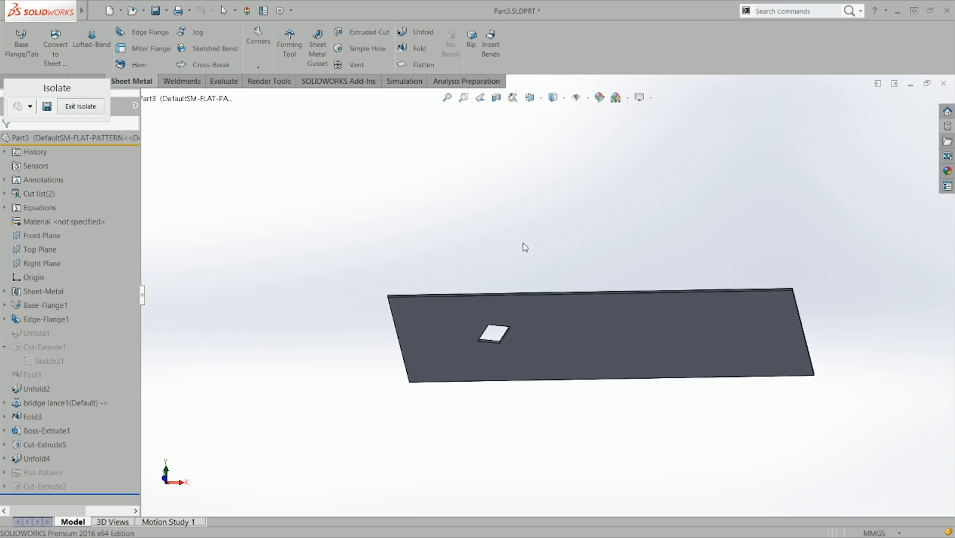
{"action": "left_click", "coordinate": [80, 107]}
{"action": "scroll", "coordinate": [498, 319], "scroll_direction": "down", "scroll_amount": 5}
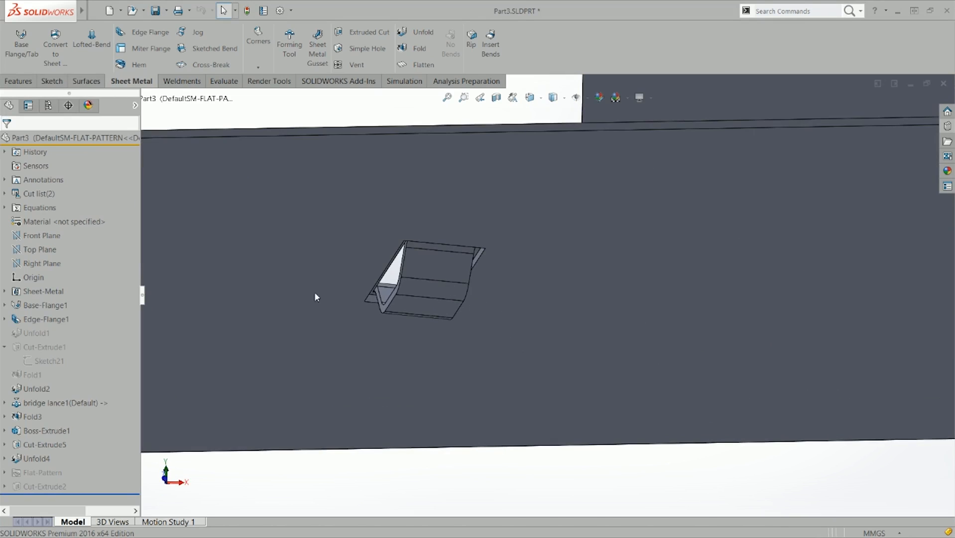
{"action": "middle_click_drag", "start_coordinate": [457, 294], "coordinate": [410, 288]}
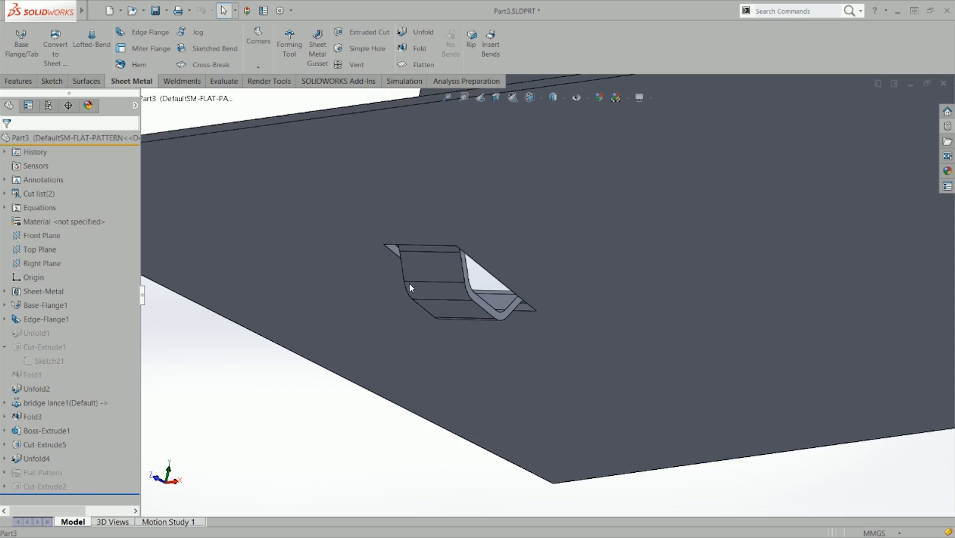
{"action": "key", "text": "ctrl+4"}
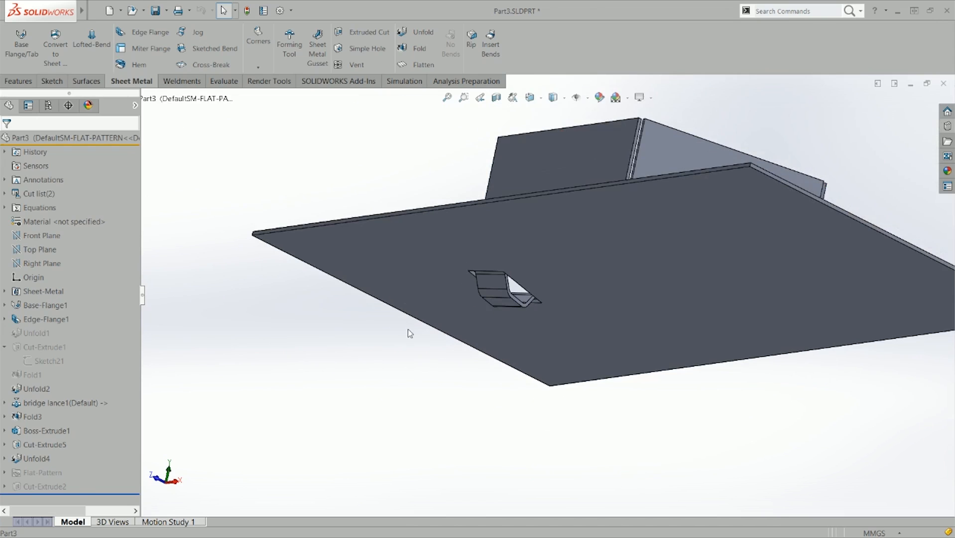
{"action": "key", "text": "ctrl+7"}
{"action": "middle_click_drag", "start_coordinate": [527, 320], "coordinate": [530, 360]}
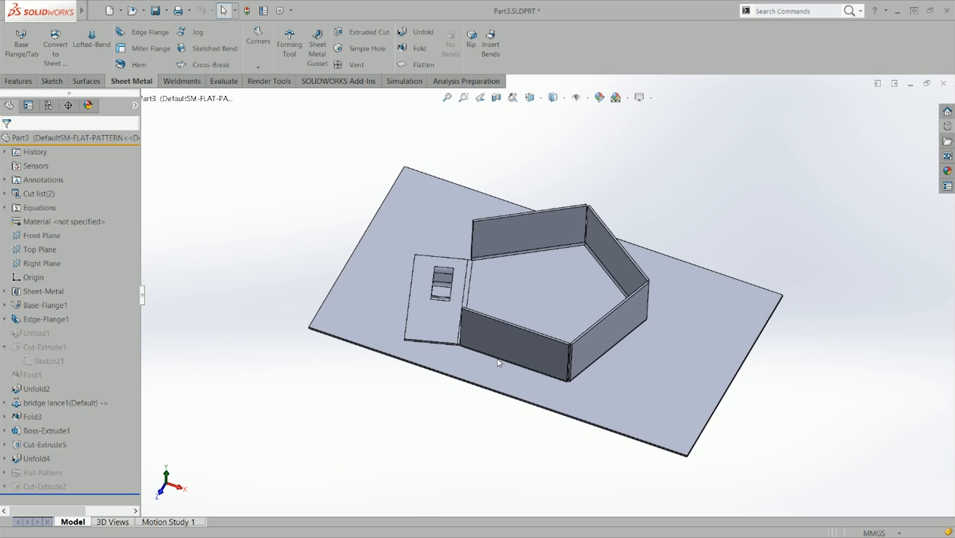
{"action": "middle_click_drag", "start_coordinate": [499, 363], "coordinate": [471, 367]}
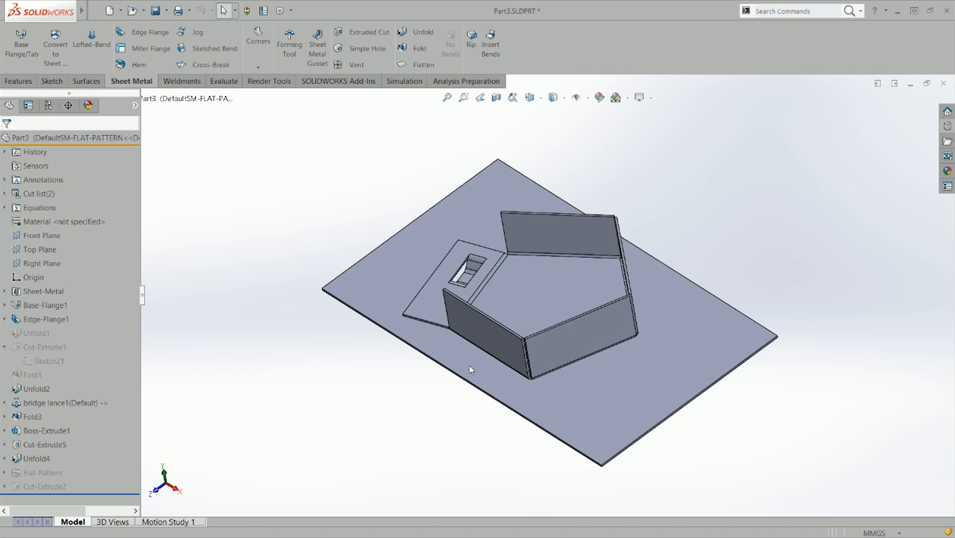
{"action": "right_click_drag", "start_coordinate": [441, 426], "coordinate": [583, 329]}
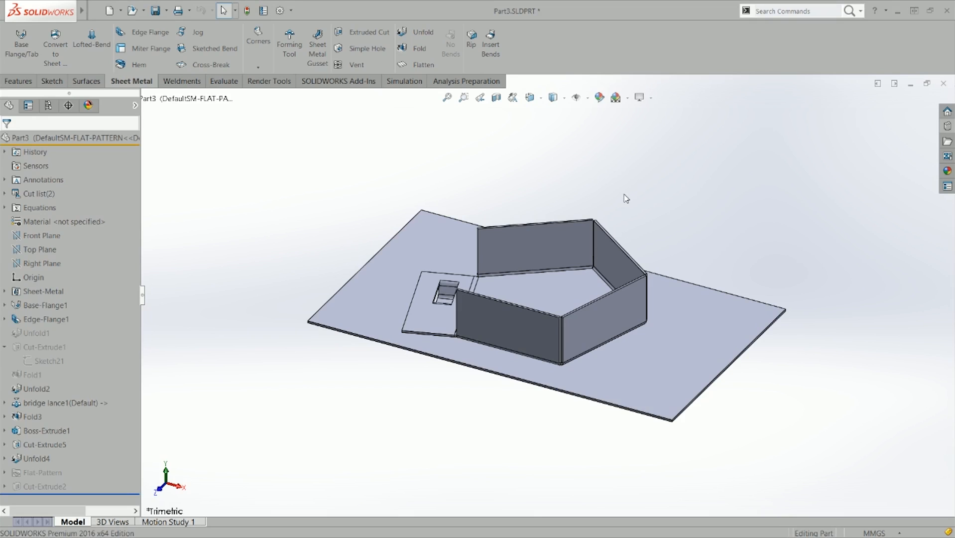
Edit the Unfold4 feature to also unfold EdgeBend3, the bend of the neighbouring box wall.
{"action": "right_click", "coordinate": [35, 458]}
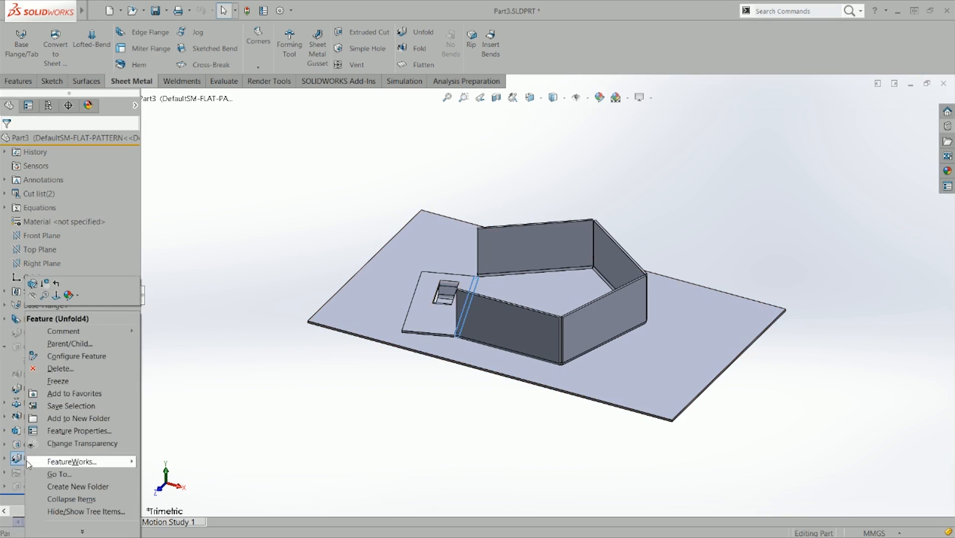
{"action": "left_click", "coordinate": [36, 293]}
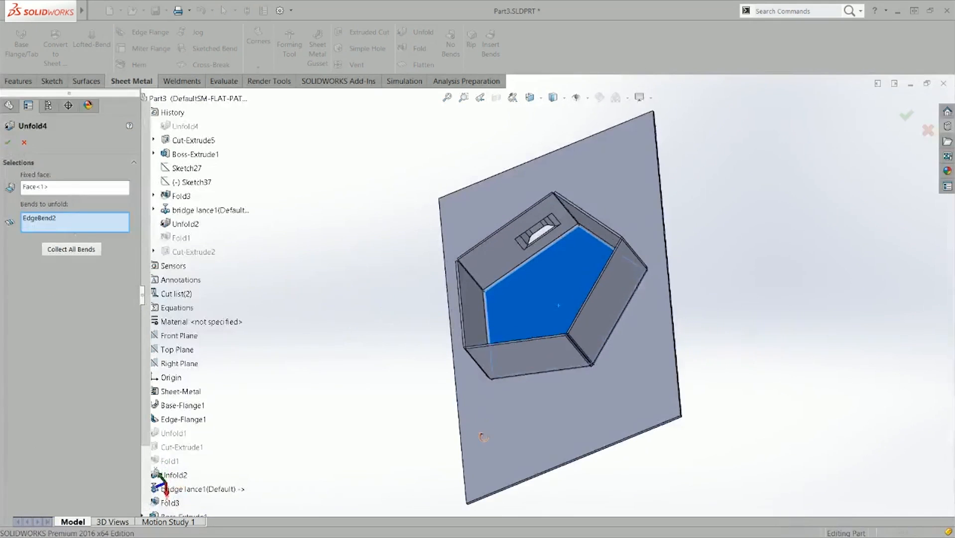
{"action": "left_click", "coordinate": [487, 304]}
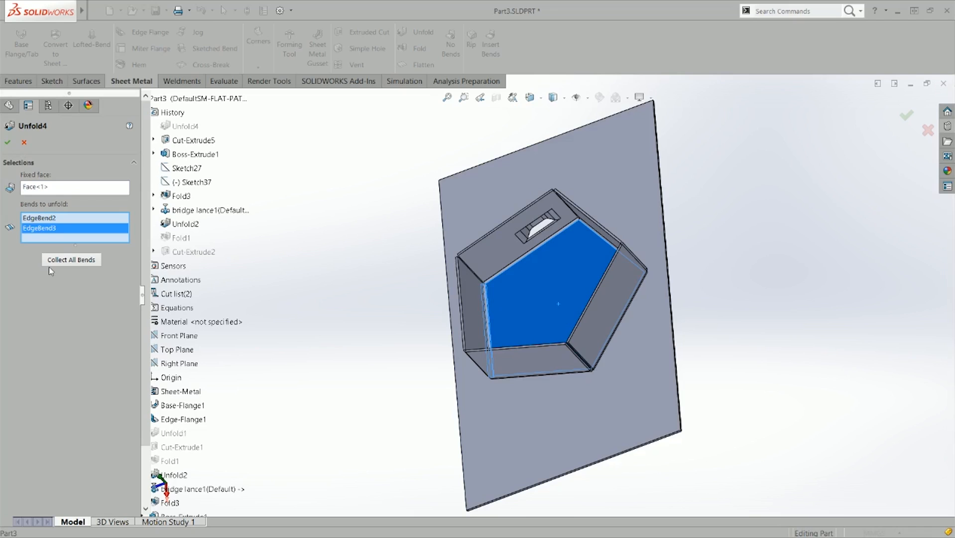
{"action": "left_click", "coordinate": [7, 142]}
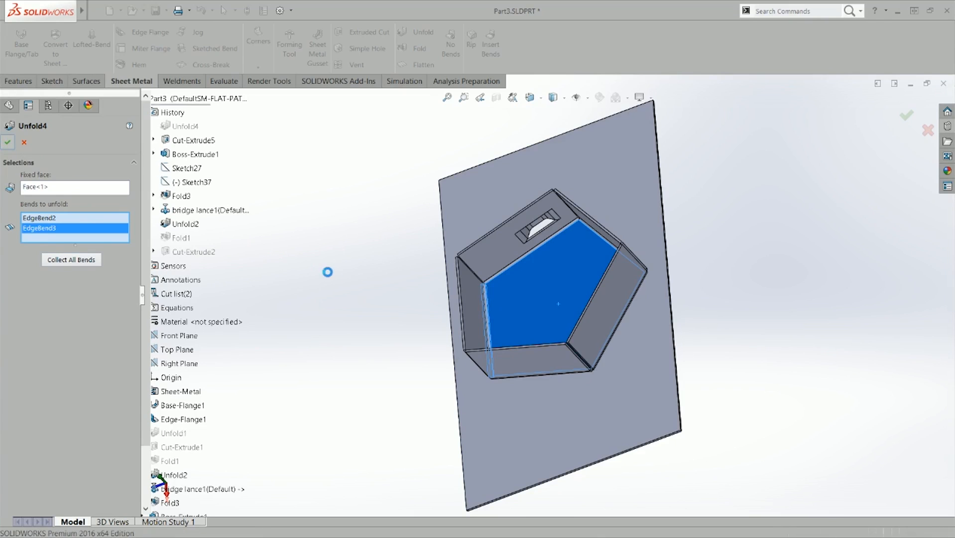
{"action": "right_click_drag", "start_coordinate": [458, 239], "coordinate": [584, 350]}
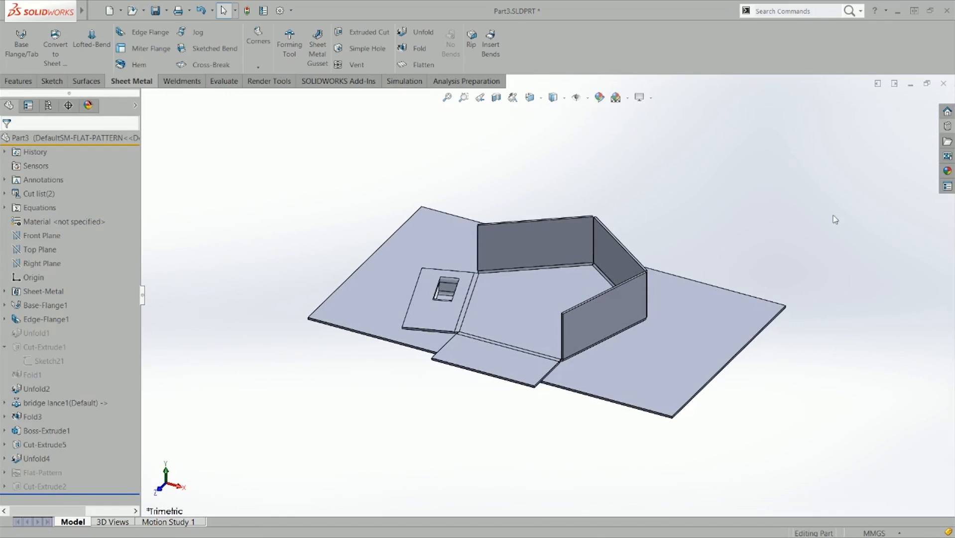
Apply the brushed chromium appearance from the Metal > Chrome library to the whole part.
{"action": "left_click", "coordinate": [948, 171]}
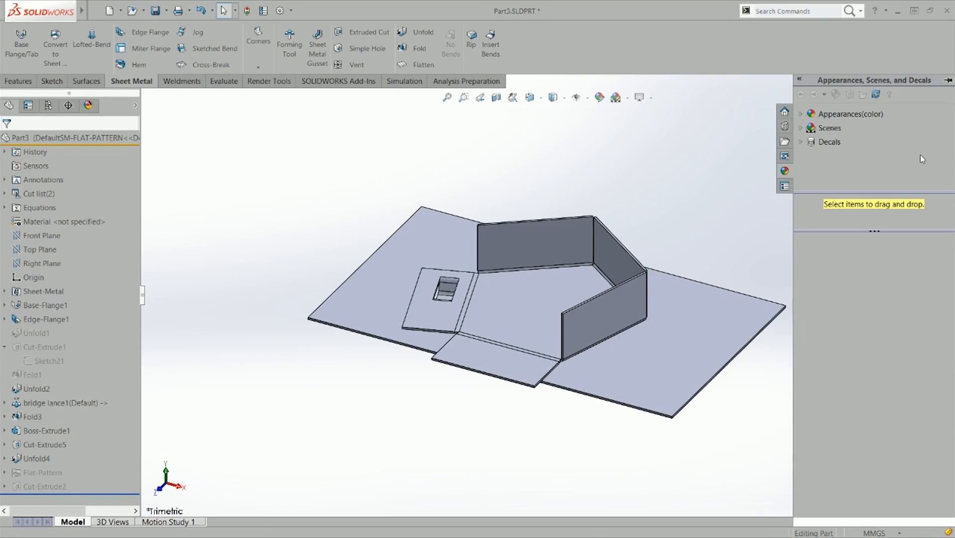
{"action": "left_click", "coordinate": [810, 114]}
{"action": "left_click", "coordinate": [839, 142]}
{"action": "left_click", "coordinate": [851, 145]}
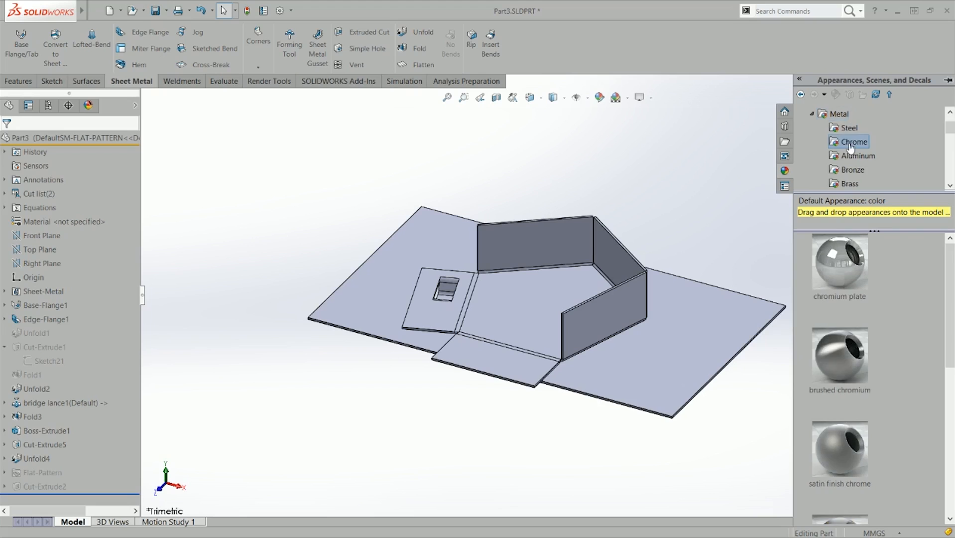
{"action": "left_click", "coordinate": [861, 349]}
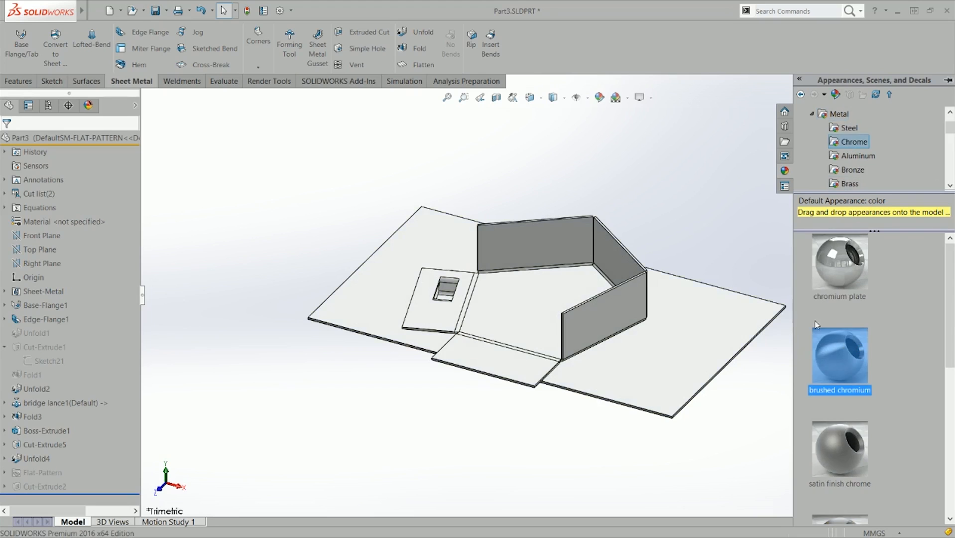
{"action": "key", "text": "s"}
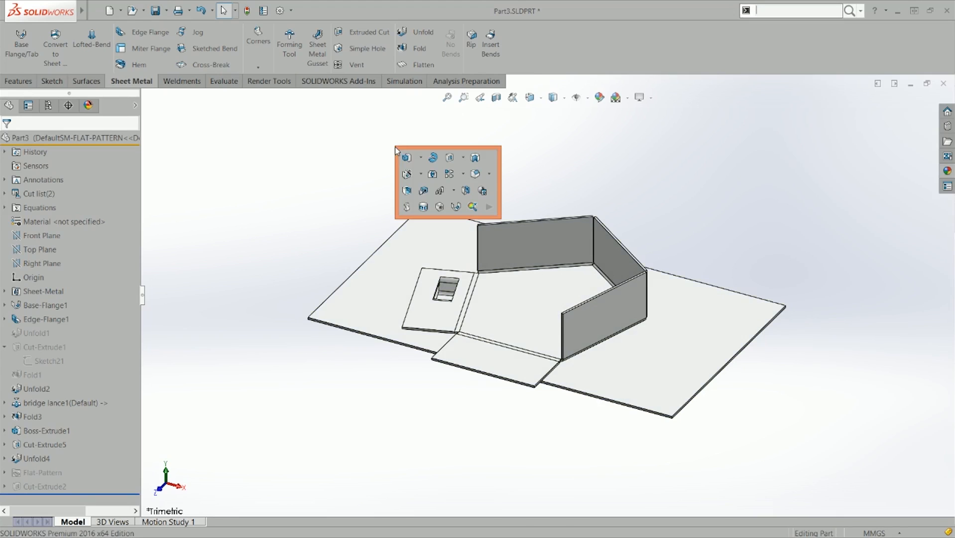
{"action": "left_click", "coordinate": [483, 191]}
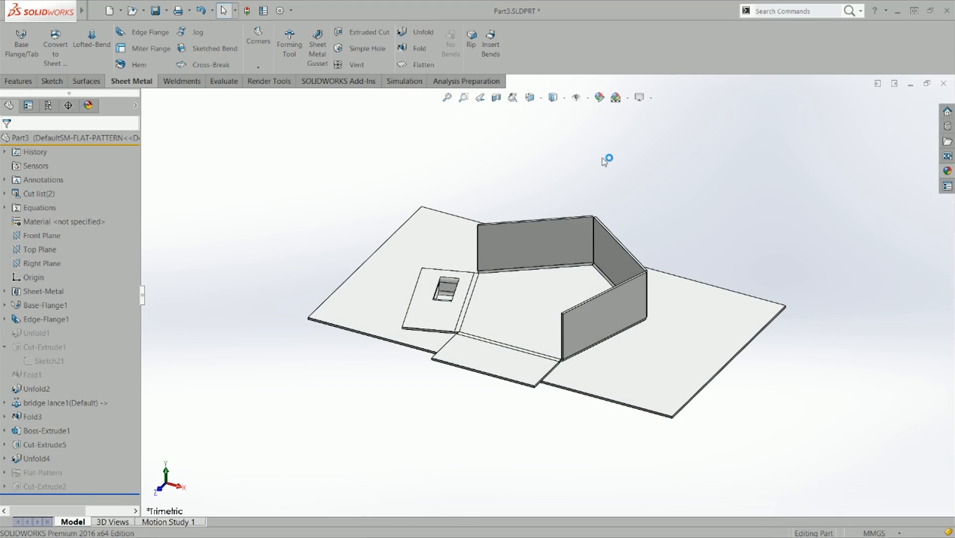